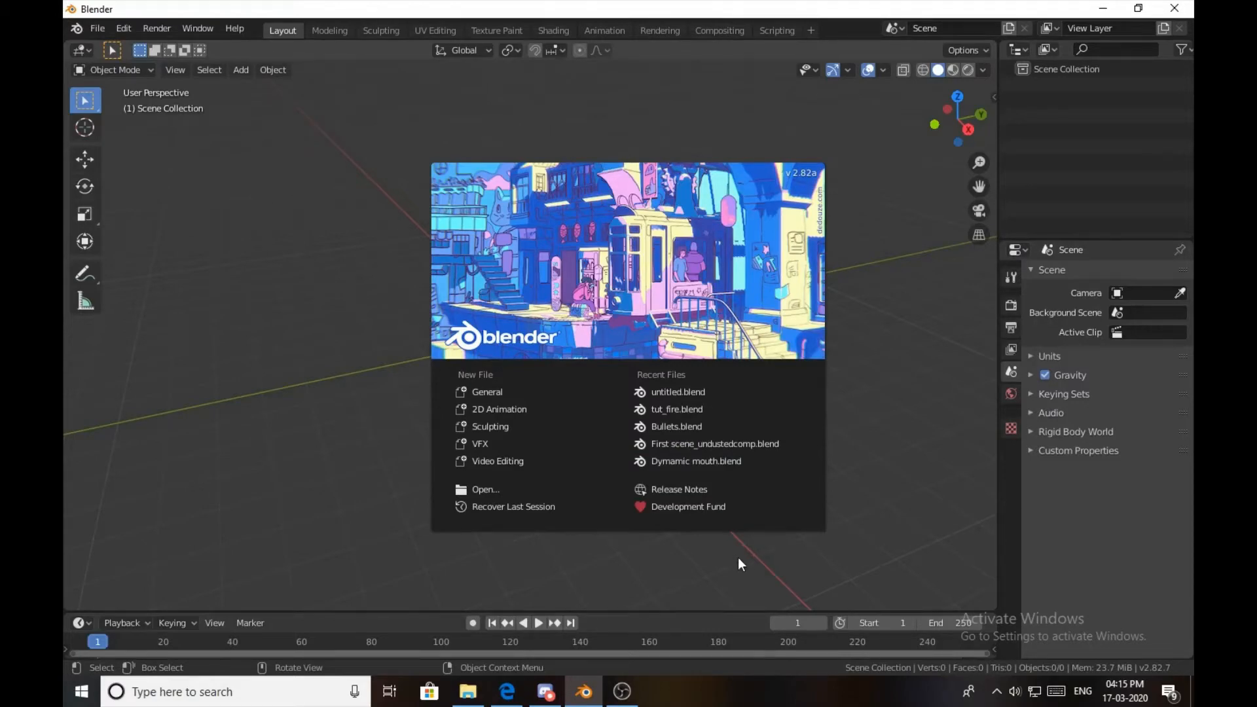
Open the recent file untitled.blend and select the character's Mouth bone.
left_click(682, 392)
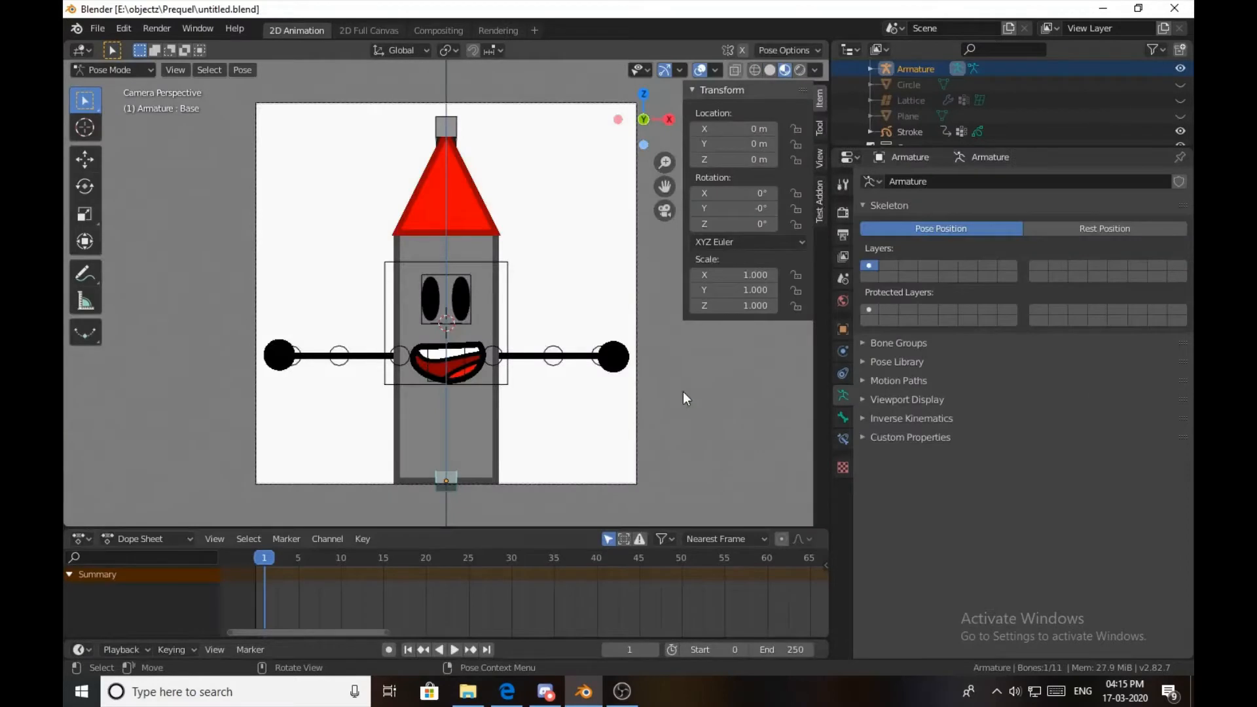
left_click(462, 377)
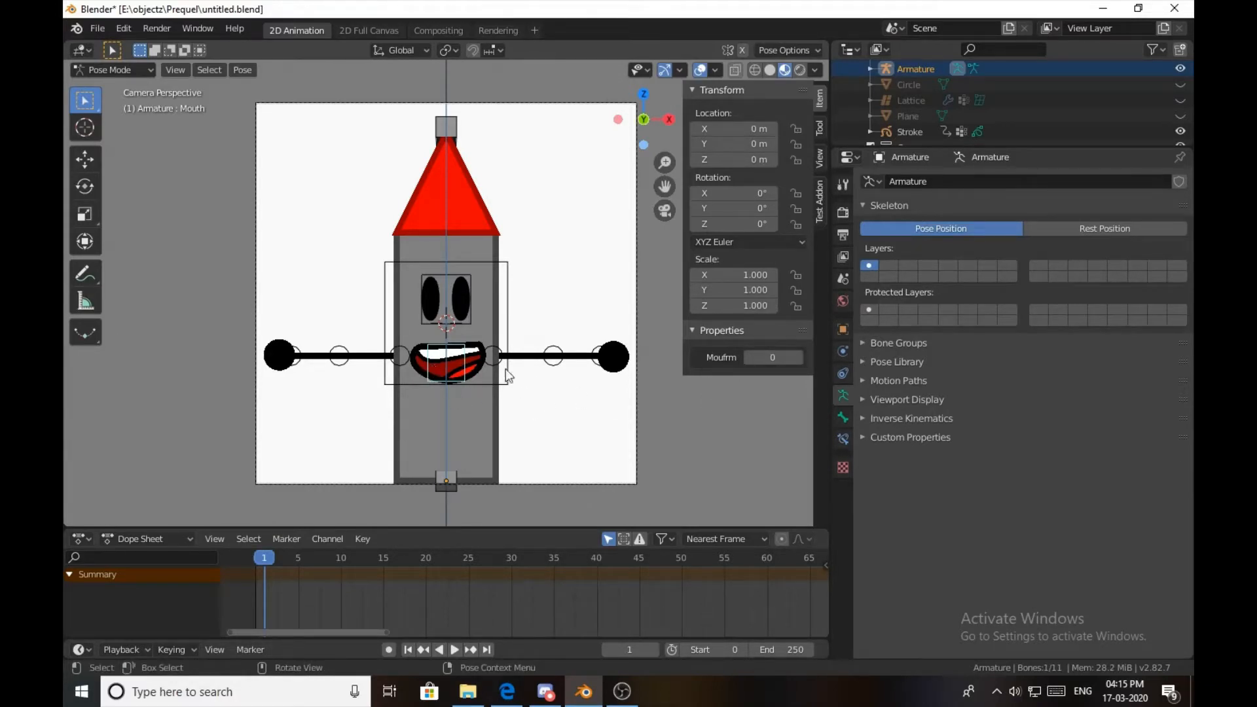
Test the Mouth bone's Moufrm property by repeatedly stepping the mouth frame number up by one and back down.
left_click(799, 357)
left_click(749, 358)
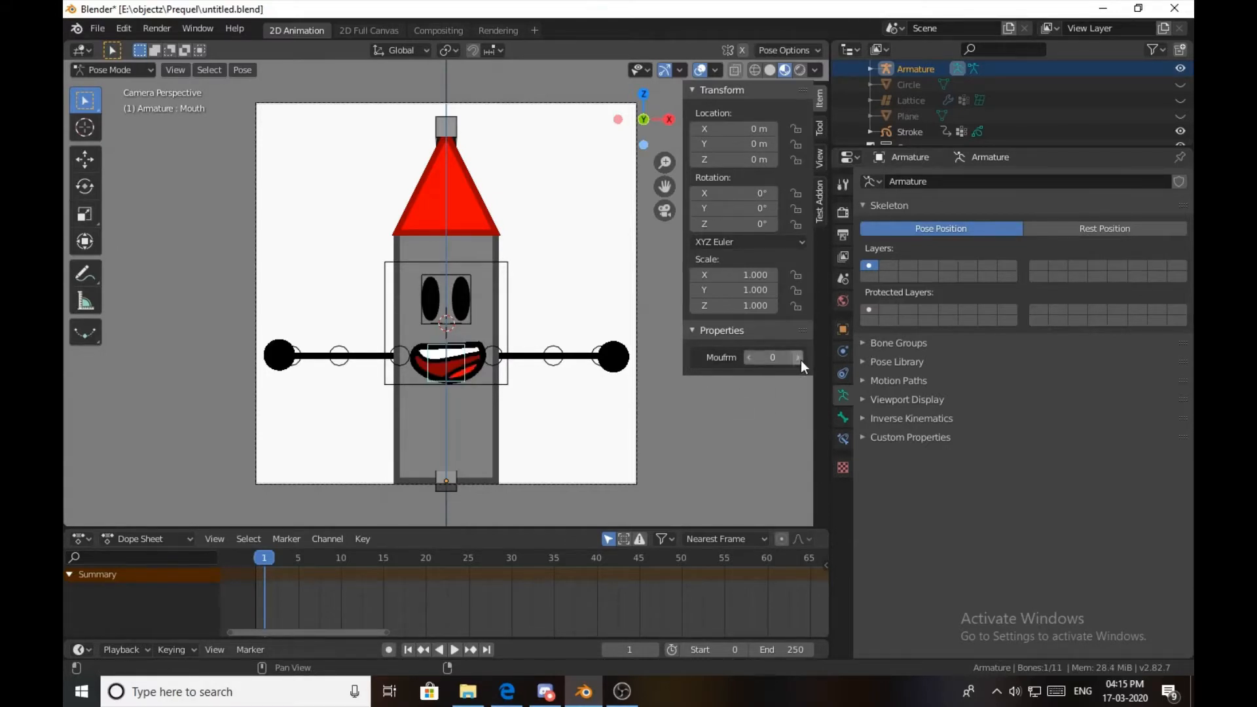
left_click(798, 357)
left_click(749, 358)
left_click(799, 358)
left_click(750, 359)
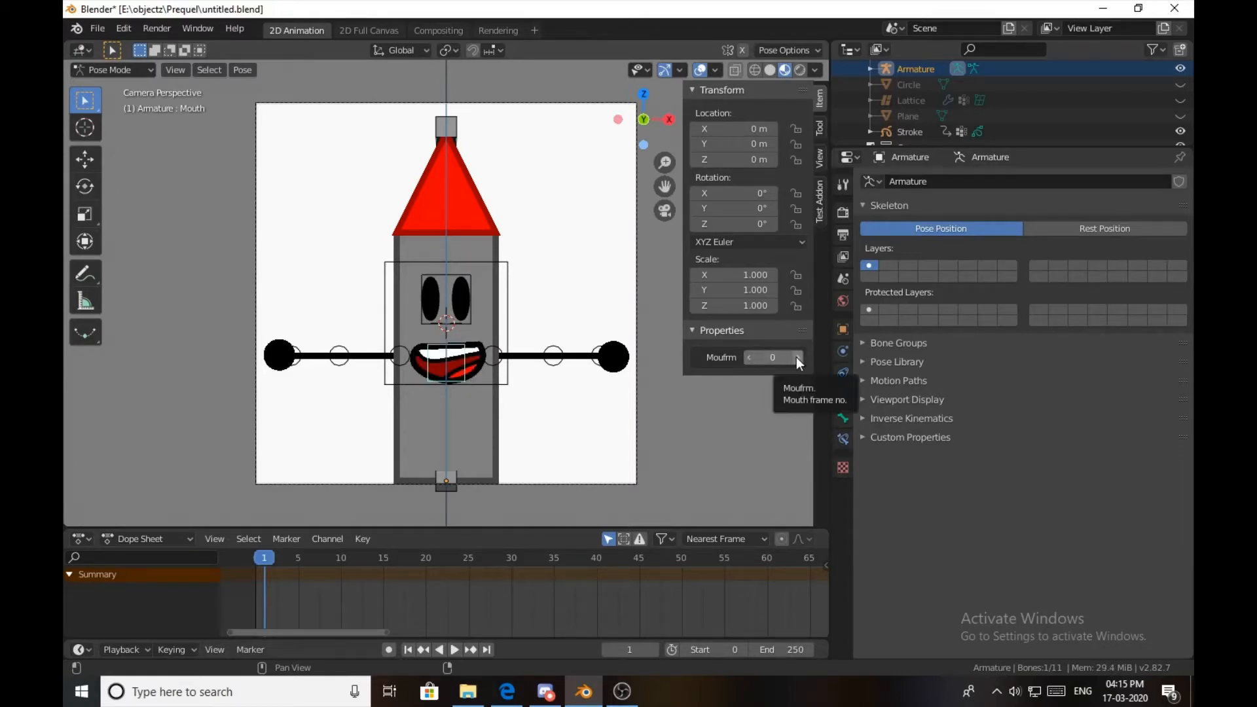
left_click(797, 358)
left_click(751, 359)
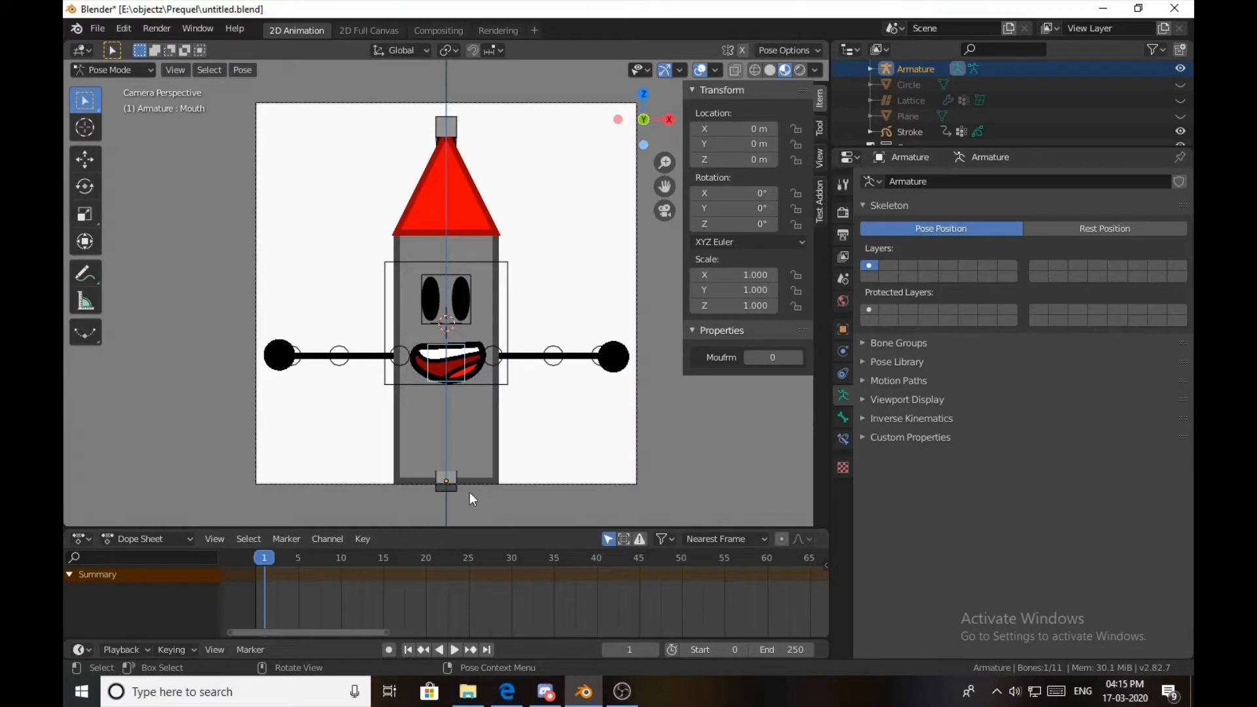
Try rotating the ArmL, ELBL and HandL bones one after another to test the arm's movement.
left_click(449, 482)
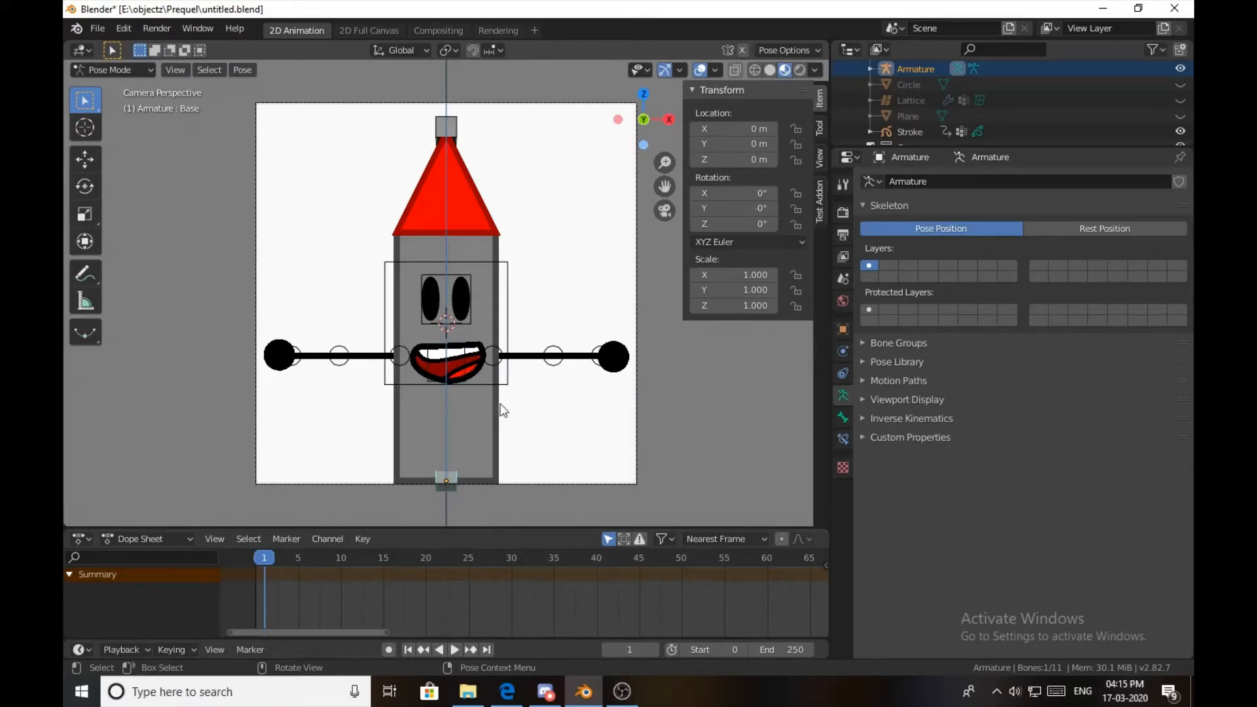
left_click(495, 371)
key("r")
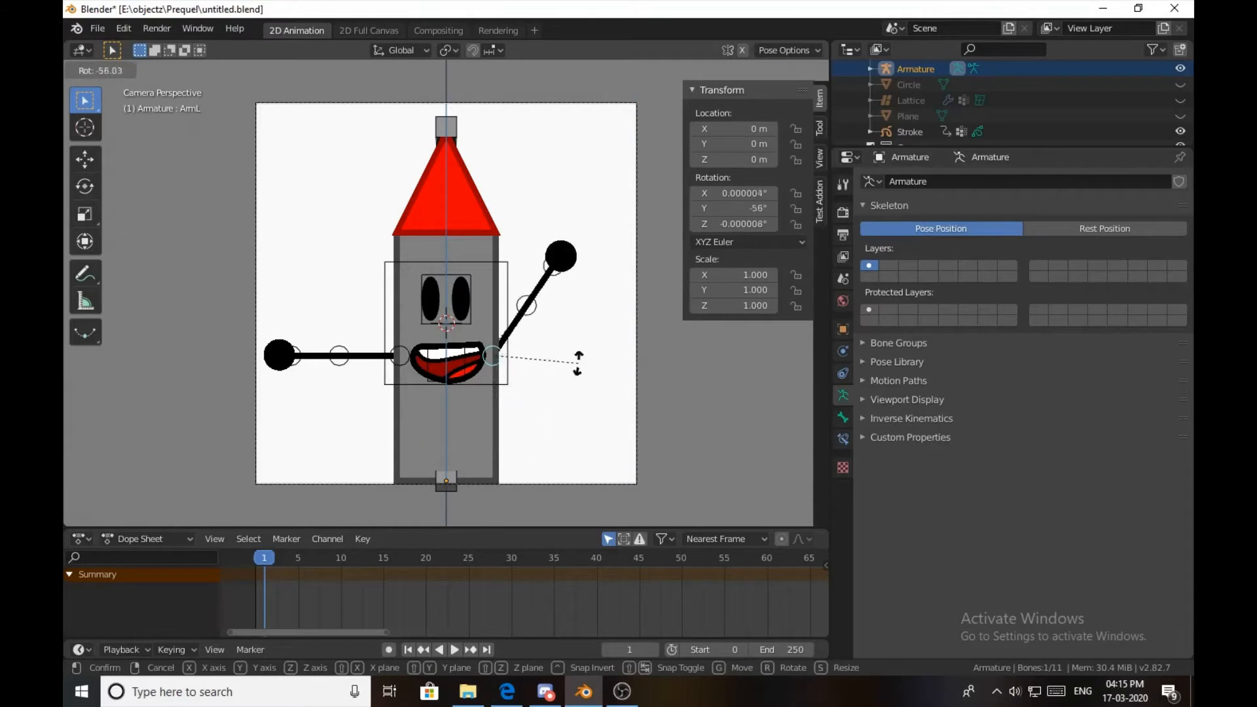
key("Escape")
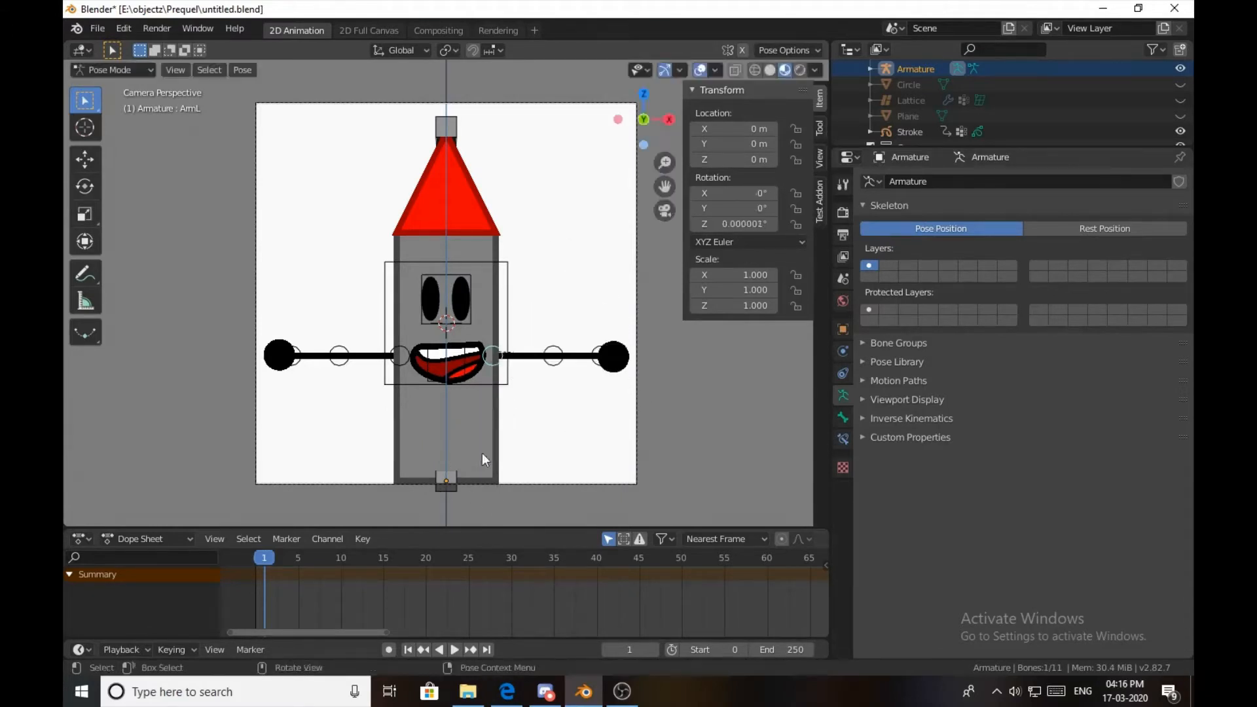
left_click(553, 361)
key("r")
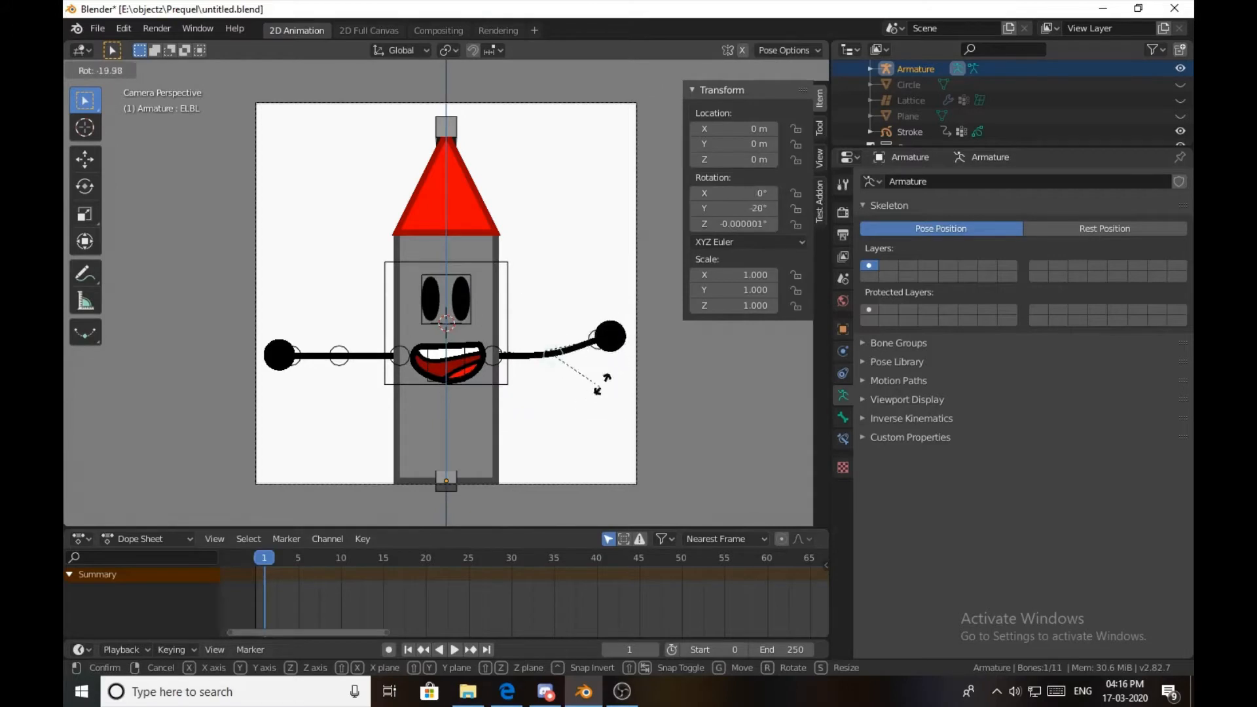
key("Escape")
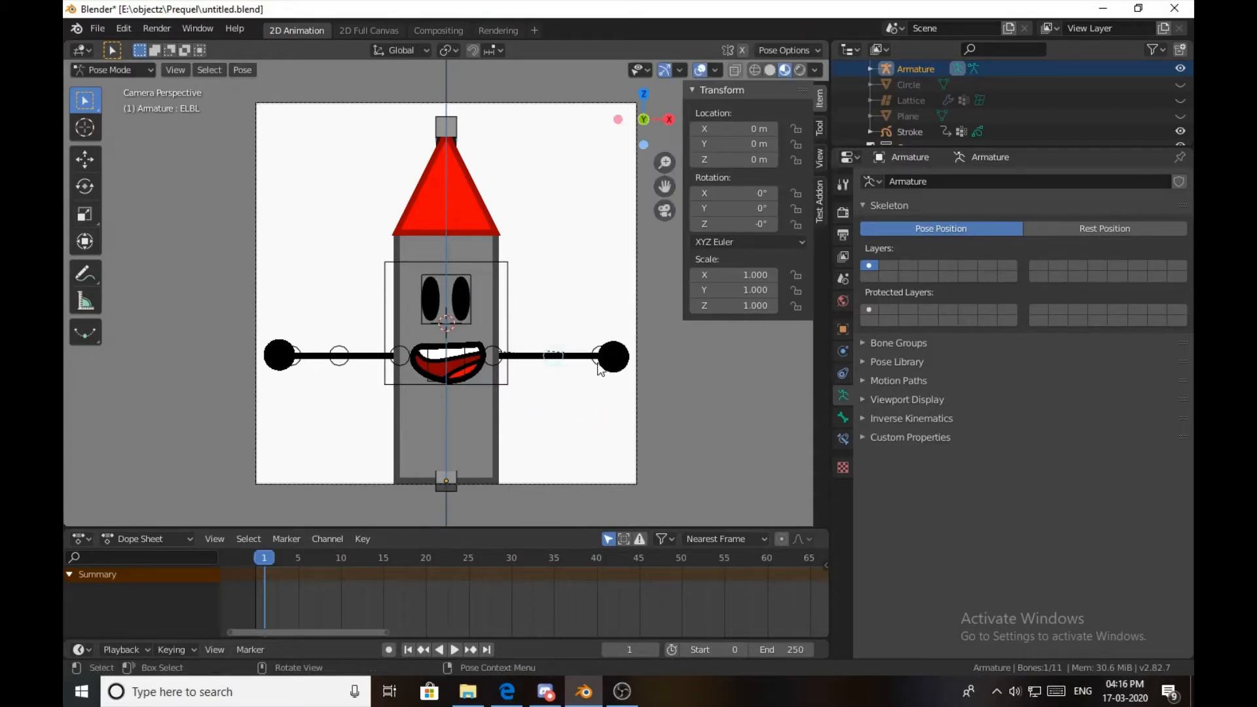
left_click(598, 365)
key("r")
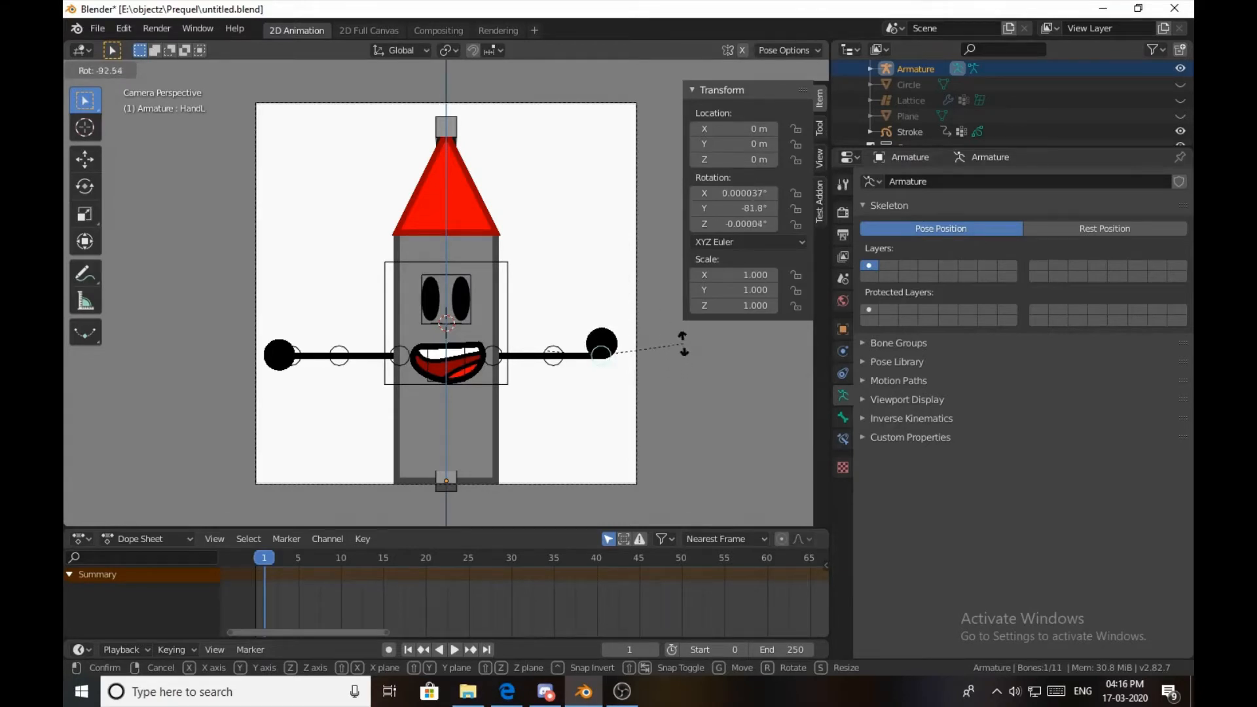
left_click(596, 401)
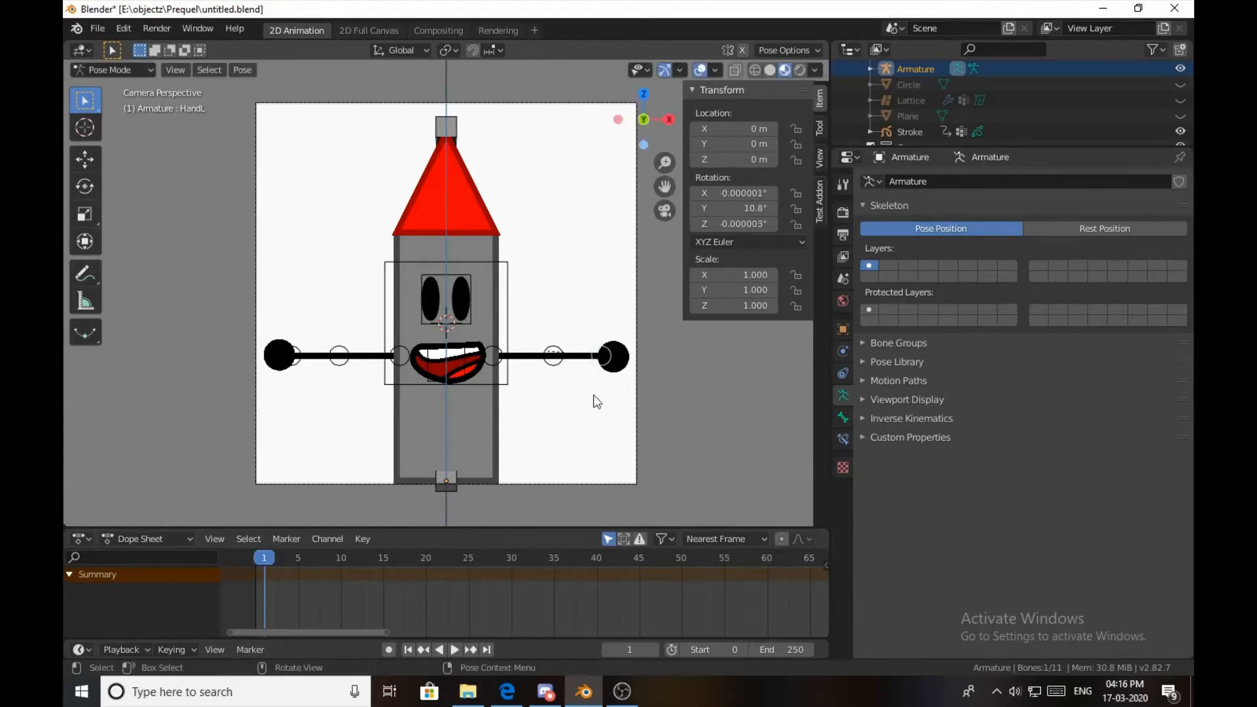
Bend the ArmR side's arm downward by rotating the elbow bone ELBR by -90° and the ArmR bone by about -36°.
left_click(342, 363)
key("r")
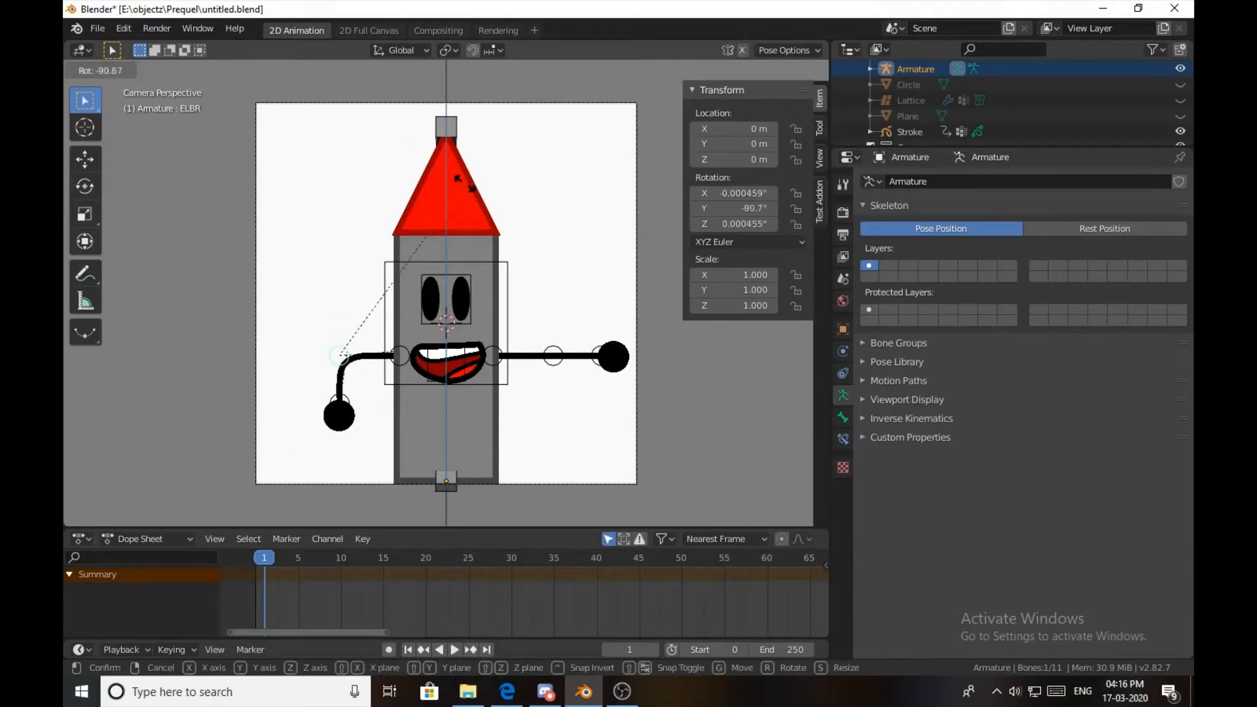
type("90")
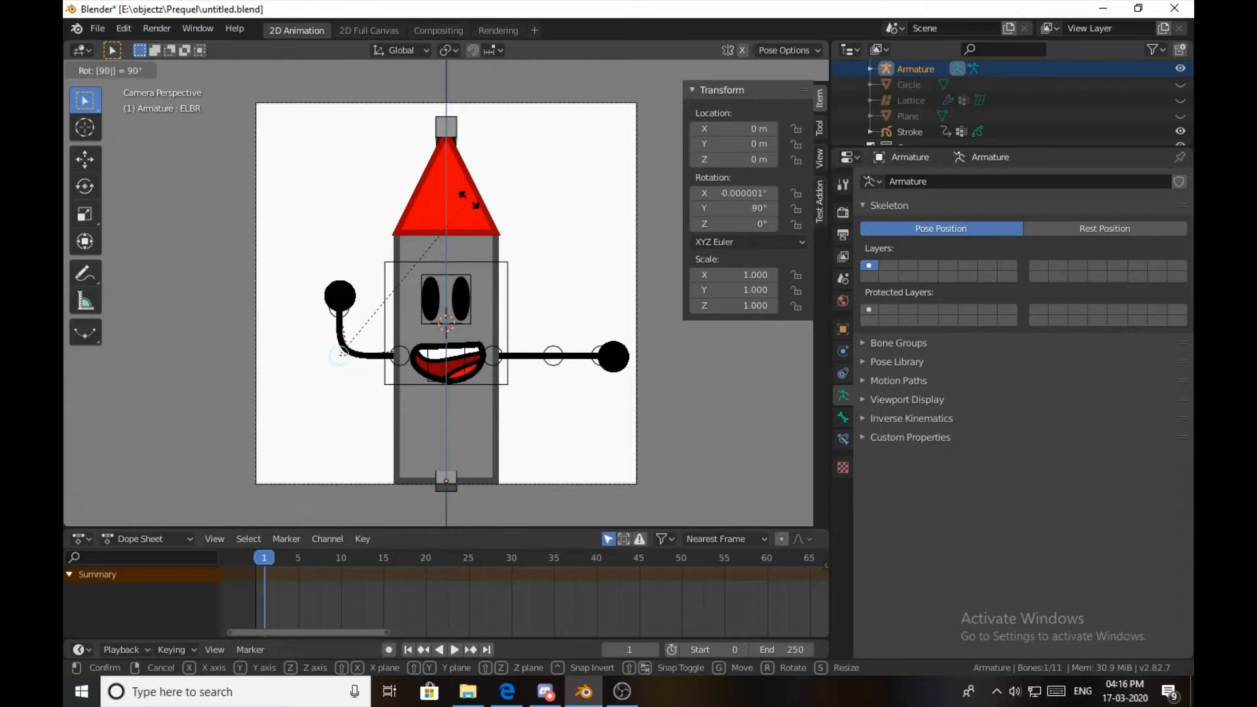
key("minus")
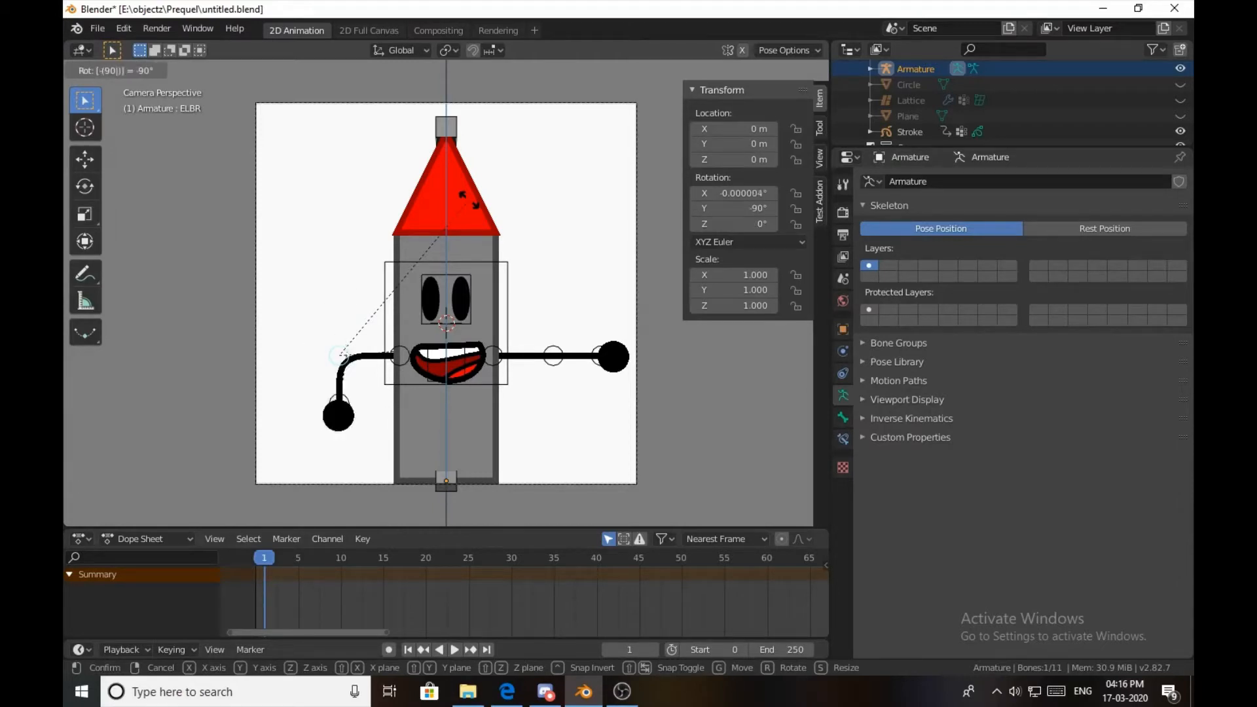
key("Return")
left_click(405, 364)
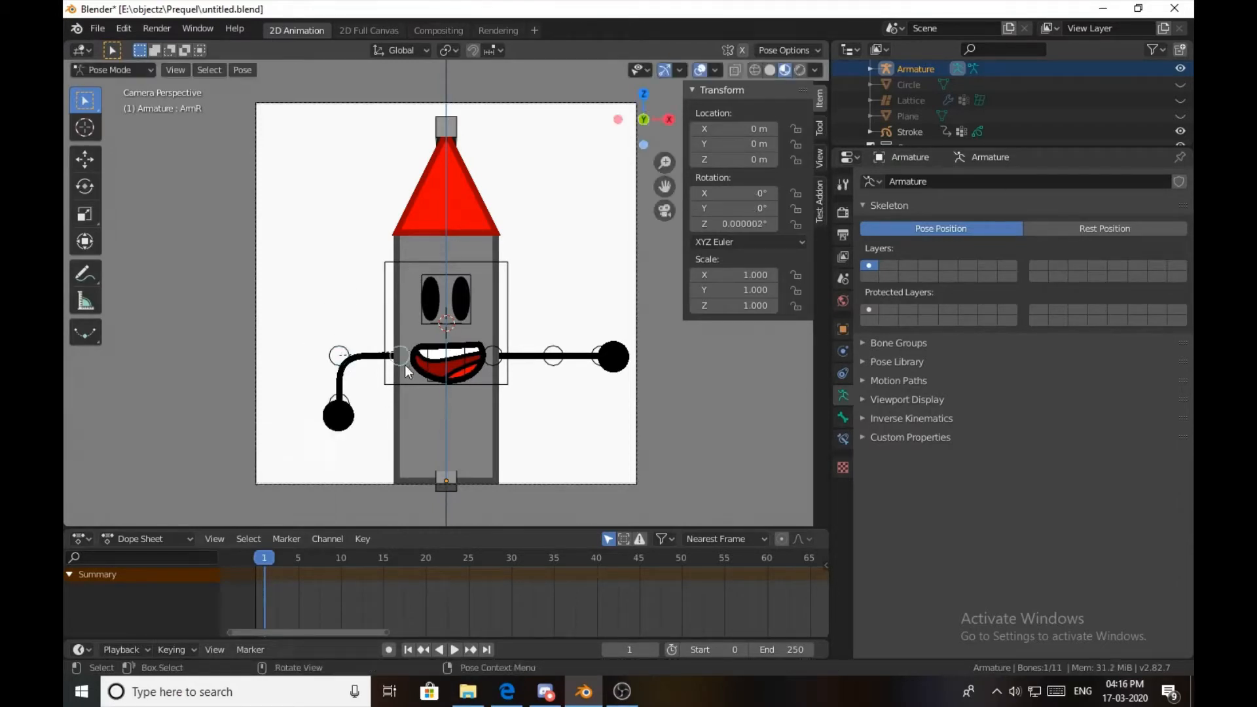
key("r")
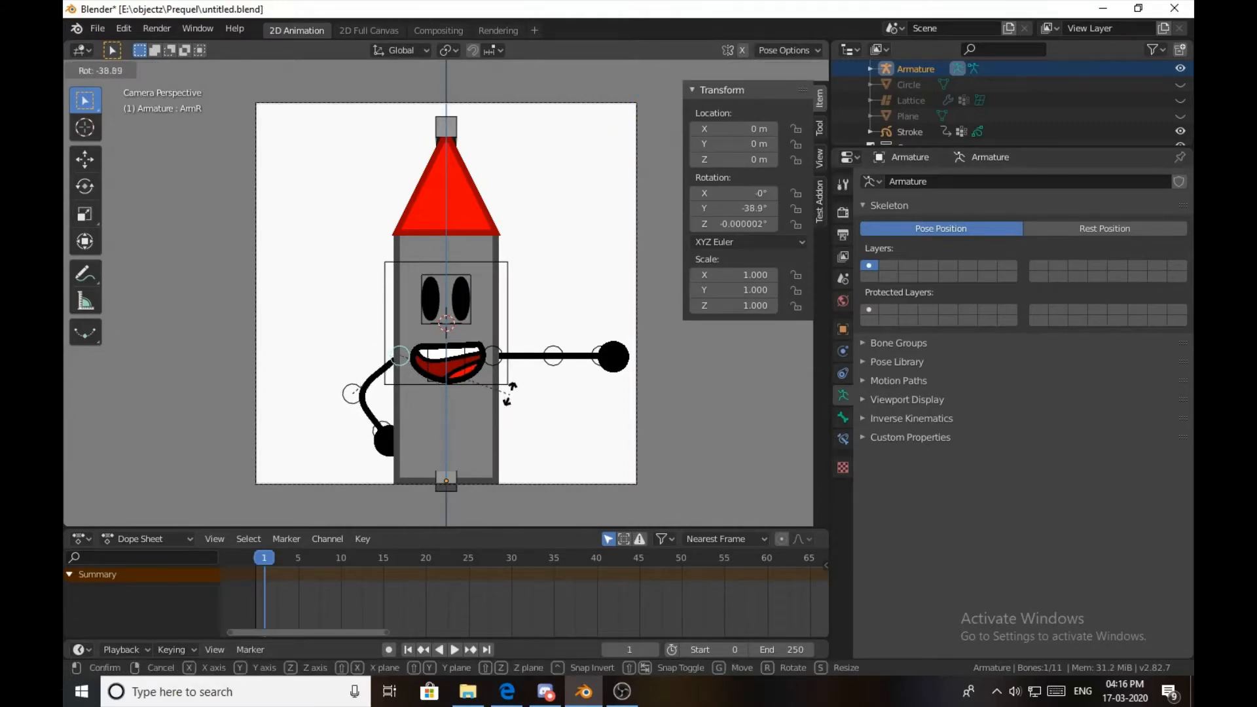
left_click(510, 406)
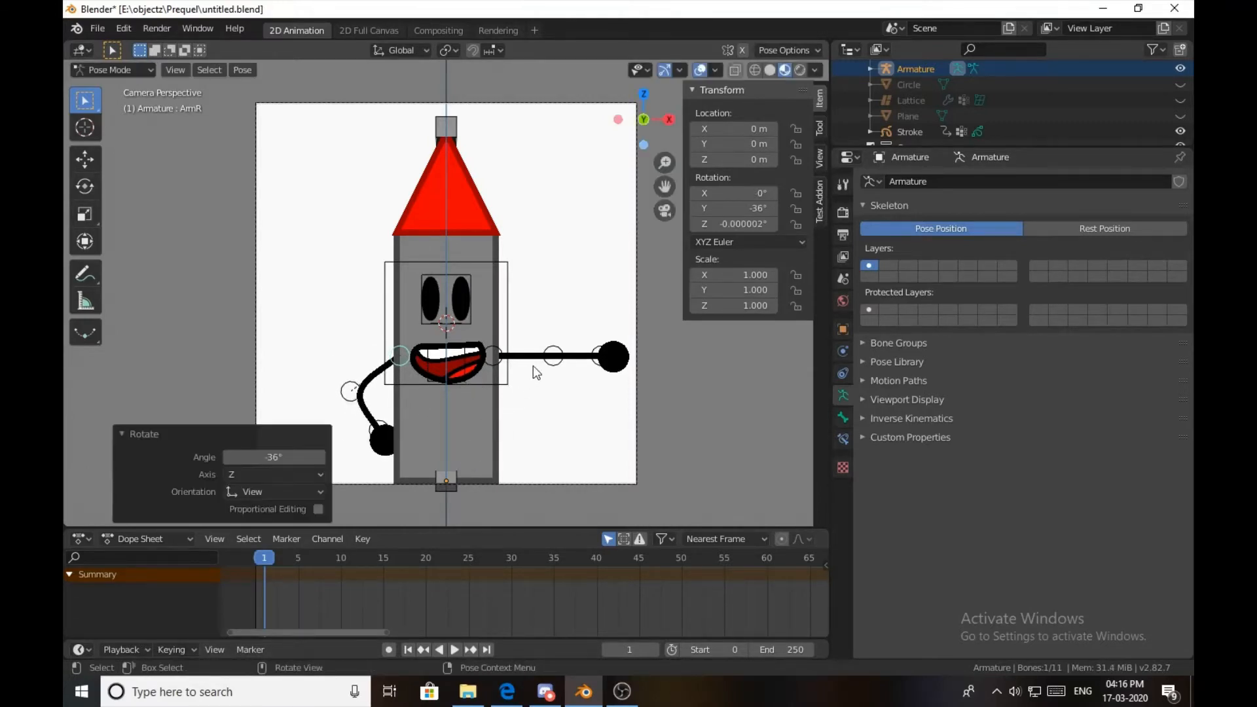
Bend the opposite arm downward by rotating the elbow bone ELBL by 90° and the ArmL bone by about 37°.
left_click(551, 357)
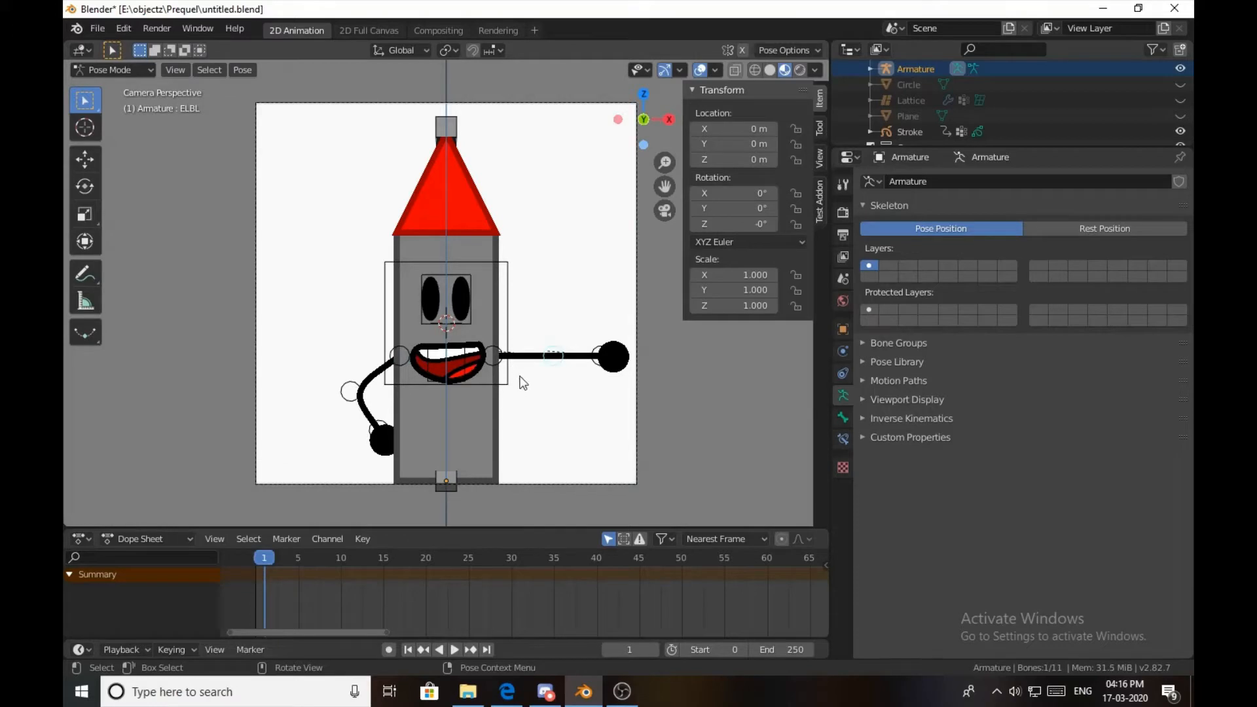
type("r90")
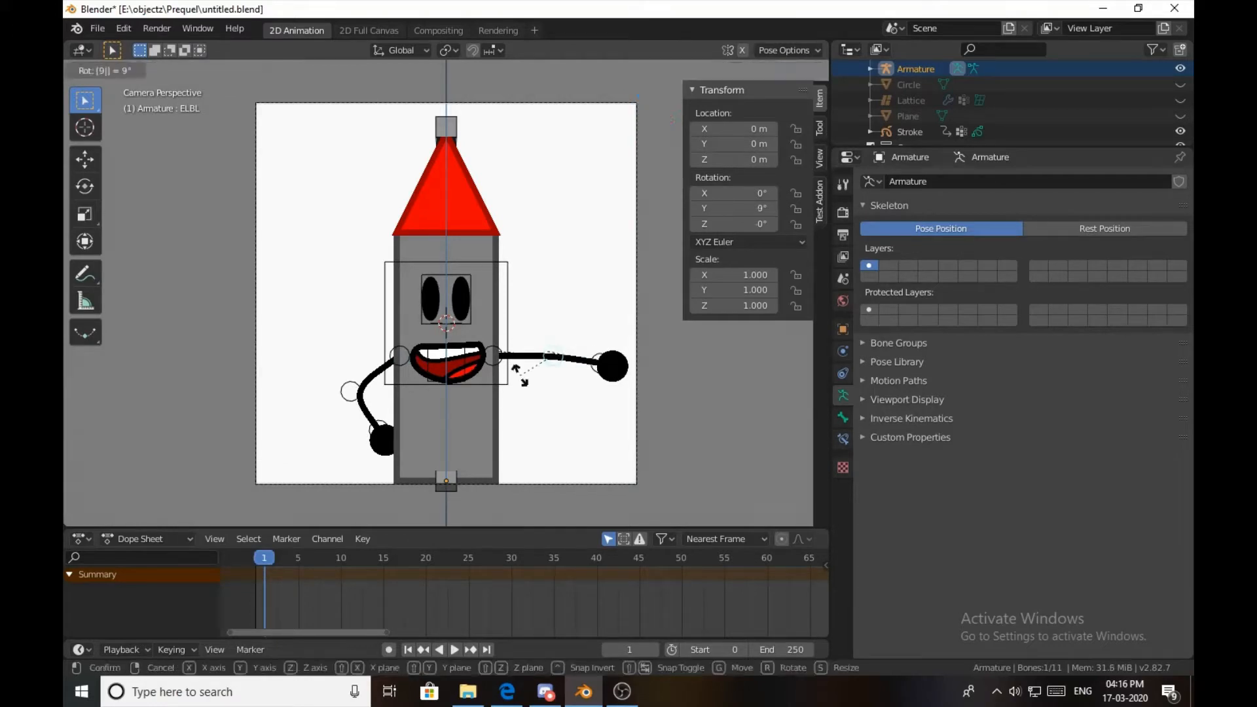
key("Return")
left_click(514, 378)
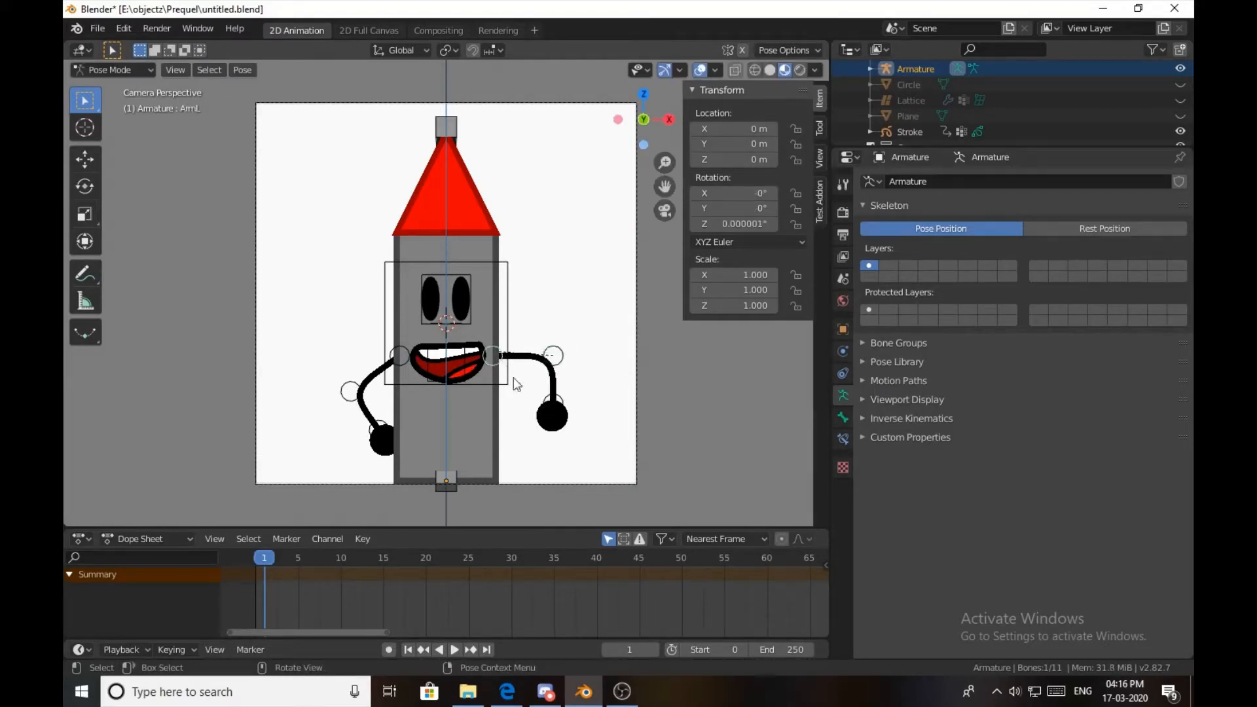
key("r")
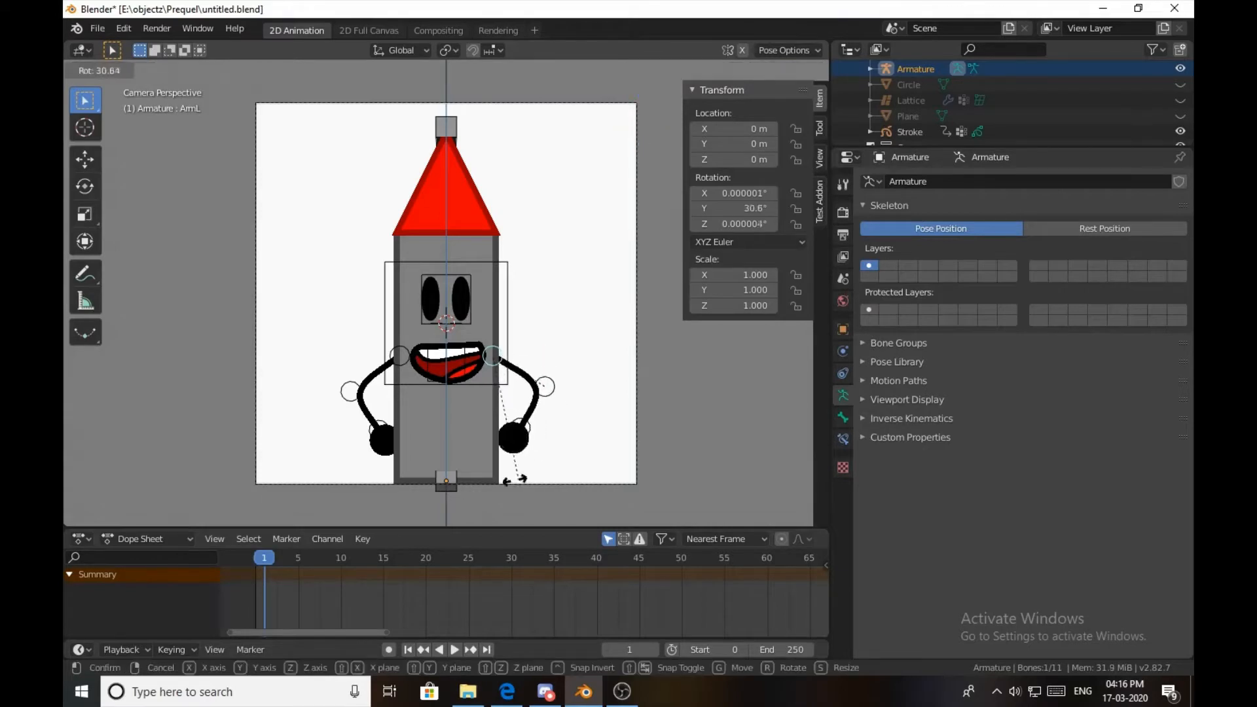
left_click(505, 483)
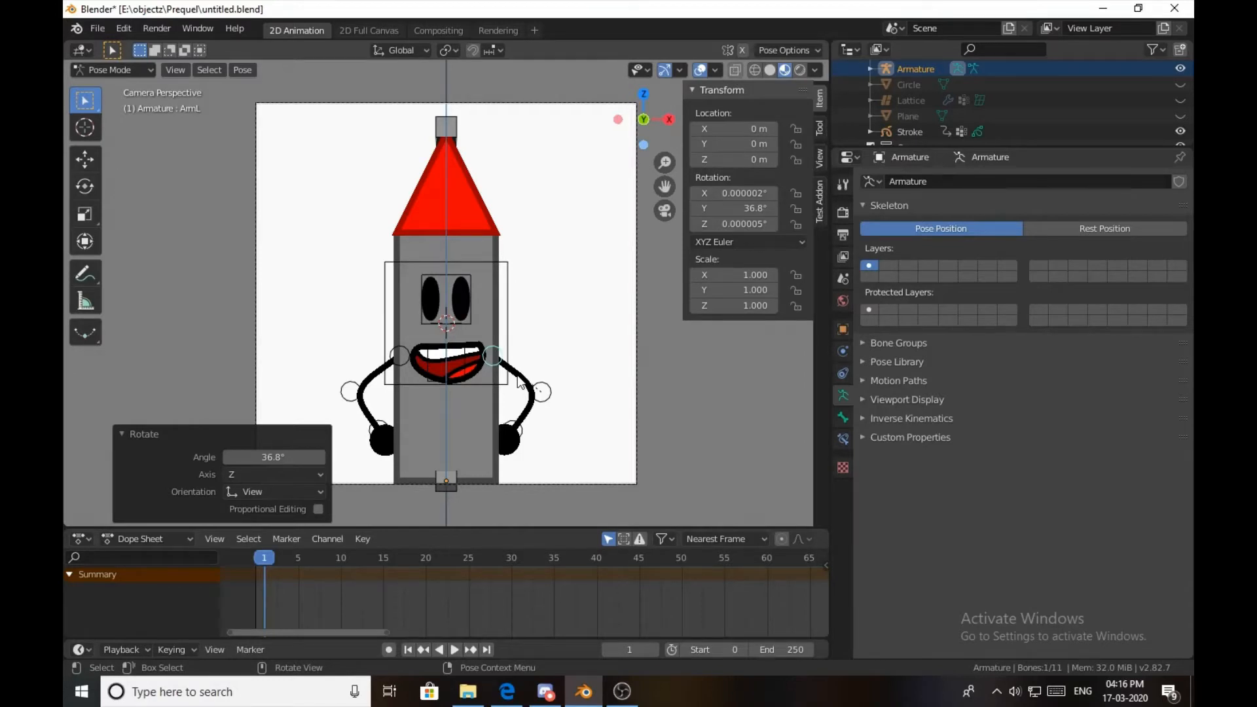
Try moving the Shear bone at the tip of the hat freely, along global X and along global Z.
left_click(449, 126)
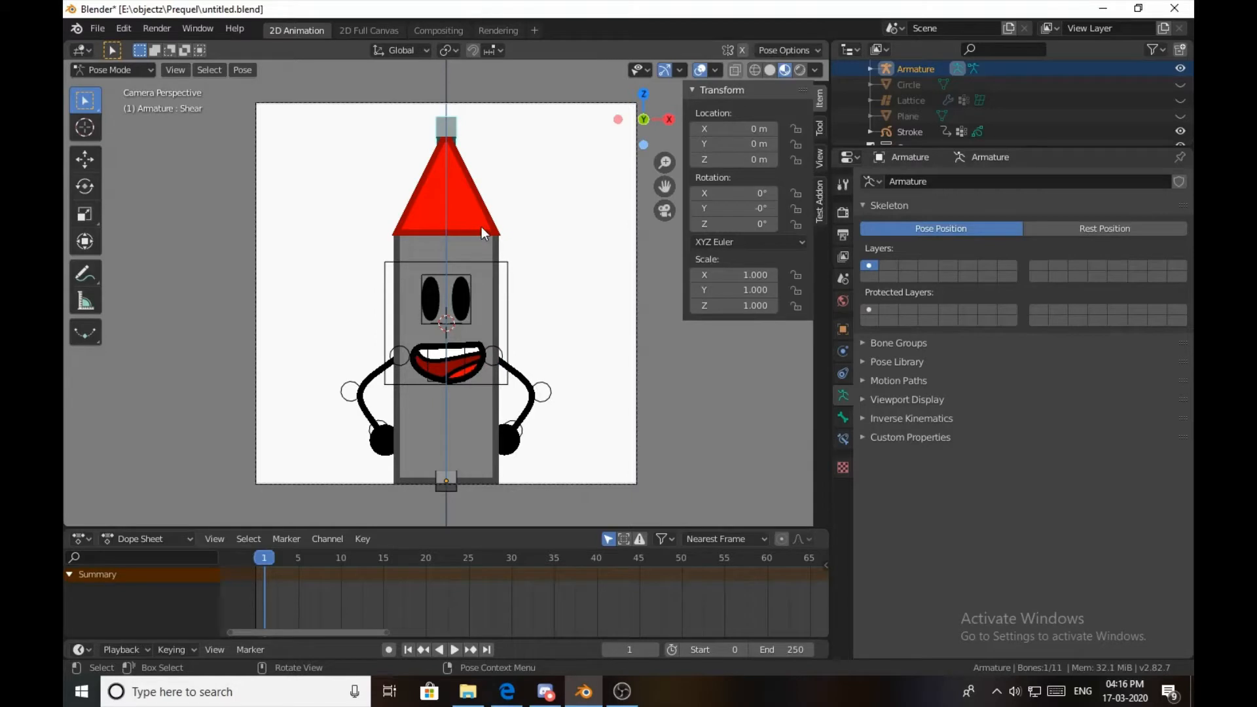
key("g")
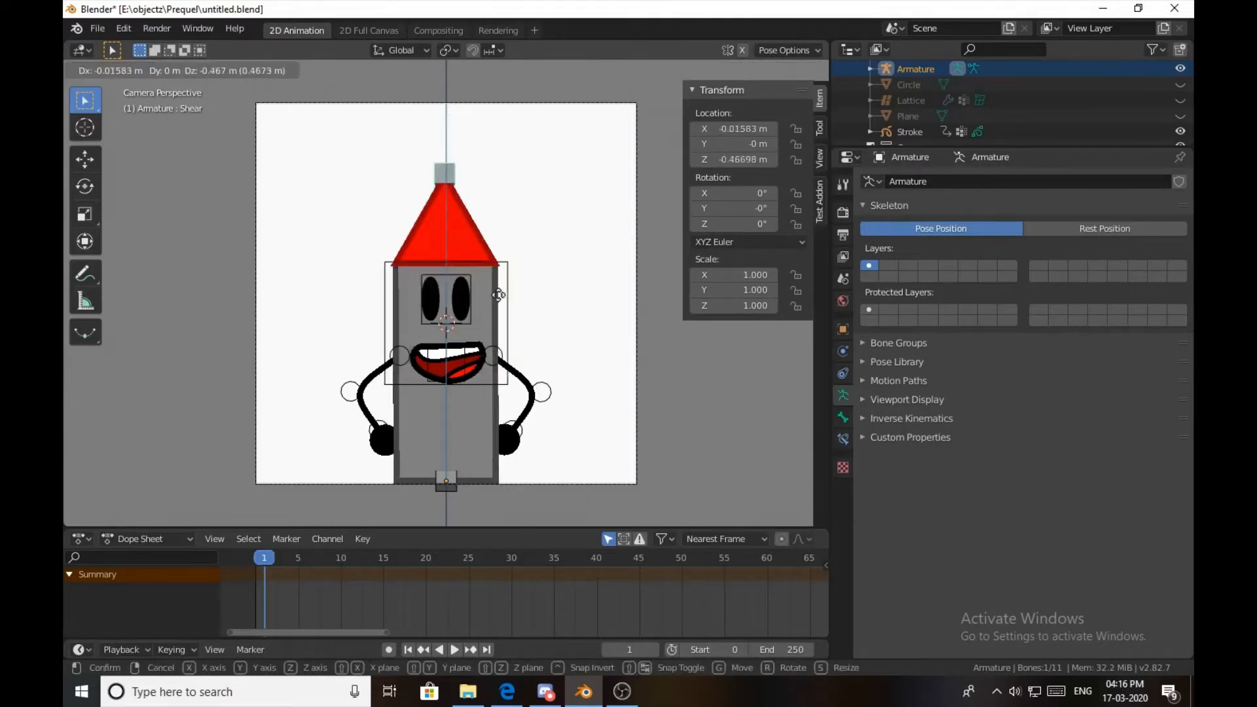
key("x")
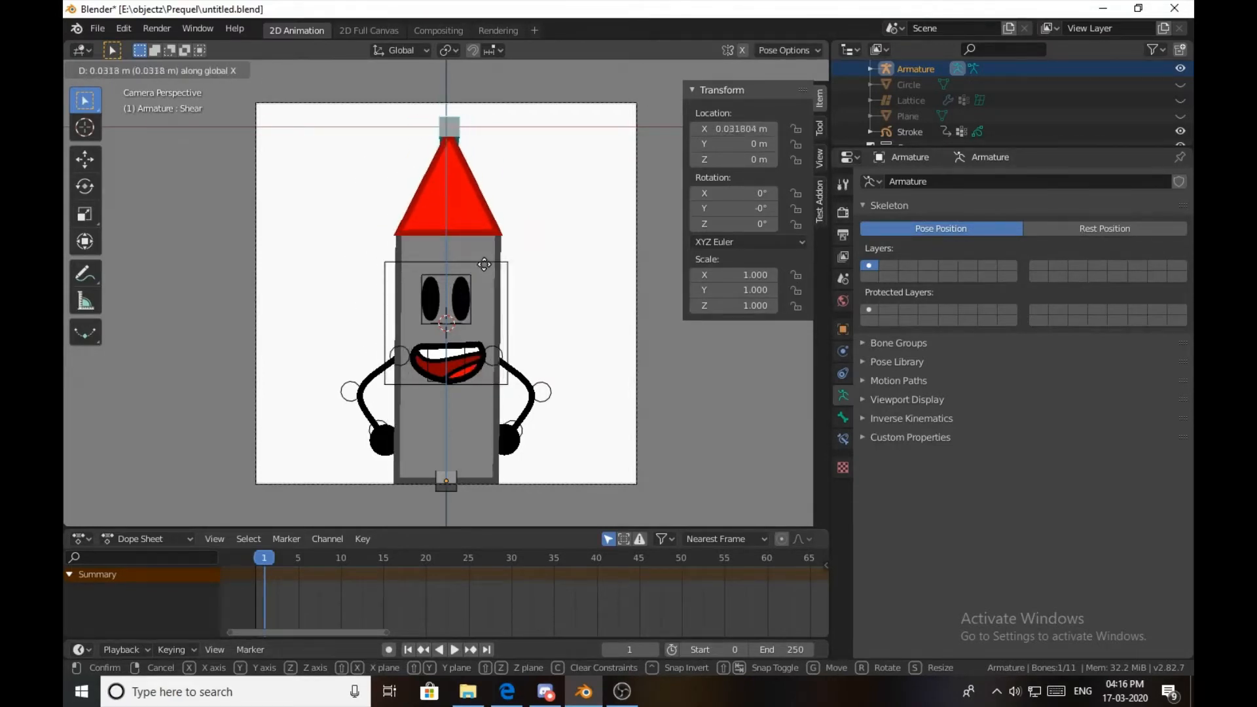
key("z")
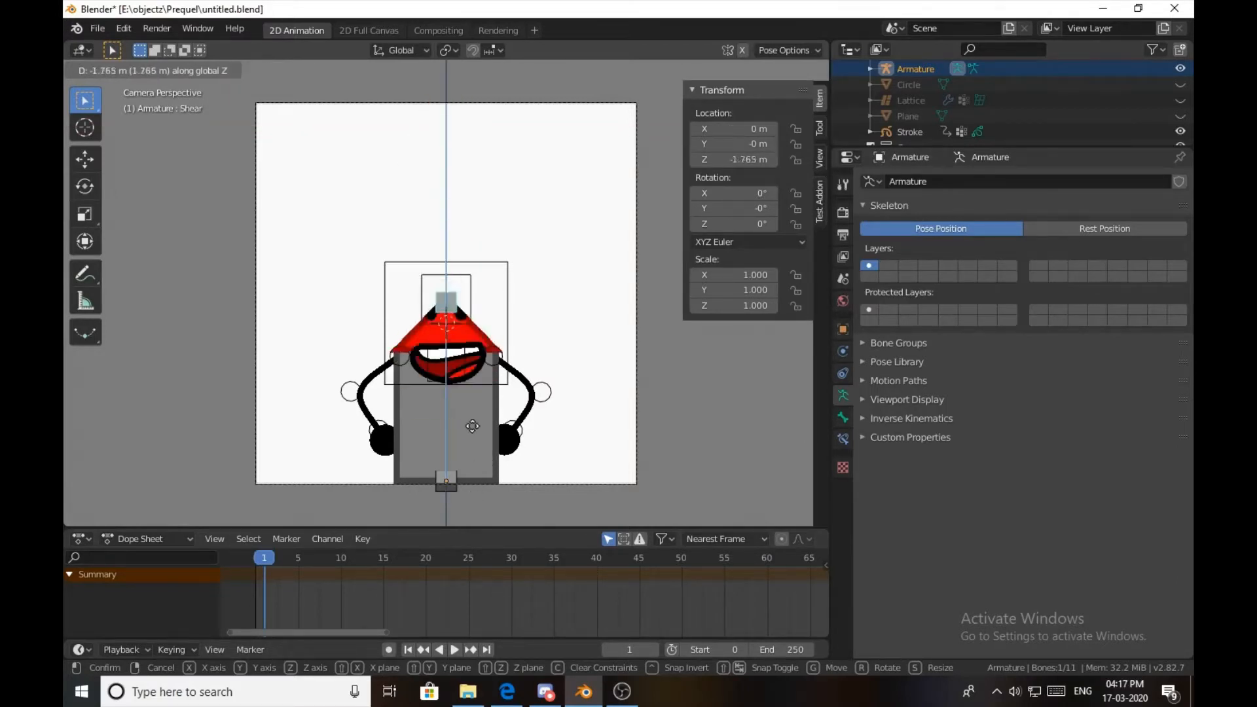
right_click(471, 329)
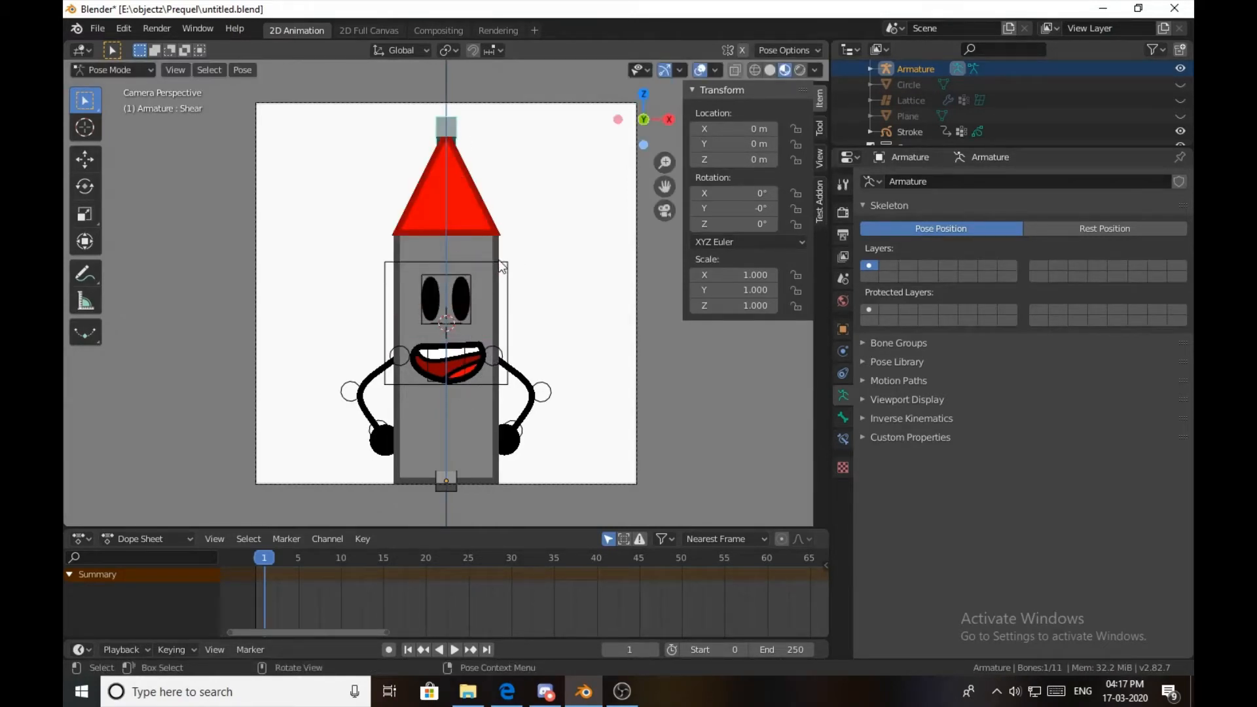
Try scaling the Shear bone down to about 0.24 and moving it down by about 1.8 m.
key("s")
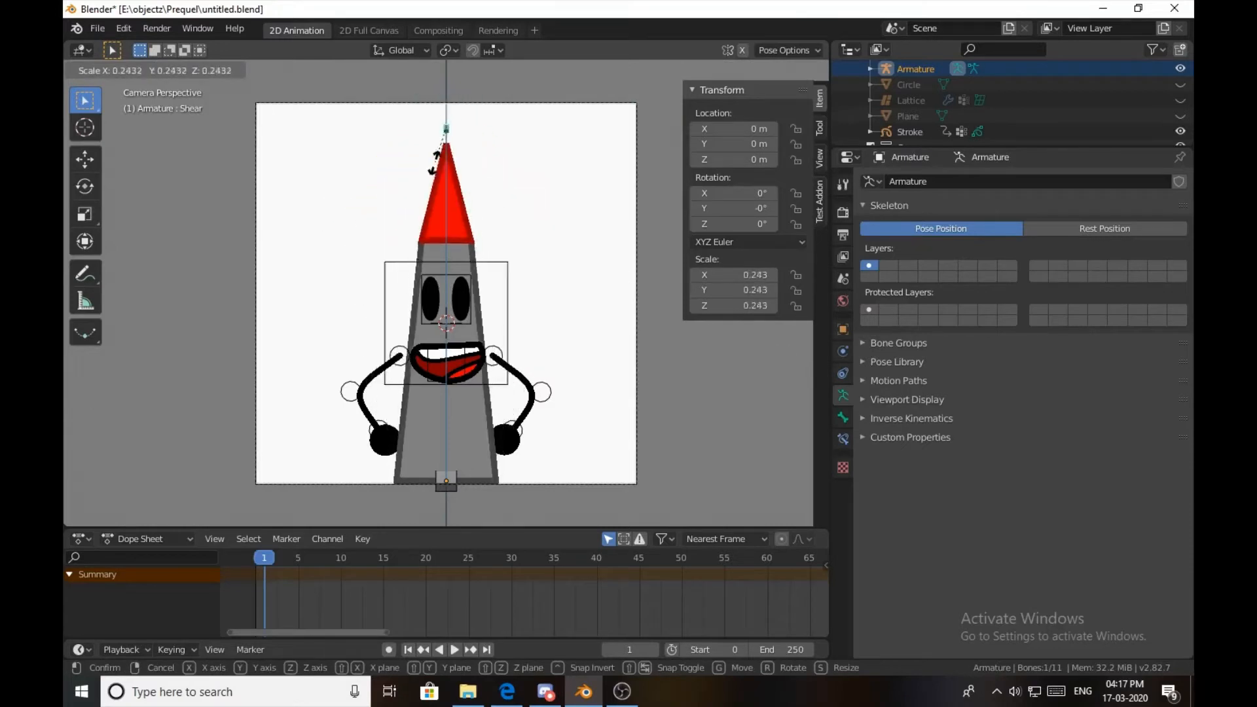
right_click(581, 257)
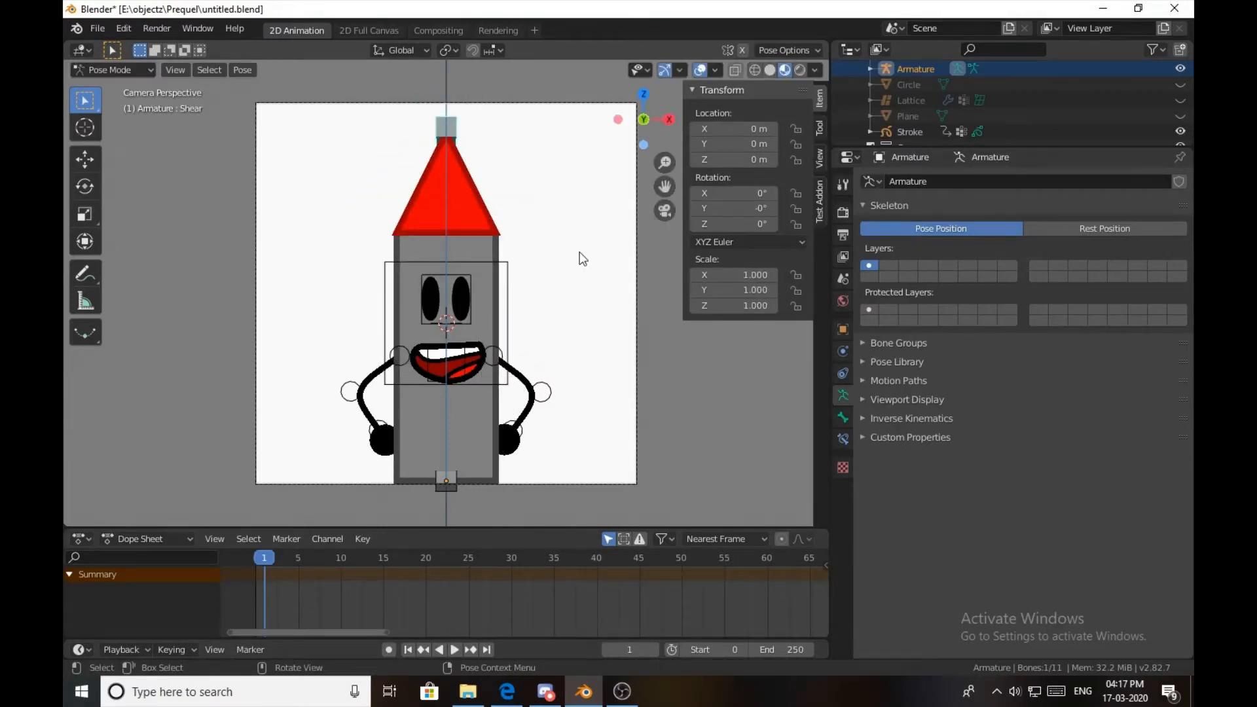
key("g")
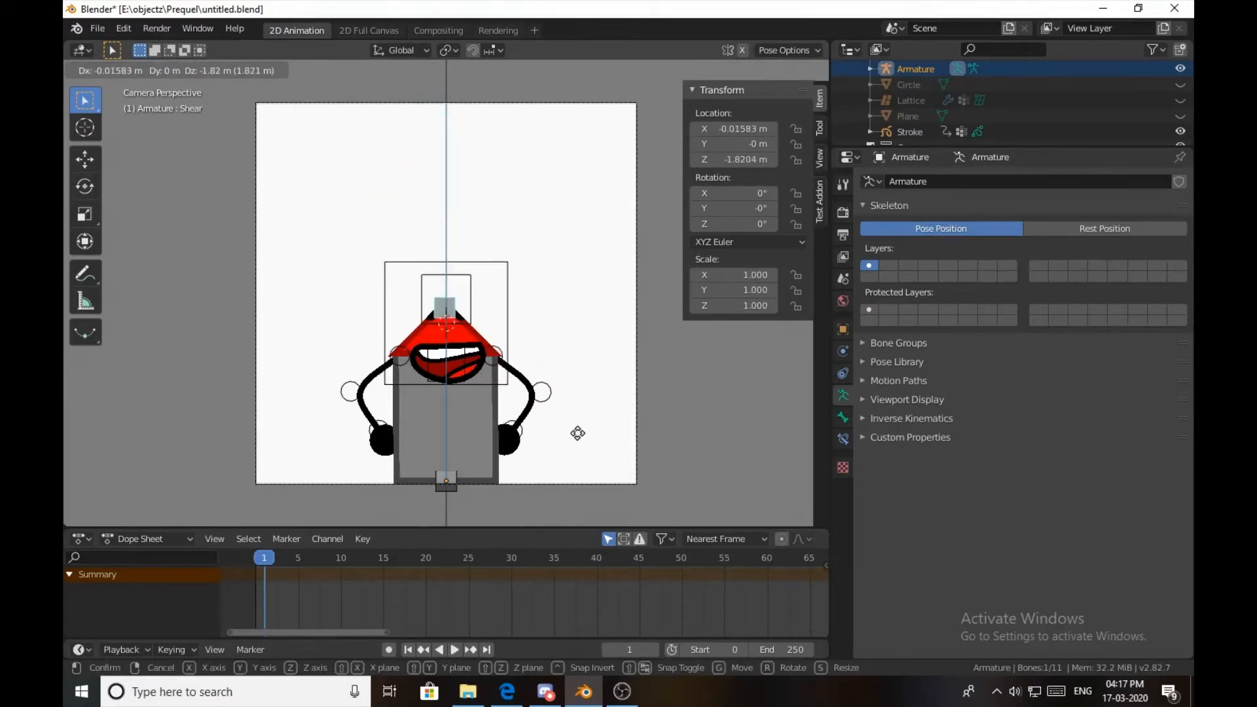
right_click(584, 273)
Try scaling the whole character down to about 0.36 with the Base bone at its foot.
left_click(444, 484)
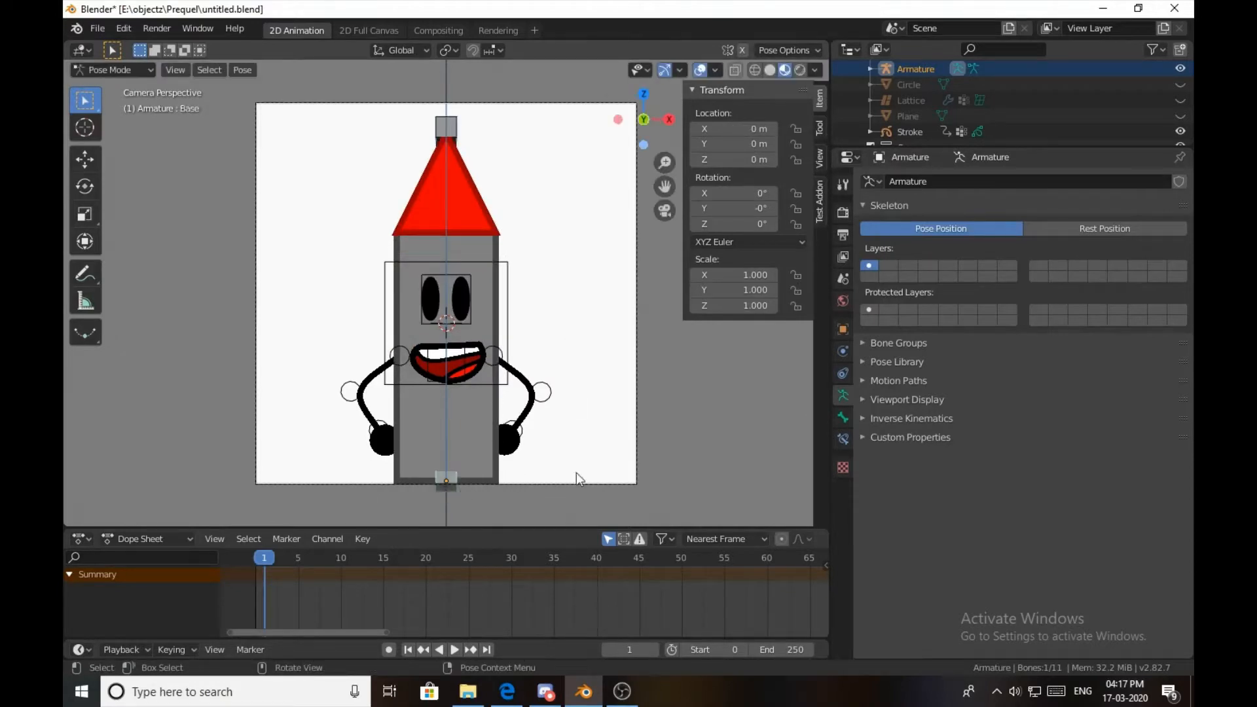
key("s")
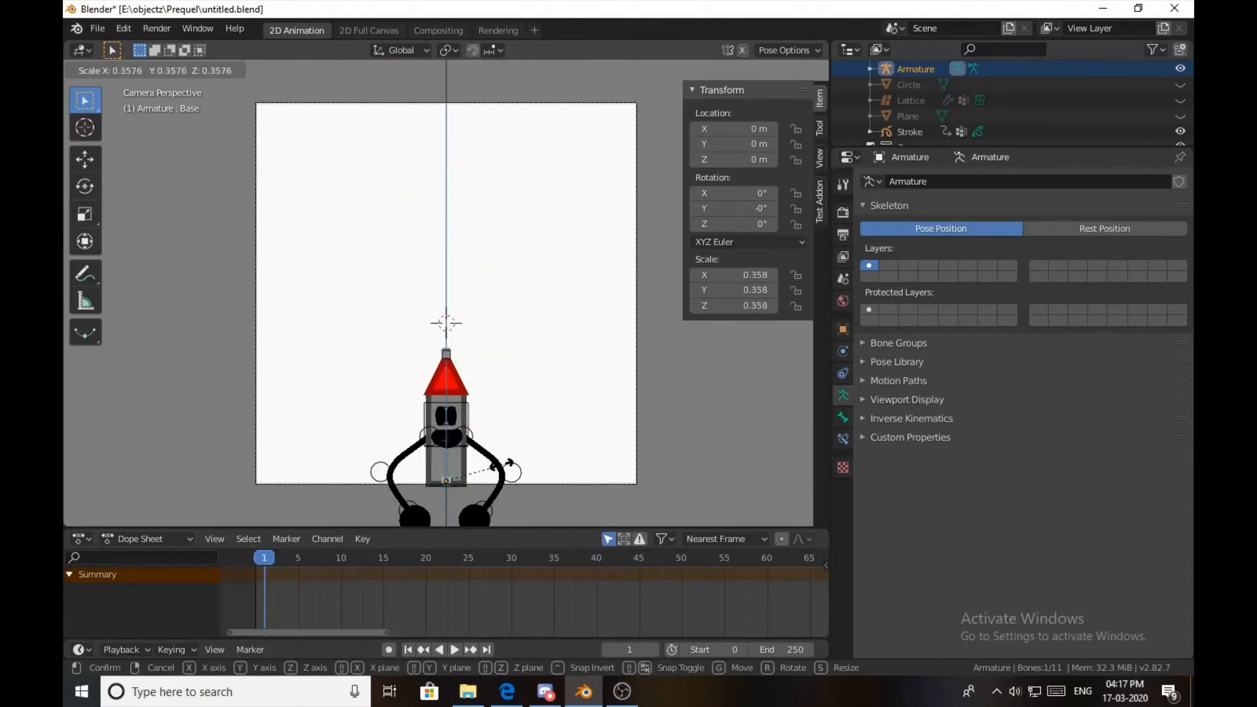
right_click(536, 493)
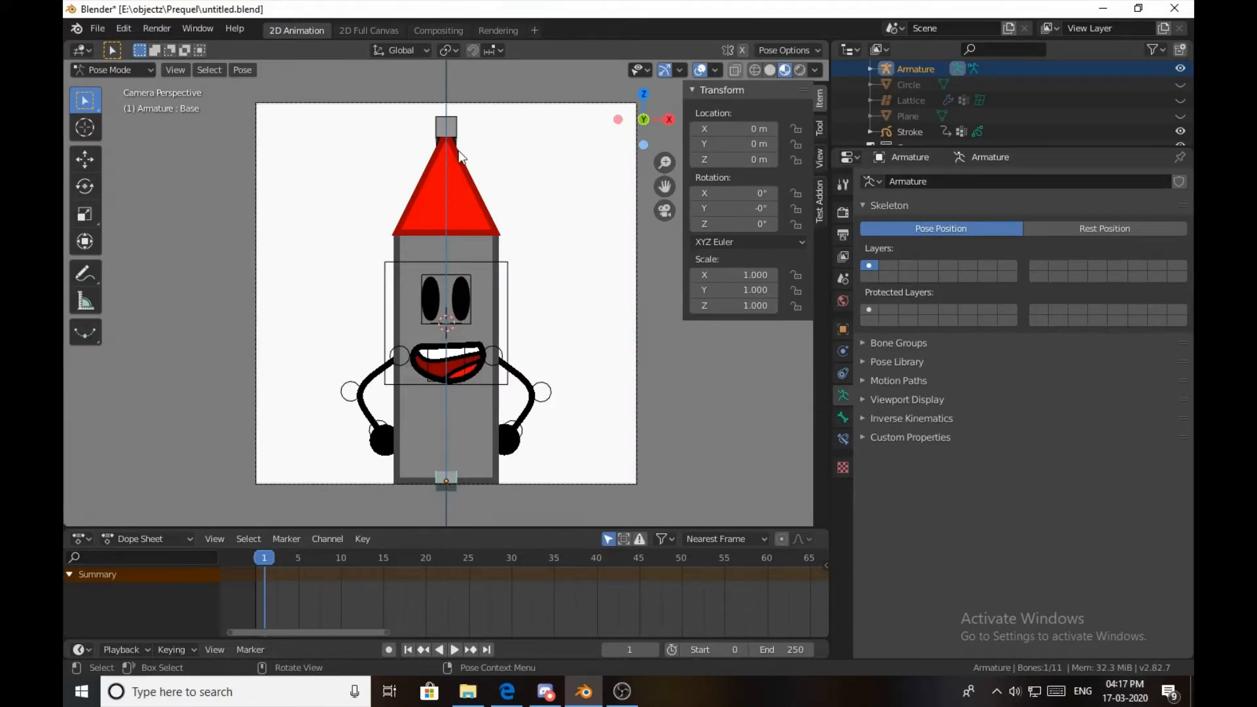
Try moving the whole face with the Face bone and the pupils with the Eyes bone.
left_click(511, 313)
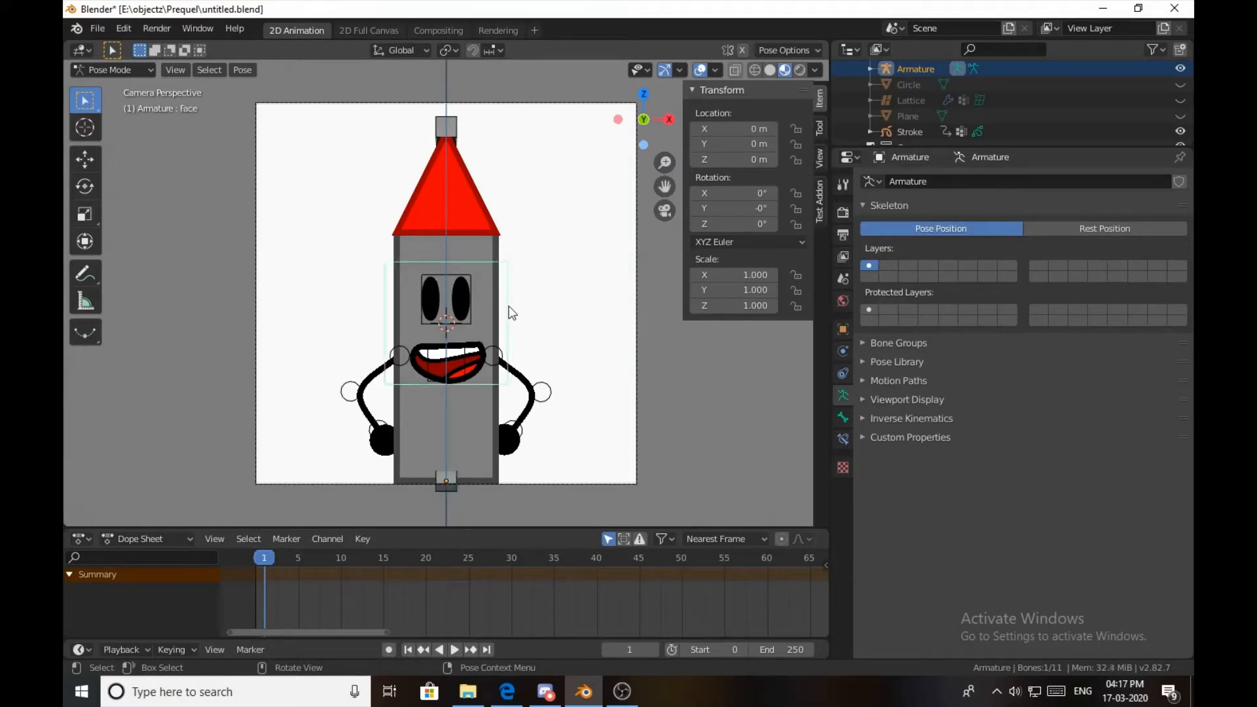
key("g")
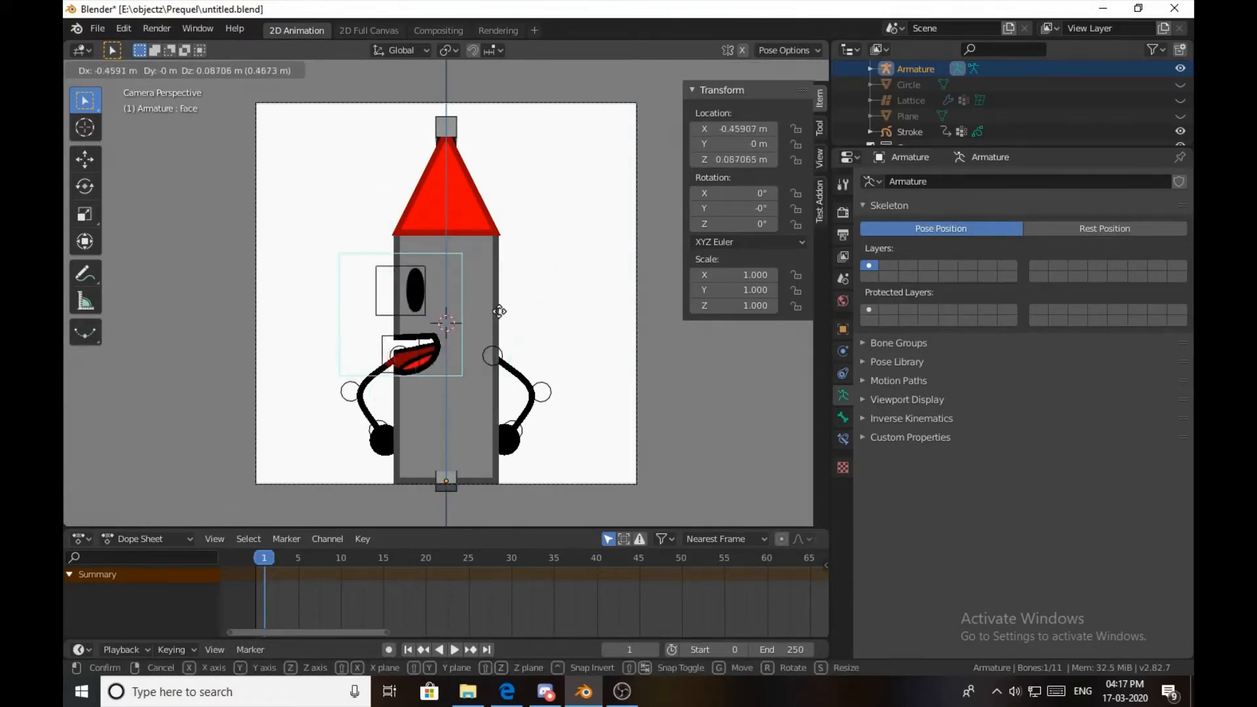
right_click(500, 321)
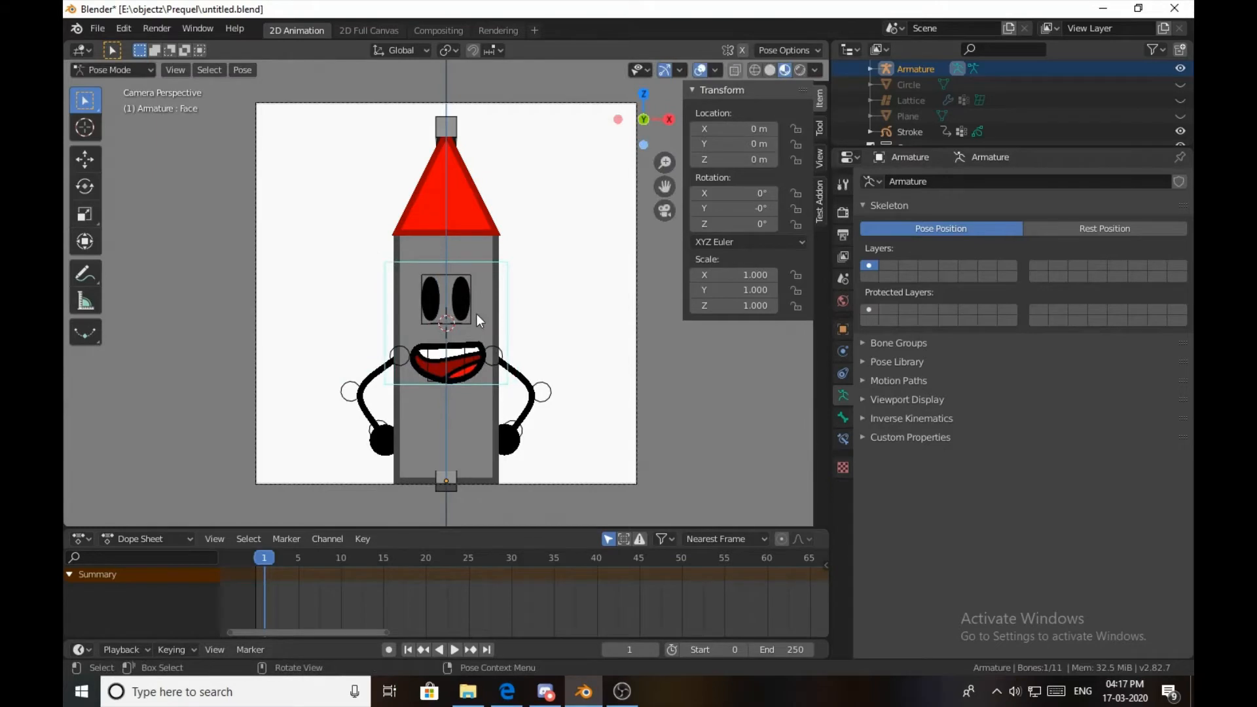
left_click(473, 312)
key("g")
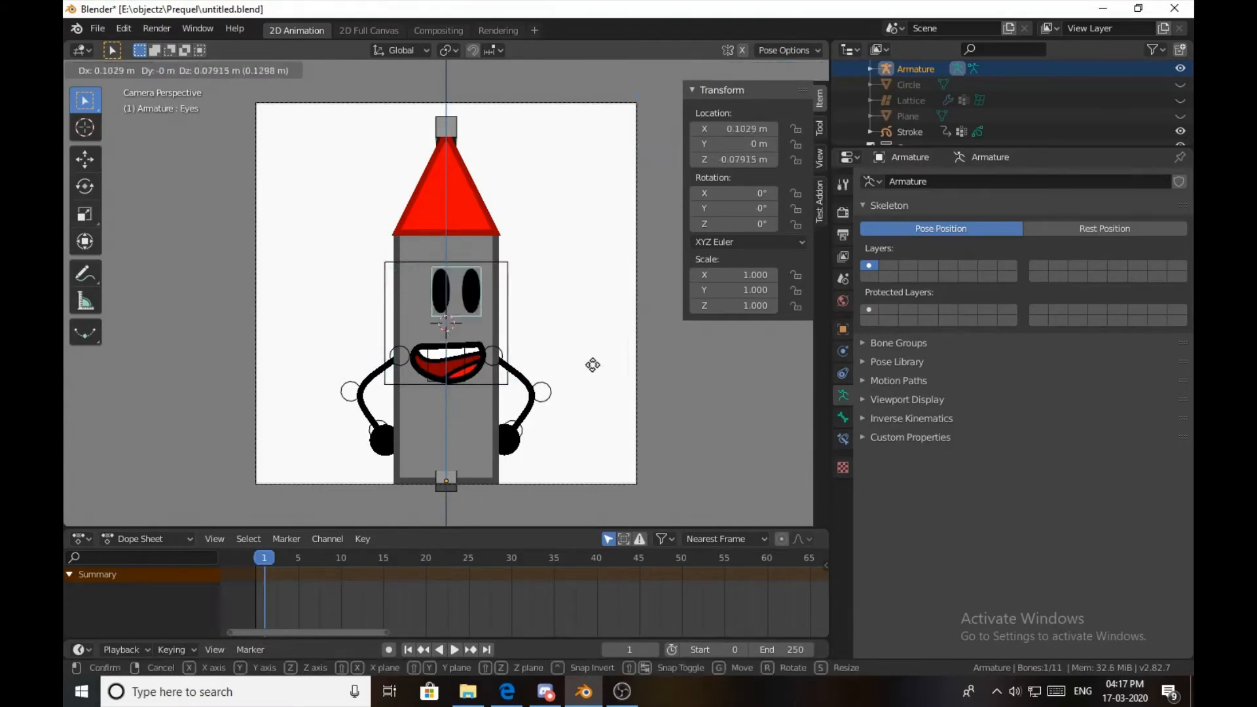
right_click(515, 385)
Try moving the mouth sideways with the Mouth bone.
left_click(468, 371)
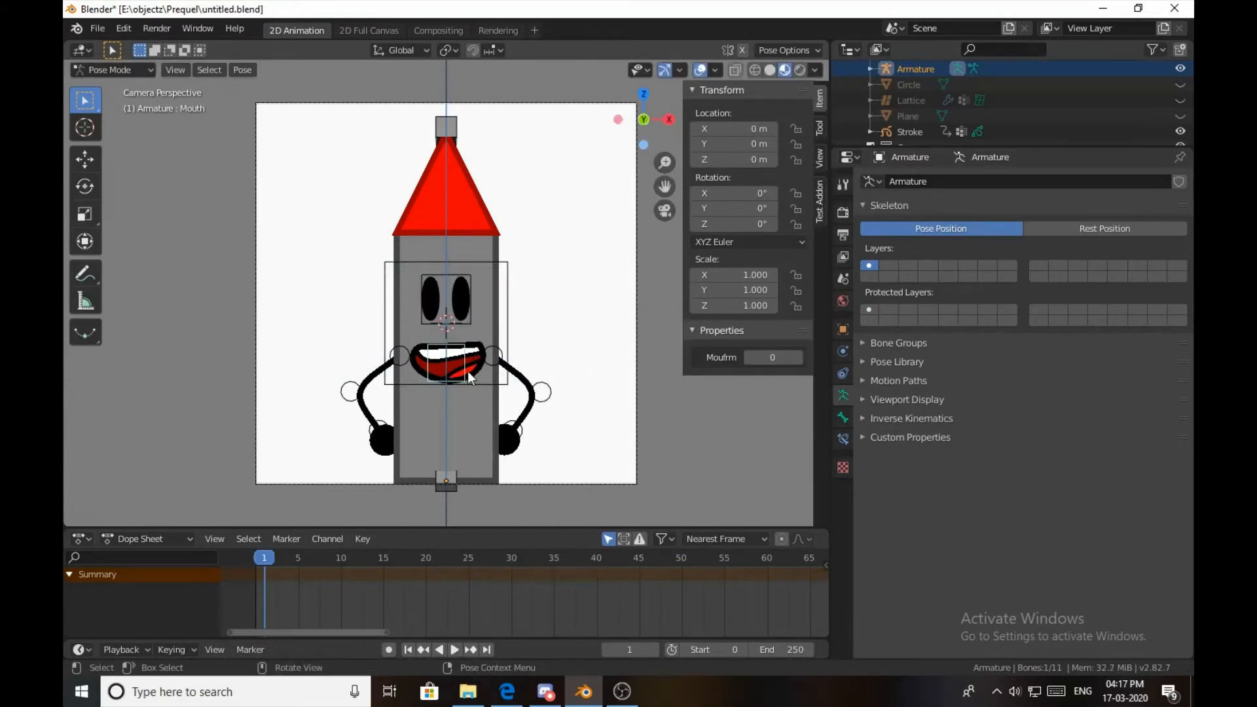
key("g")
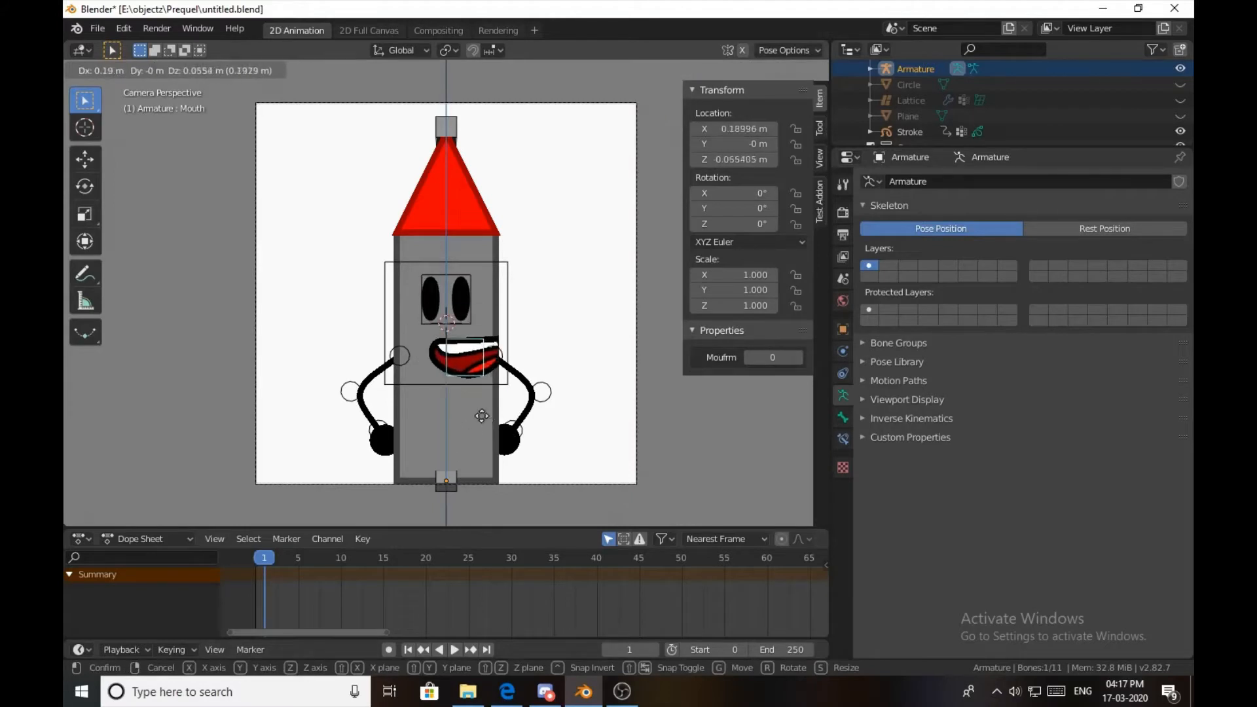
right_click(606, 416)
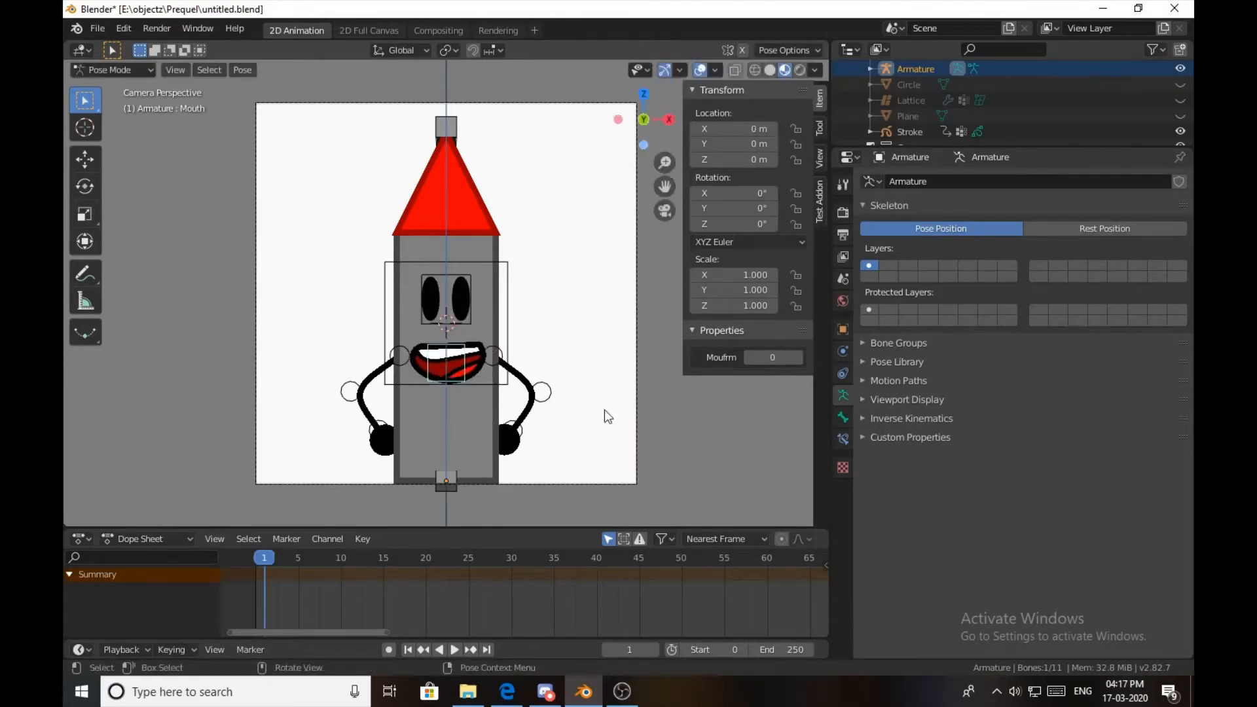
Try the mouth shapes by switching the Mouth bone's Moufrm property between 0, 1 and 2, ending on 2.
left_click(800, 359)
left_click(800, 359)
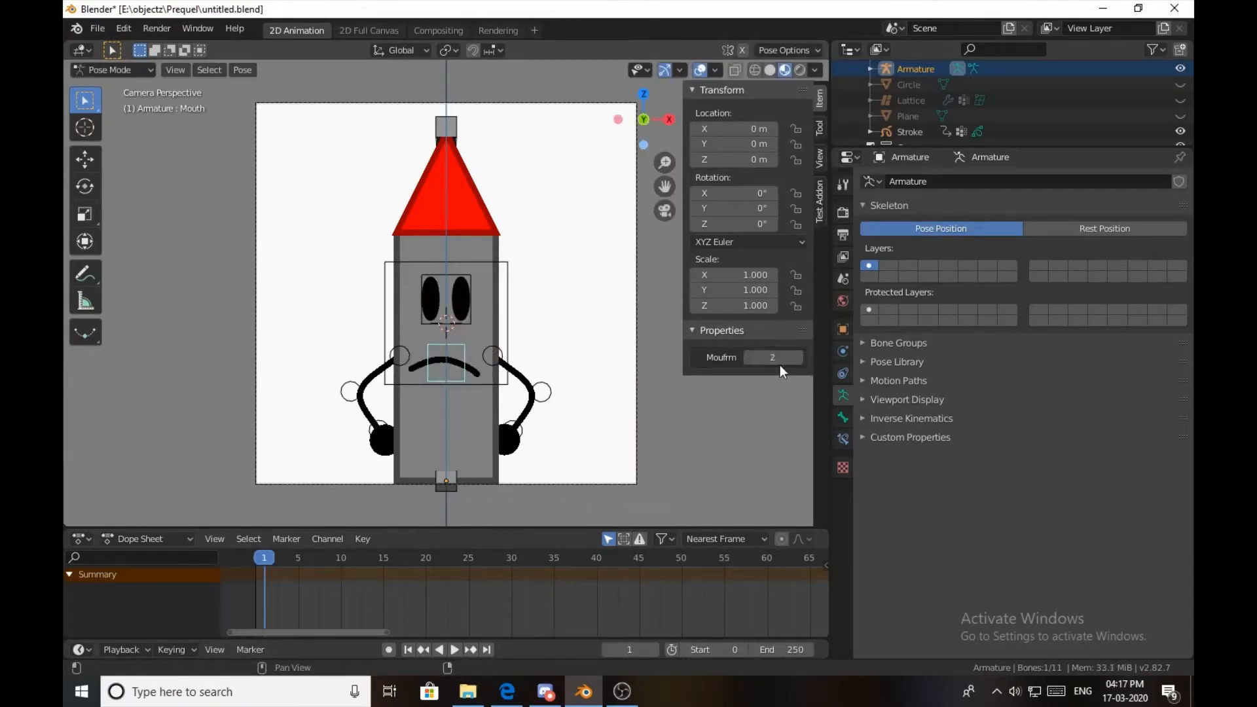
left_click(748, 357)
left_click(748, 358)
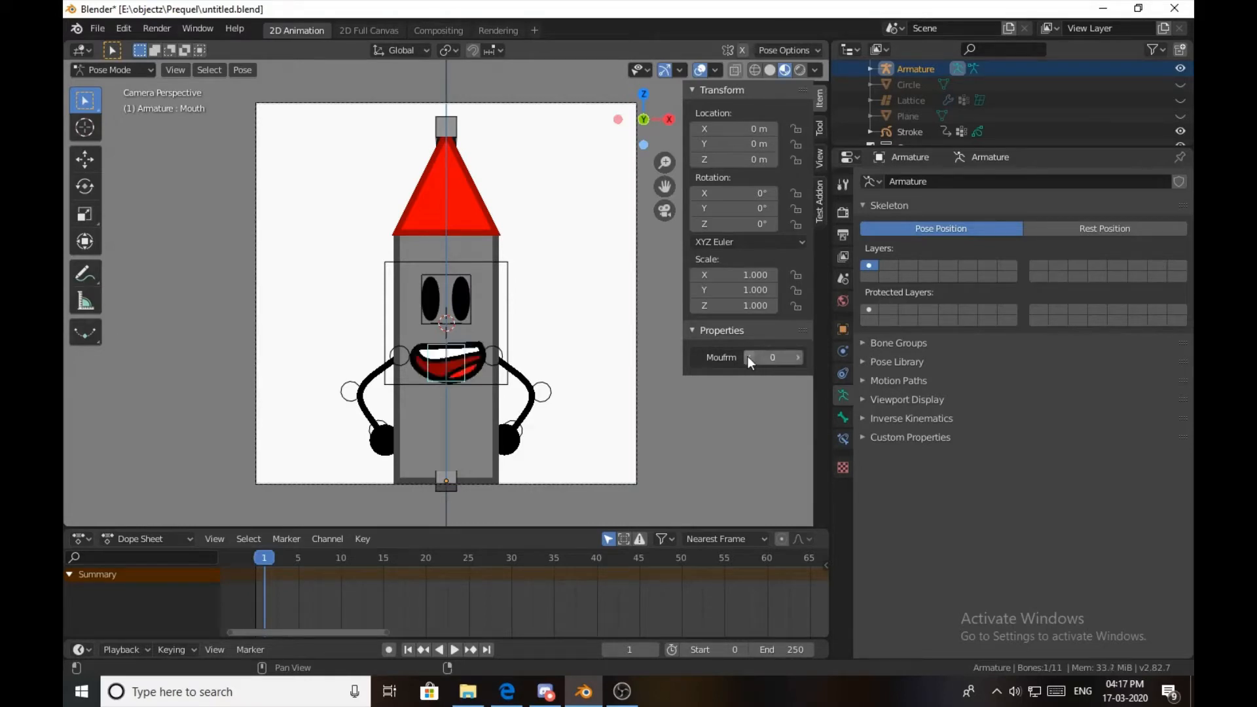
left_click(798, 361)
left_click(798, 362)
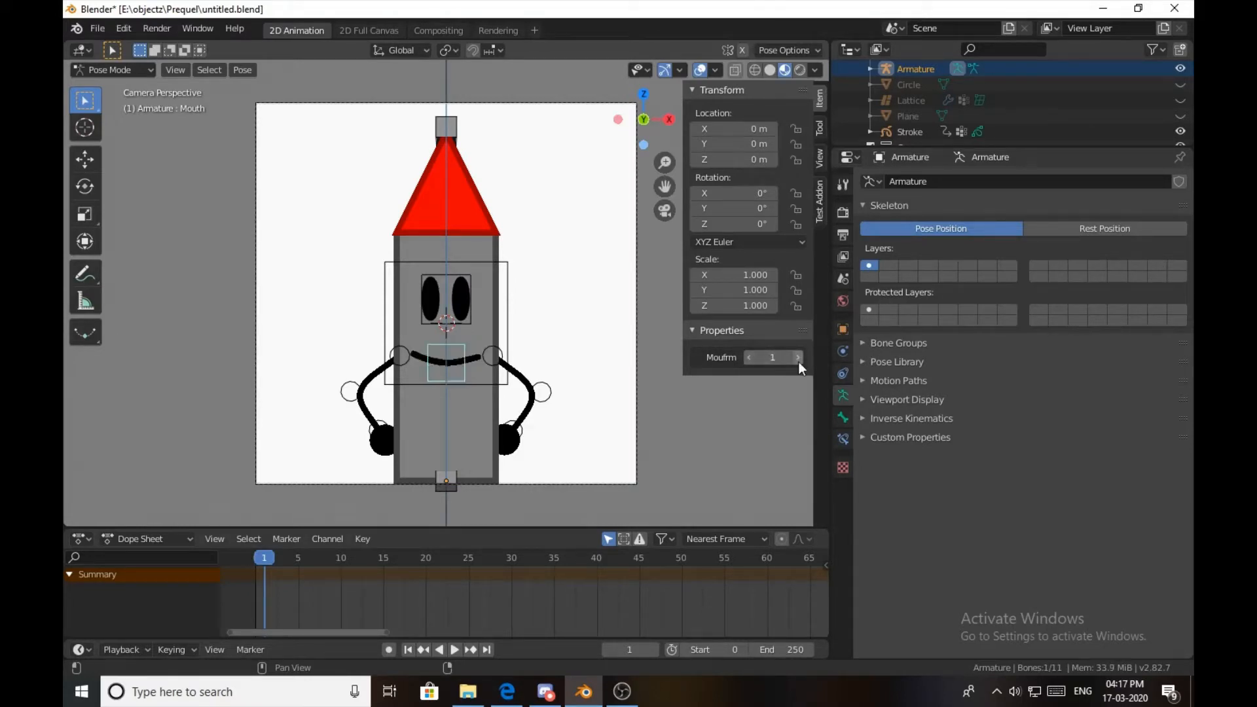
left_click(748, 357)
left_click(747, 357)
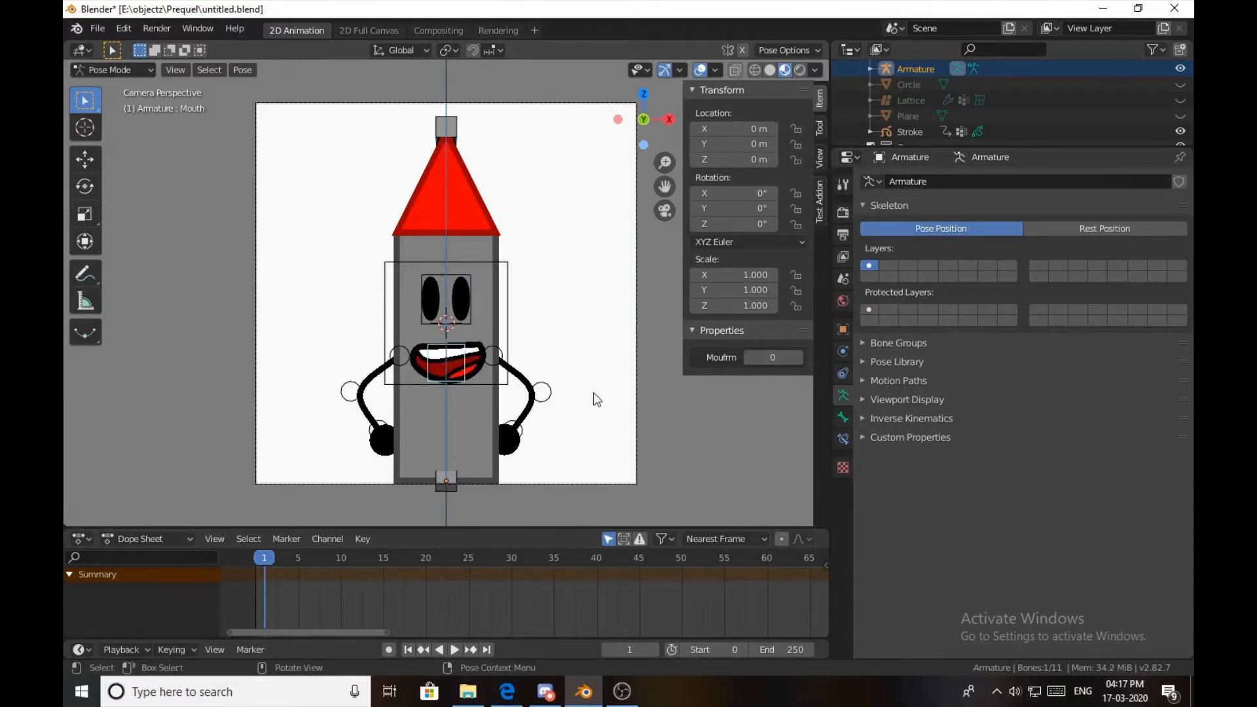
left_click(798, 357)
left_click(799, 357)
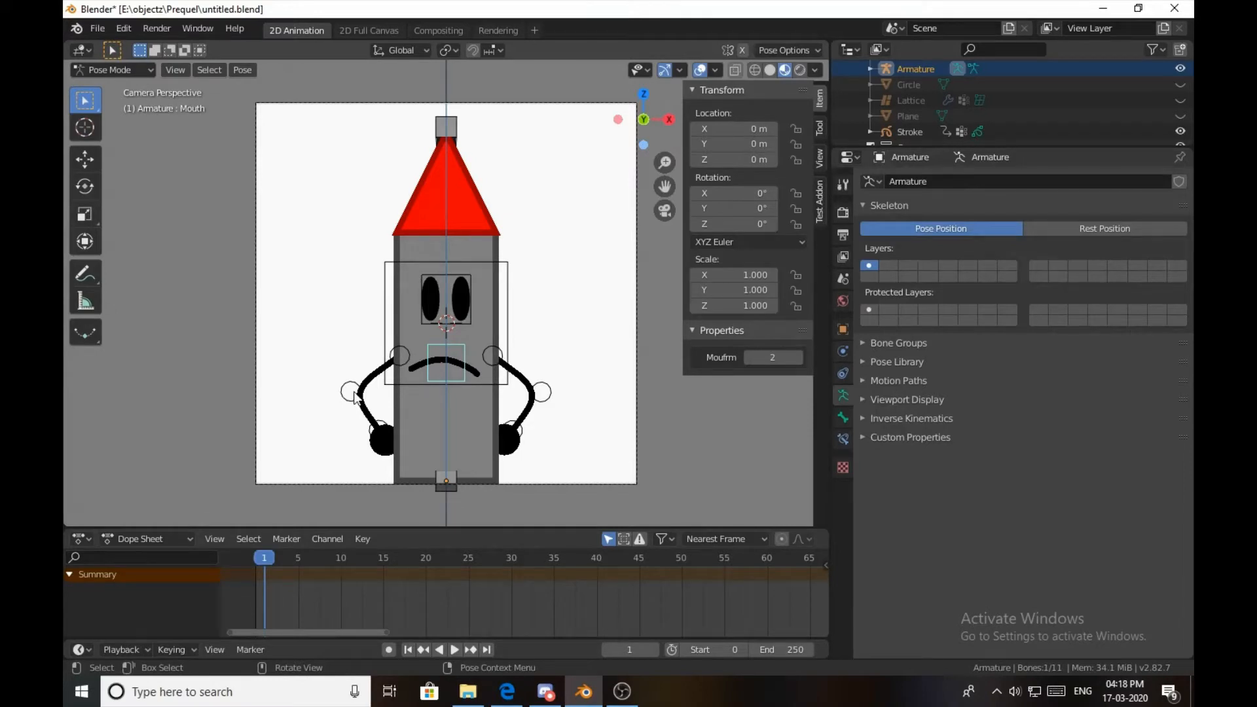
Set the ArmR shoulder bone's Y and Z rotation to 0° and lock its Z rotation.
left_click(406, 360)
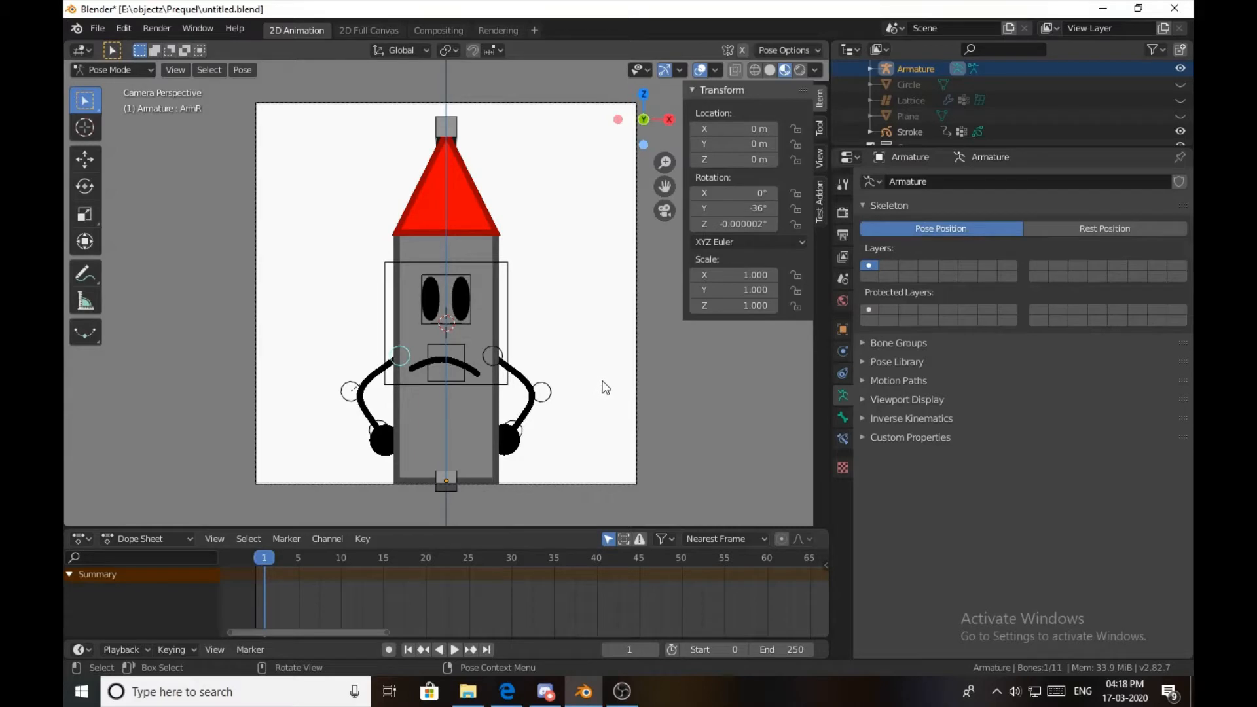
left_click(725, 208)
type("0")
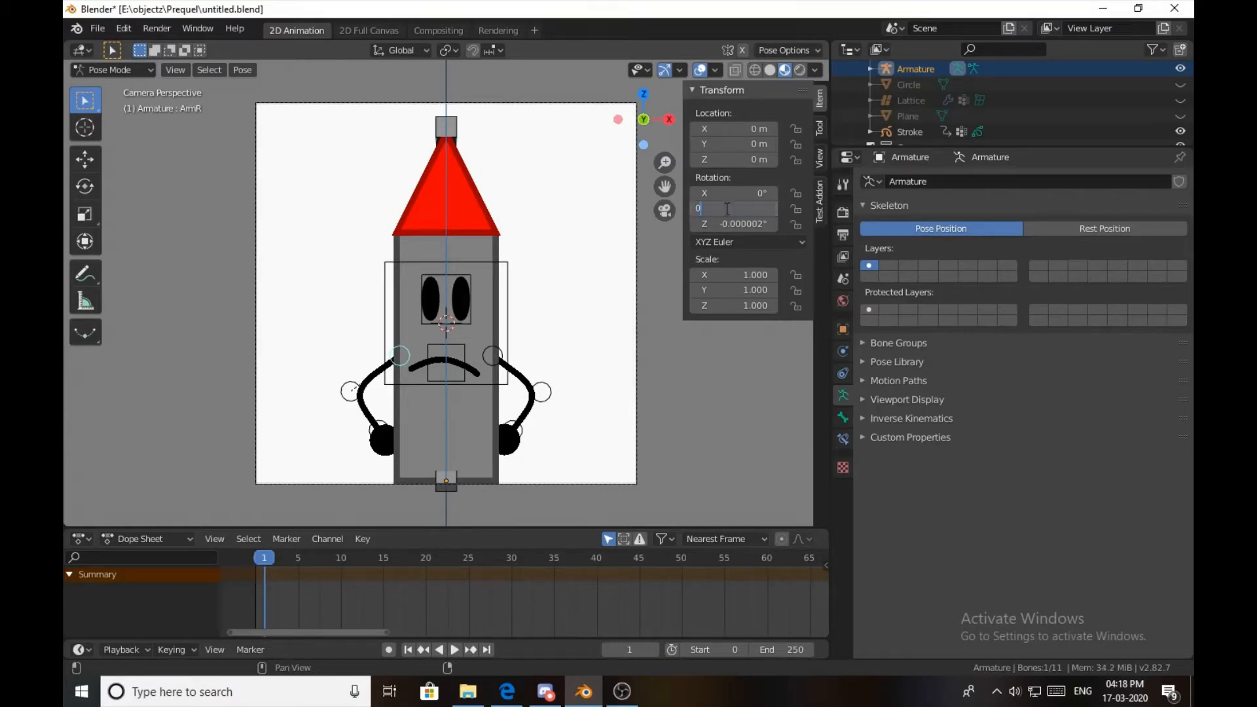
key("Tab")
type("0")
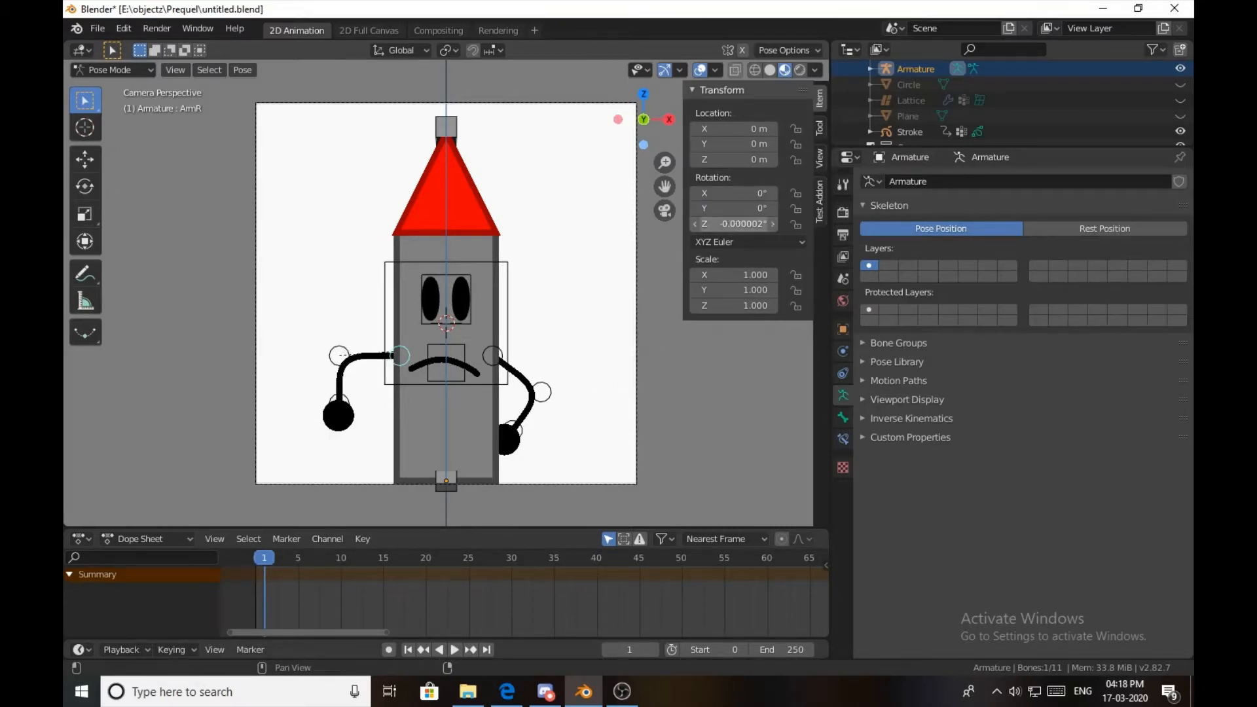
key("Return")
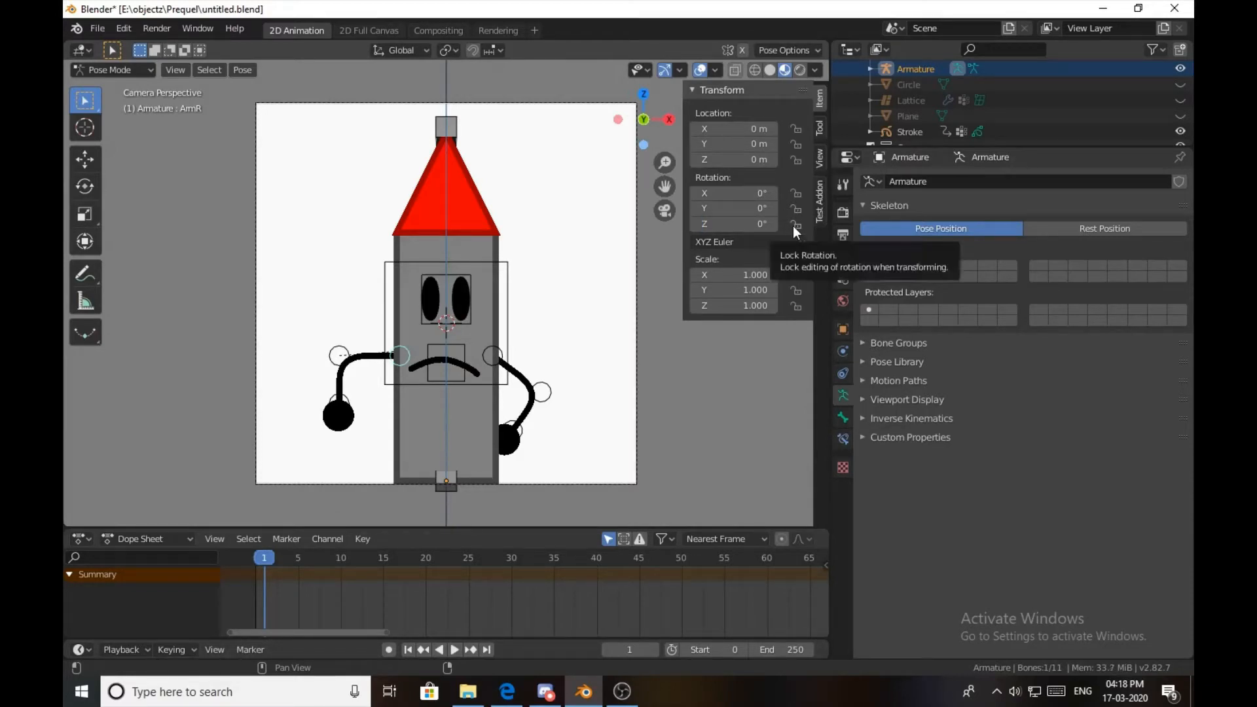
left_click(794, 226)
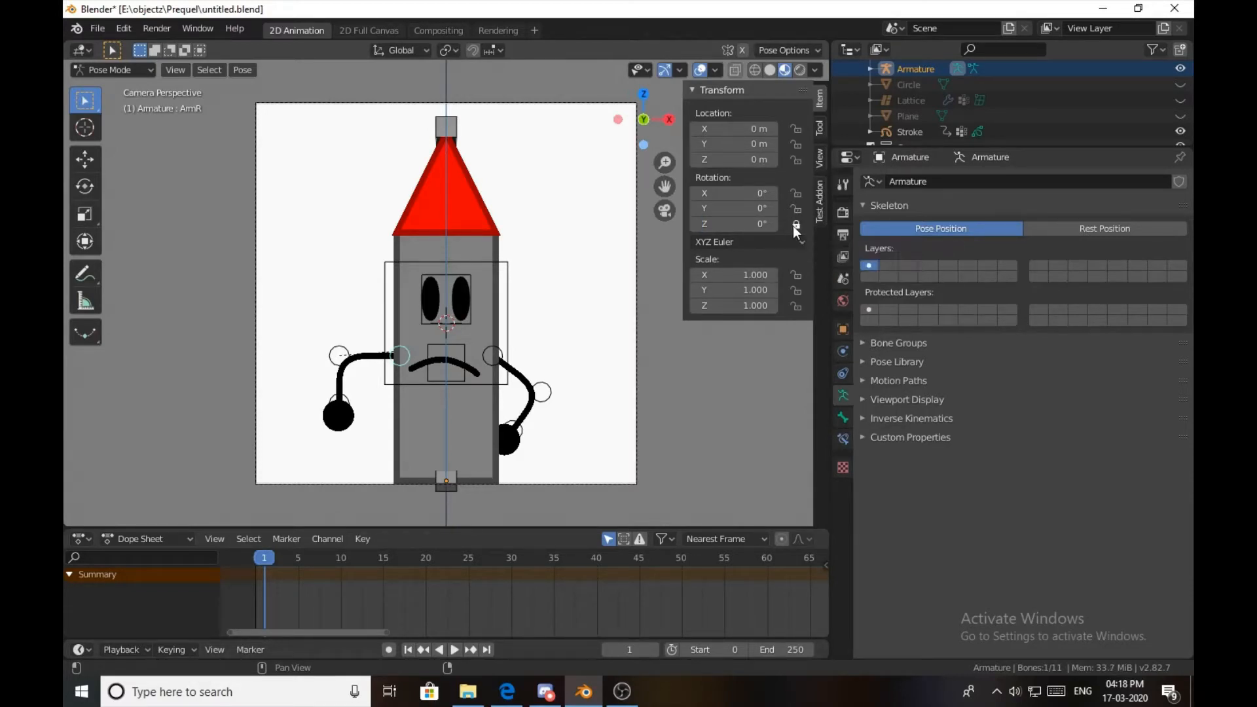
Set the ArmL shoulder bone's Z rotation to 0° and lock that axis.
left_click(502, 358)
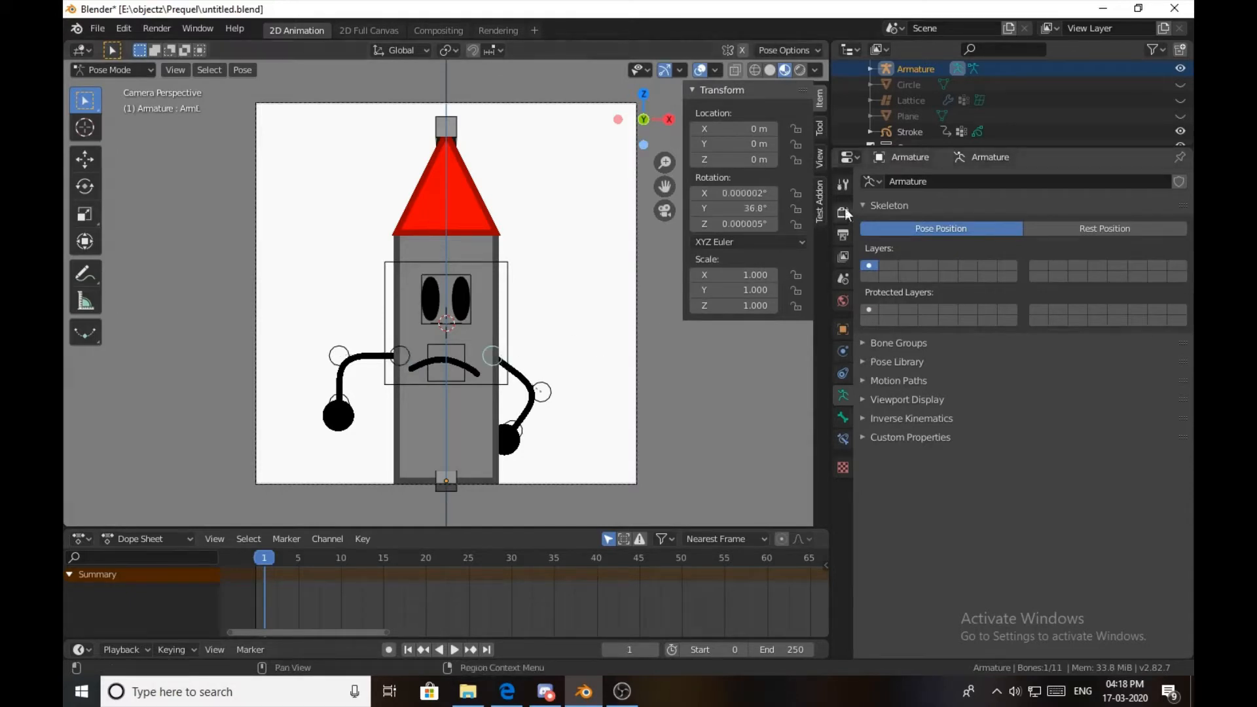
left_click(765, 224)
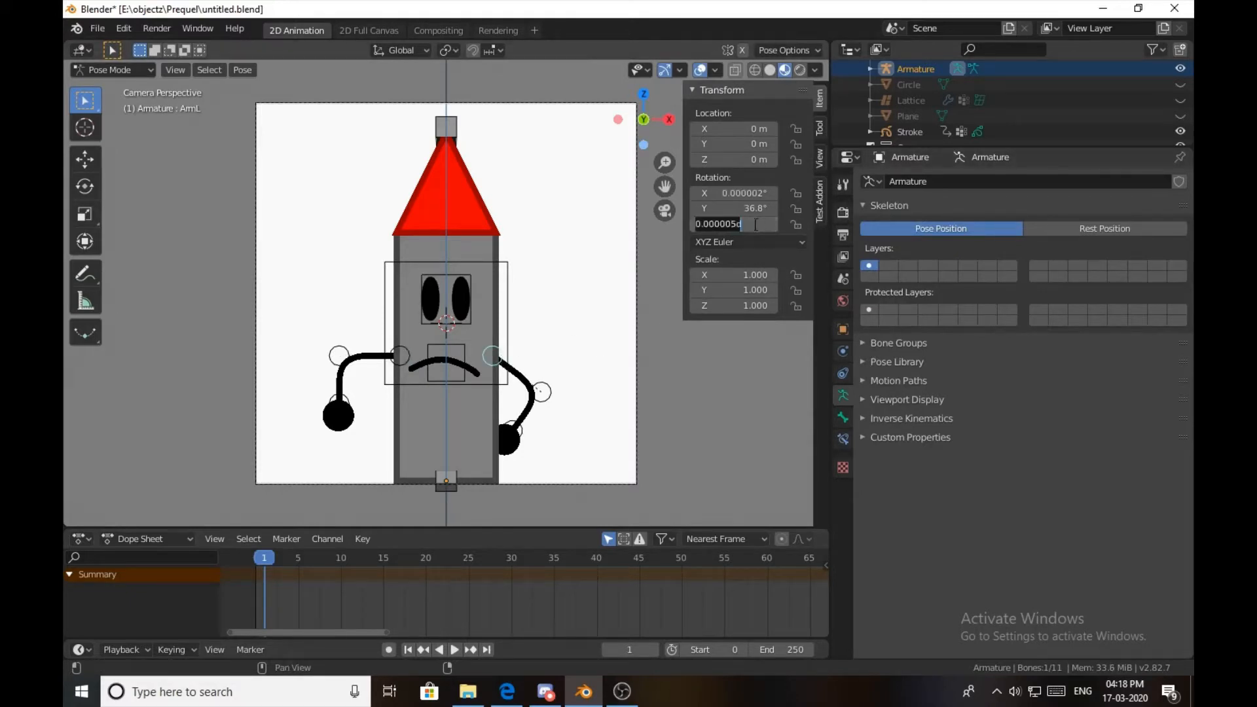
type("0")
key("Return")
left_click(796, 225)
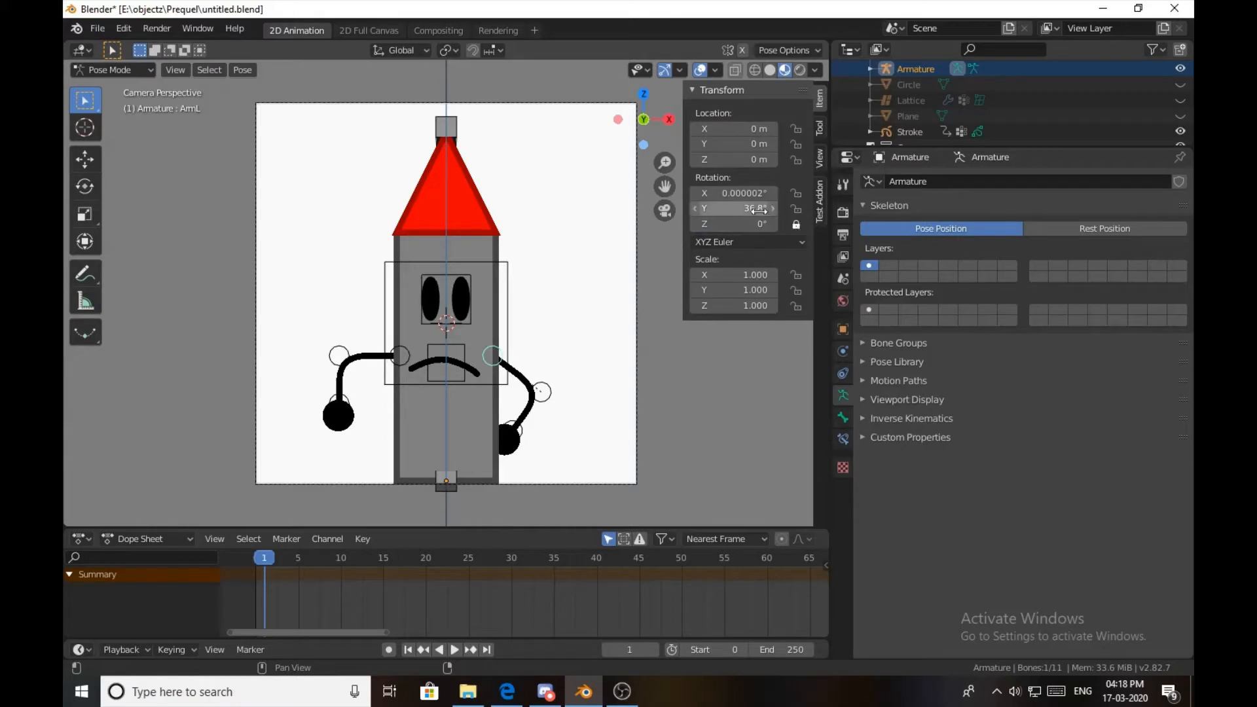
Set the ArmL bone's Y and X rotation to 0° and lock its X rotation.
left_click(724, 208)
type("0")
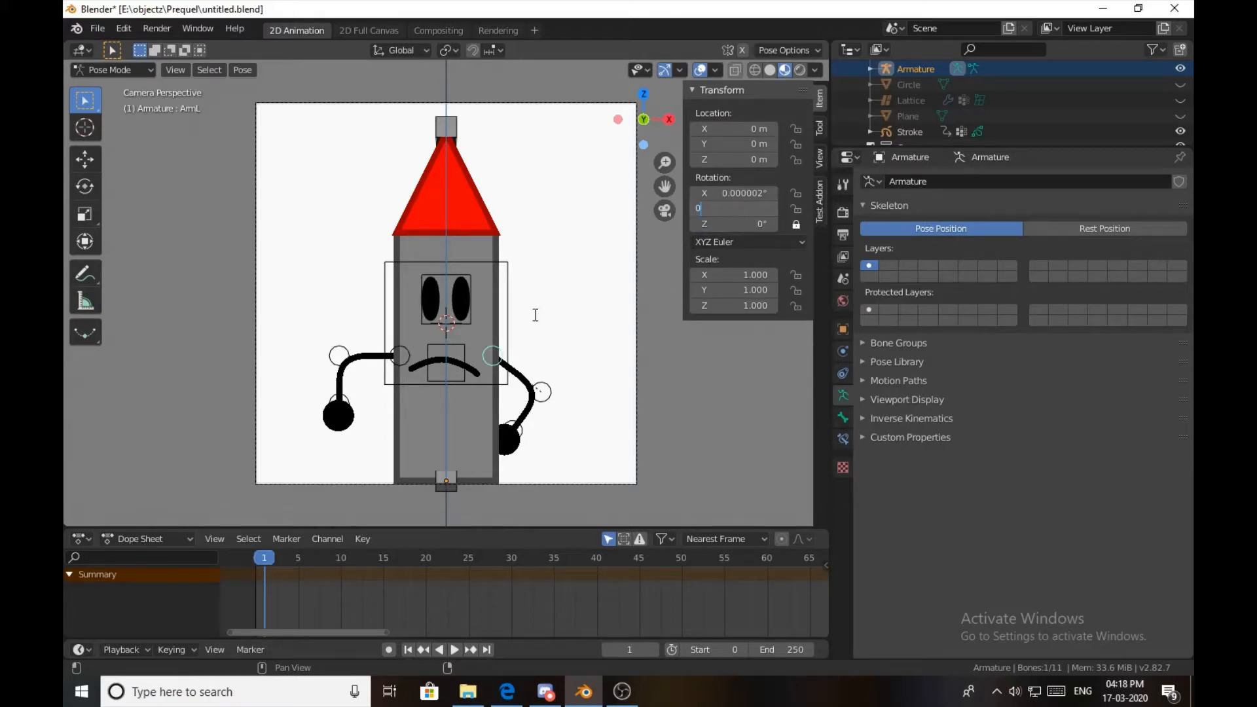
key("Return")
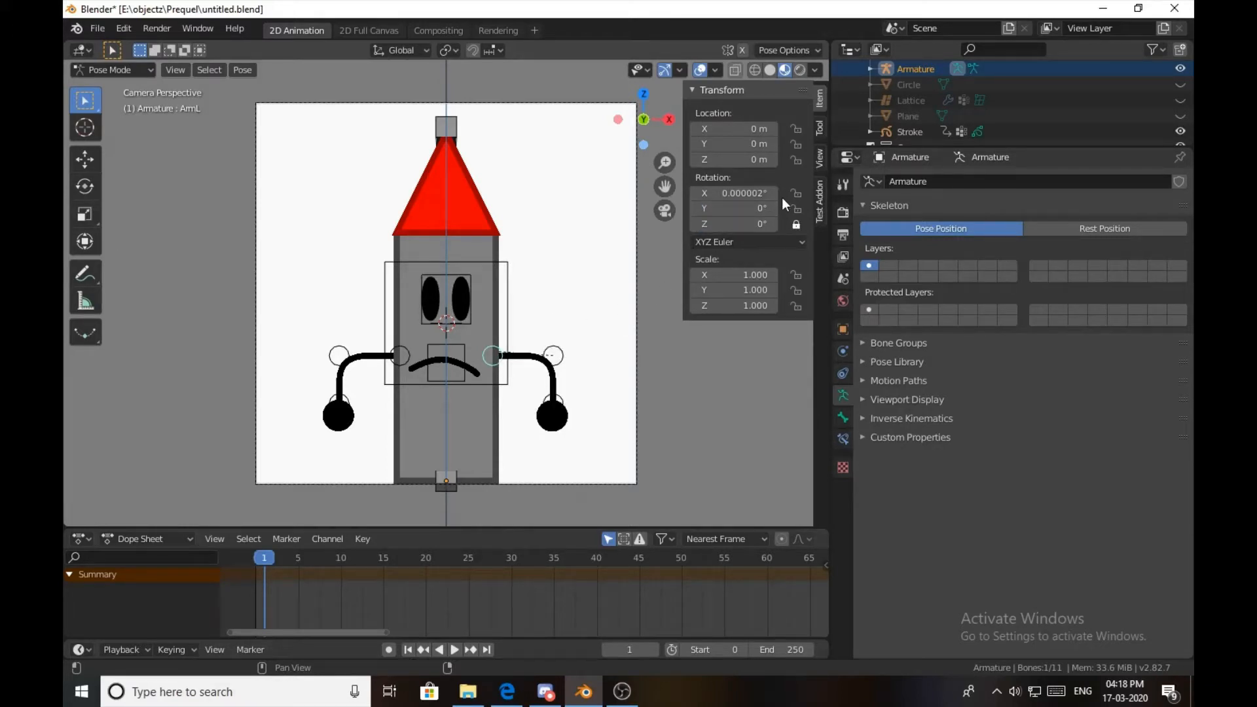
left_click(796, 193)
left_click(750, 194)
type("0")
key("Return")
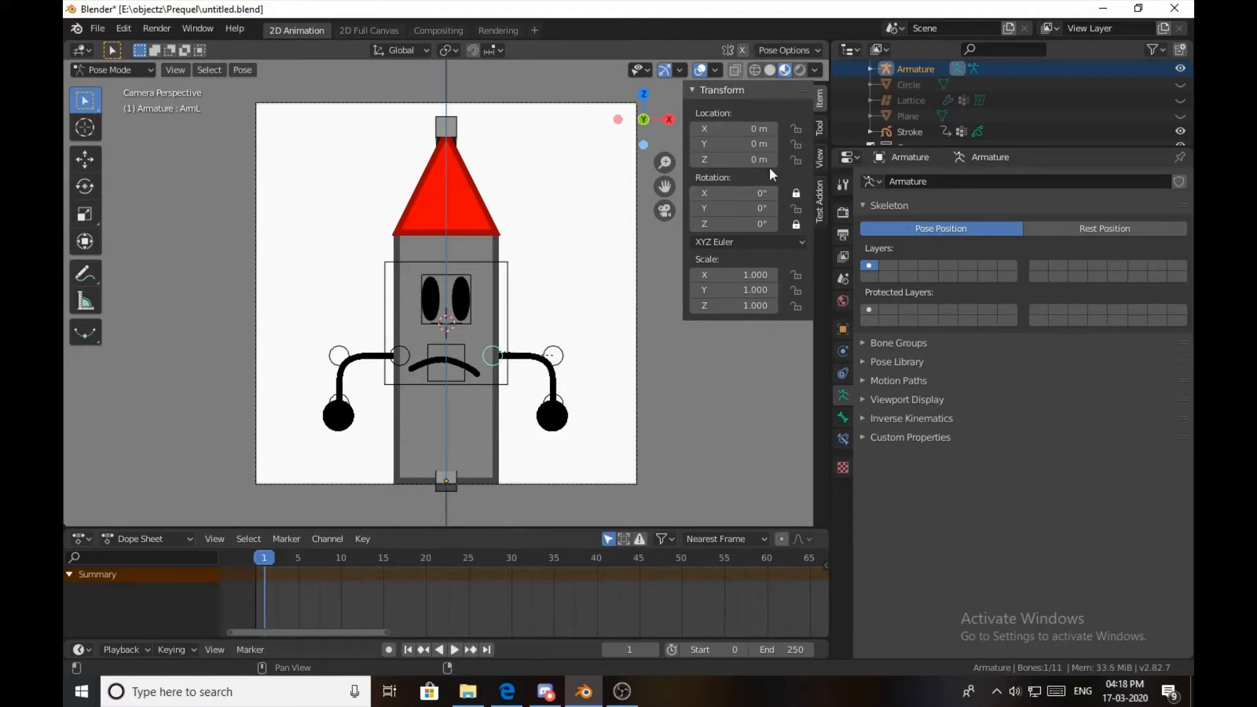
Set the ELBL elbow bone's X rotation to 0° and lock its X and Z rotation.
left_click(565, 363)
left_click(742, 193)
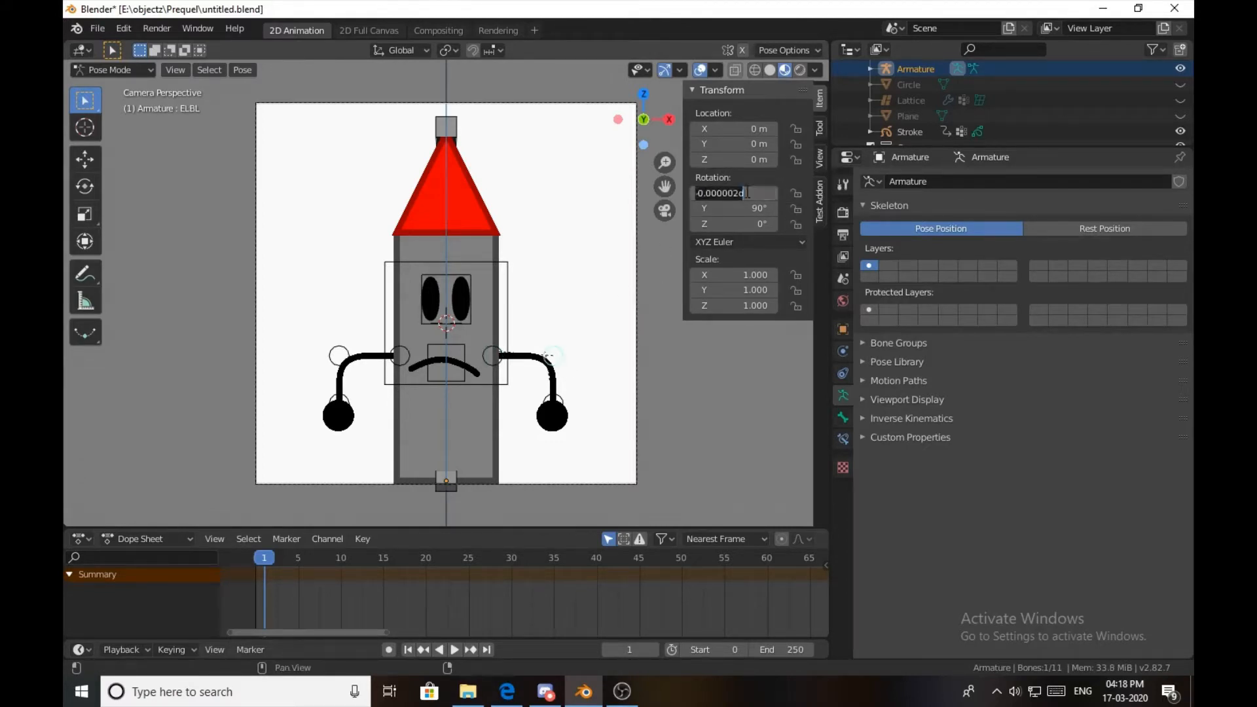
type("0")
key("Return")
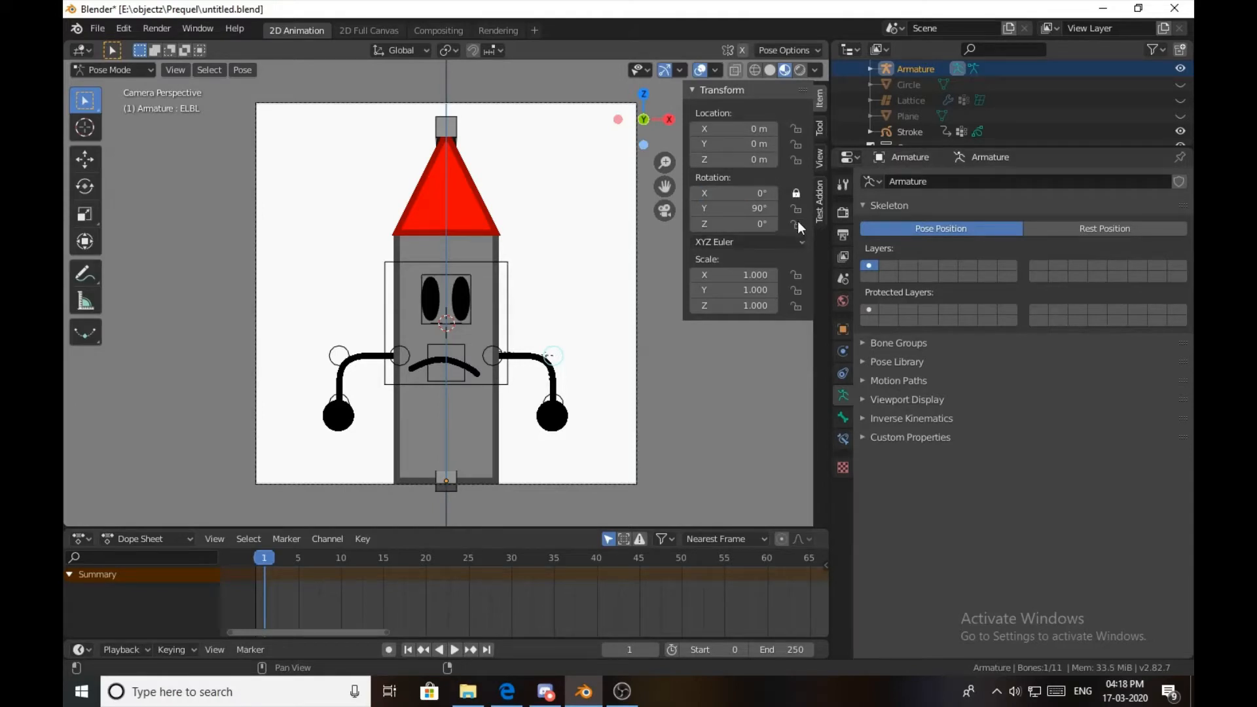
left_click(796, 224)
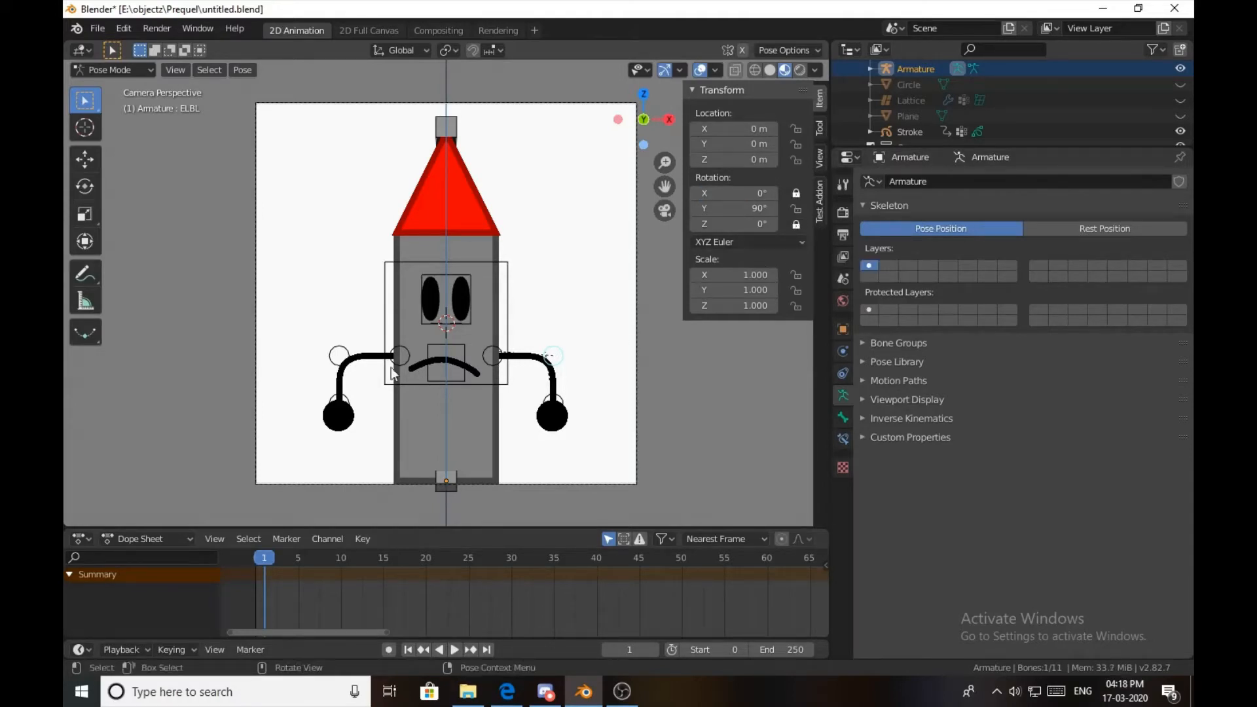
Set the ELBR elbow bone's X rotation to 0° and lock its X and Z rotation.
left_click(339, 357)
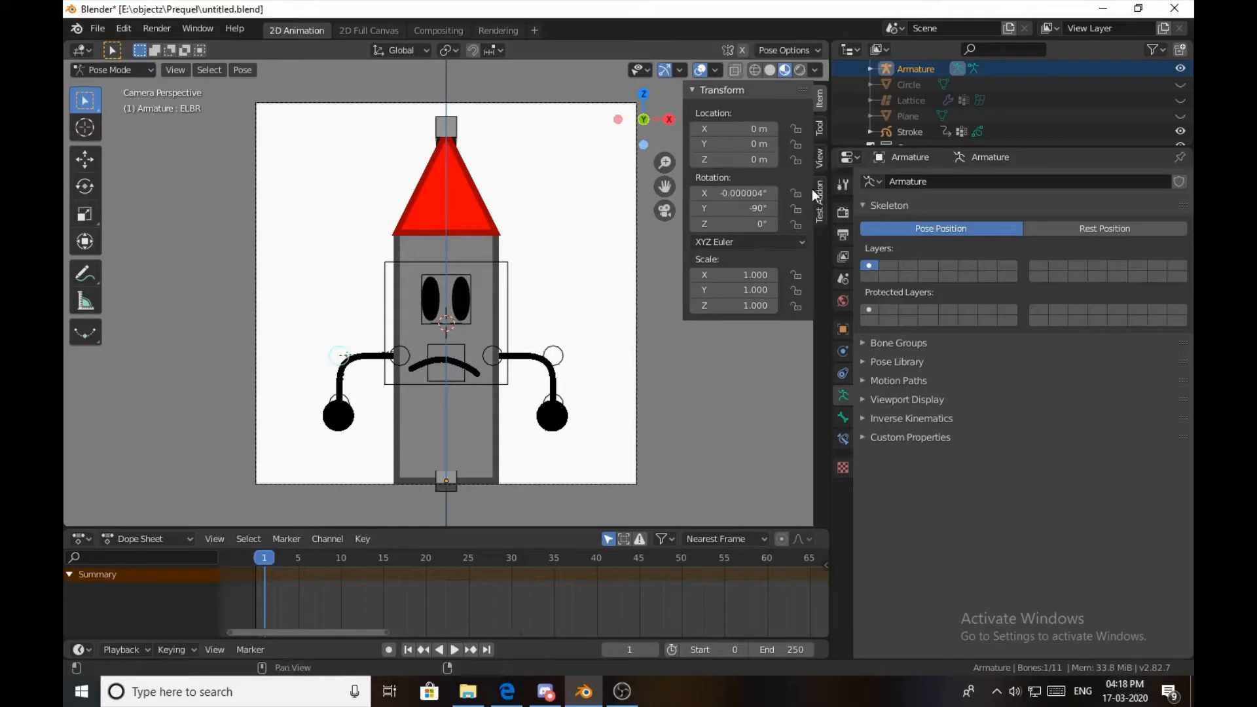
left_click(796, 223)
left_click(743, 193)
type("0")
key("Return")
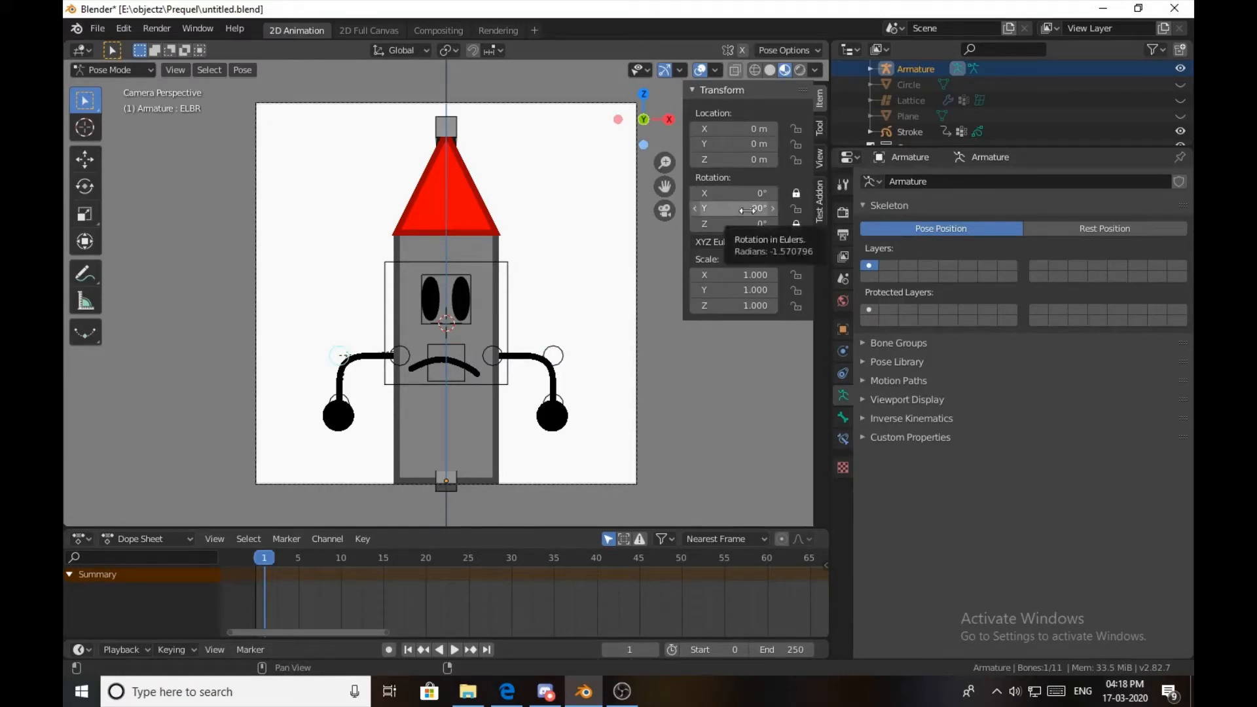
Straighten both arms by setting the Y rotation of the ELBR and ELBL elbow bones to 0°.
left_click(746, 208)
type("0")
key("Return")
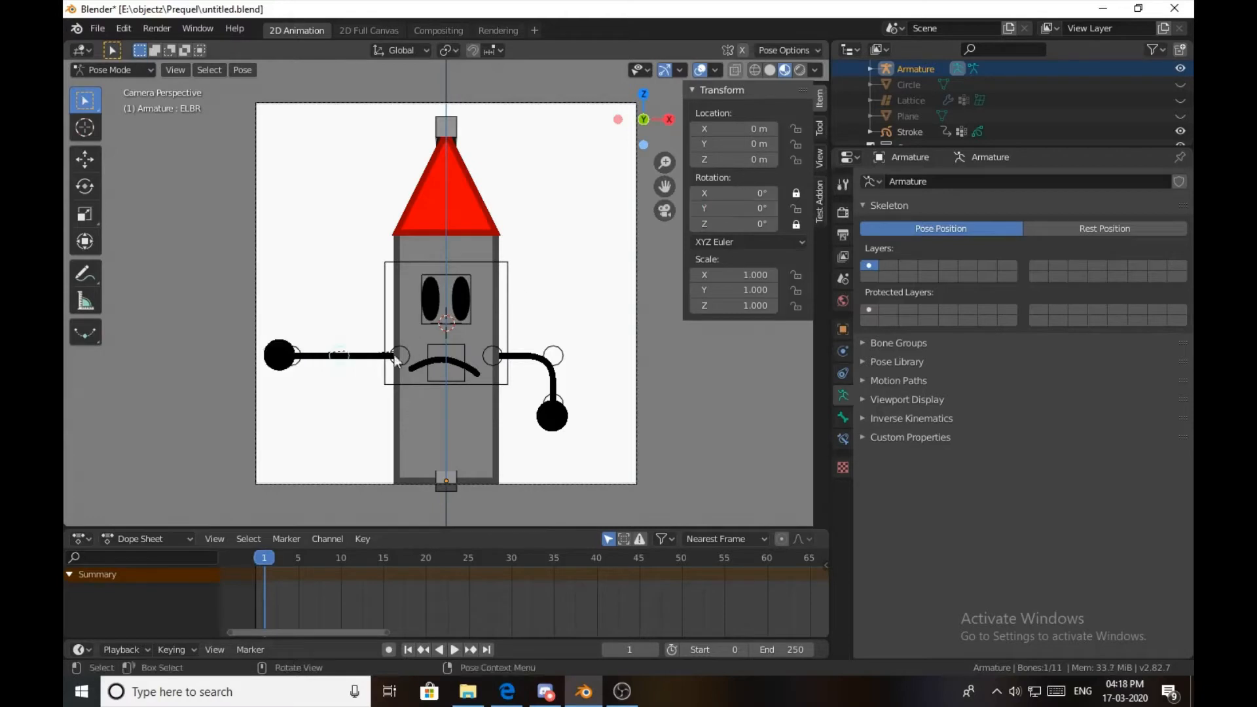
left_click(562, 356)
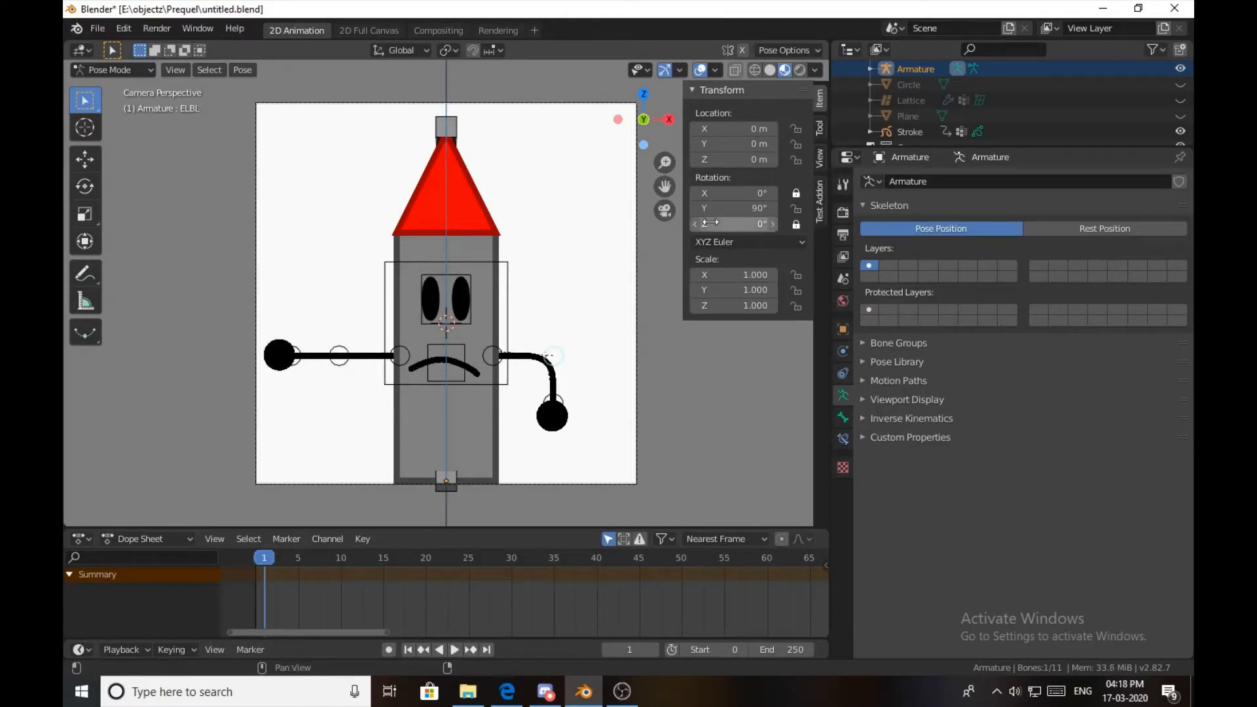
left_click(731, 208)
type("0")
key("Return")
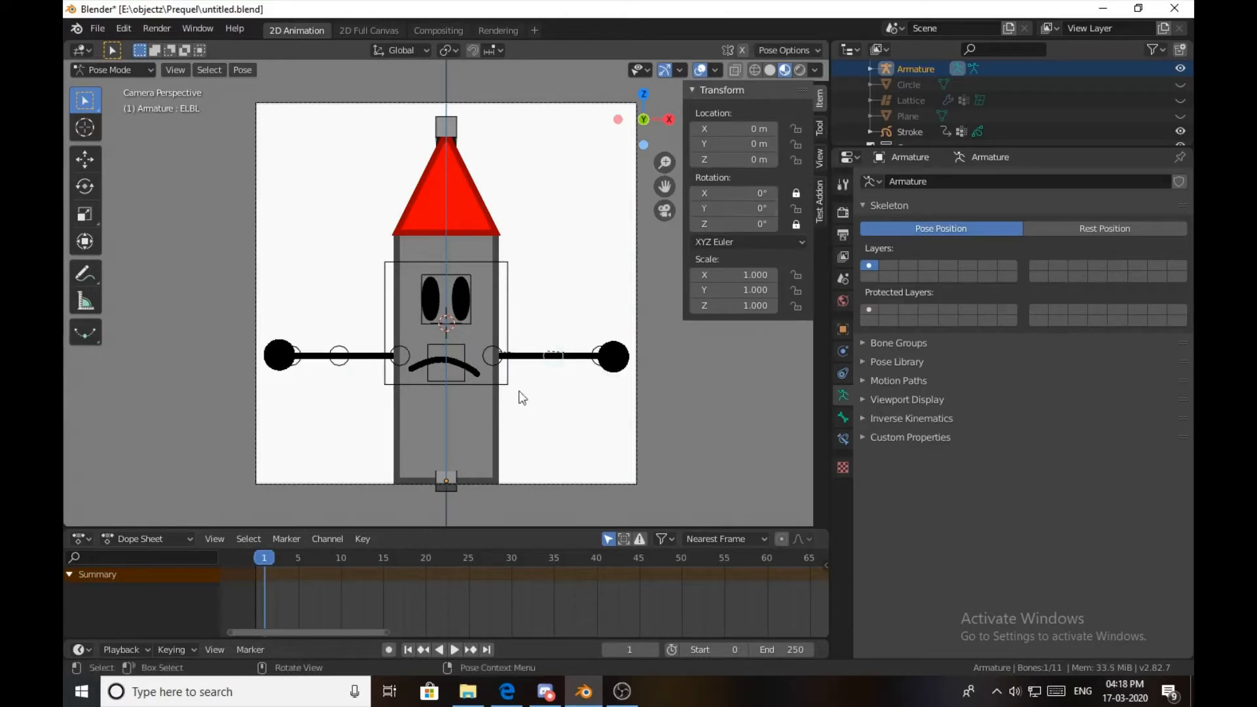
Set the Mouth bone's Moufrm property to 0 and save the file.
left_click(467, 372)
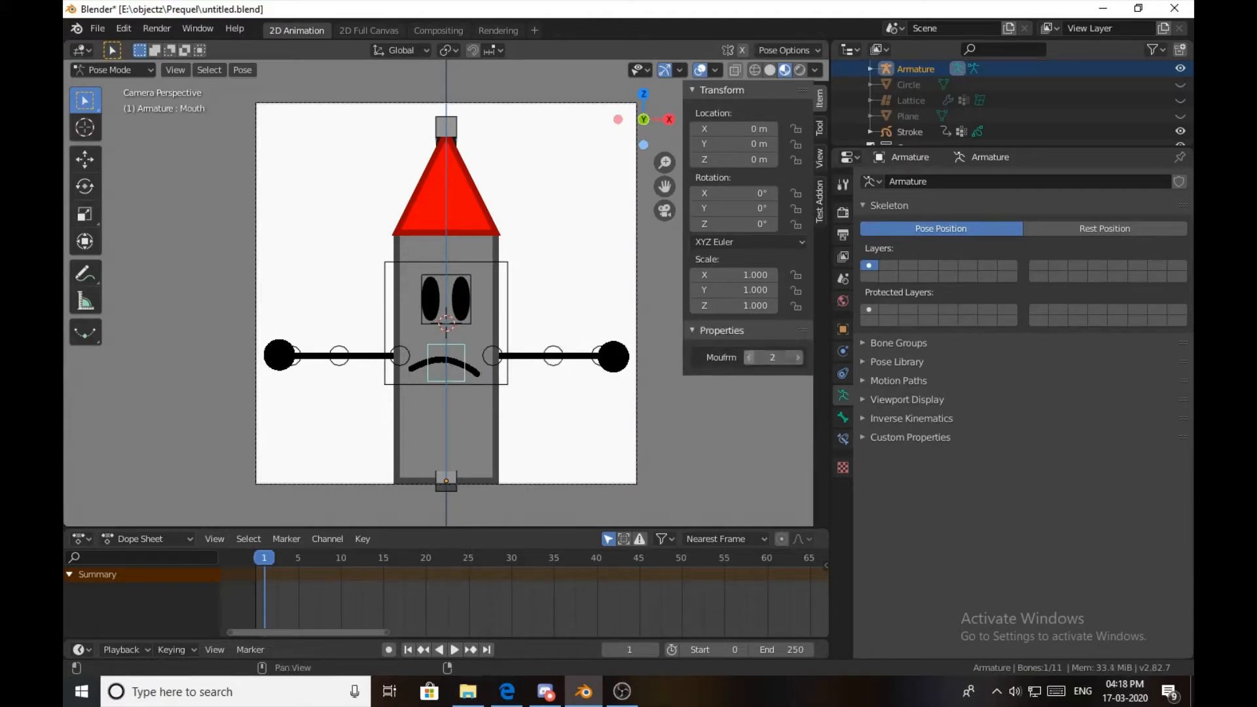
left_click(745, 355)
left_click(744, 355)
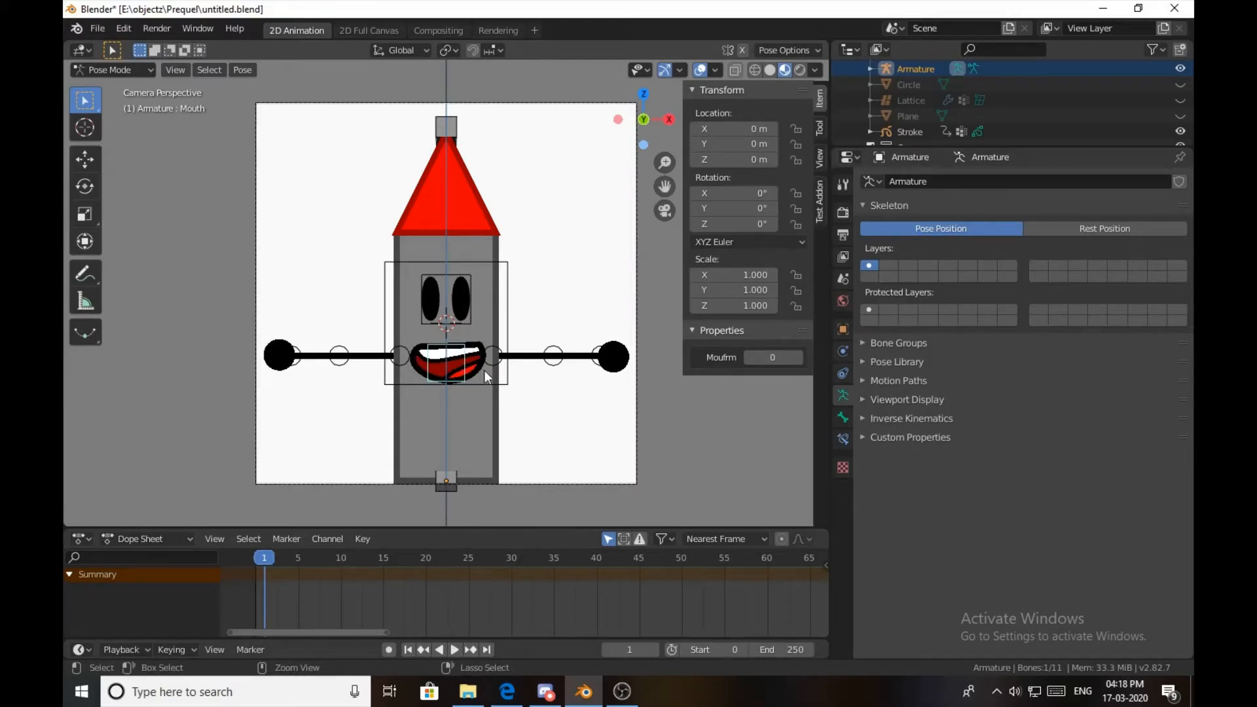
key("ctrl+s")
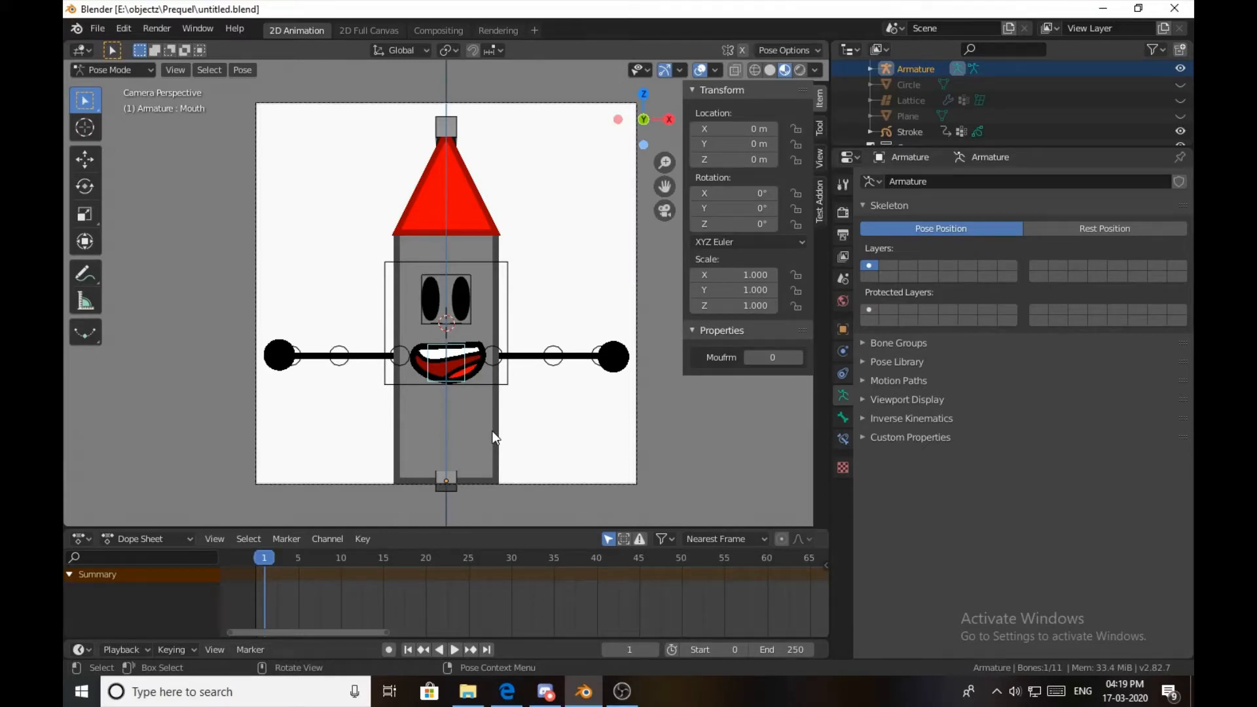
Select the Face bone that frames the eyes and mouth.
left_click(504, 323)
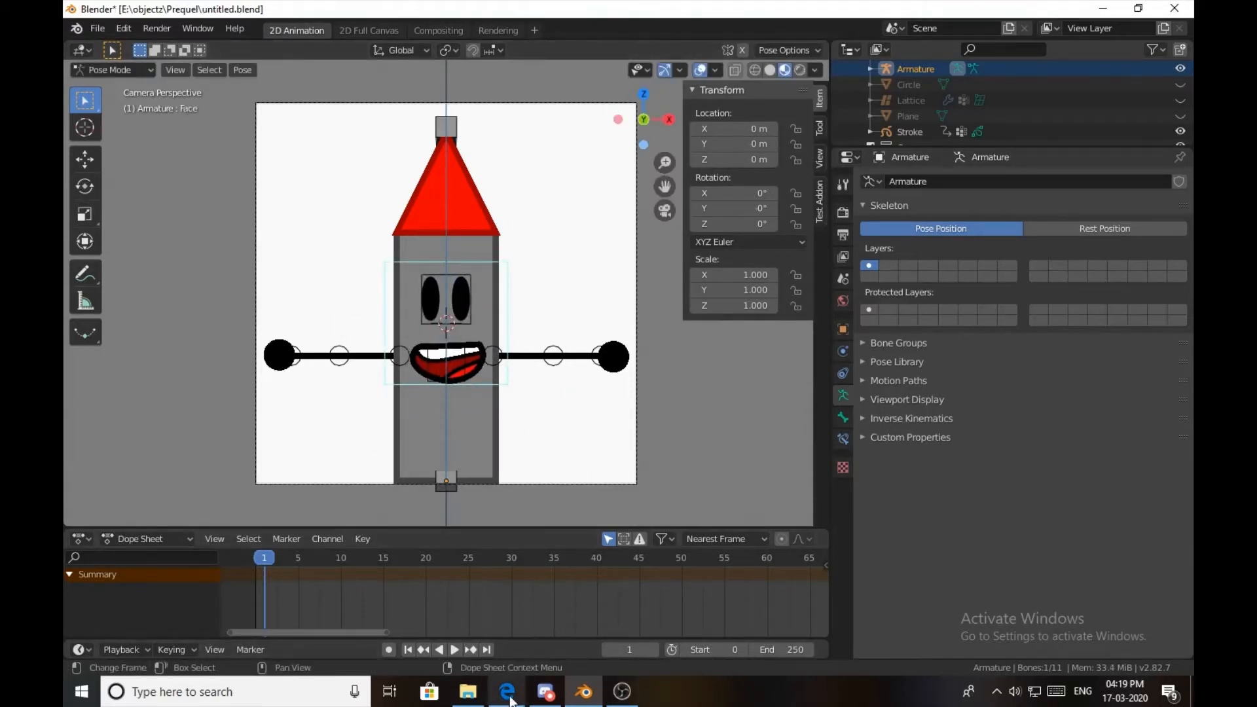
Switch to the browser and look over the blender.org home page offering the Blender 2.82a download.
mouse_move(511, 699)
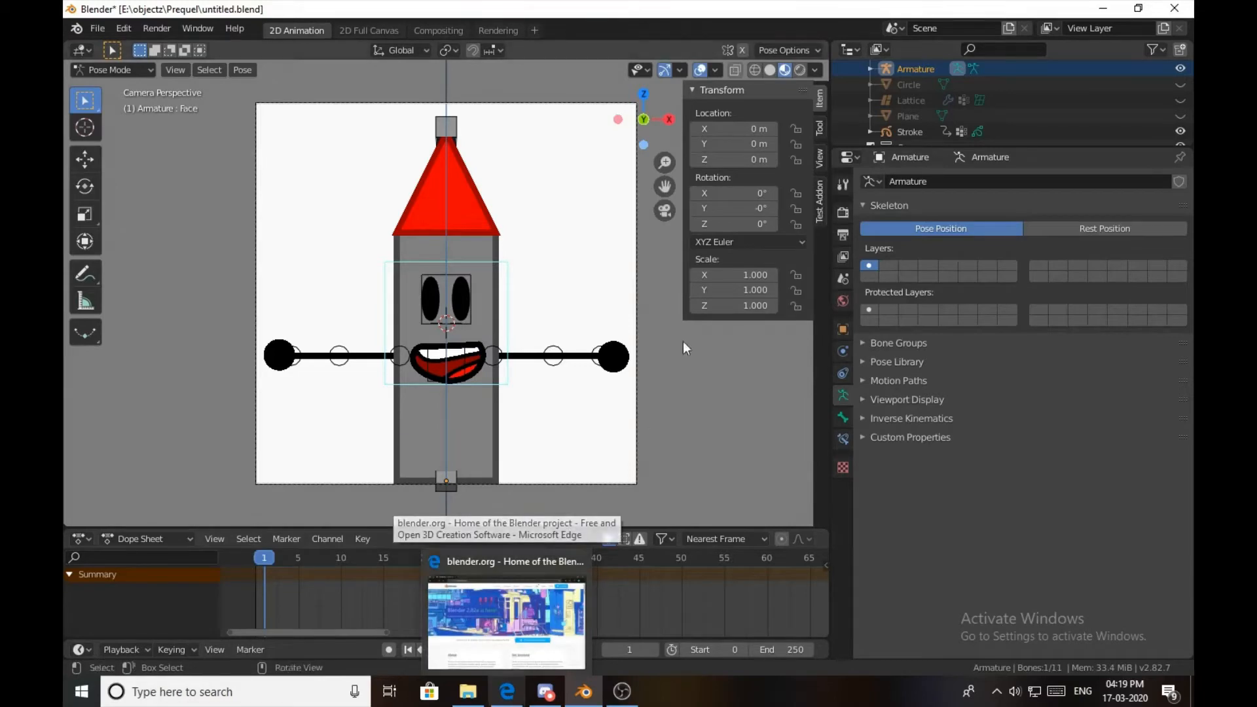
key("alt+Tab")
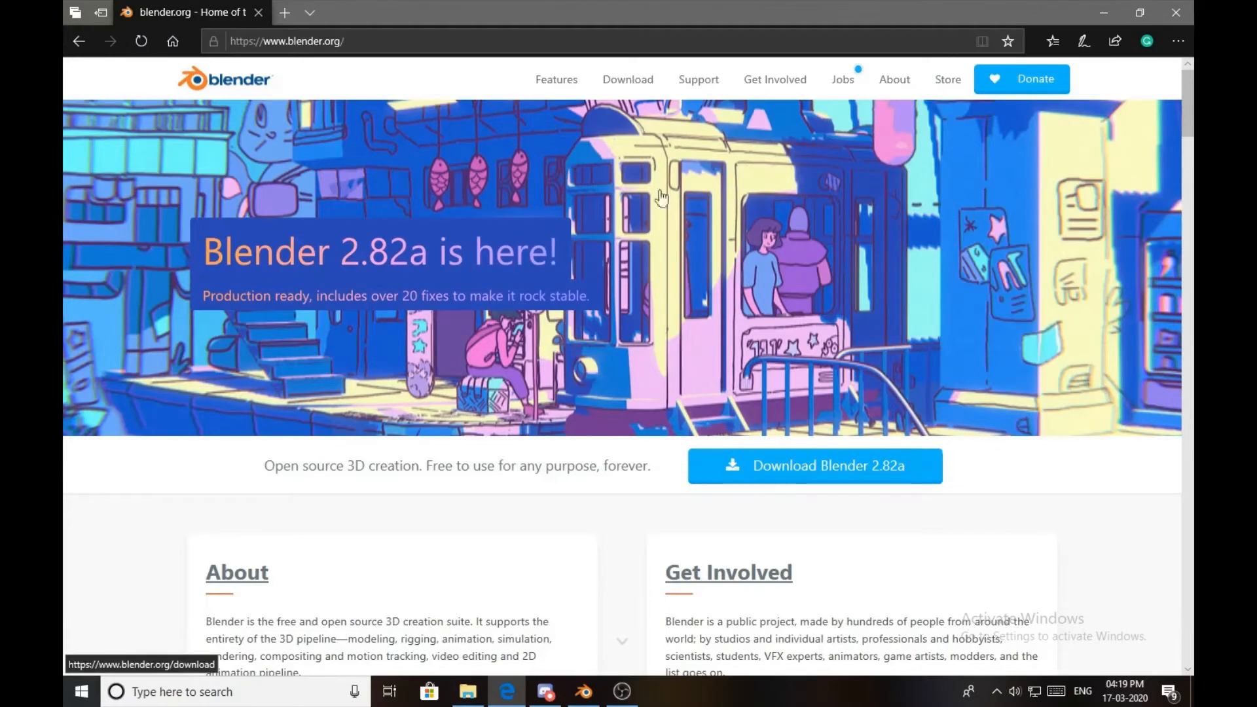
scroll(661, 197, "down", 3)
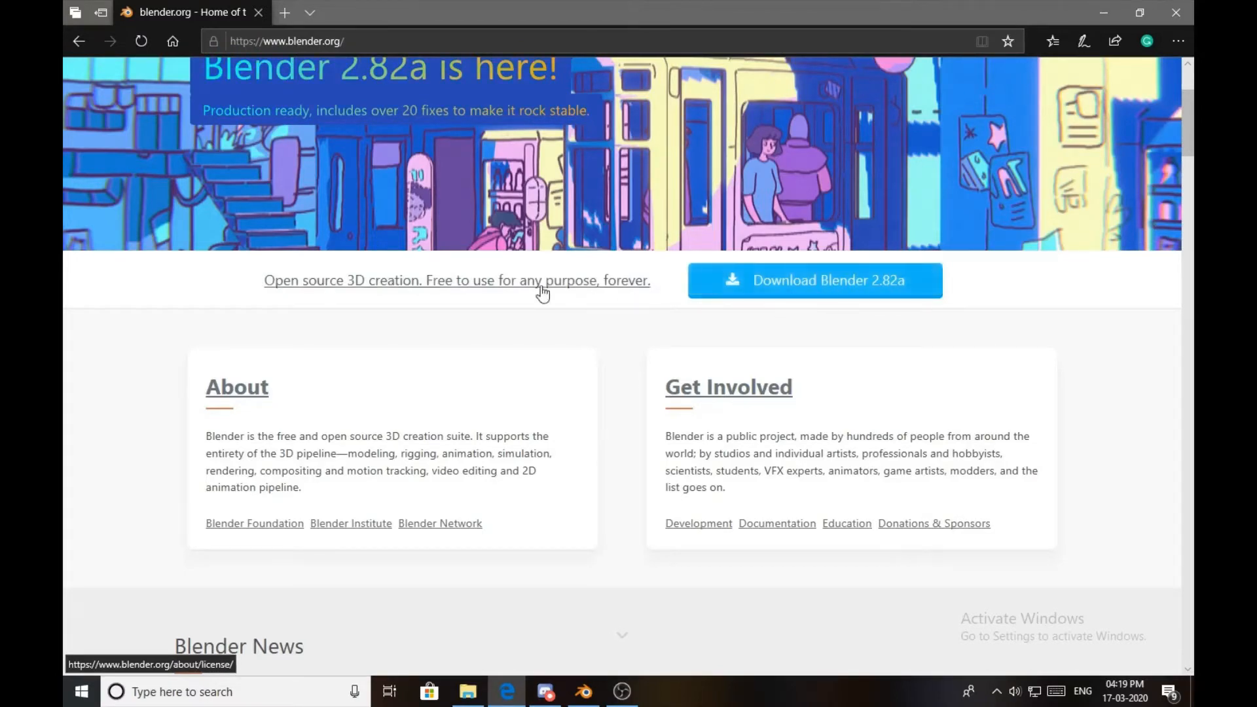
scroll(543, 289, "up", 3)
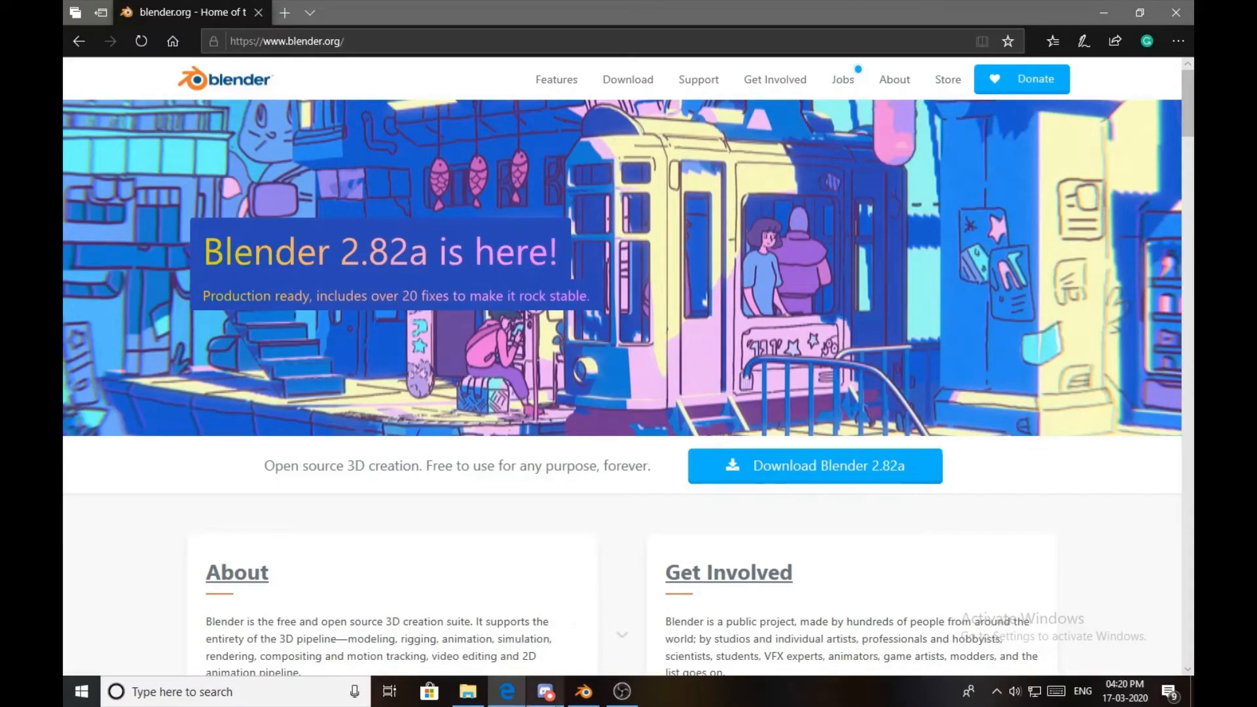
Return to Blender and create a new 2D Animation file, saving the changes to the current character file.
left_click(583, 692)
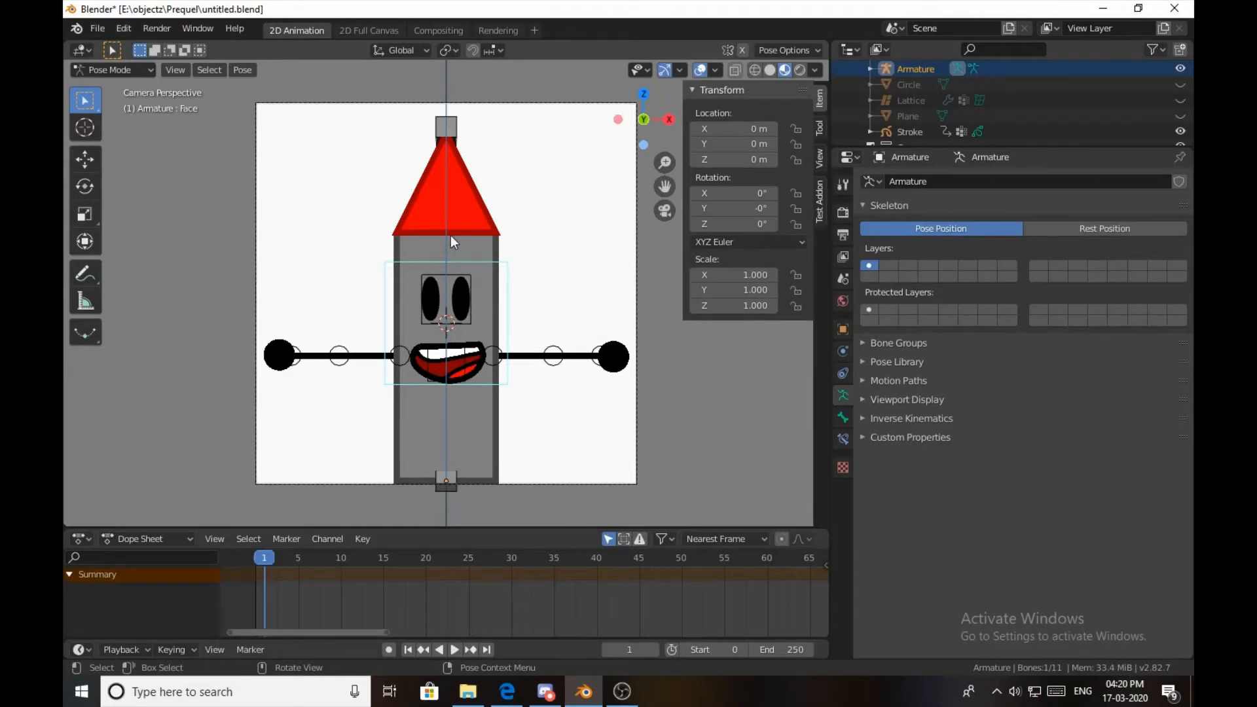
left_click(103, 30)
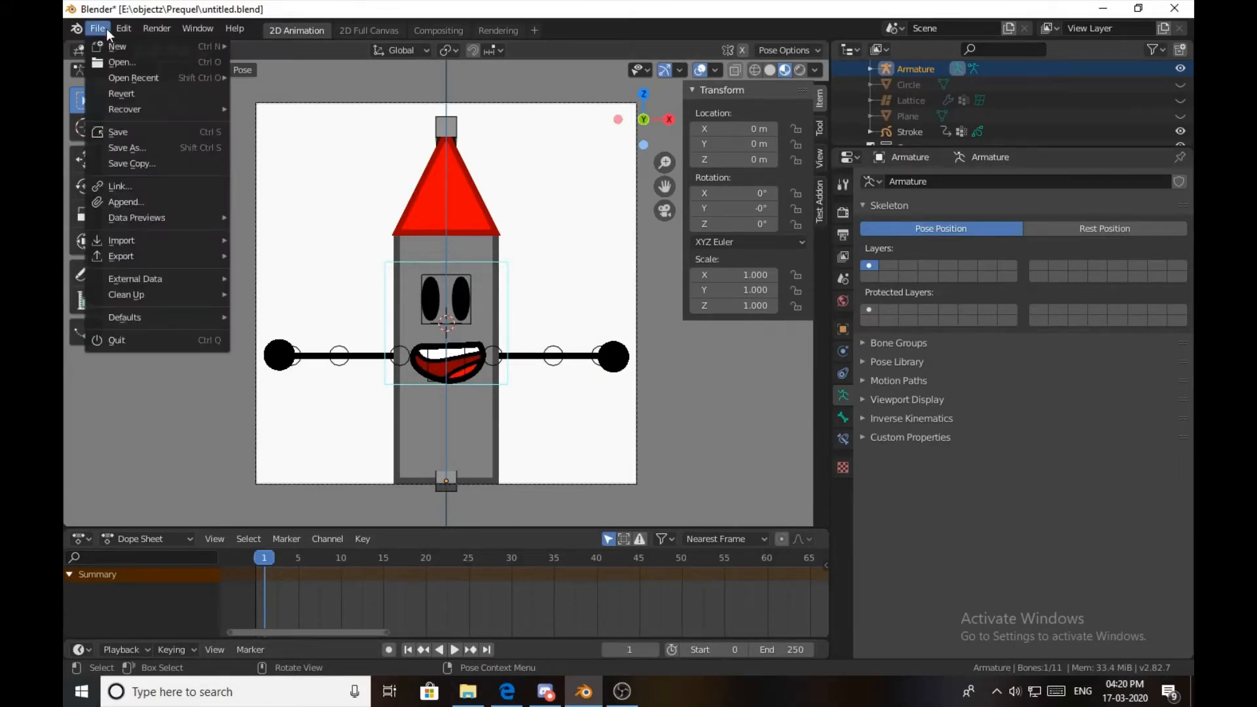
mouse_move(124, 48)
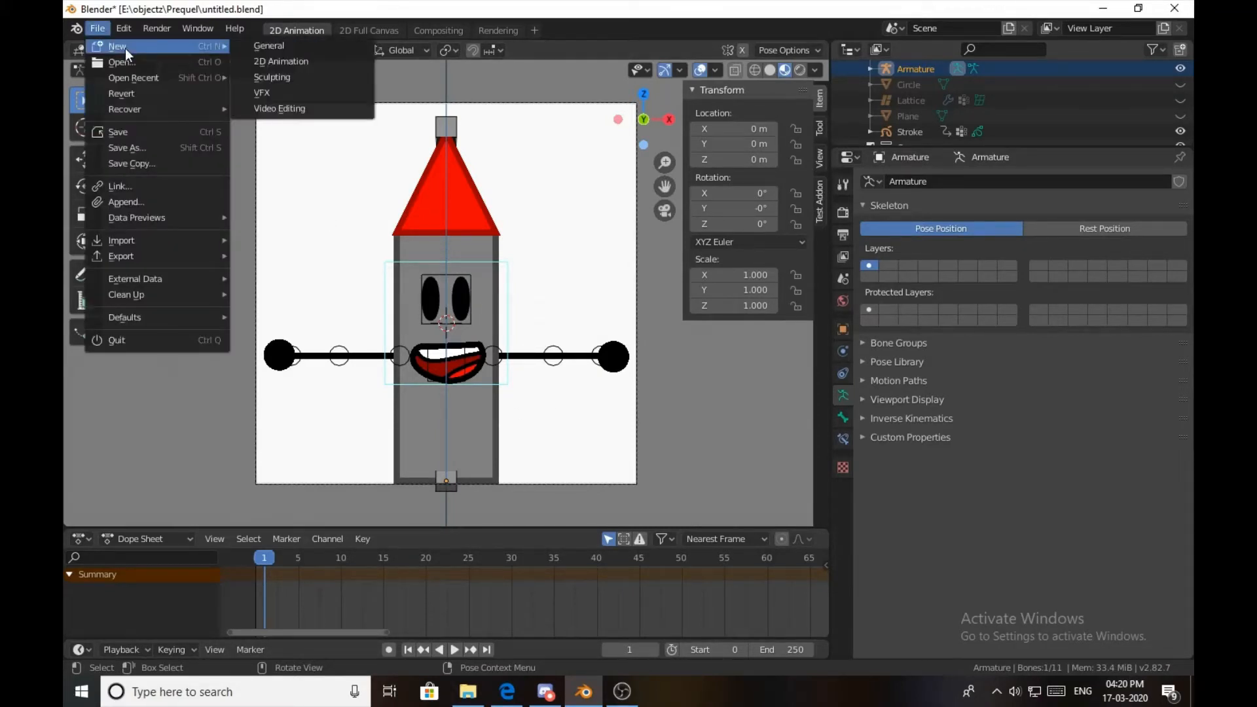
left_click(274, 60)
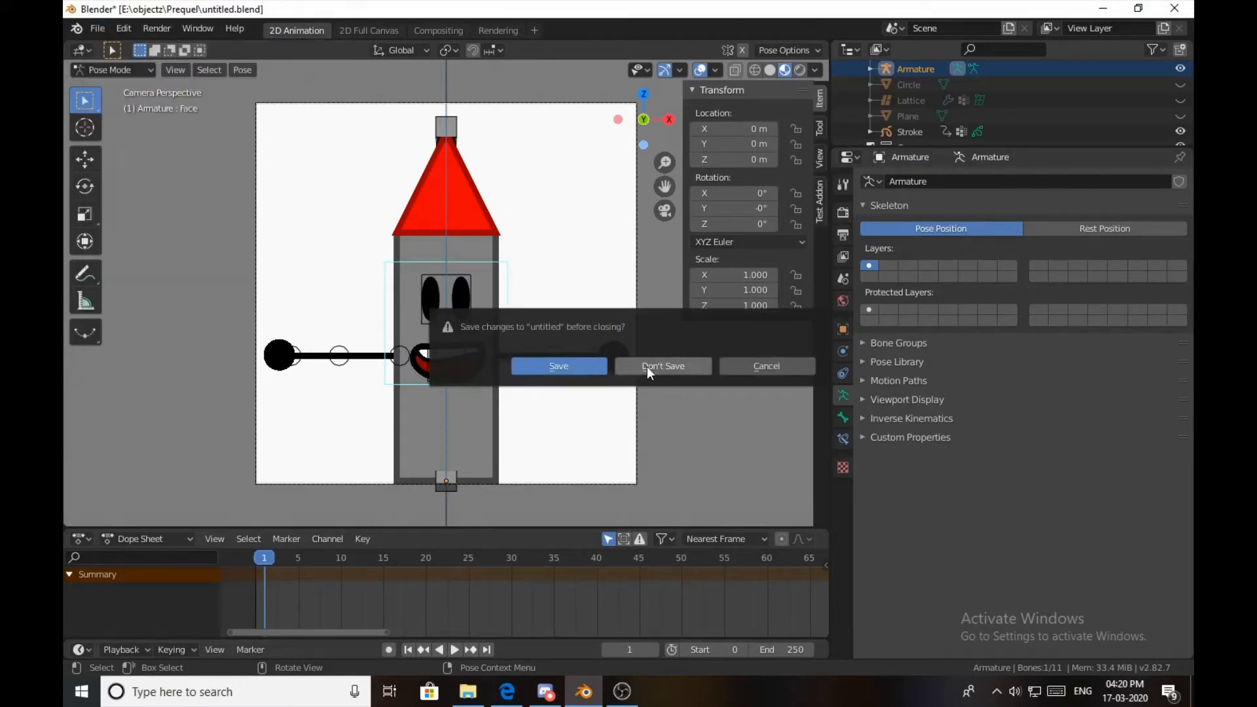
left_click(558, 365)
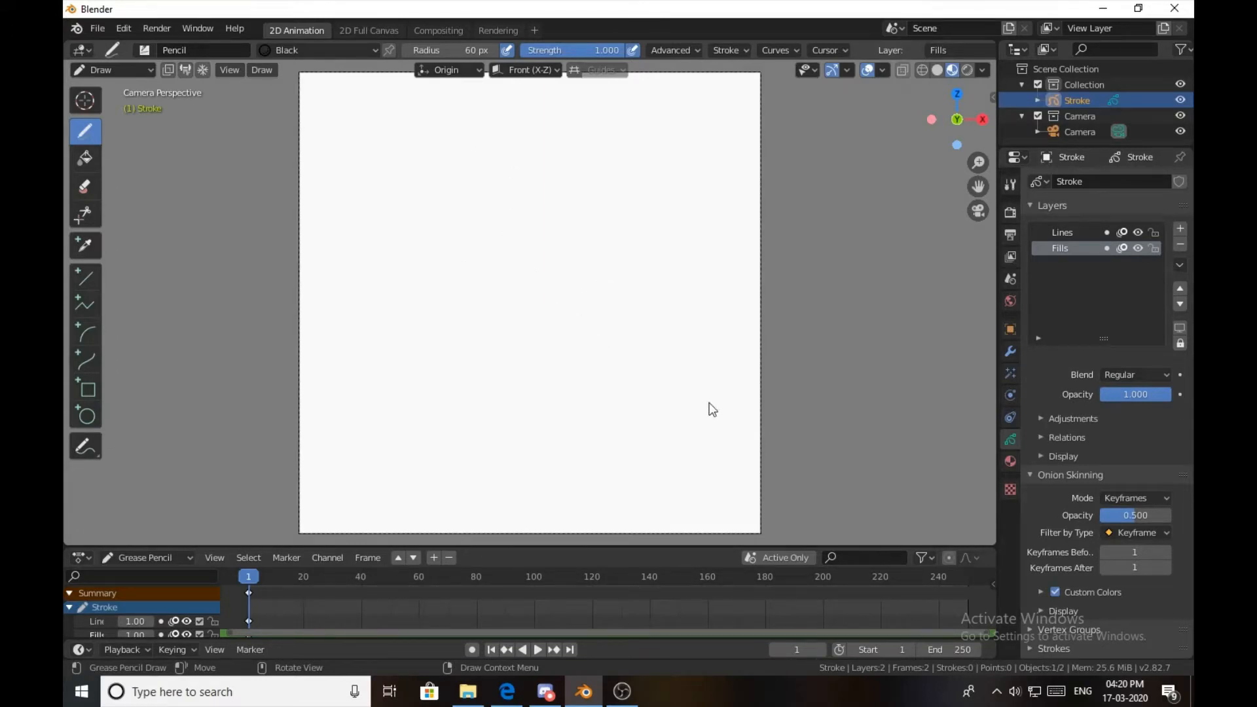
scroll(622, 395, "down", 5)
scroll(623, 396, "up", 6)
scroll(622, 395, "down", 2)
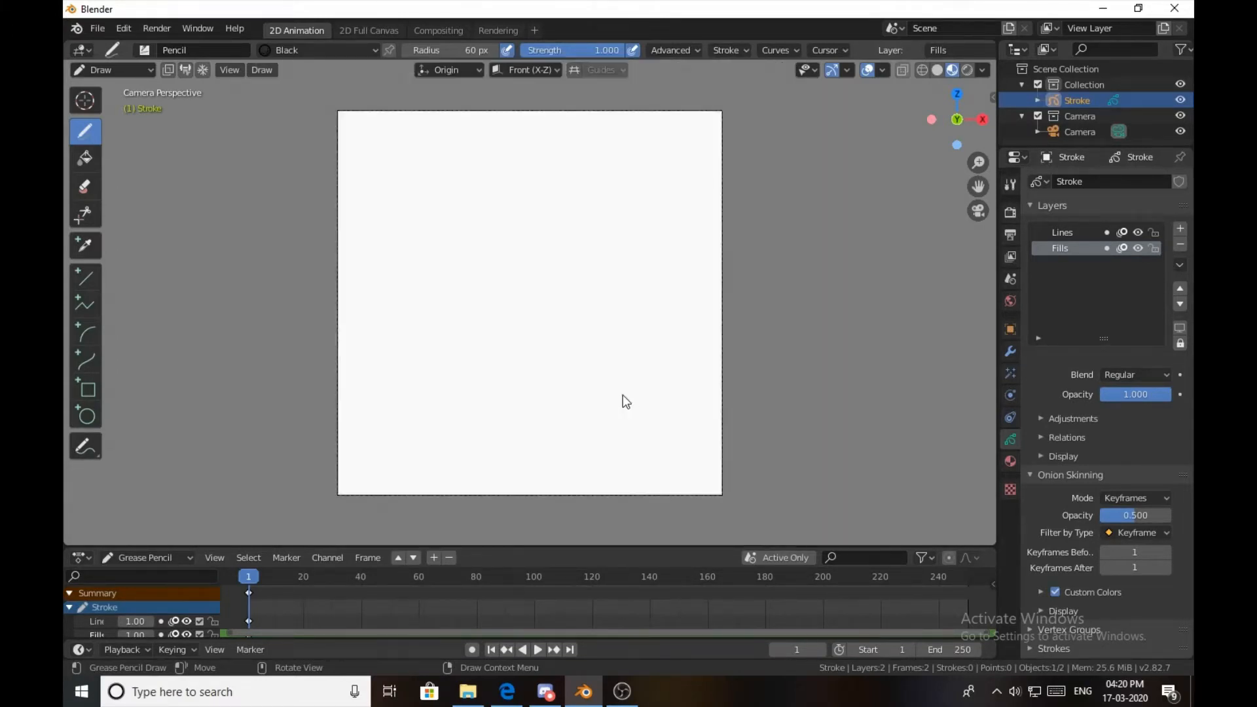
scroll(622, 395, "down", 2)
scroll(622, 396, "up", 3)
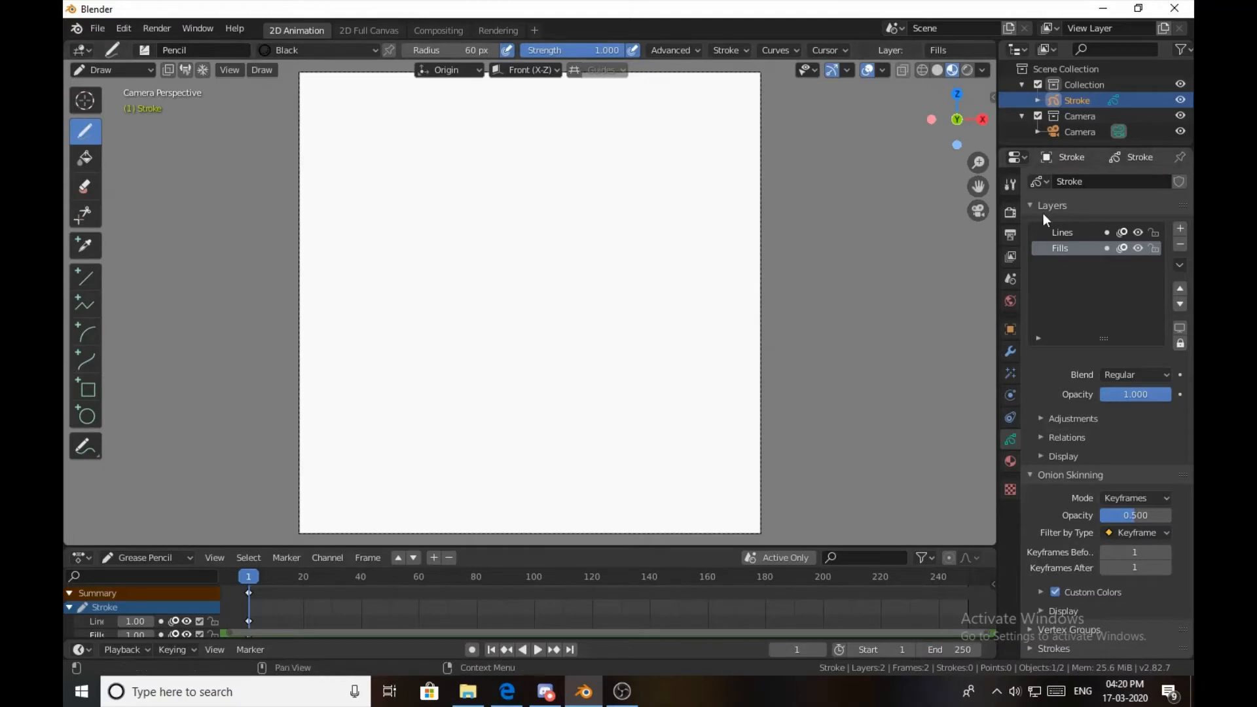
In the output dimensions, try a render resolution scale of 49% and set it back to 100%.
left_click(1011, 213)
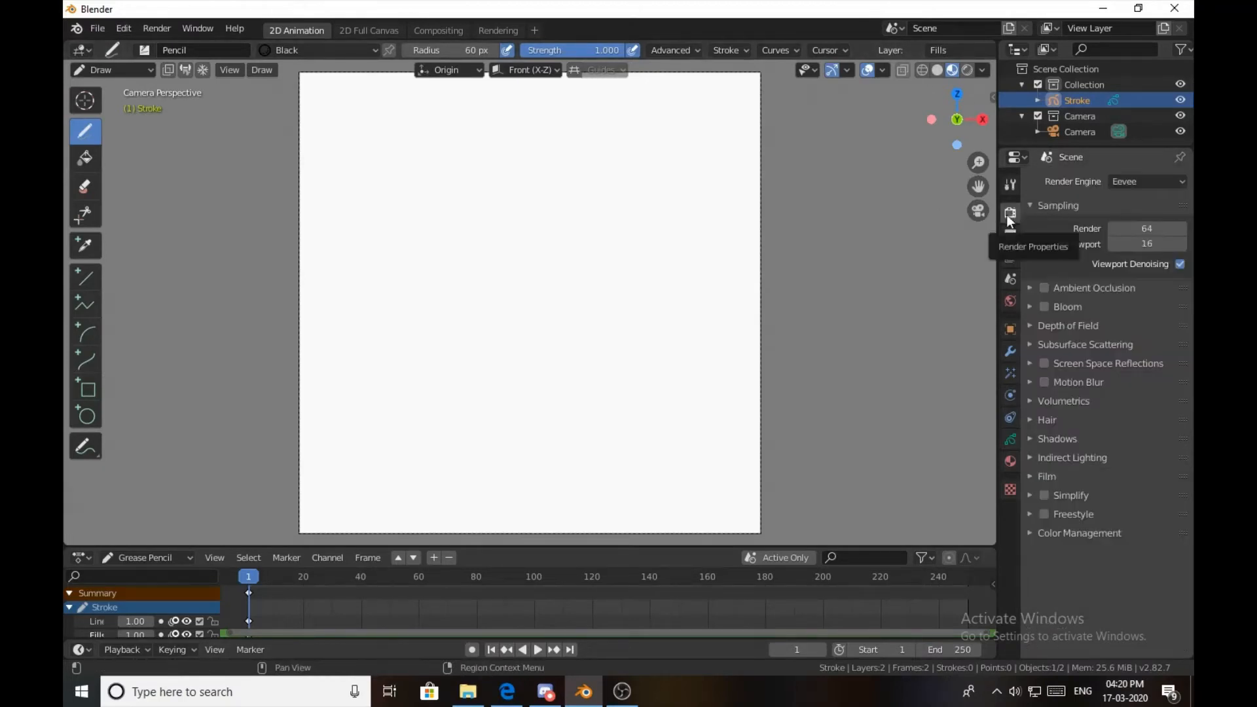
left_click(1011, 235)
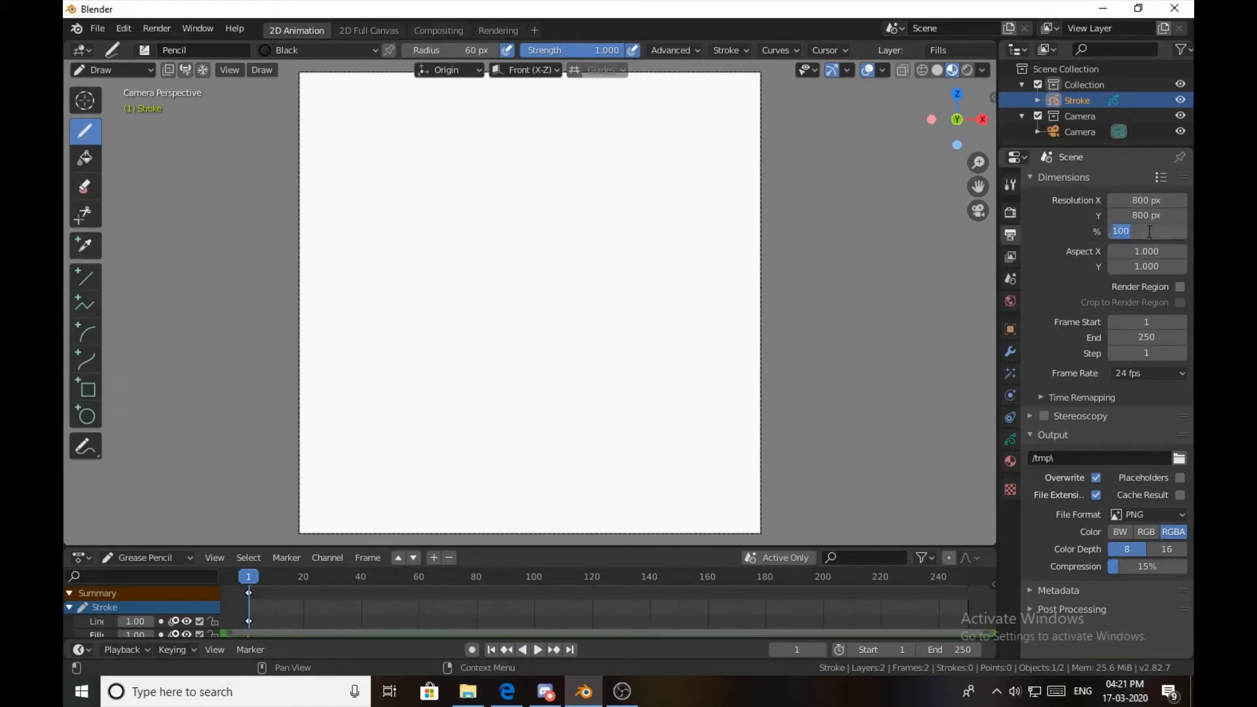
left_click_drag(1147, 234, 1106, 234)
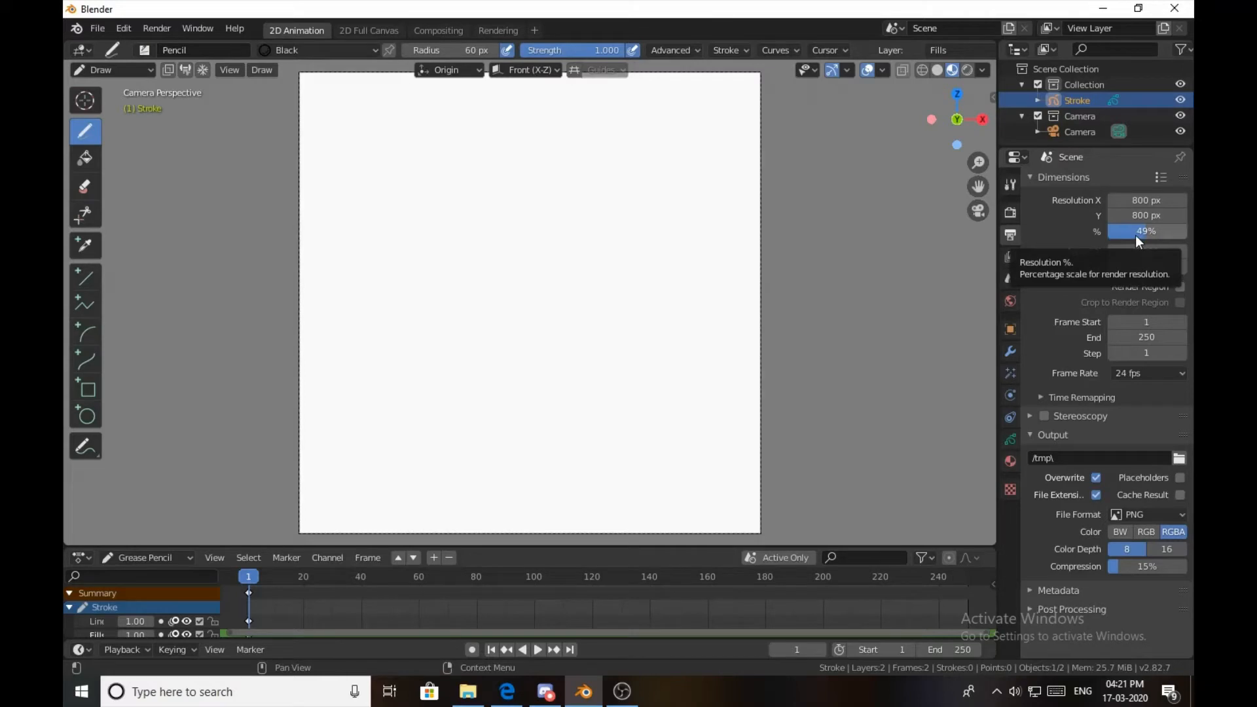
double_click(1135, 234)
type("100")
key("Return")
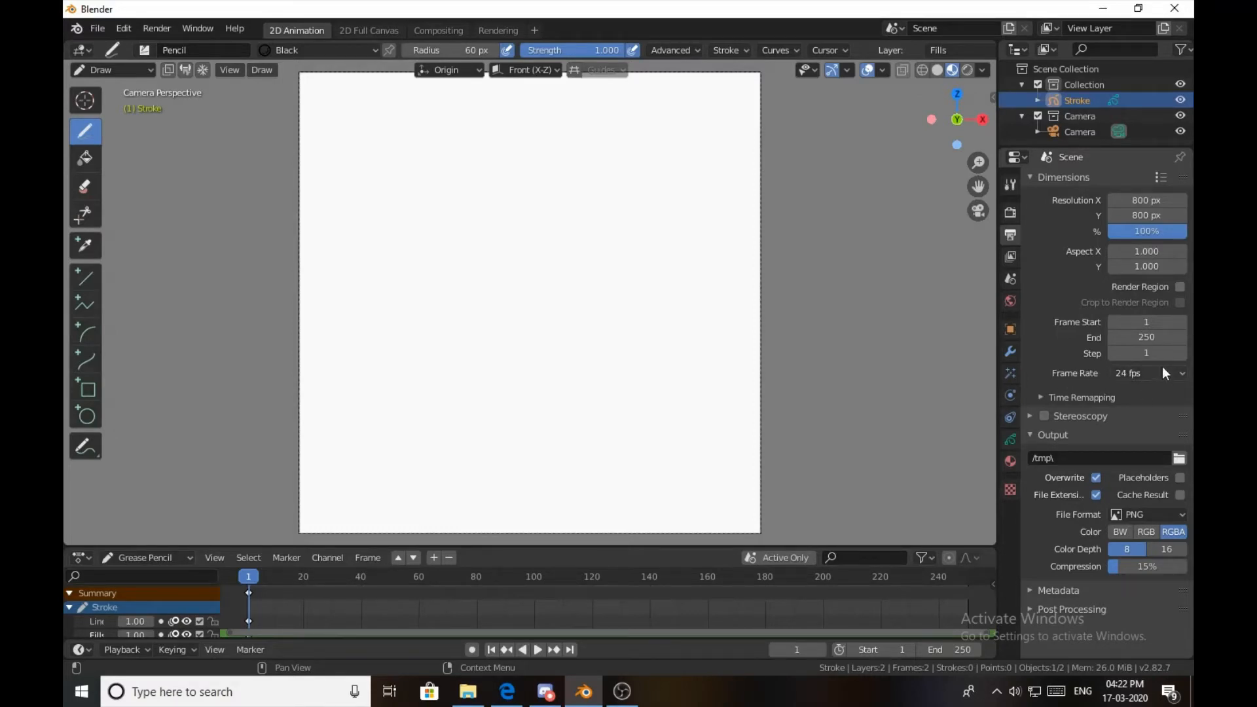
Examine the available output frame rates and look through the view layer and scene properties.
left_click(1183, 374)
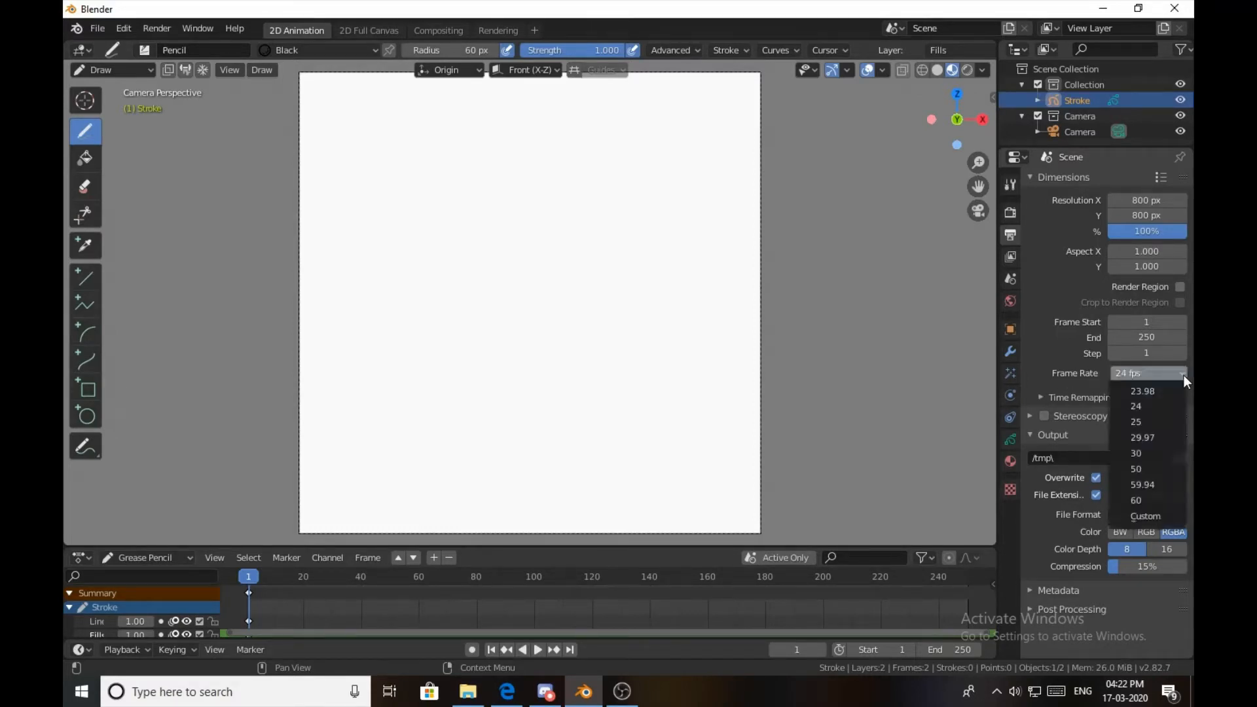
left_click(1184, 375)
left_click(1184, 374)
left_click(1183, 375)
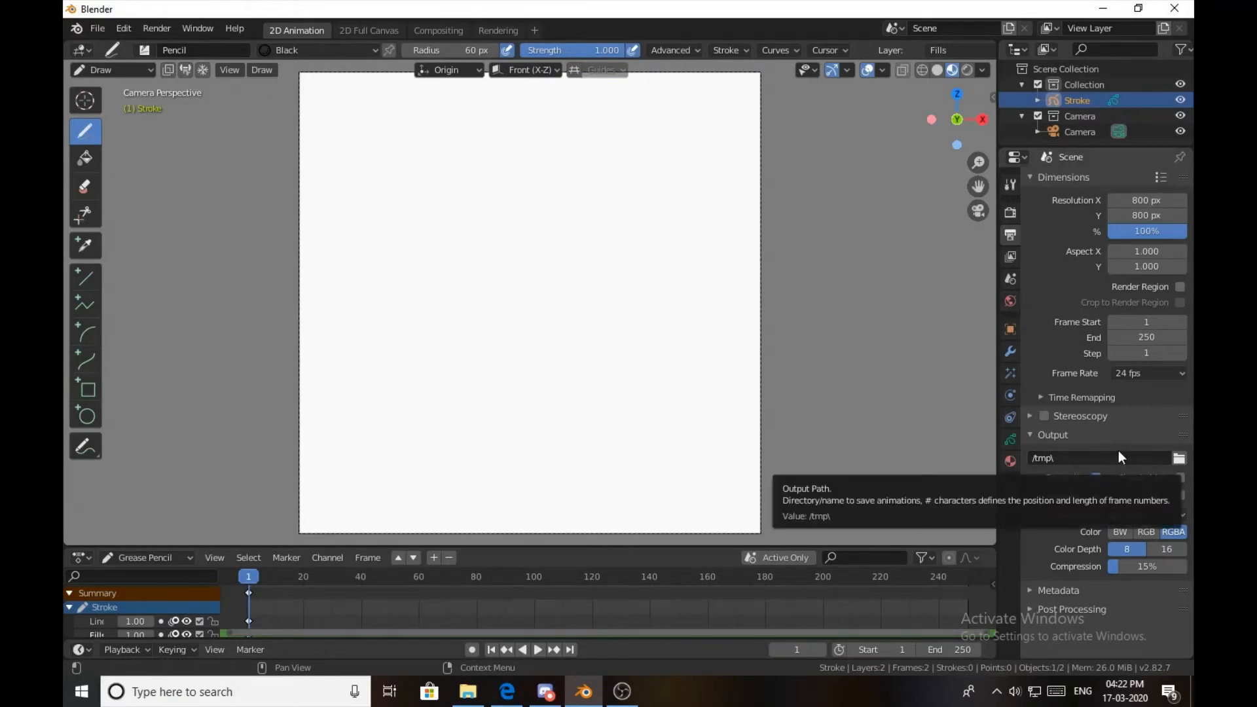
left_click(1009, 256)
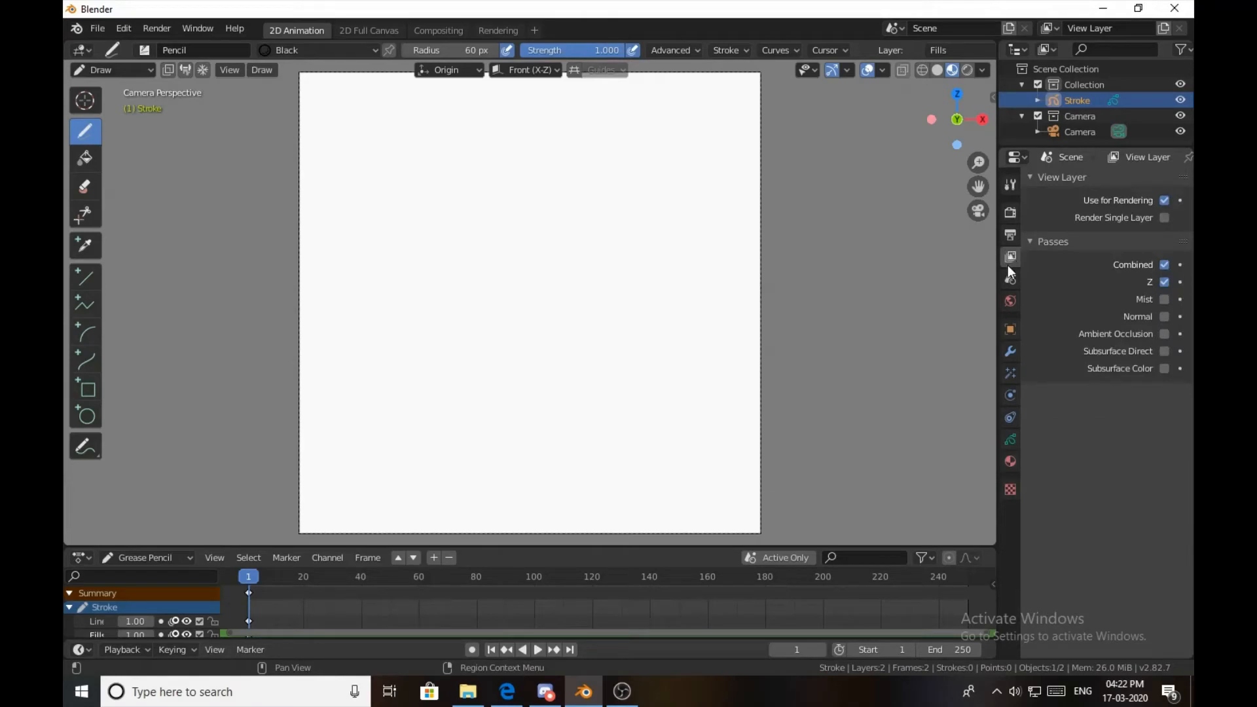
left_click(1009, 278)
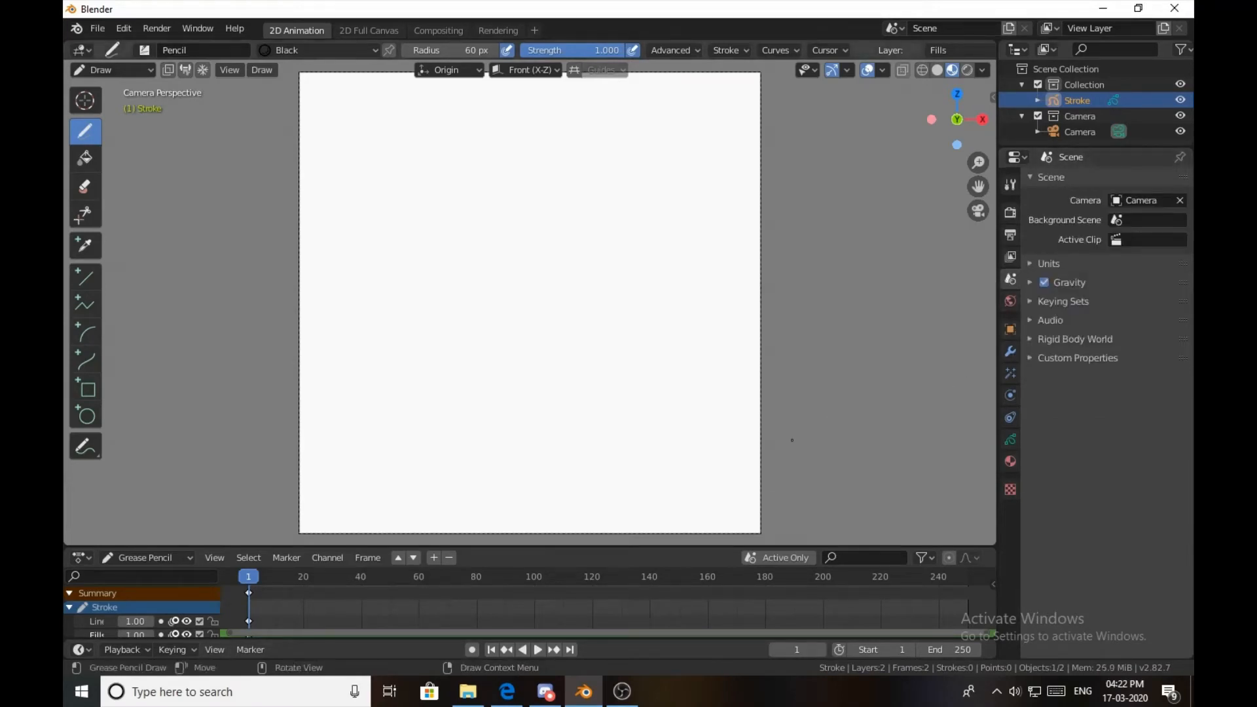
Switch to Object Mode, select the camera by its frame and show its lens settings.
left_click(136, 70)
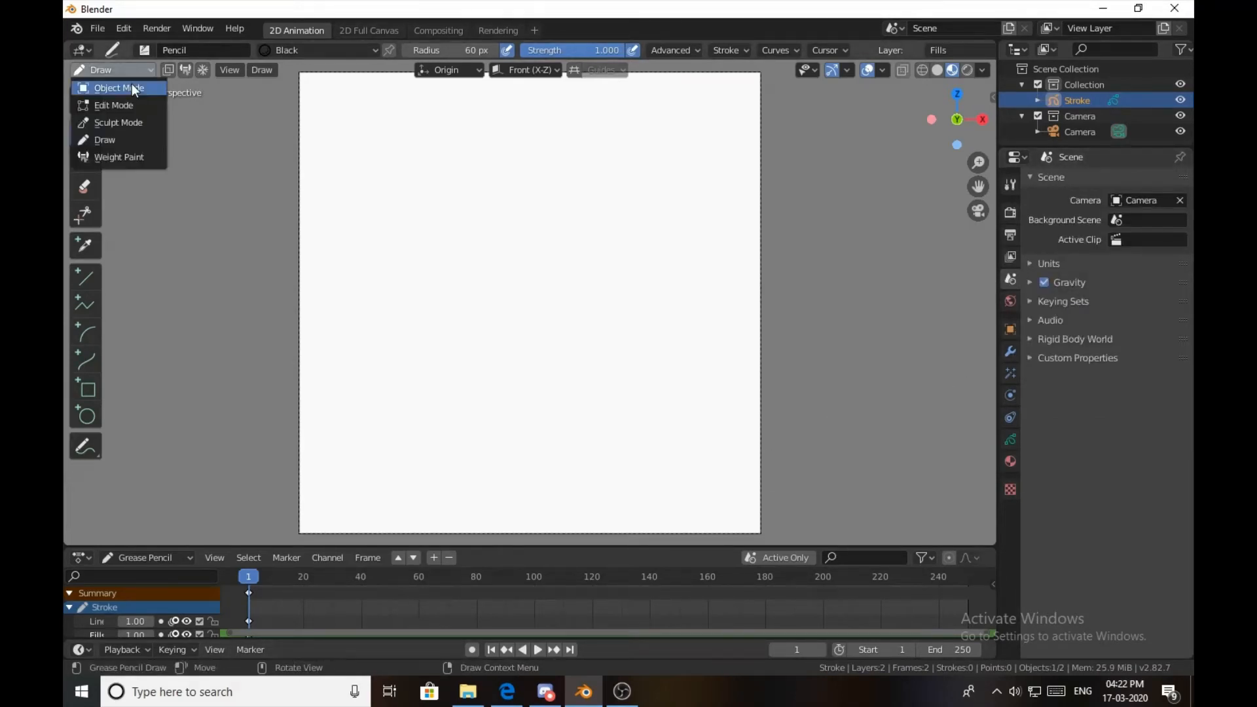
left_click(132, 84)
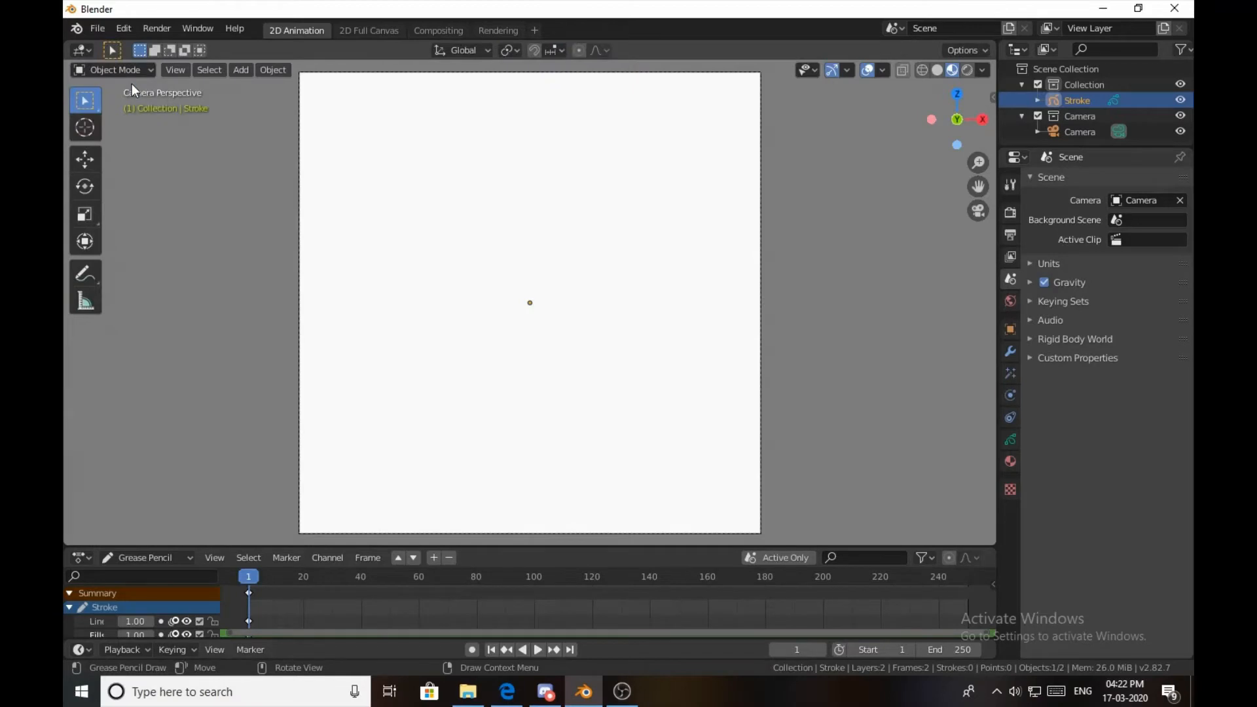
left_click(760, 293)
left_click(1012, 396)
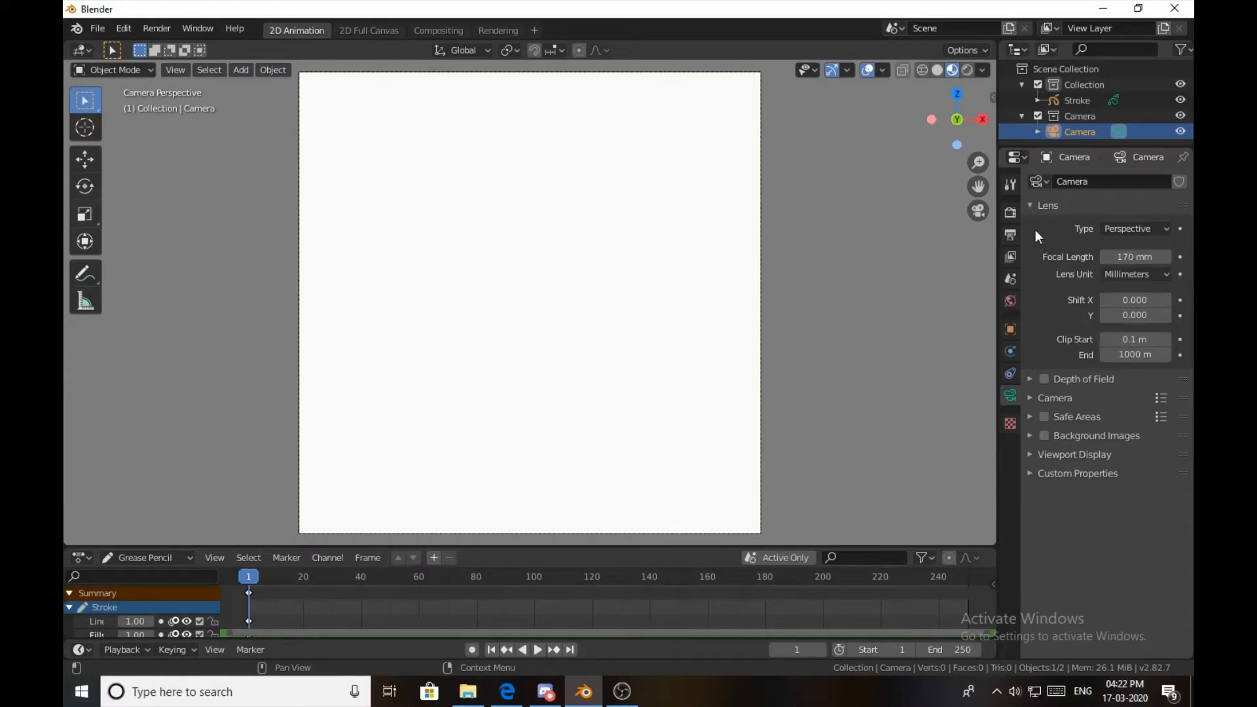
Examine the camera's focal length and lens type settings.
left_click(1134, 258)
left_click(1064, 313)
left_click(1138, 254)
left_click(1062, 275)
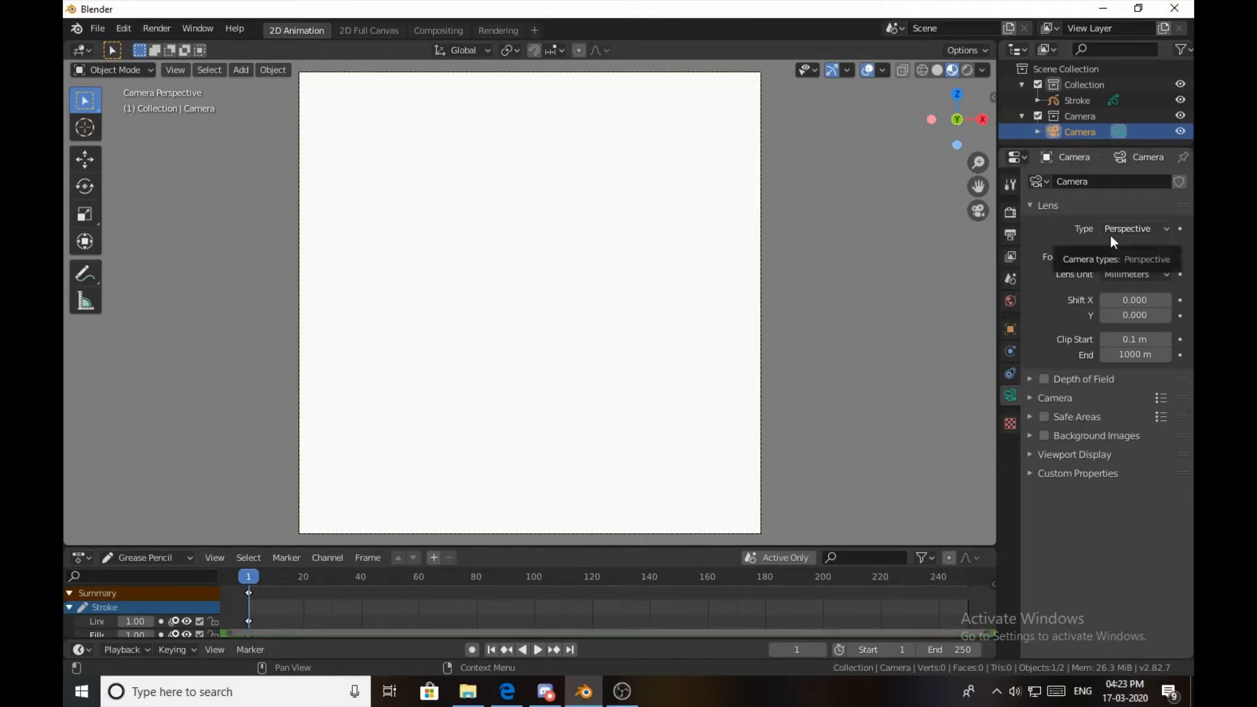
left_click(1164, 227)
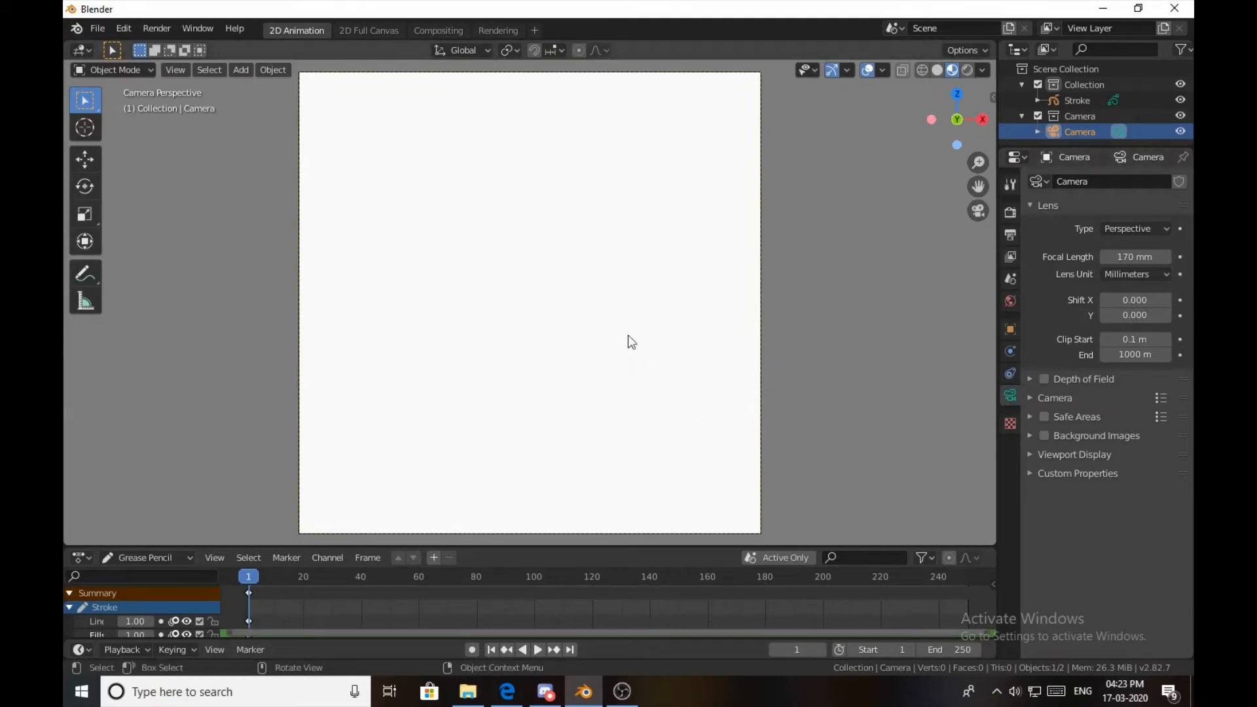
Select the Stroke object, switch to Draw mode and make its Fills layer active.
left_click(1075, 106)
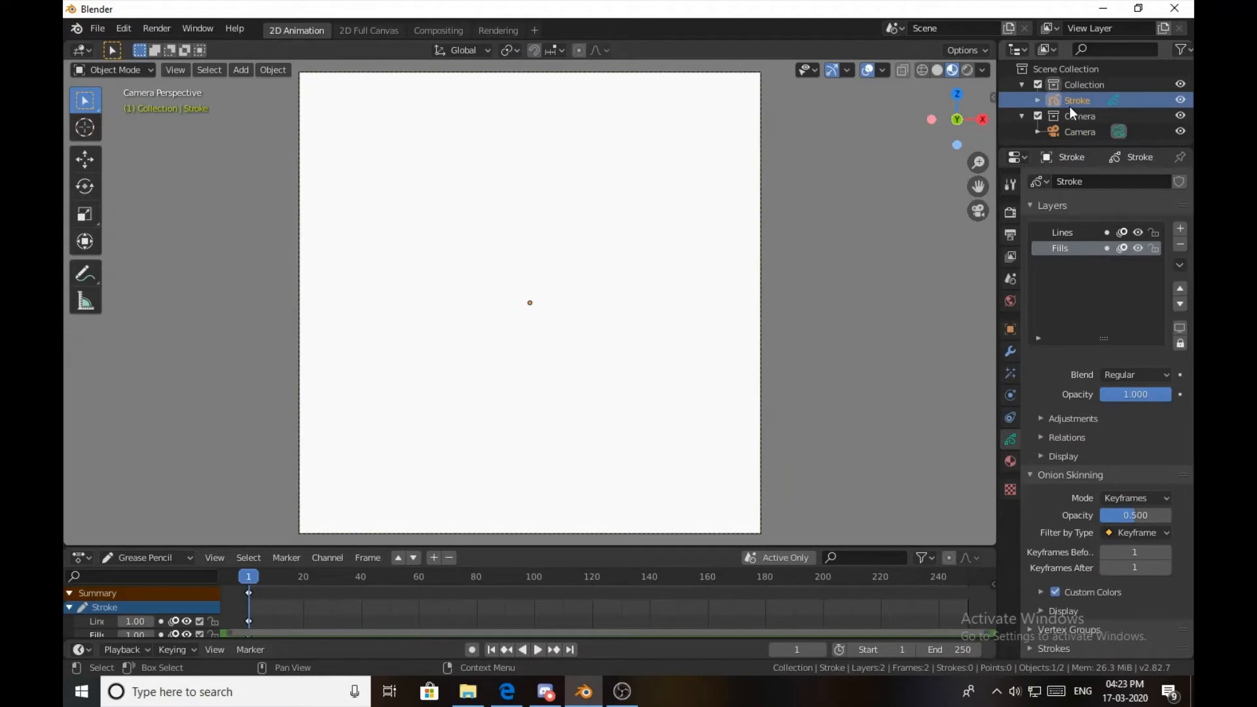
left_click(1064, 236)
left_click(128, 70)
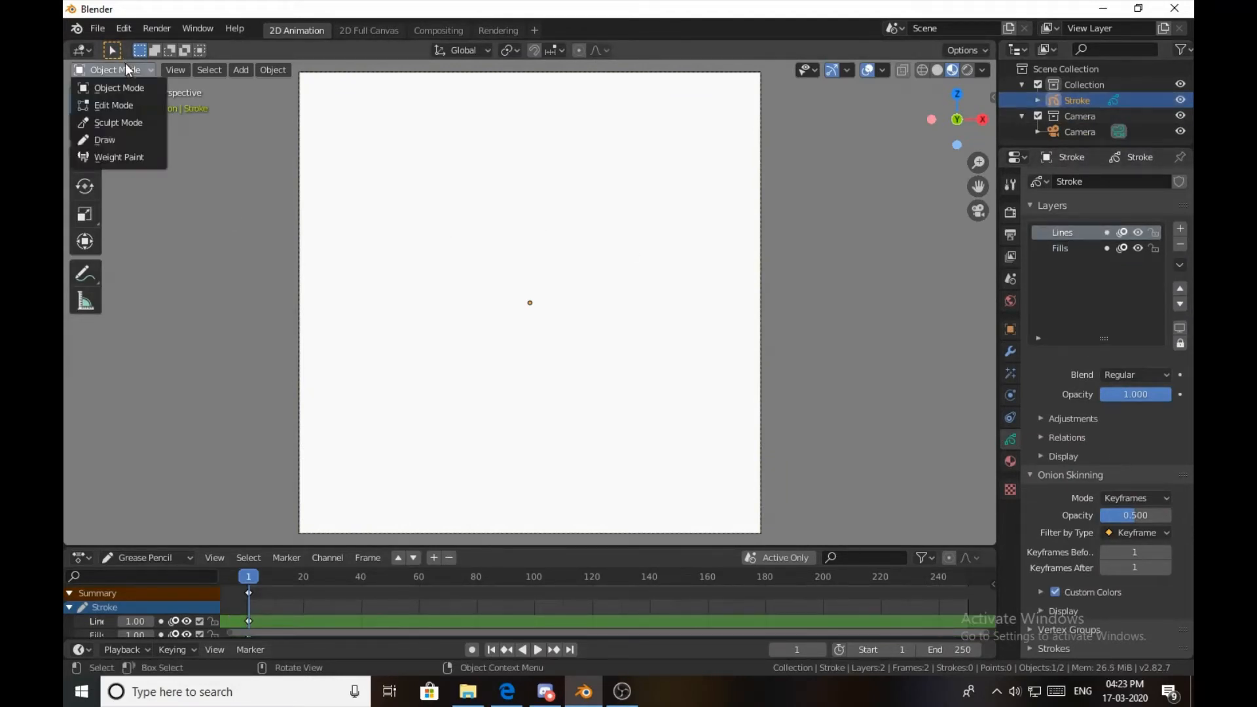
left_click(105, 140)
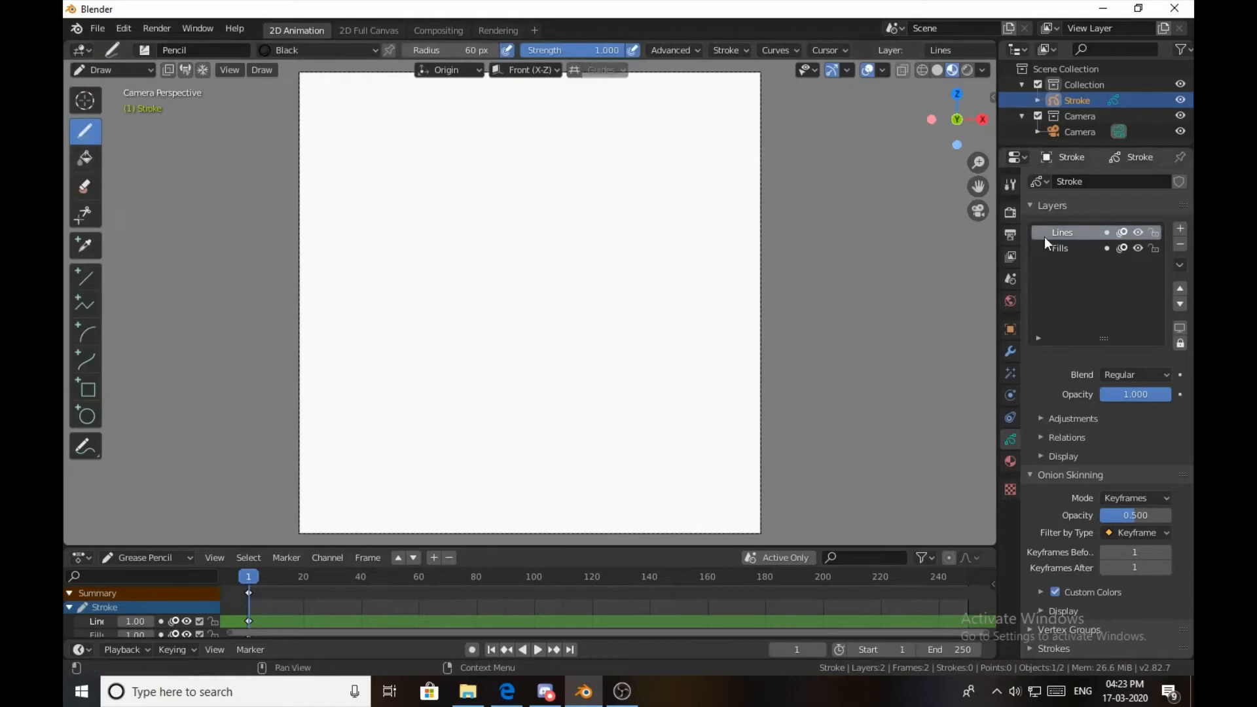
left_click(1067, 243)
left_click(1067, 233)
left_click(1062, 249)
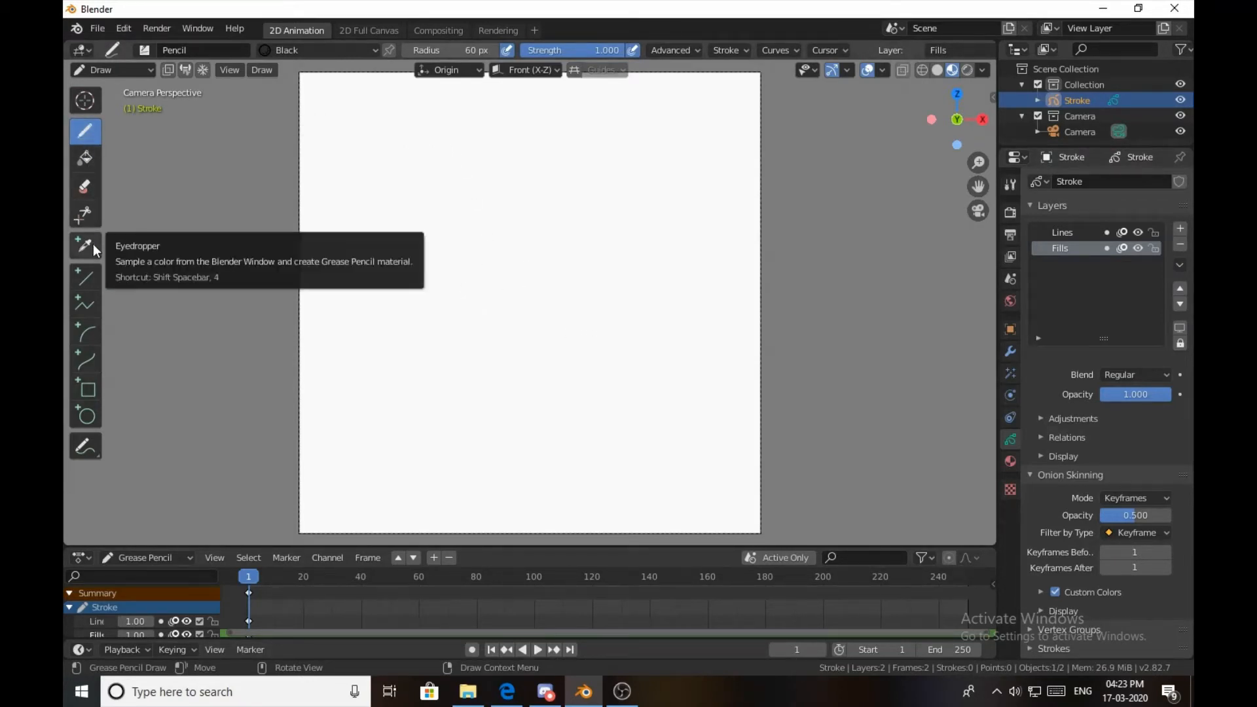
Draw a freehand curl in the middle of the canvas and a straight diagonal line across it with the Line tool.
mouse_move(526, 242)
left_mouse_down()
mouse_move(517, 321)
mouse_move(468, 375)
left_mouse_up()
left_click(85, 277)
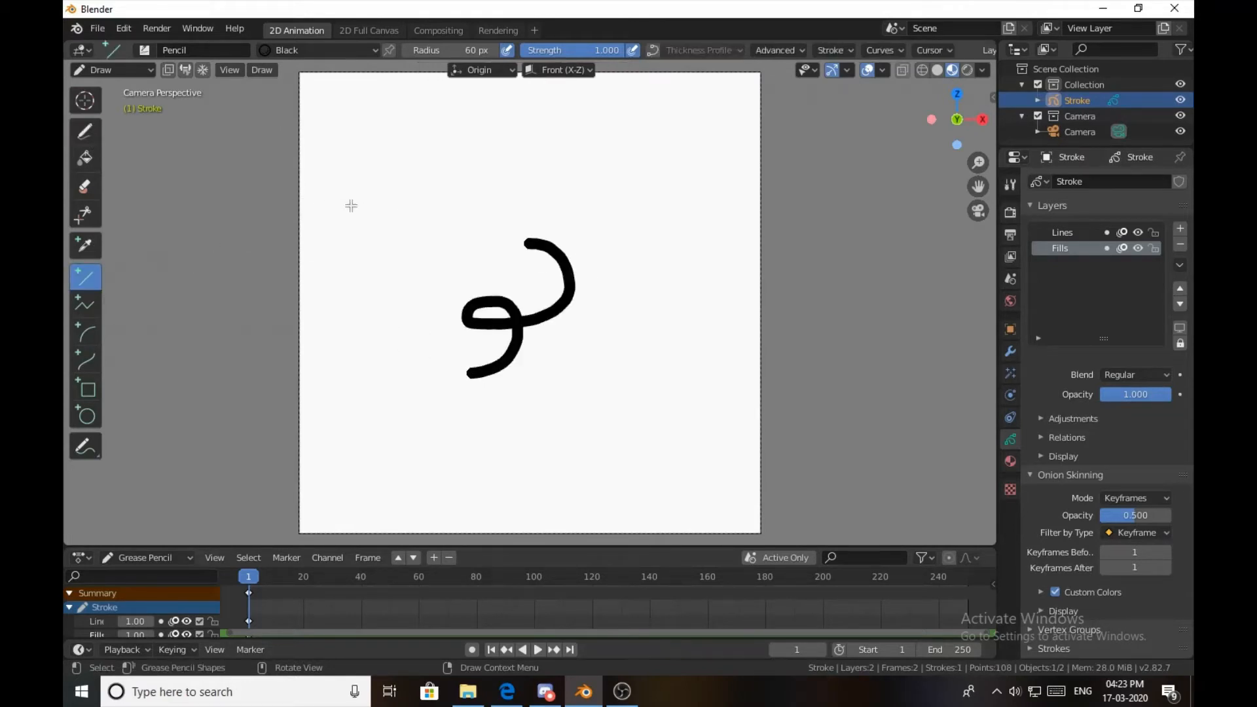
left_click_drag(353, 206, 592, 421)
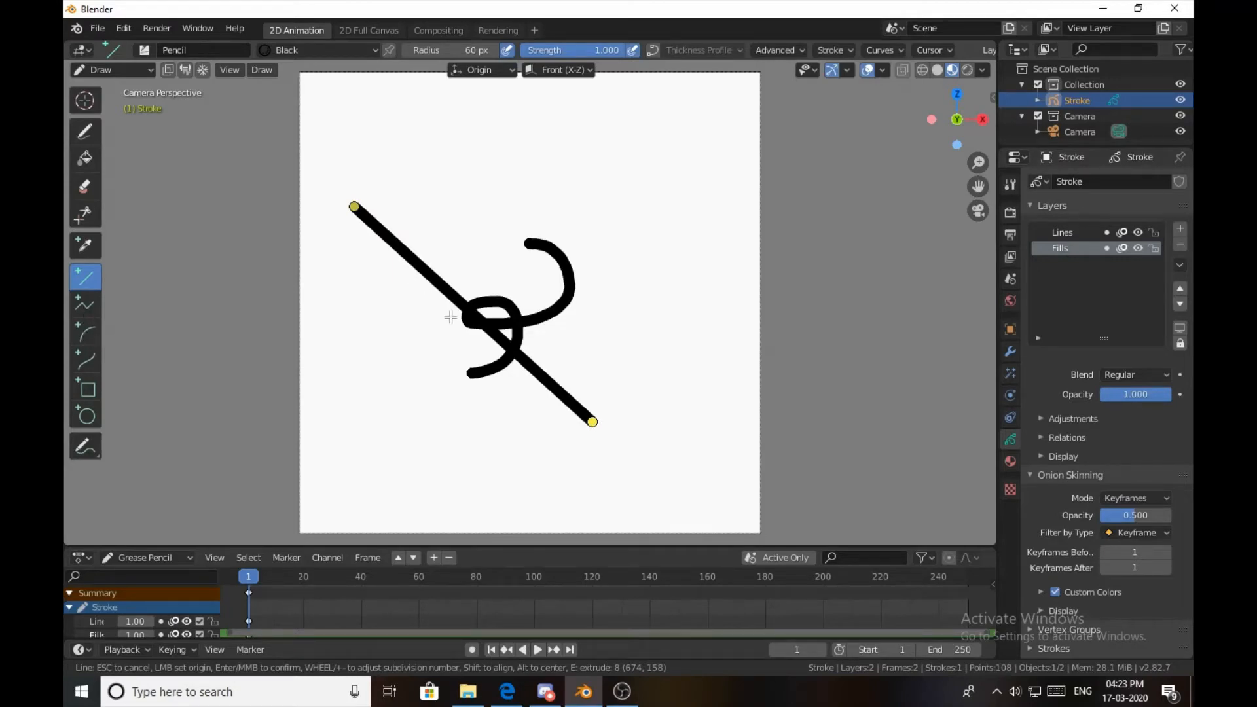
key("Return")
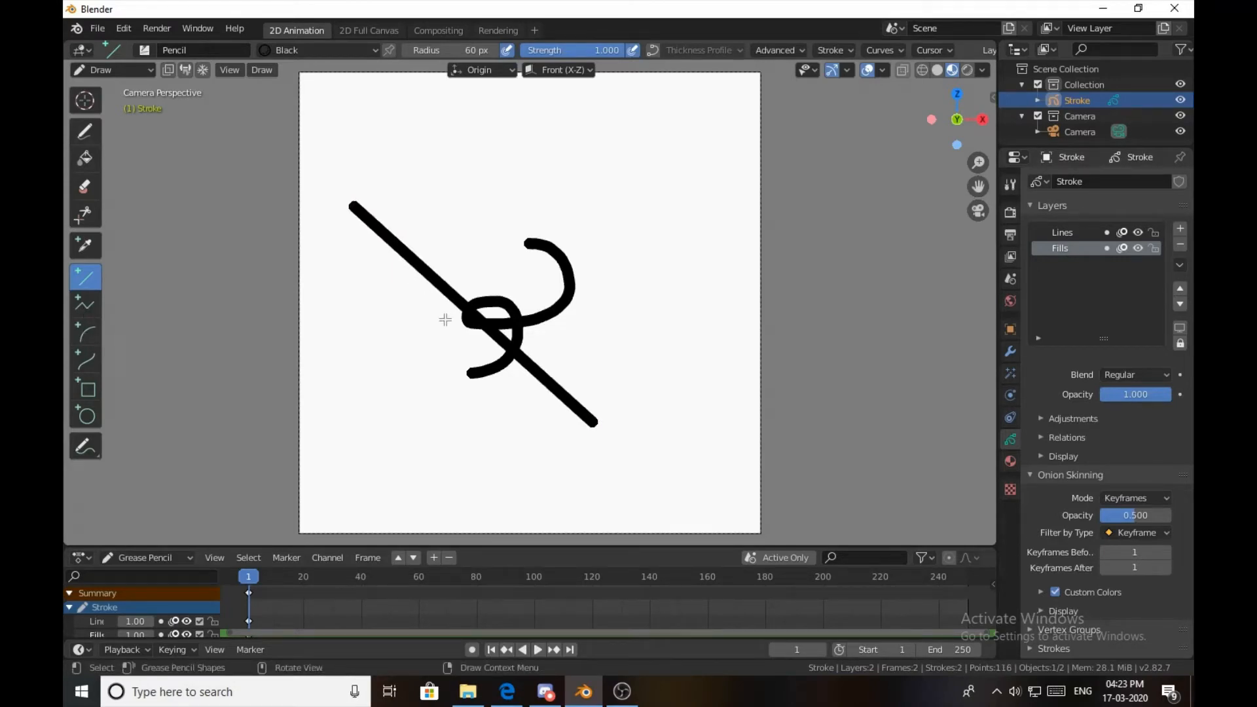
Draw a zigzag of four straight segments over the upper and right part of the canvas with the Polyline tool.
left_click(84, 304)
left_click_drag(456, 166, 522, 287)
left_click(523, 287)
left_click(638, 203)
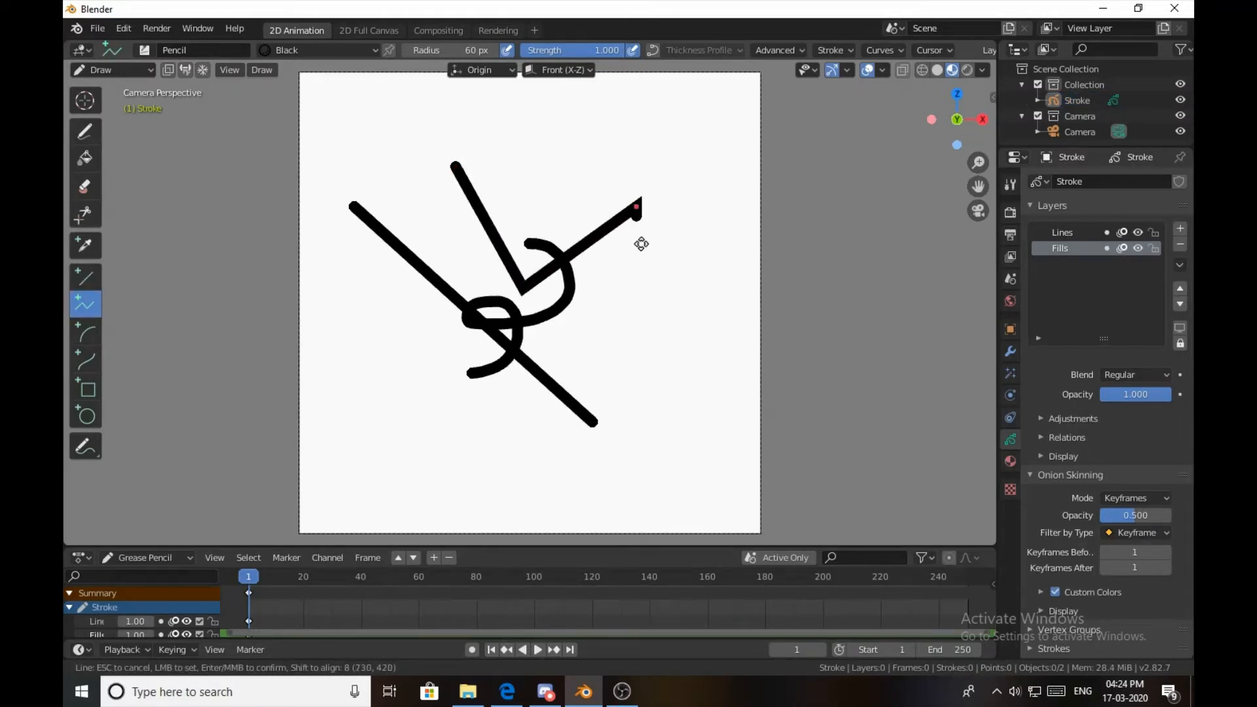
left_click(661, 352)
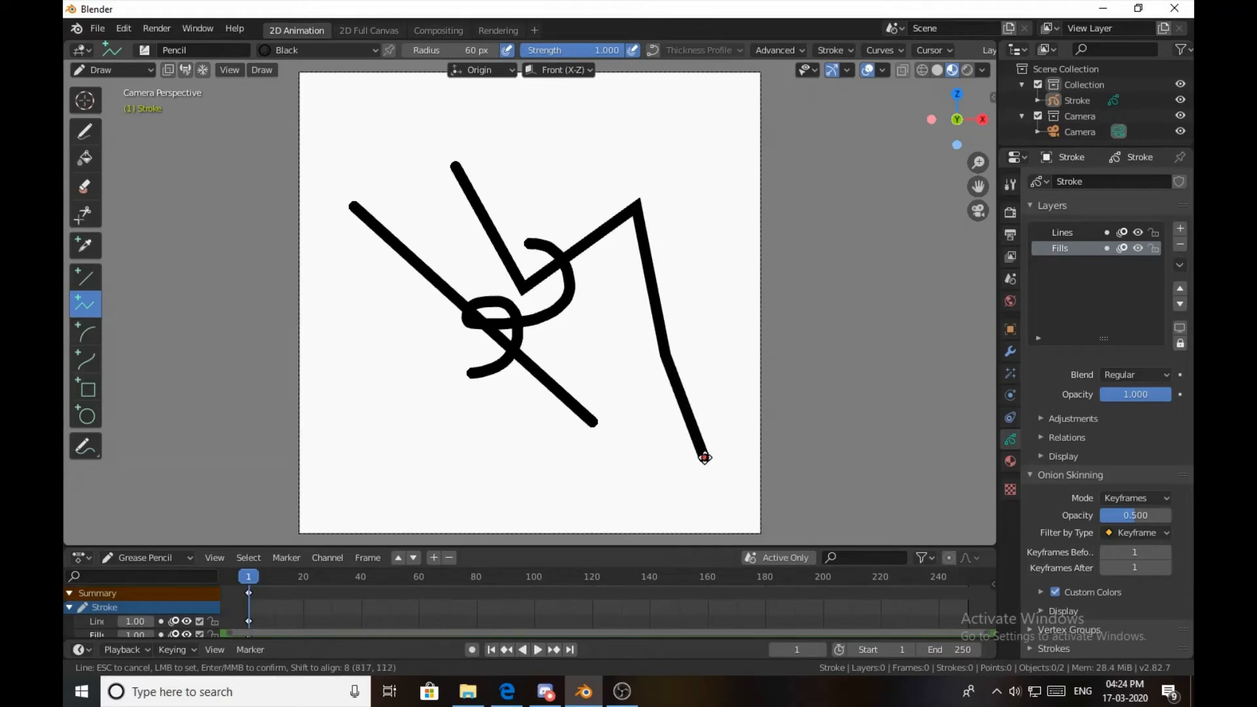
key("Return")
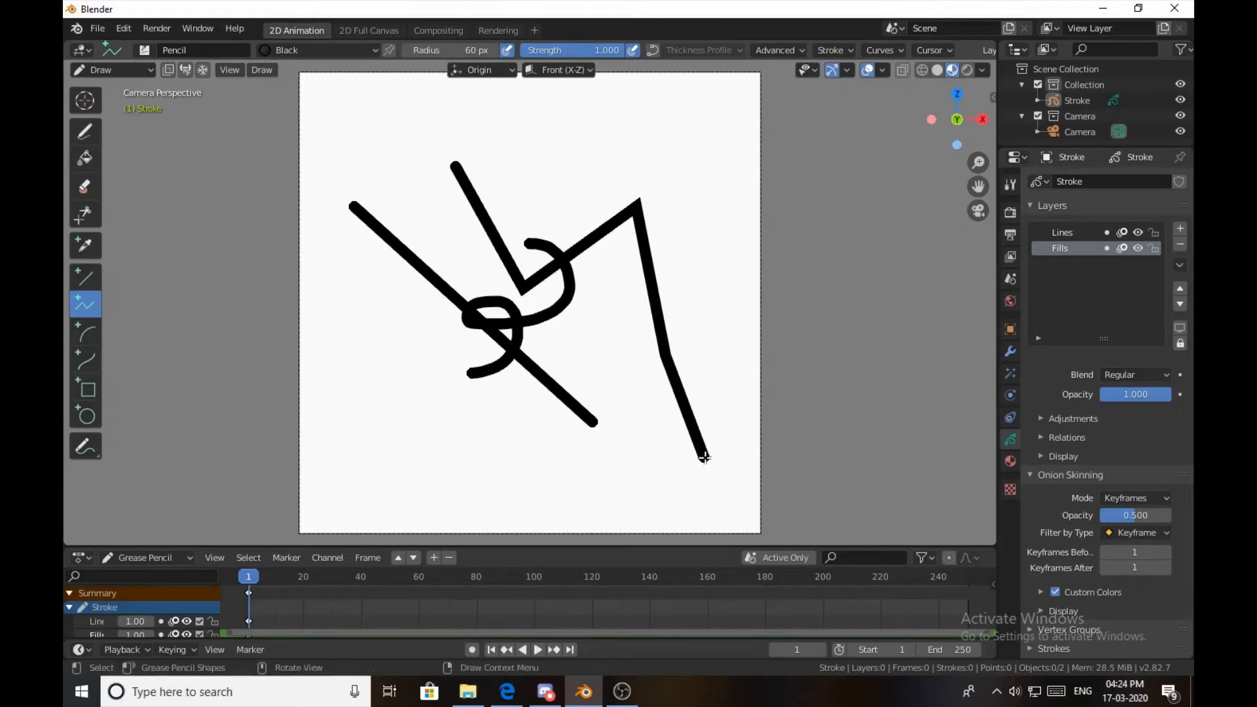
Draw an arc with the Arc tool across the lower-left part of the canvas, bending it upward through the diagonal line.
left_click(86, 332)
left_click_drag(331, 325, 523, 468)
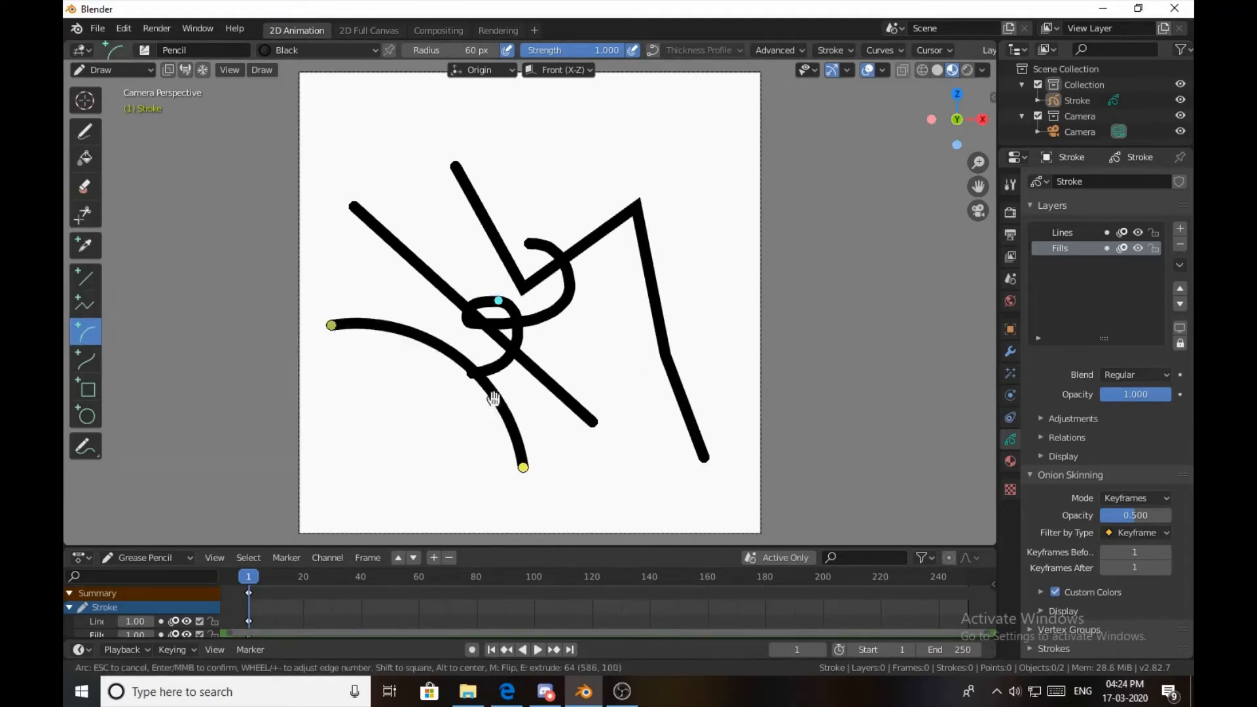
left_click_drag(509, 300, 640, 211)
key("Return")
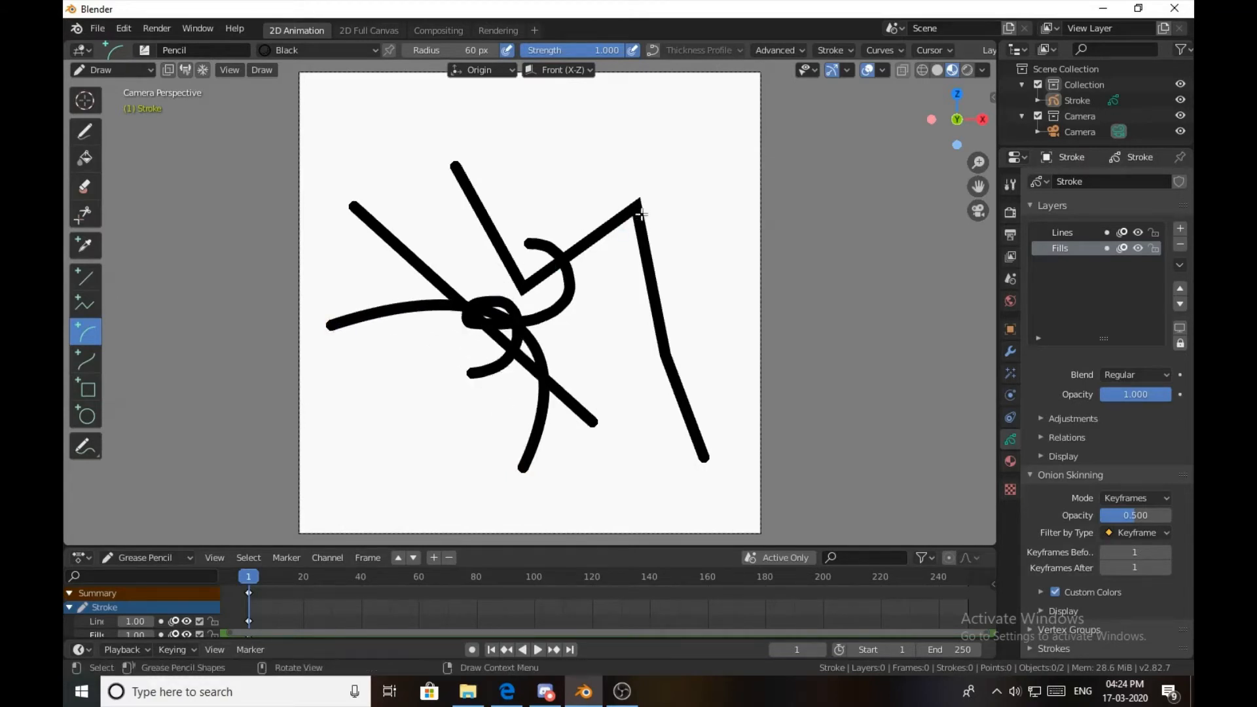
Draw a curve with the Curve tool from the canvas's left side to its lower edge, reshaping it with both control handles.
left_click(85, 359)
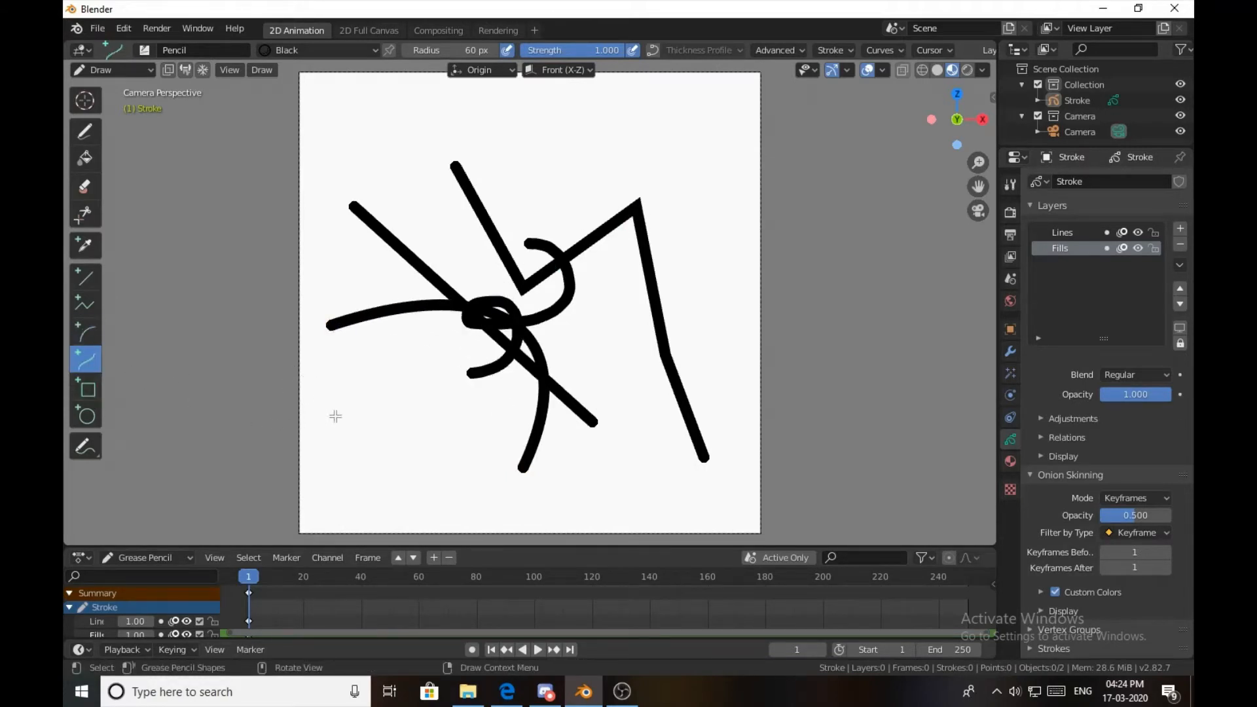
left_click_drag(322, 398, 628, 535)
left_click_drag(424, 445, 518, 312)
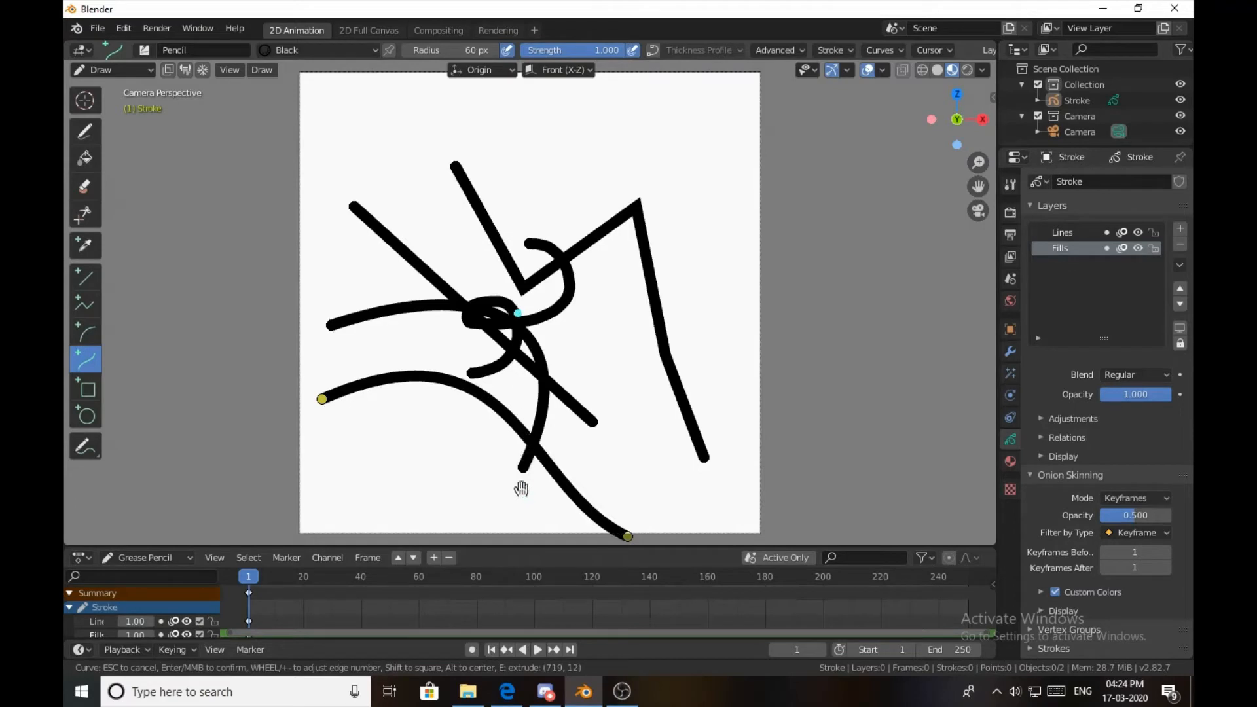
left_click_drag(525, 489, 423, 519)
left_click_drag(289, 538, 249, 469)
key("Return")
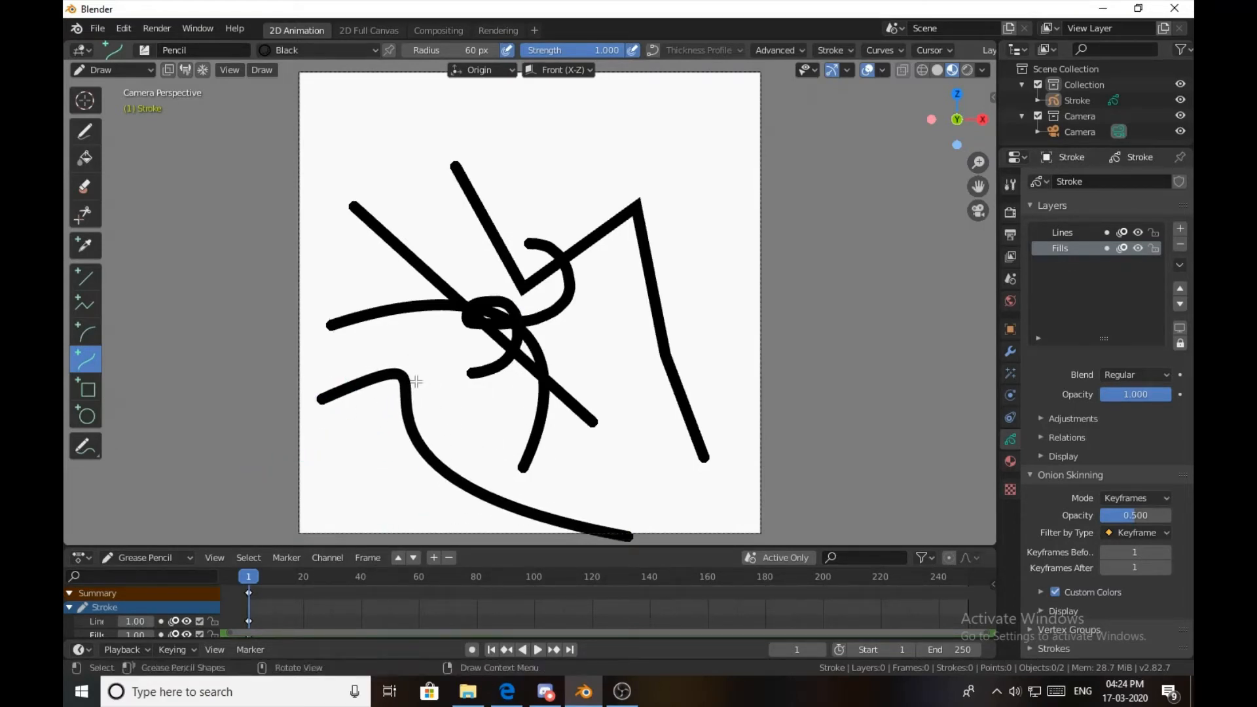
Draw a rectangle with the Box tool over the upper middle of the canvas and a circle overlapping its lower right.
left_click(88, 389)
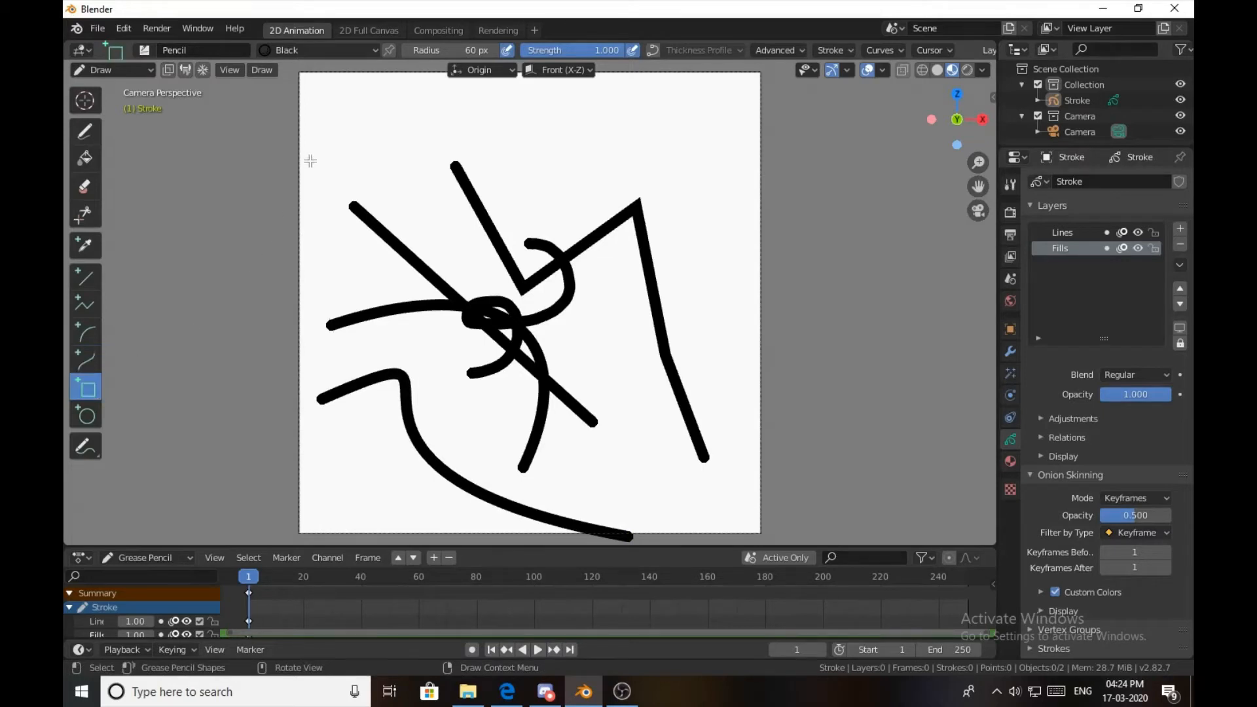
left_click_drag(370, 136, 608, 408)
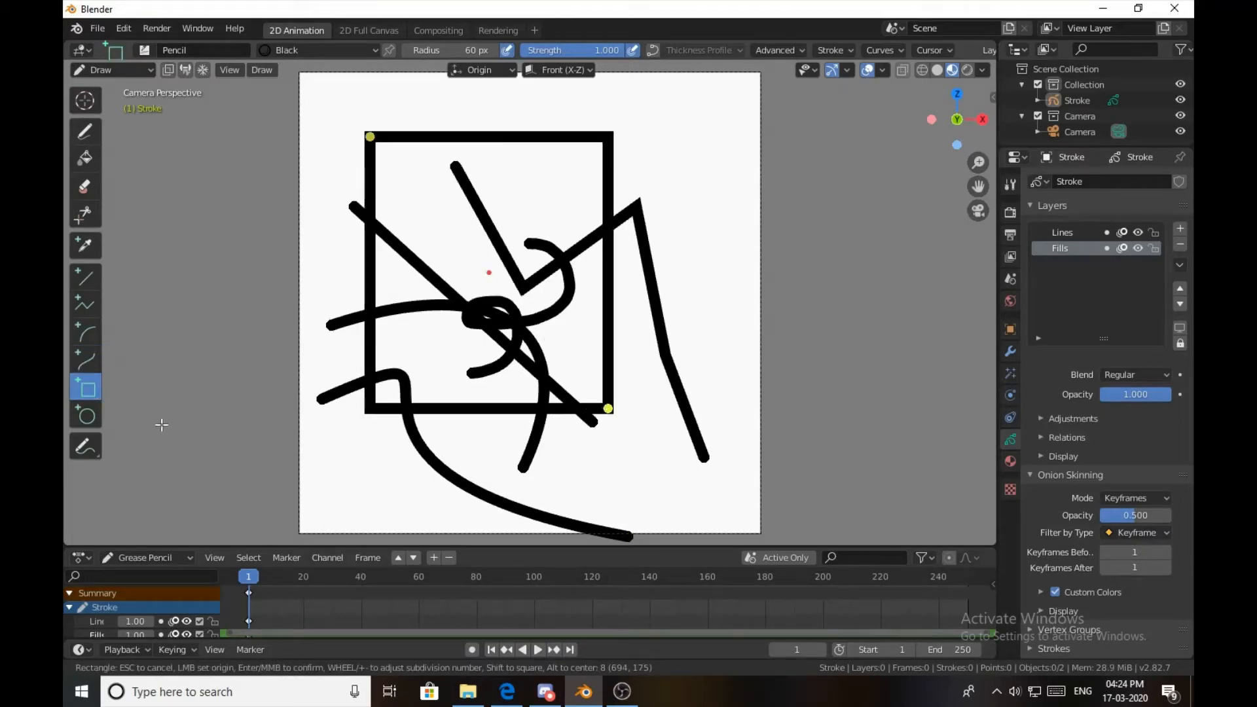
key("Return")
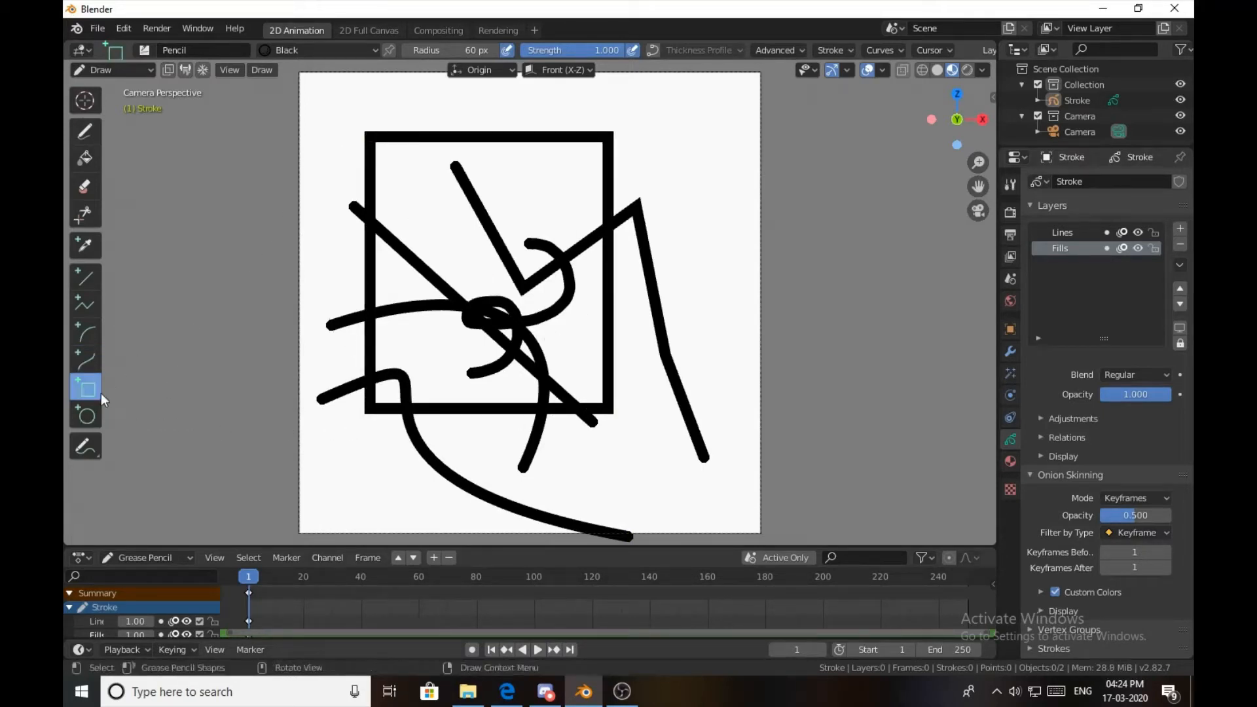
left_click(87, 415)
left_click_drag(438, 210, 633, 407)
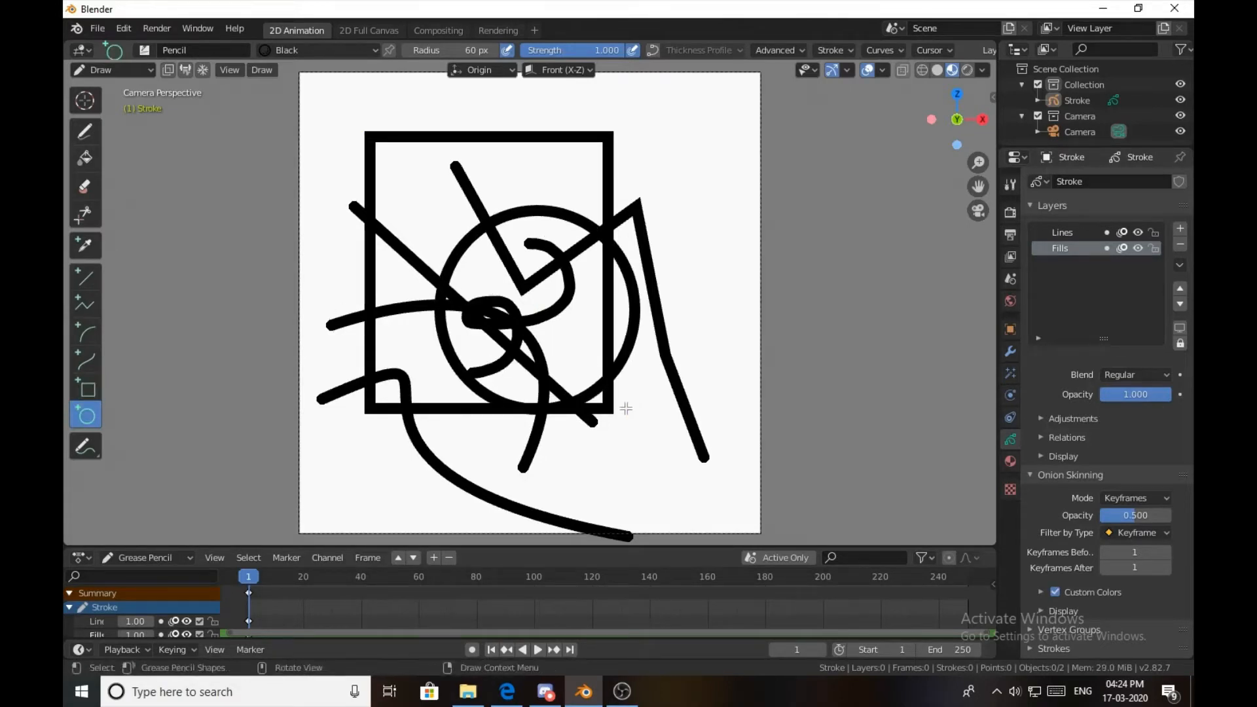
Undo all the drawn shapes and strokes until the canvas is empty.
key("ctrl+z")
key("ctrl+z")
key("ctrl+z")
key("ctrl+z")
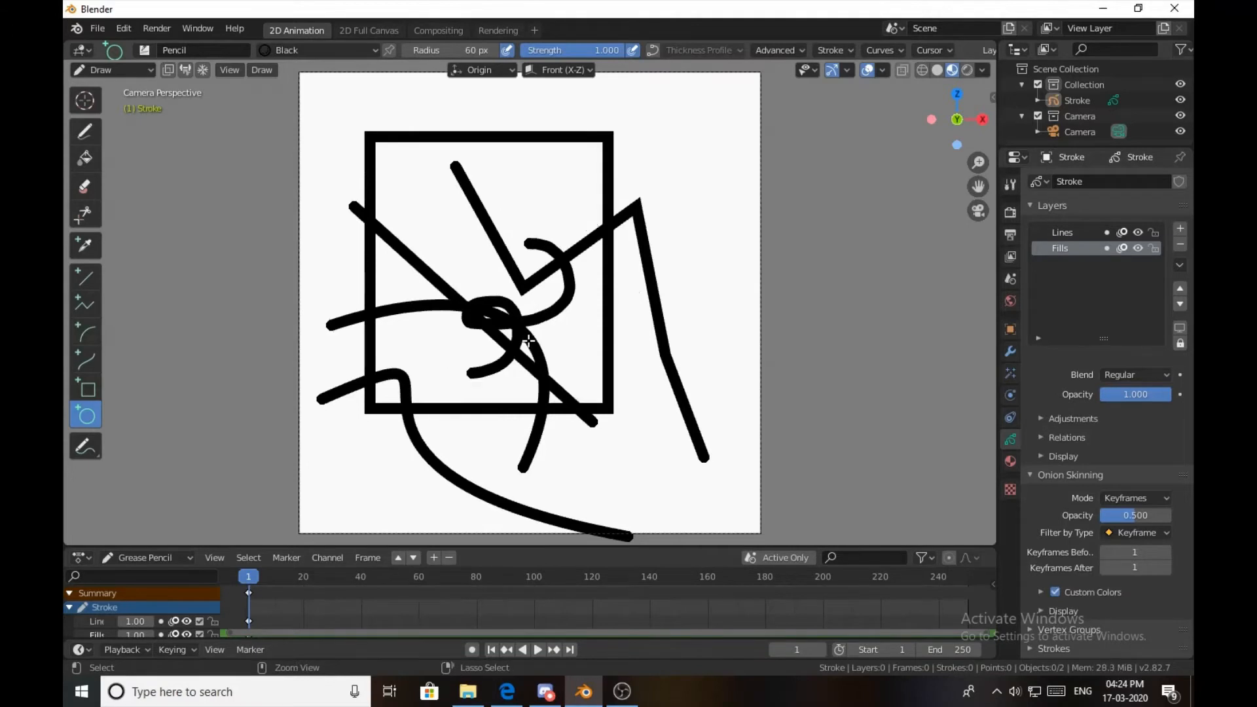
key("ctrl+z")
key("ctrl+z")
key("ctrl+z")
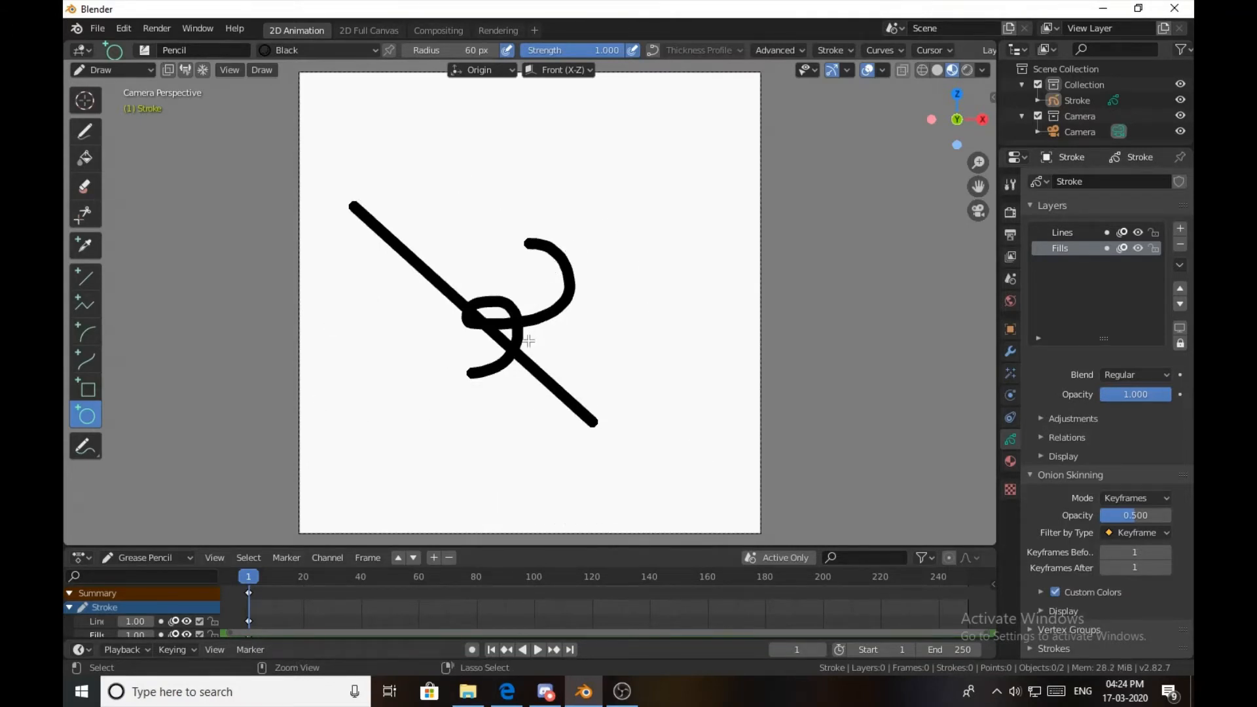
key("ctrl+z")
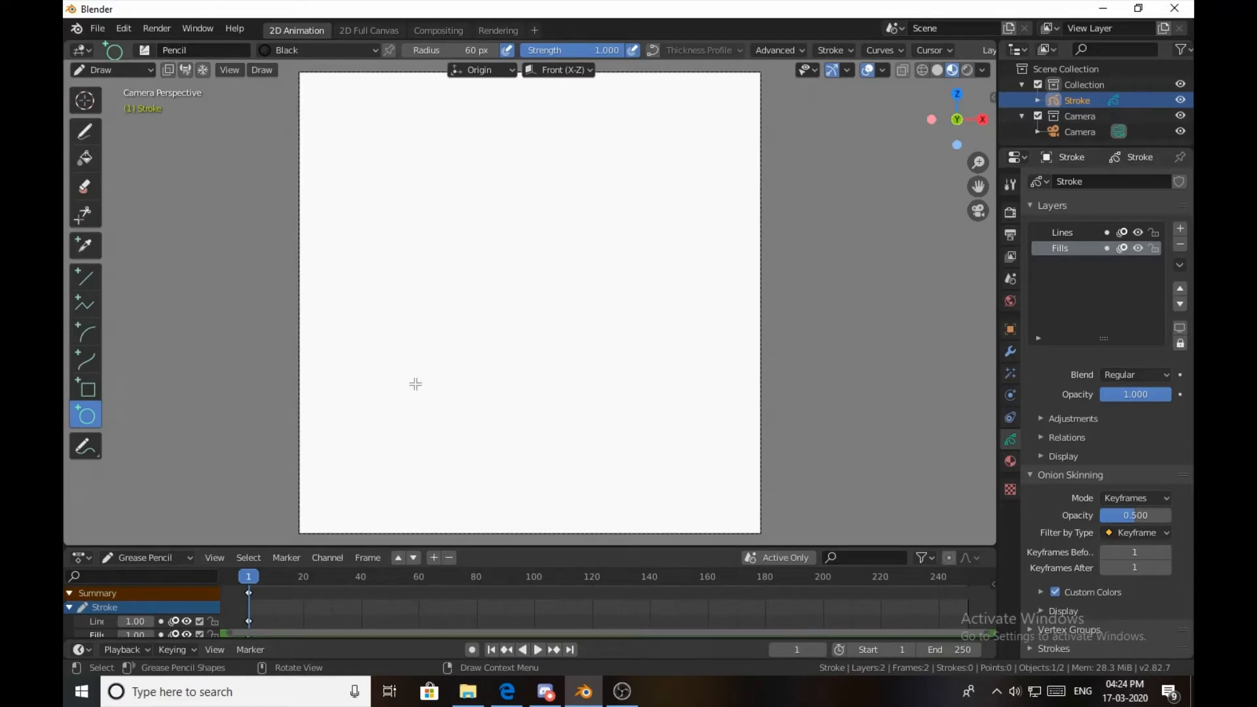
Make the Lines layer active and choose the freehand Draw tool.
left_click(1069, 237)
left_click(85, 130)
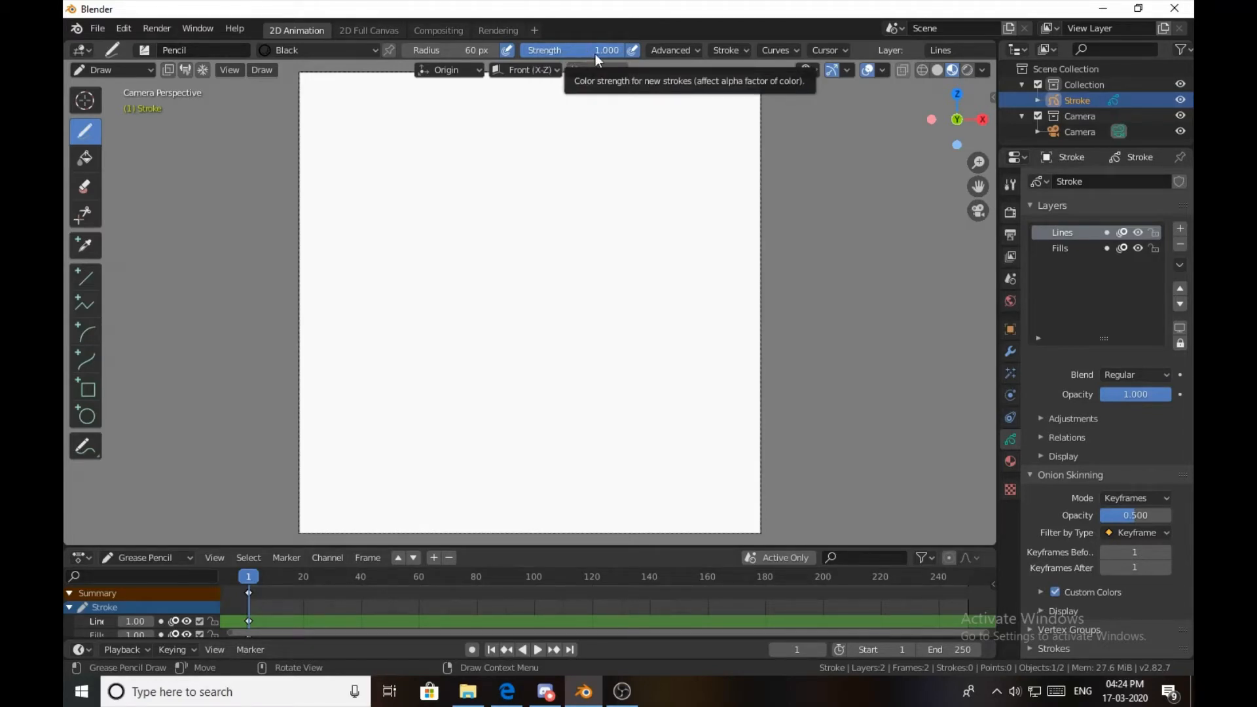
Draw three crossing freehand strokes at strength 0.489 and one stroke over them at strength 1.000.
left_click_drag(600, 53, 570, 53)
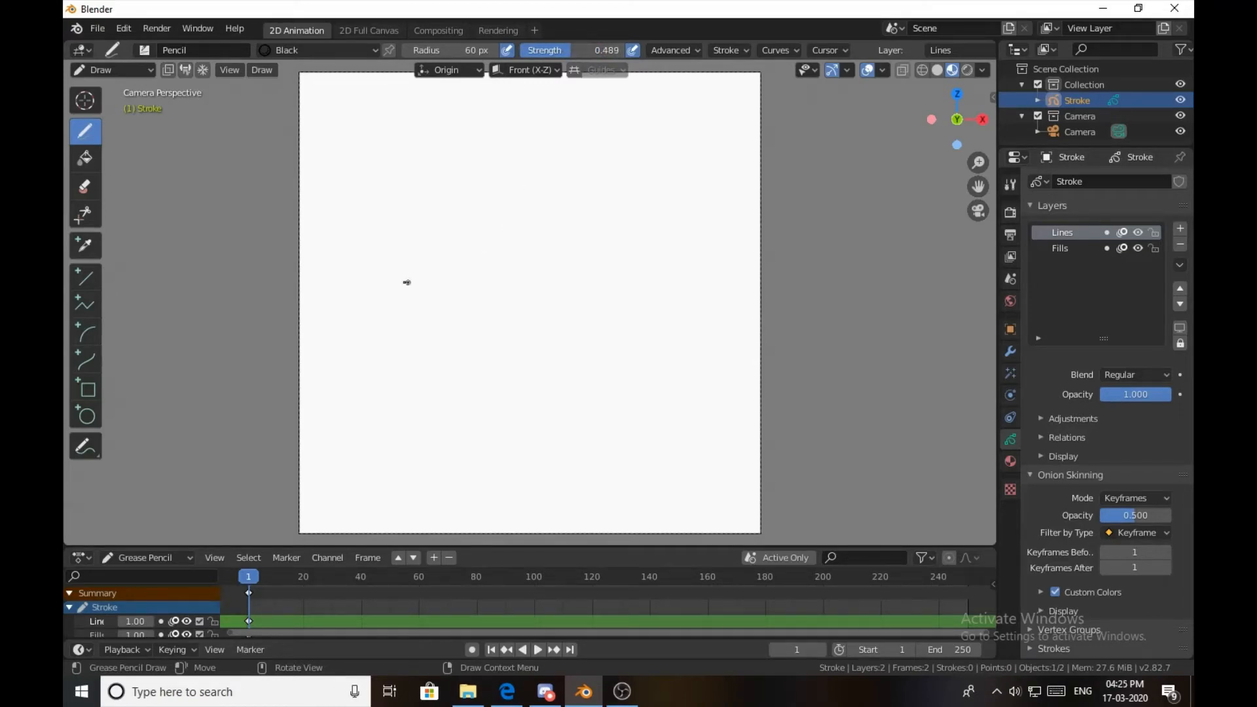
left_click_drag(386, 247, 580, 393)
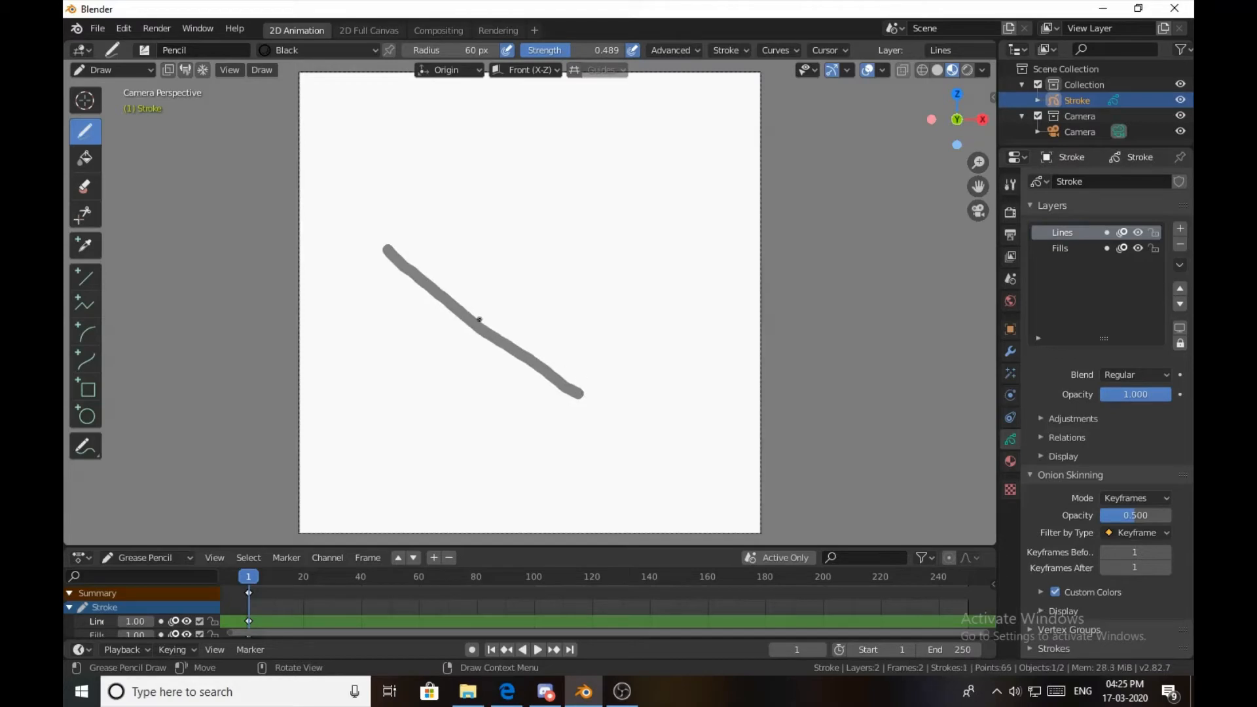
left_click_drag(519, 284, 402, 402)
left_click_drag(462, 257, 478, 391)
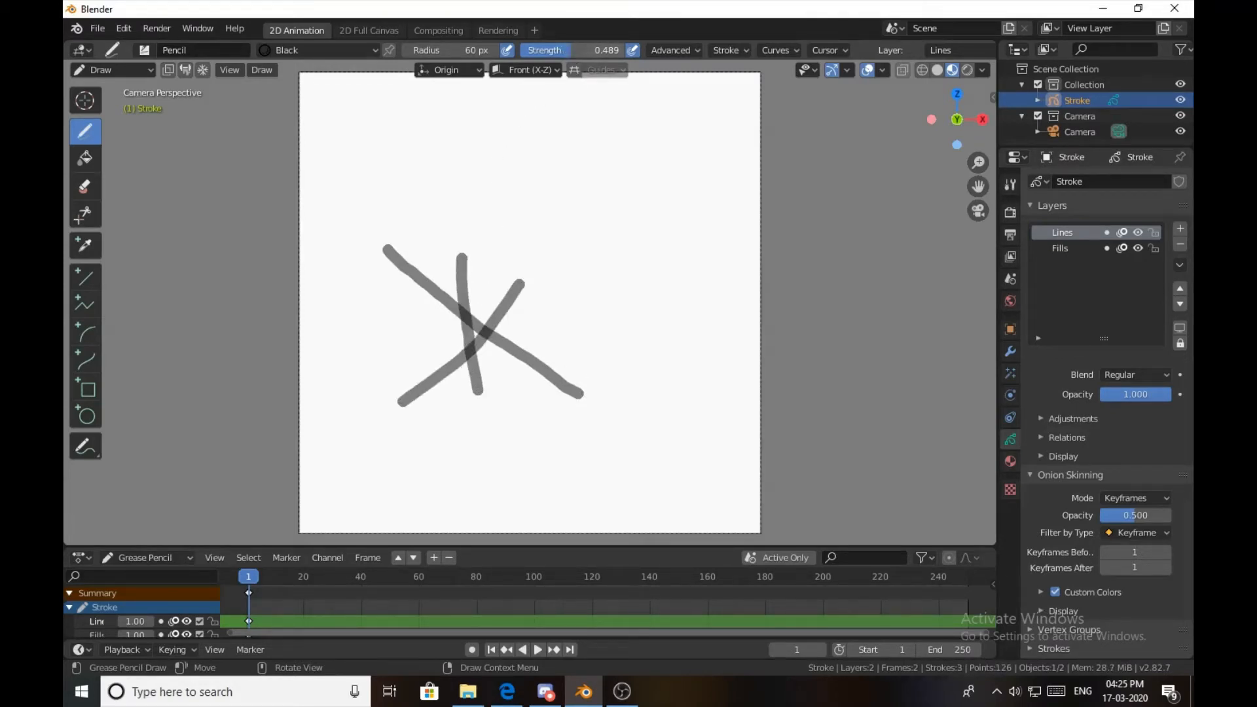
left_click_drag(564, 47, 617, 73)
left_click_drag(469, 244, 545, 368)
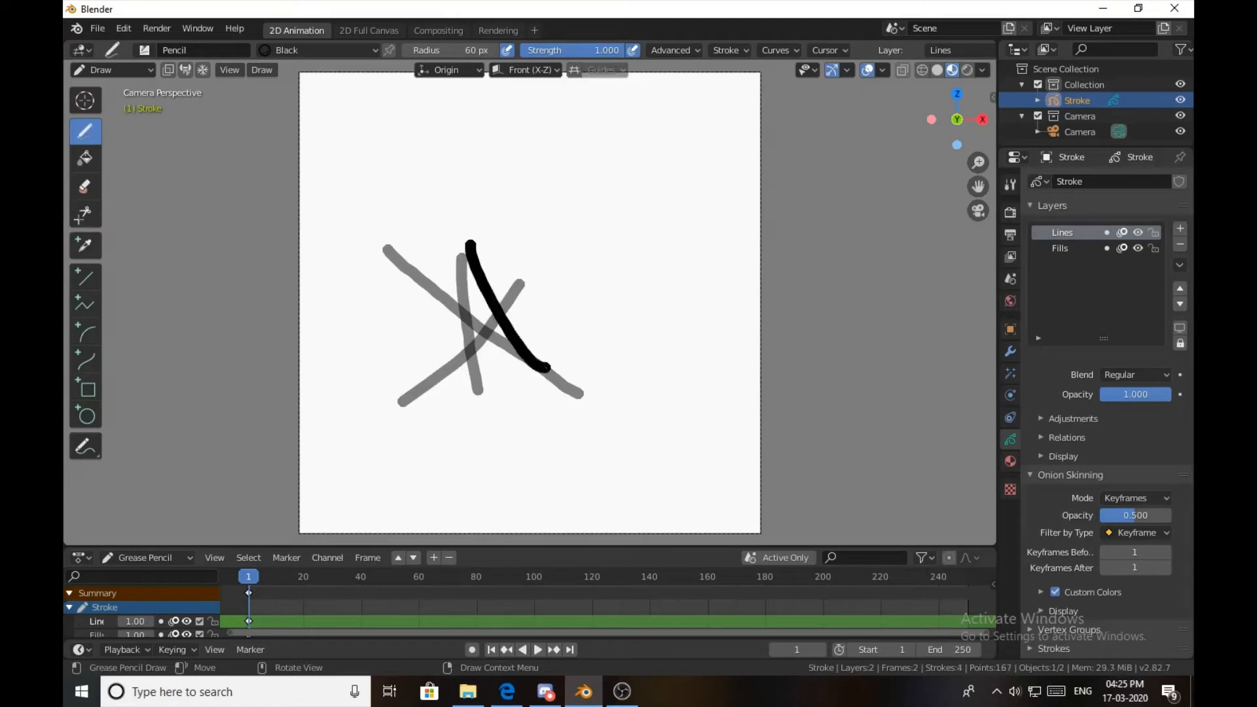
Undo the four freehand test strokes, leaving the brush strength at 1.000.
key("ctrl+z")
key("ctrl+z")
key("ctrl+z")
key("ctrl+z")
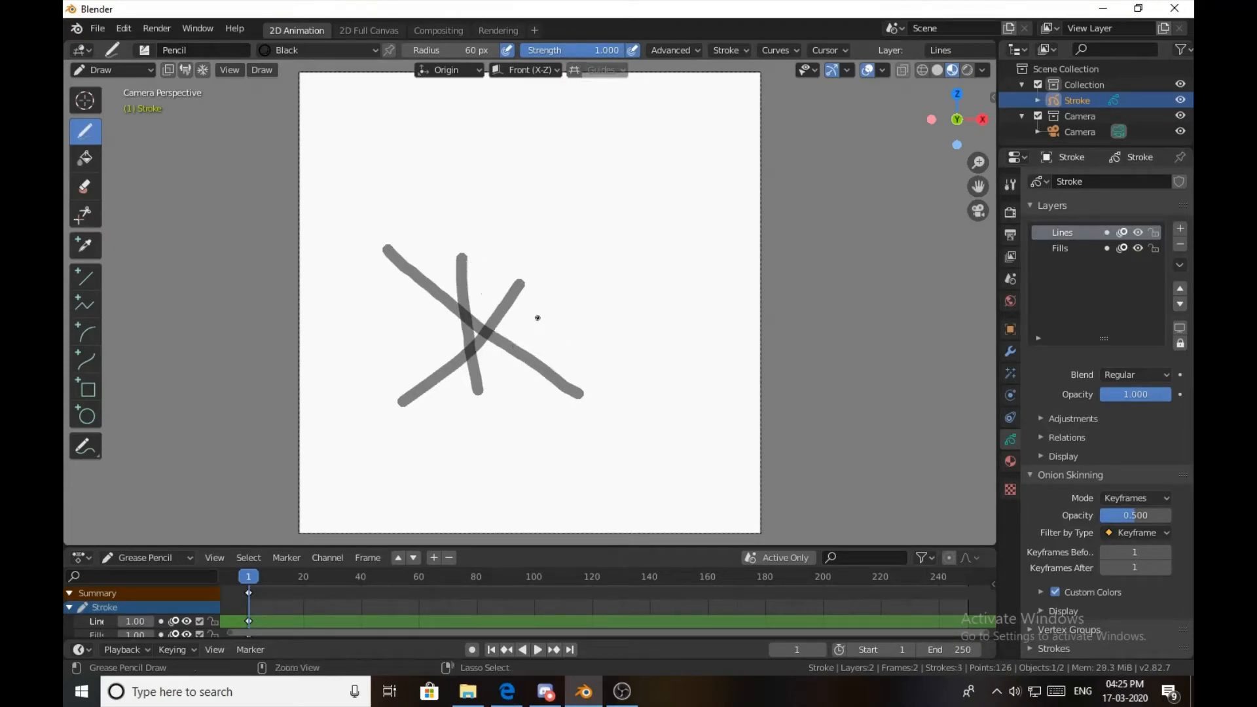
key("ctrl+z")
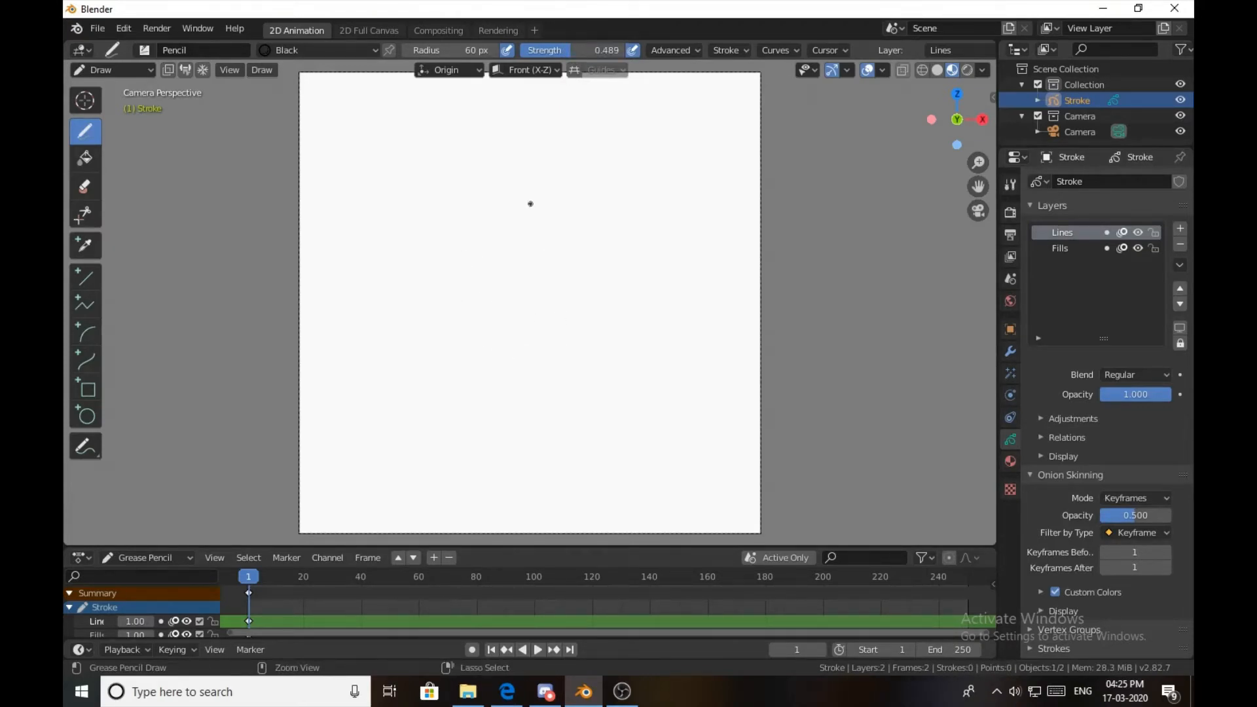
key("ctrl+z")
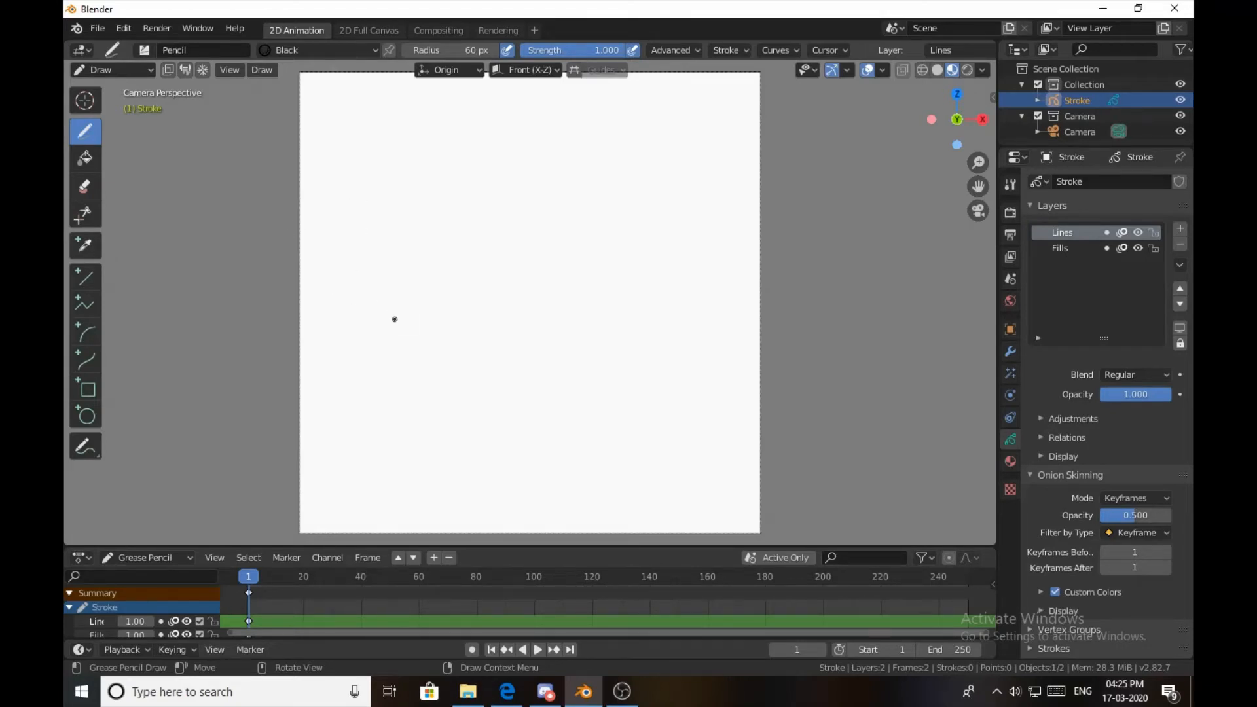
Place a single dot on the left half of the canvas and enter Edit Mode with point selection.
left_click(395, 320)
key("Tab")
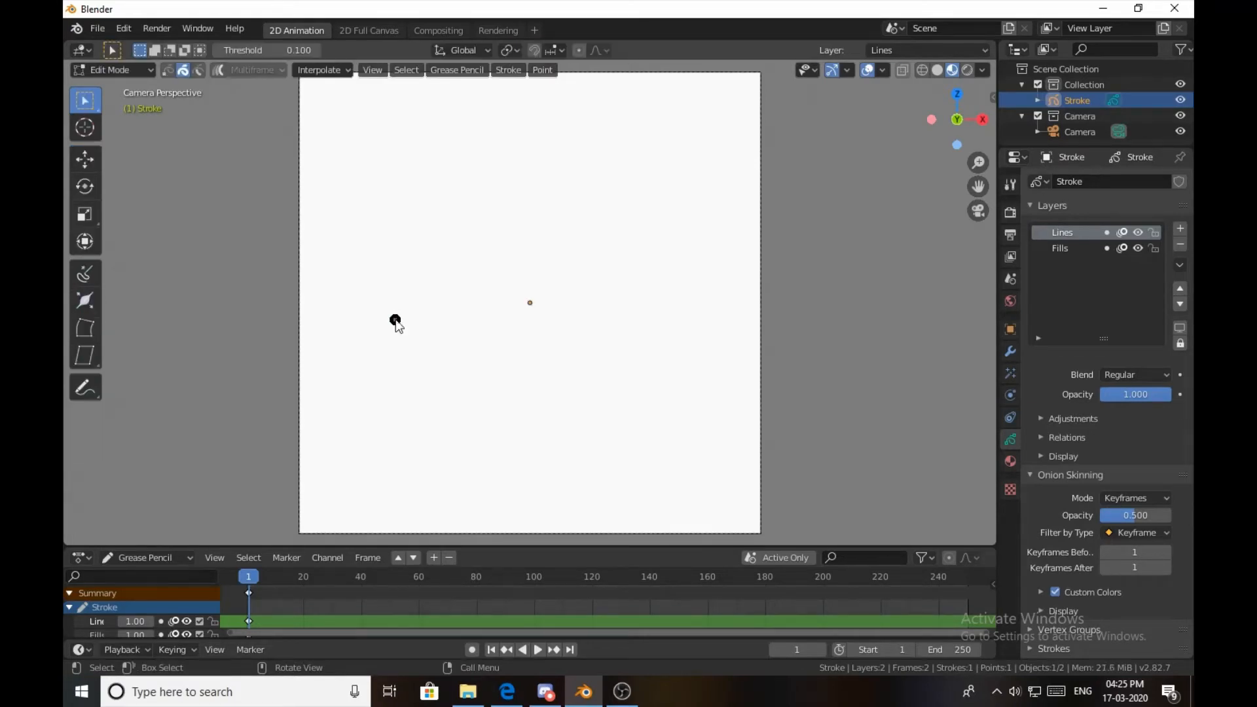
left_click(170, 71)
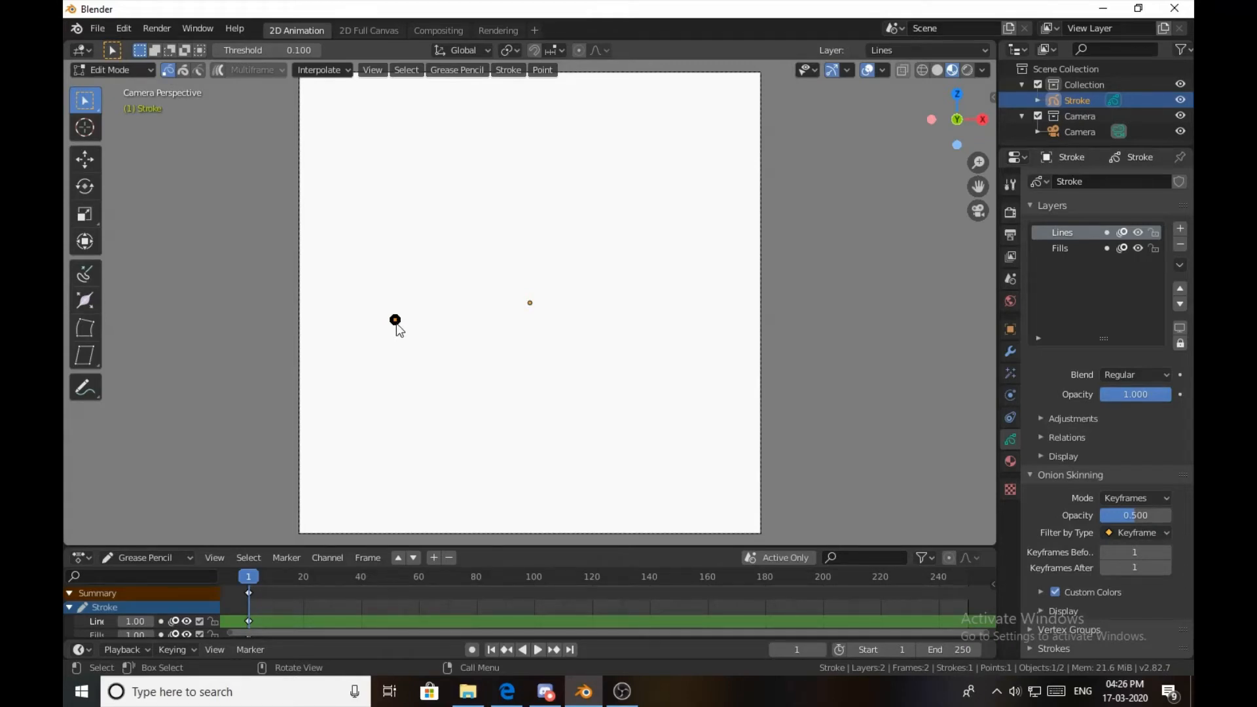
Snap the dot to the 3D cursor, then move it along the global X axis toward the canvas's left side.
key("shift")
key("shift+s")
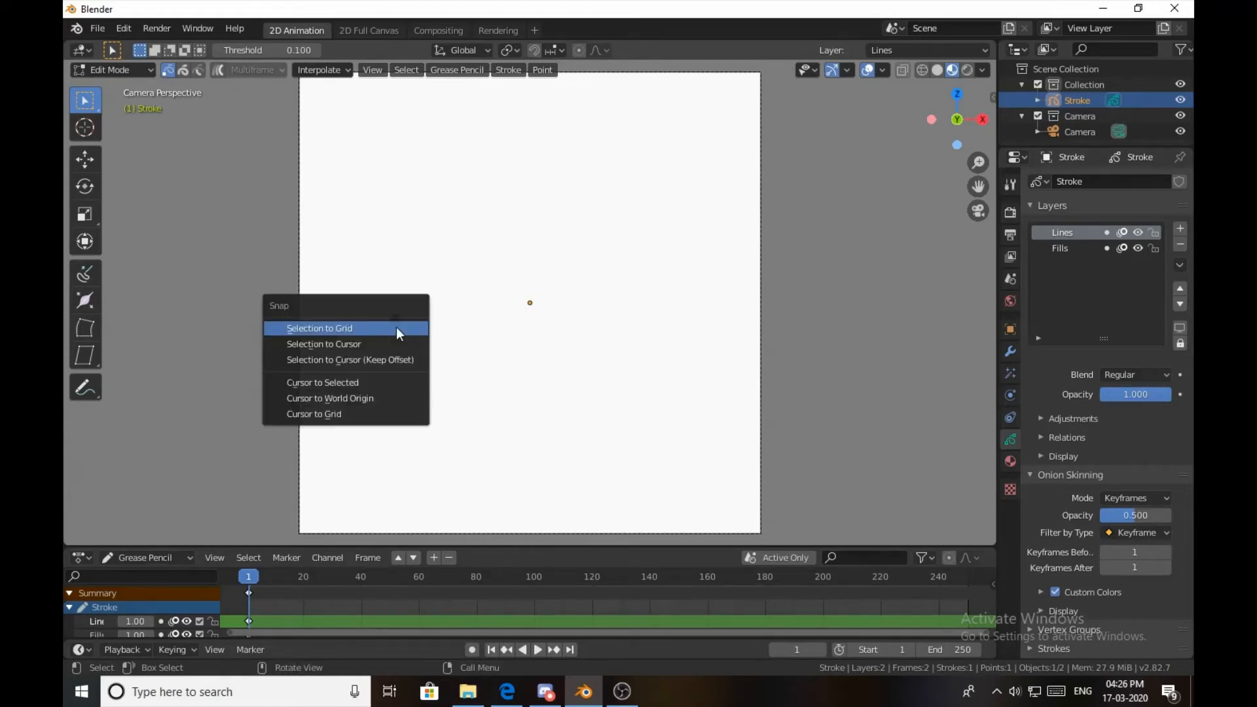
left_click(352, 343)
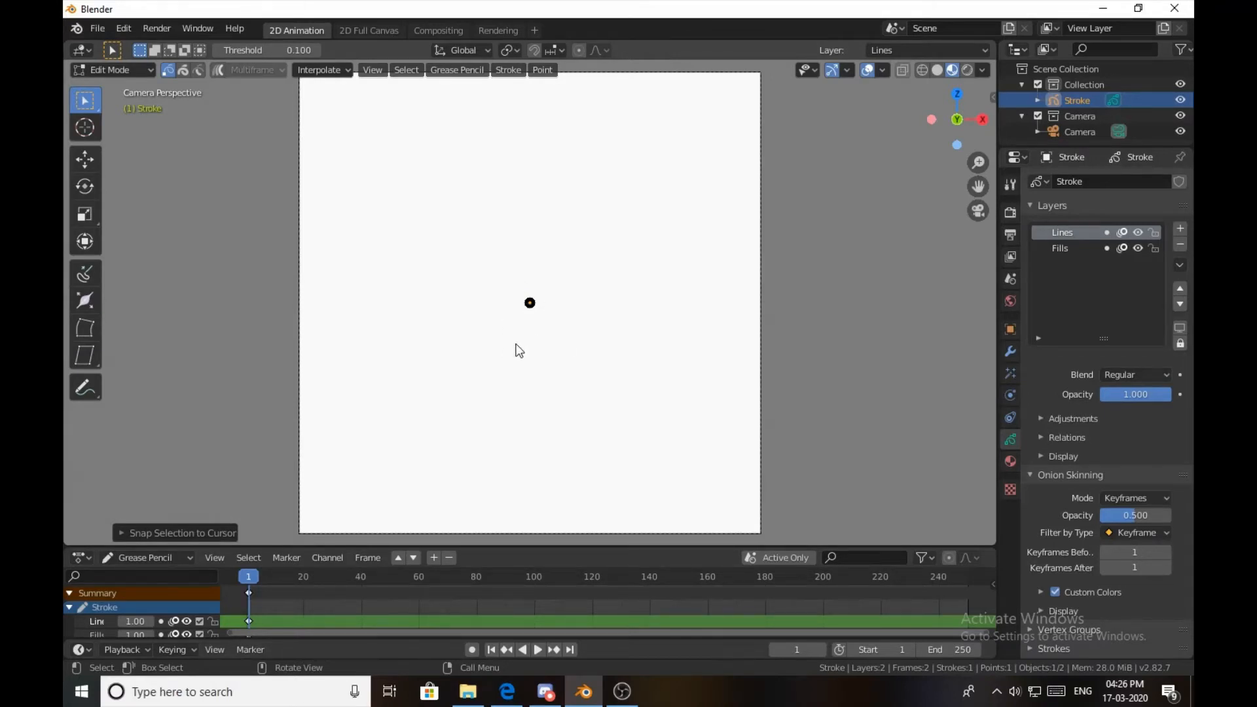
key("g")
key("x")
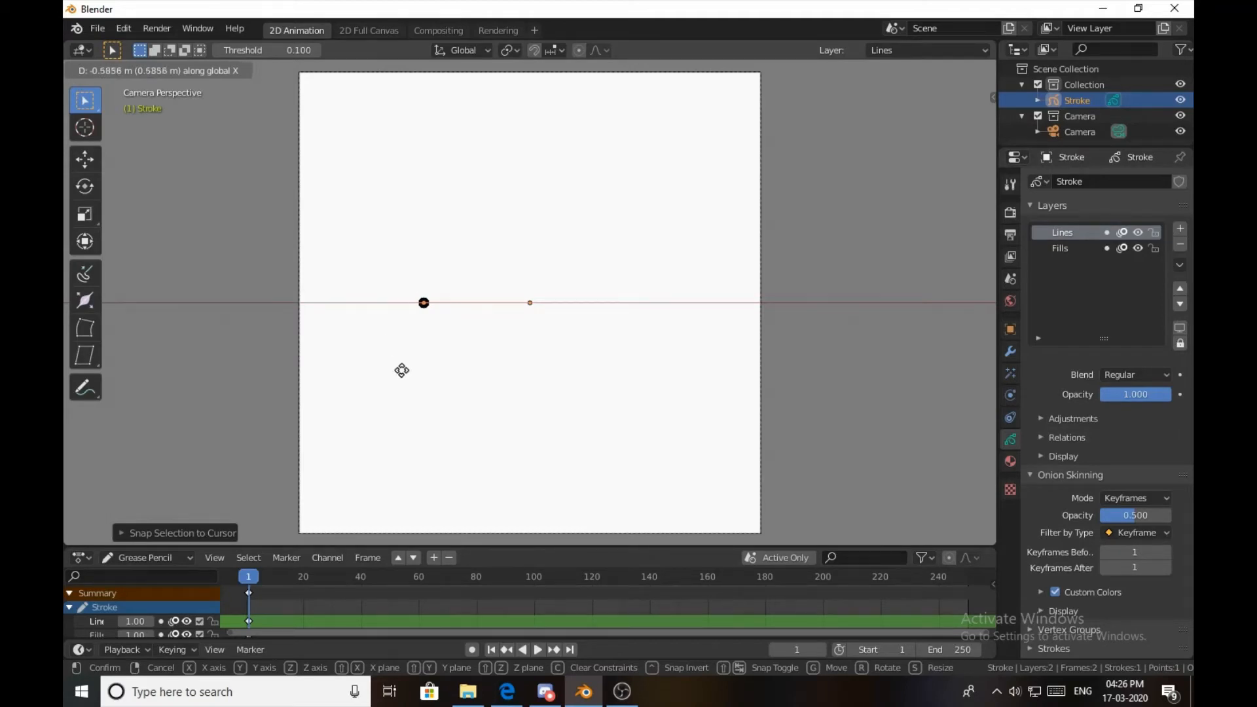
left_click(379, 372)
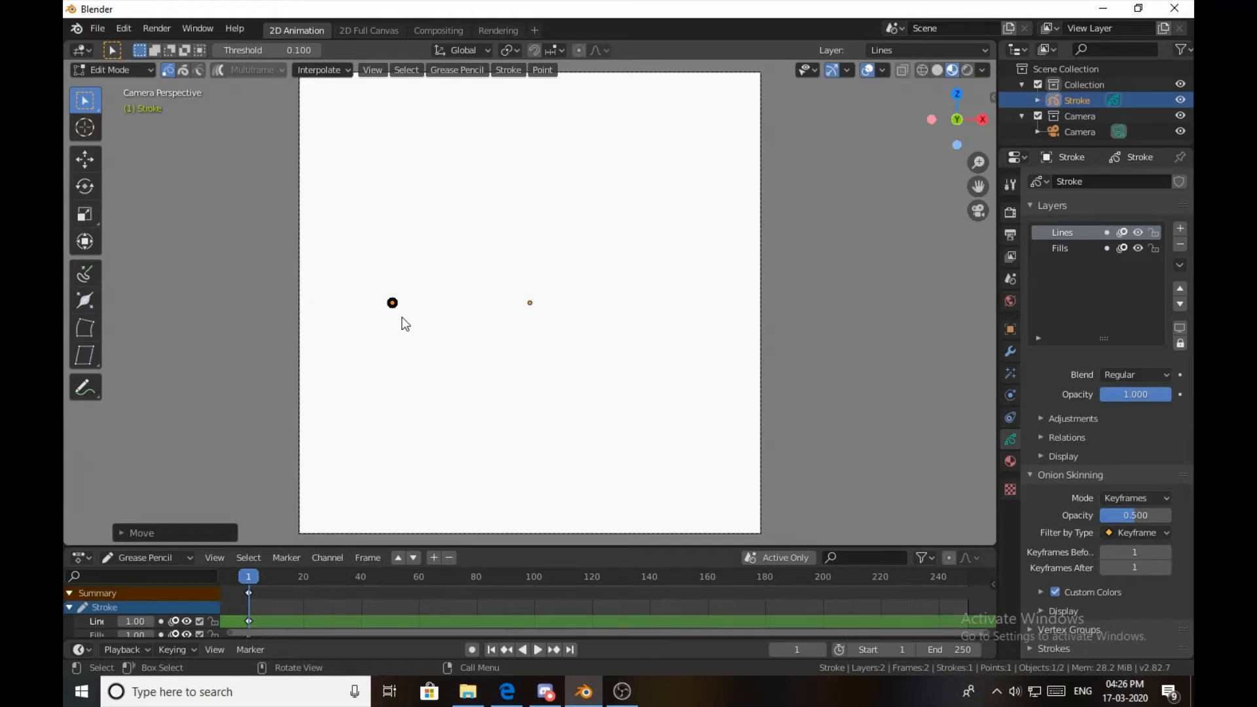
Extrude the point about 0.56 m along global X and extrude its new end farther right, forming one horizontal line.
key("g")
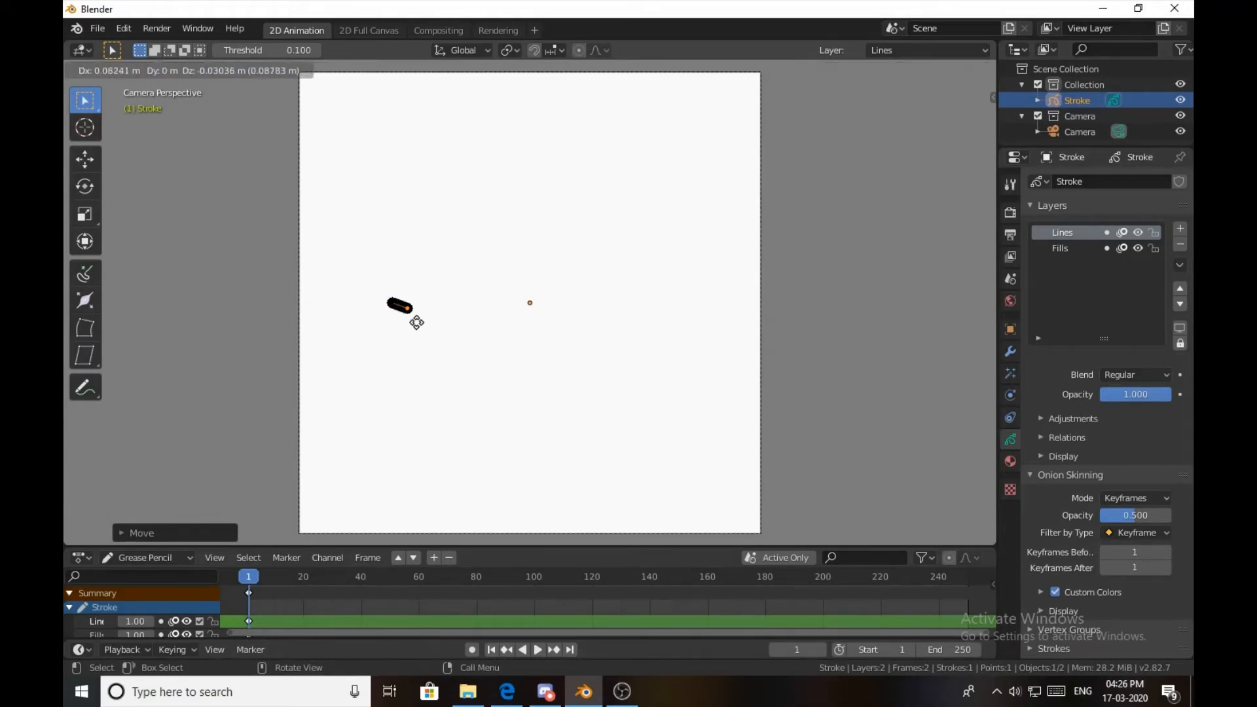
key("x")
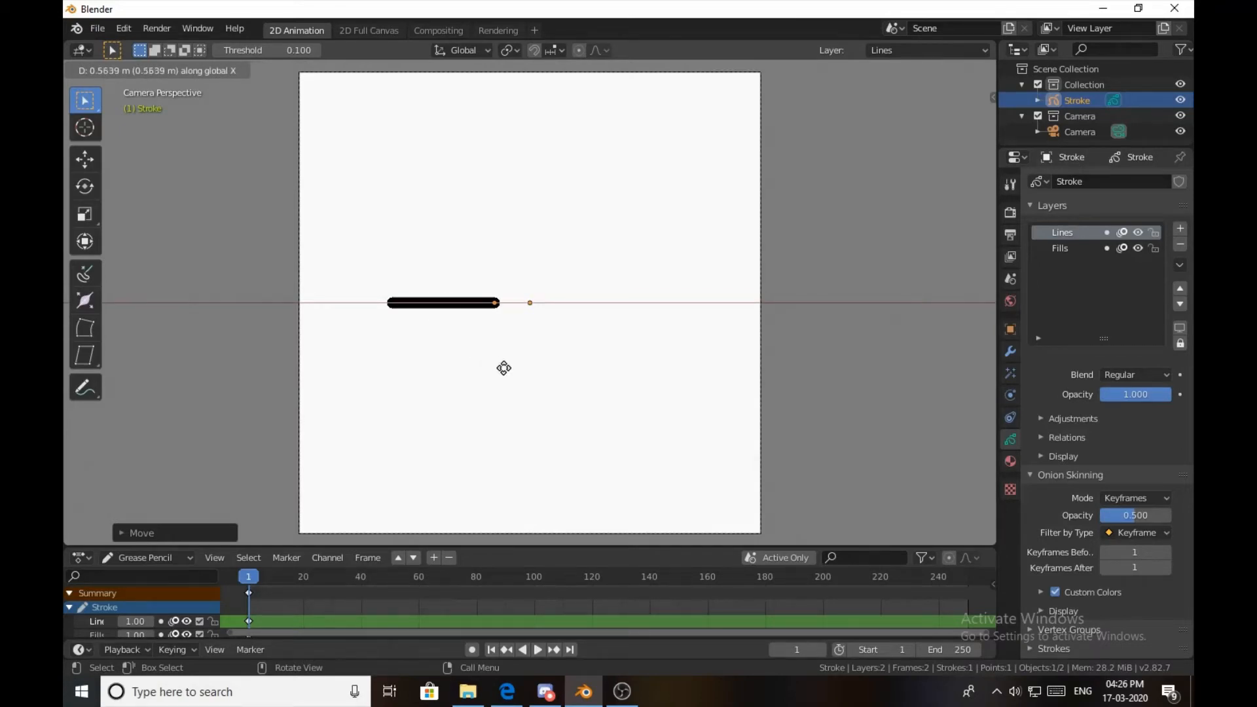
left_click(505, 374)
key("e")
key("x")
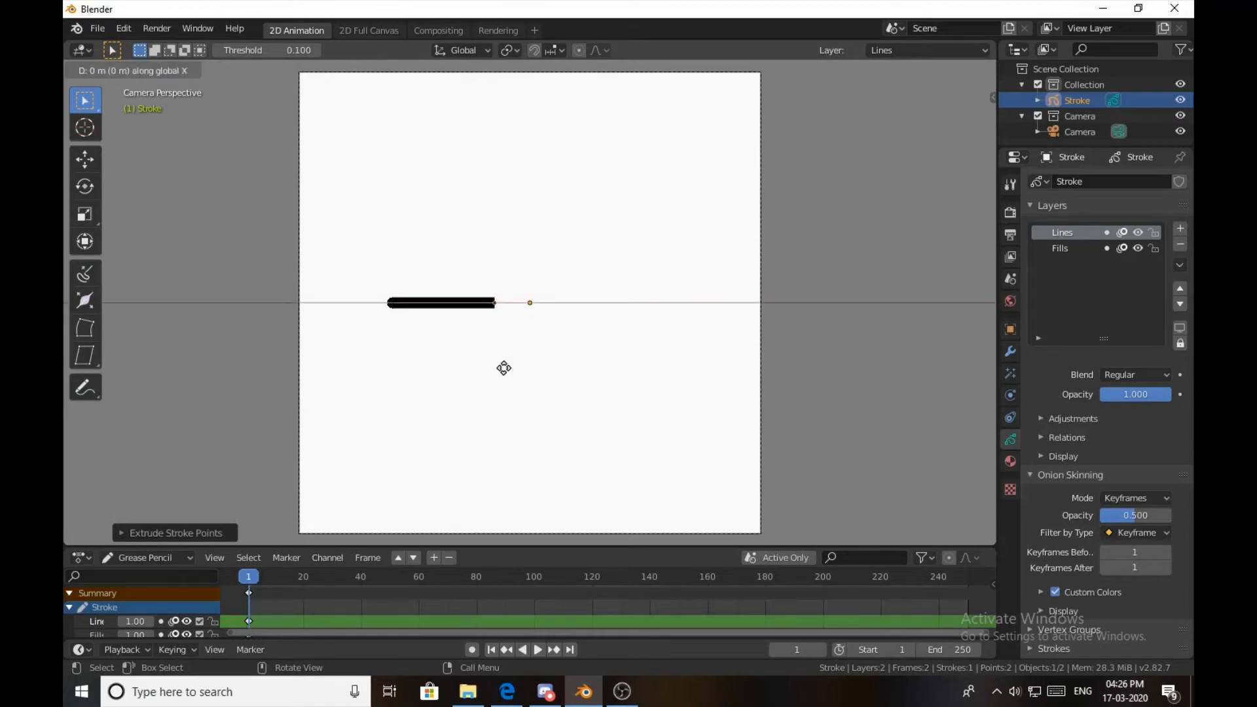
left_click(620, 374)
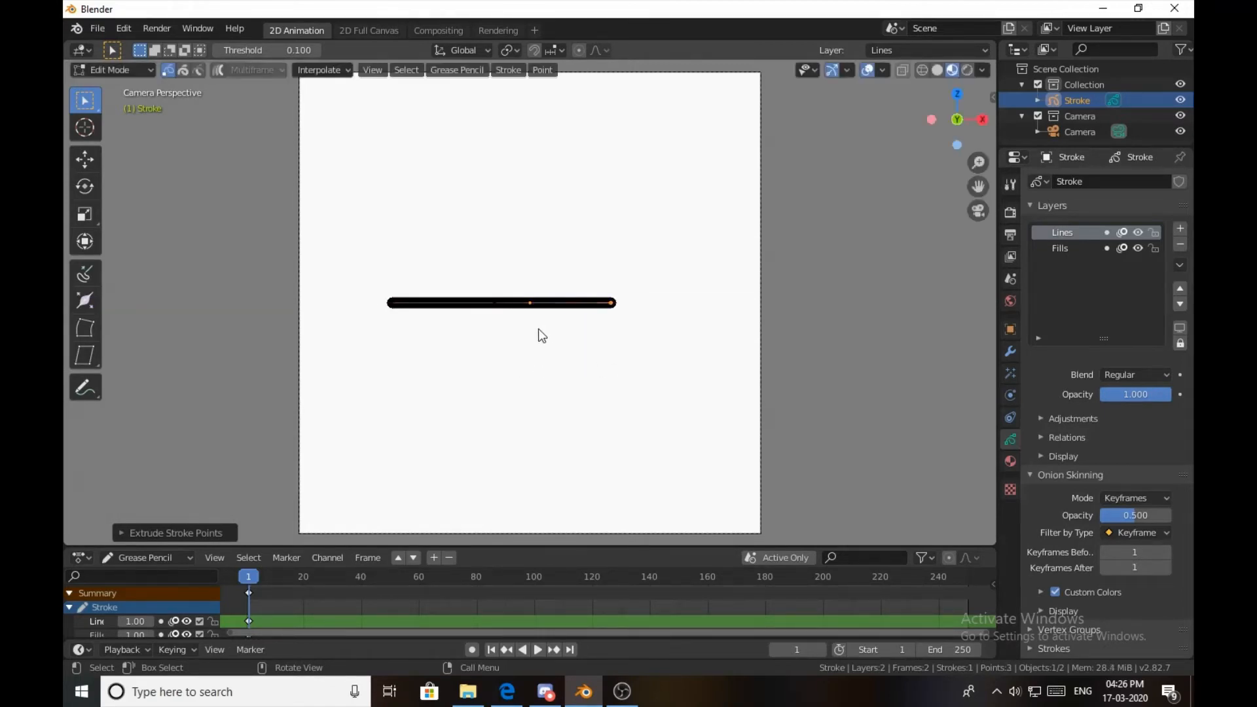
Return the Stroke object to Draw mode and make its Fills layer active.
key("Tab")
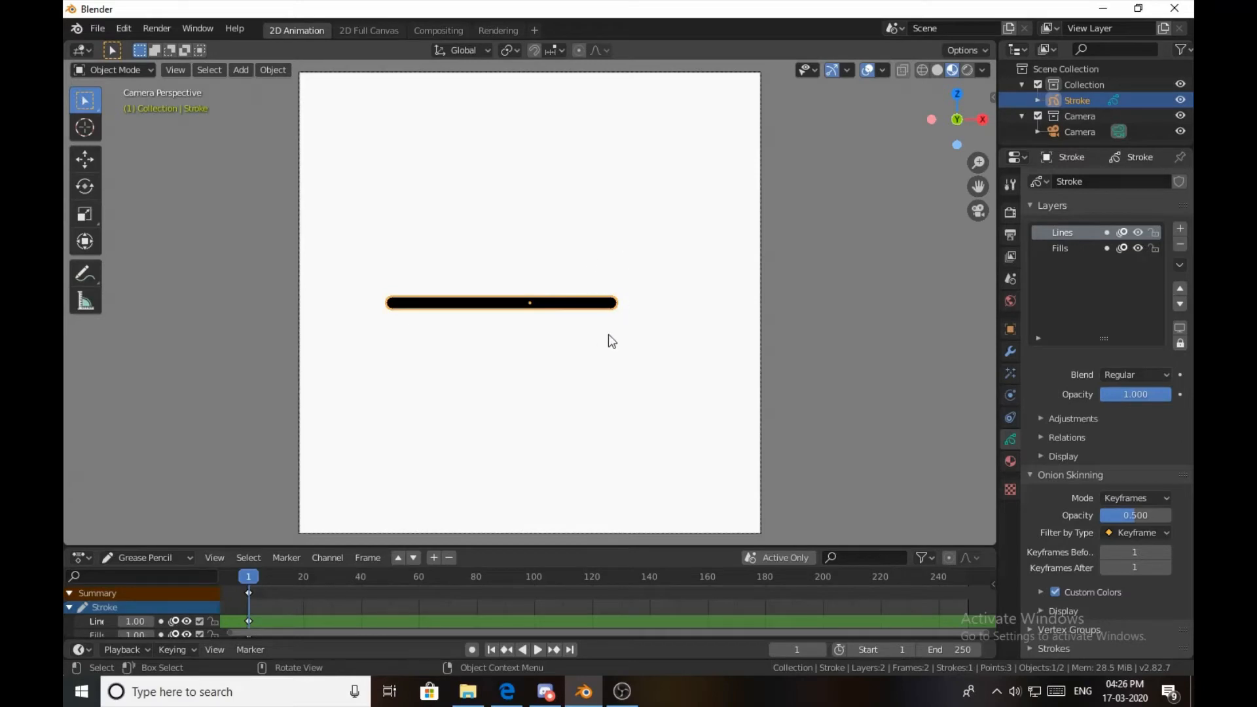
key("Tab")
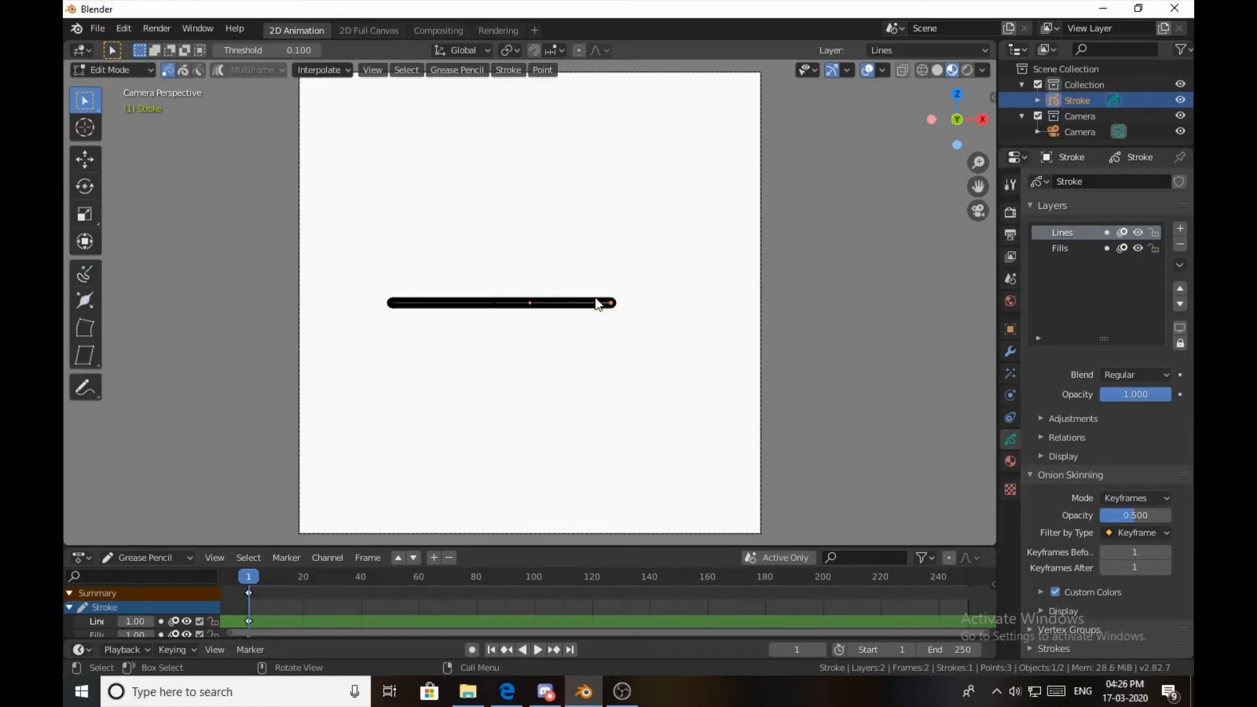
left_click(120, 69)
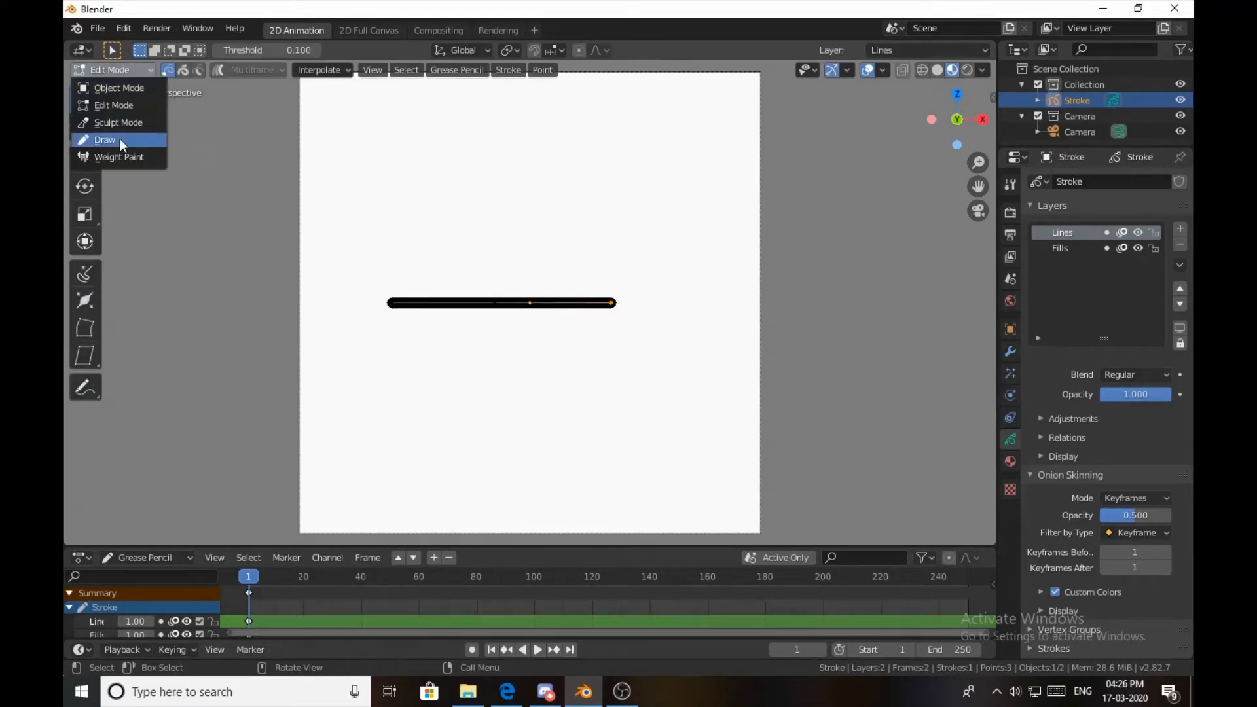
left_click(120, 138)
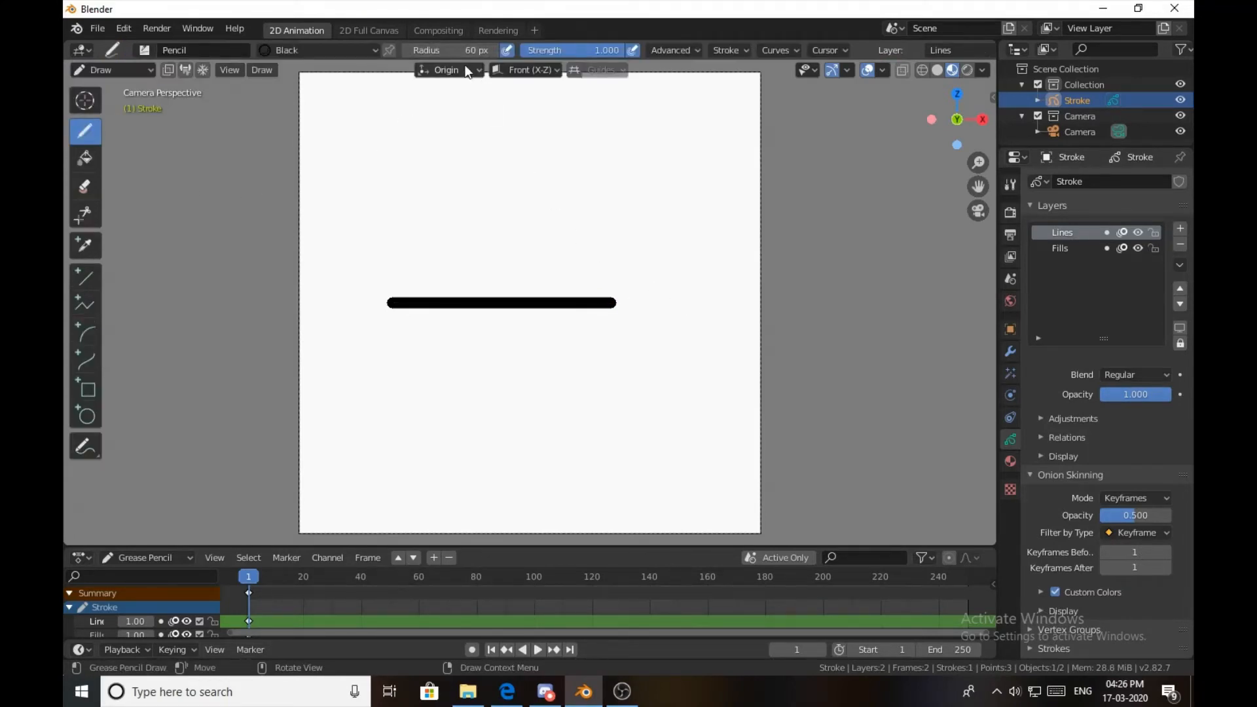
left_click(1060, 249)
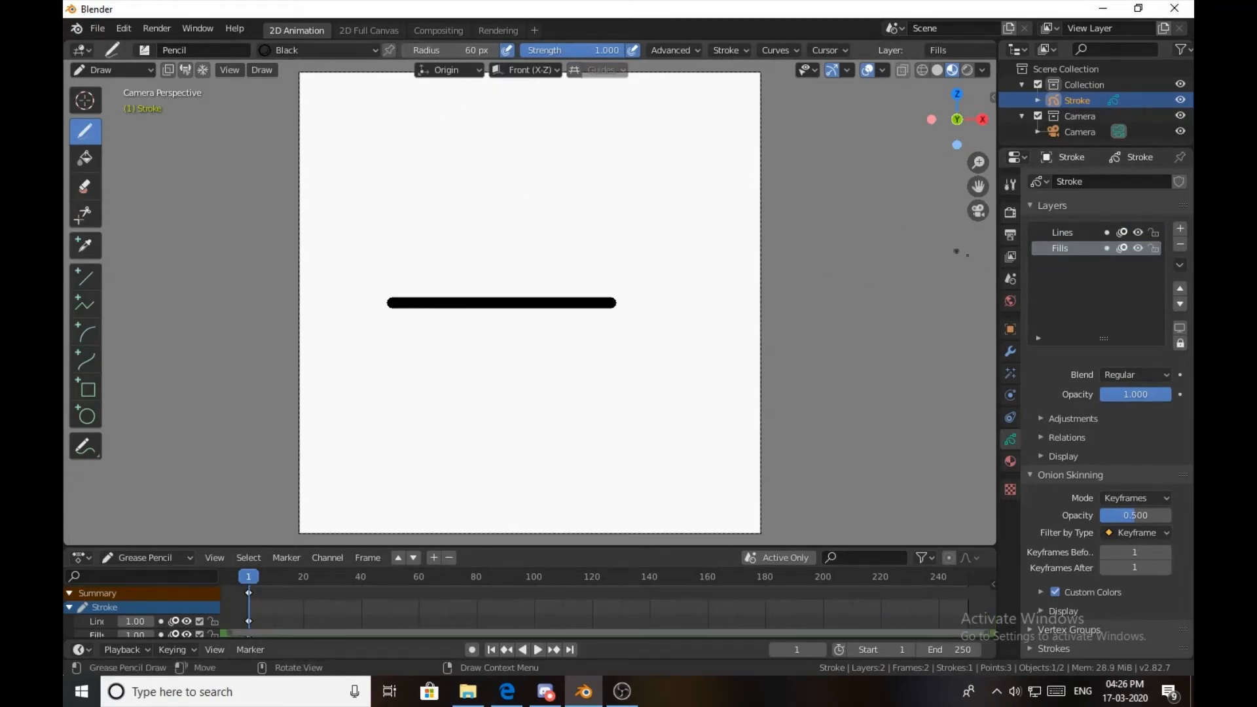
Try a 372 px Pencil dot on the Fills layer just beyond the line's right end, and undo it.
left_click(1058, 236)
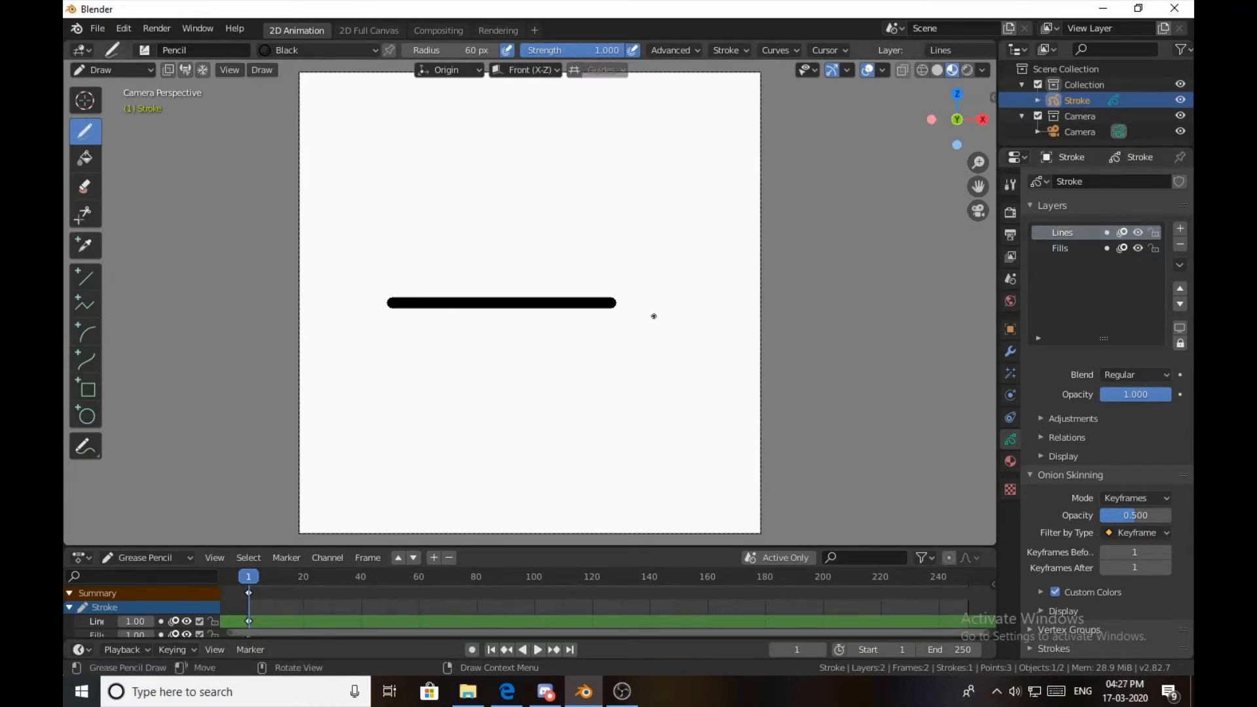
left_click(1048, 251)
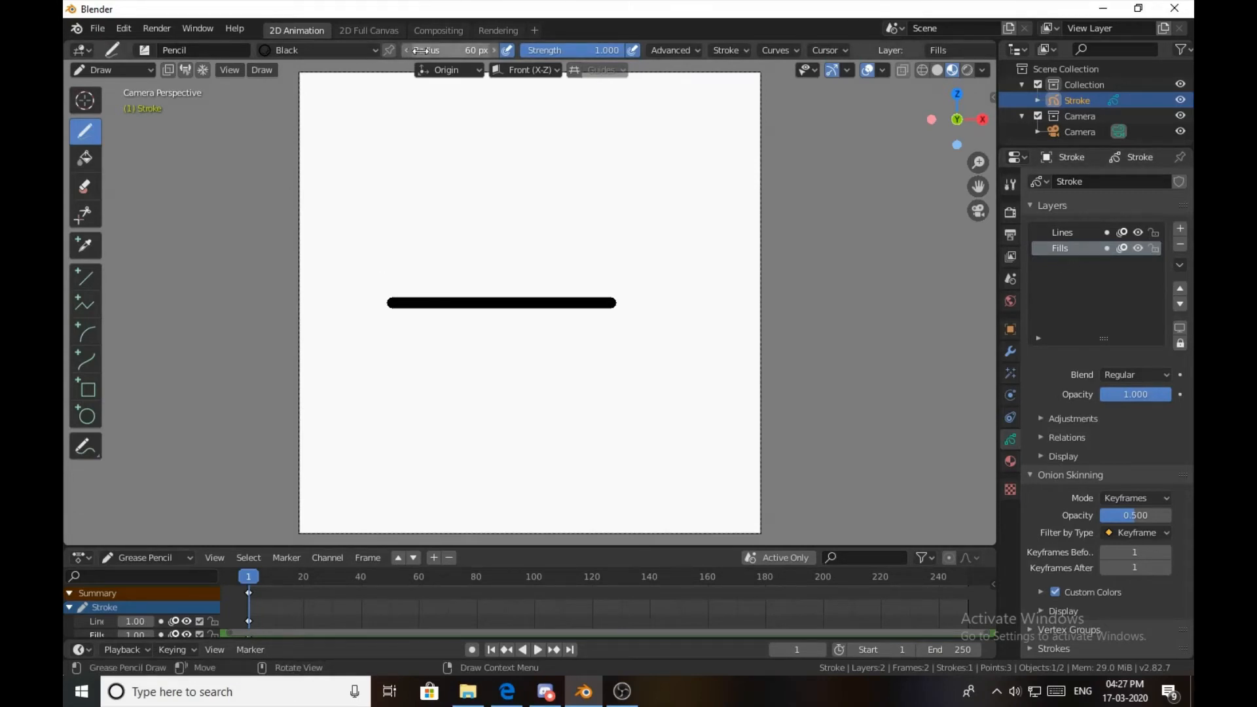
left_click_drag(451, 50, 589, 51)
left_click(648, 303)
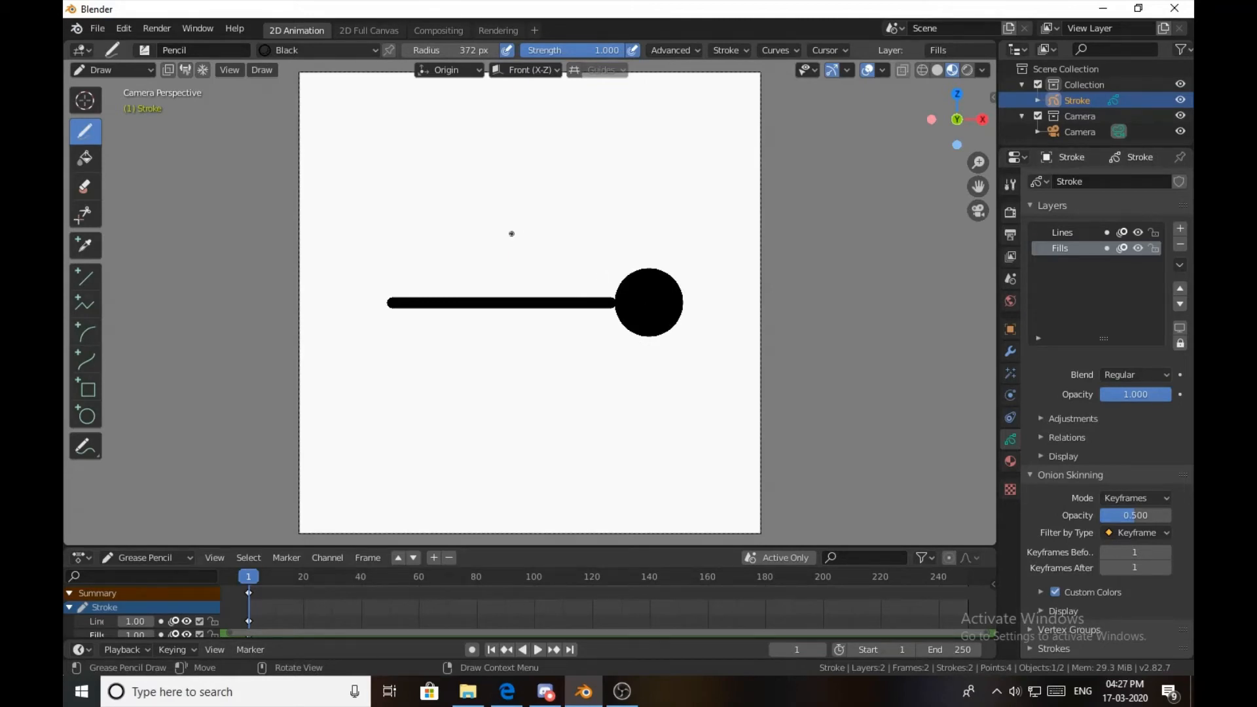
key("ctrl+z")
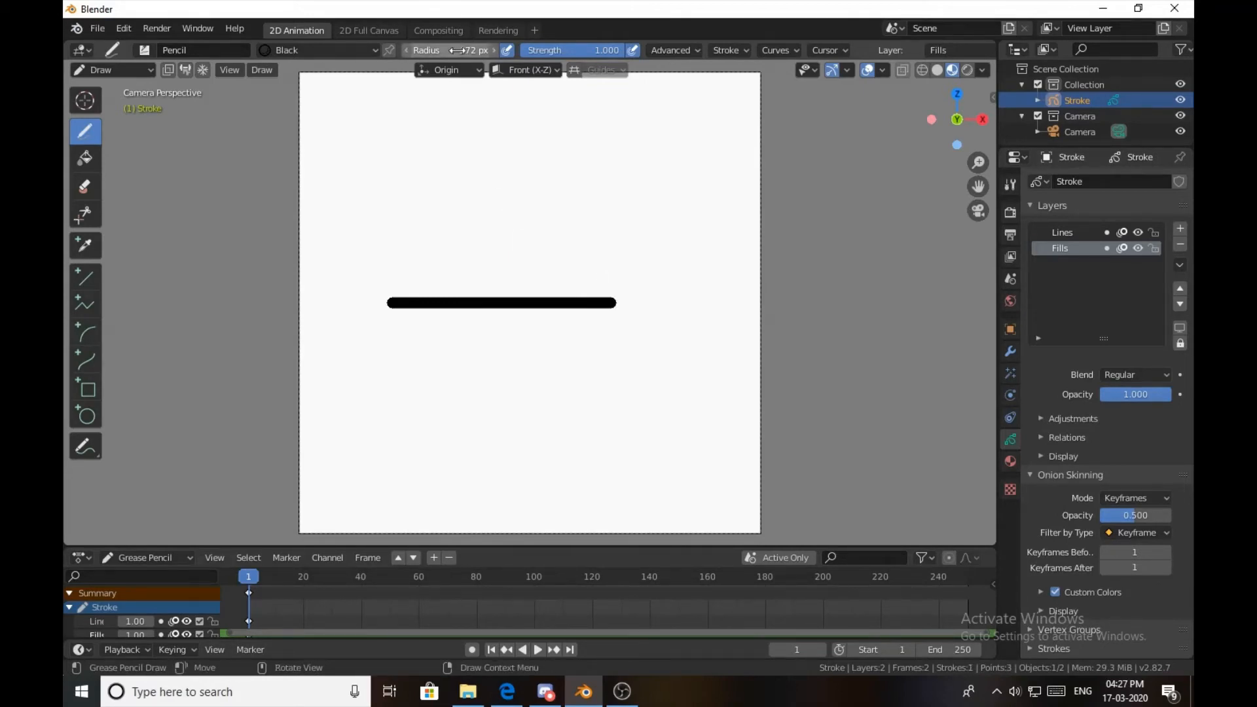
Set the Pencil radius to 300 px and place a dot on the Fills layer just beyond the line's right end.
left_click_drag(468, 51, 461, 51)
left_click_drag(461, 50, 460, 51)
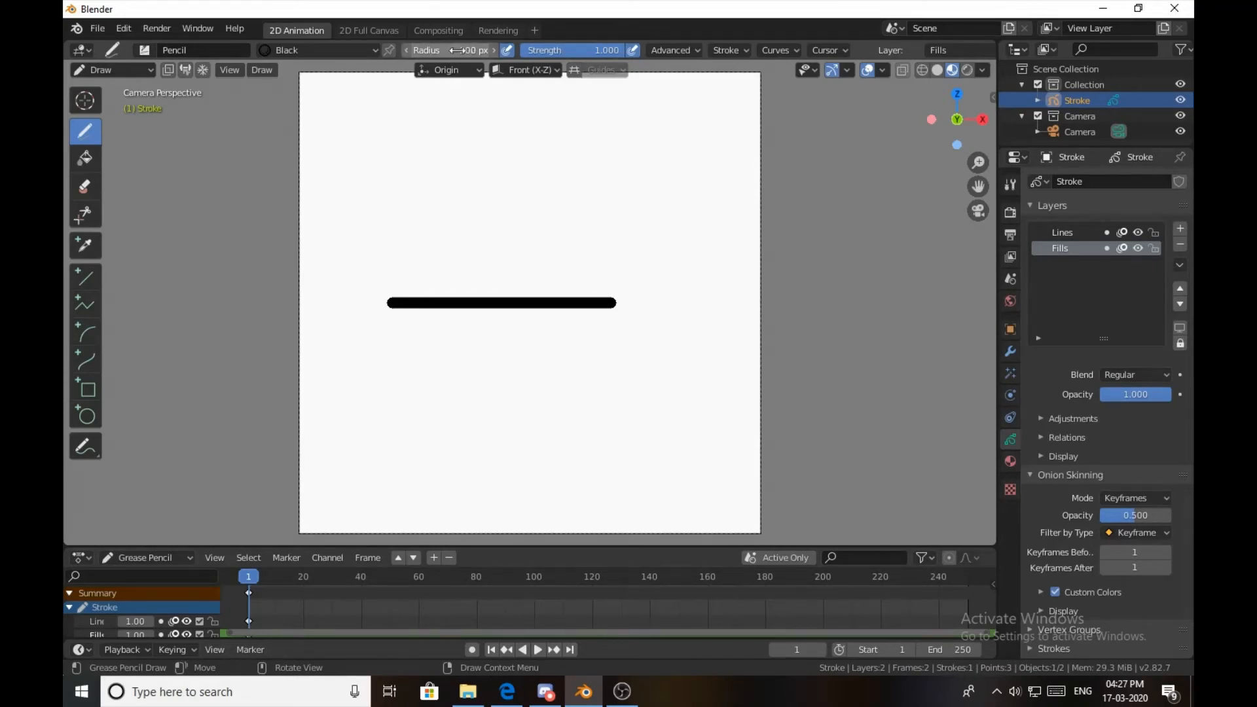
left_click(641, 303)
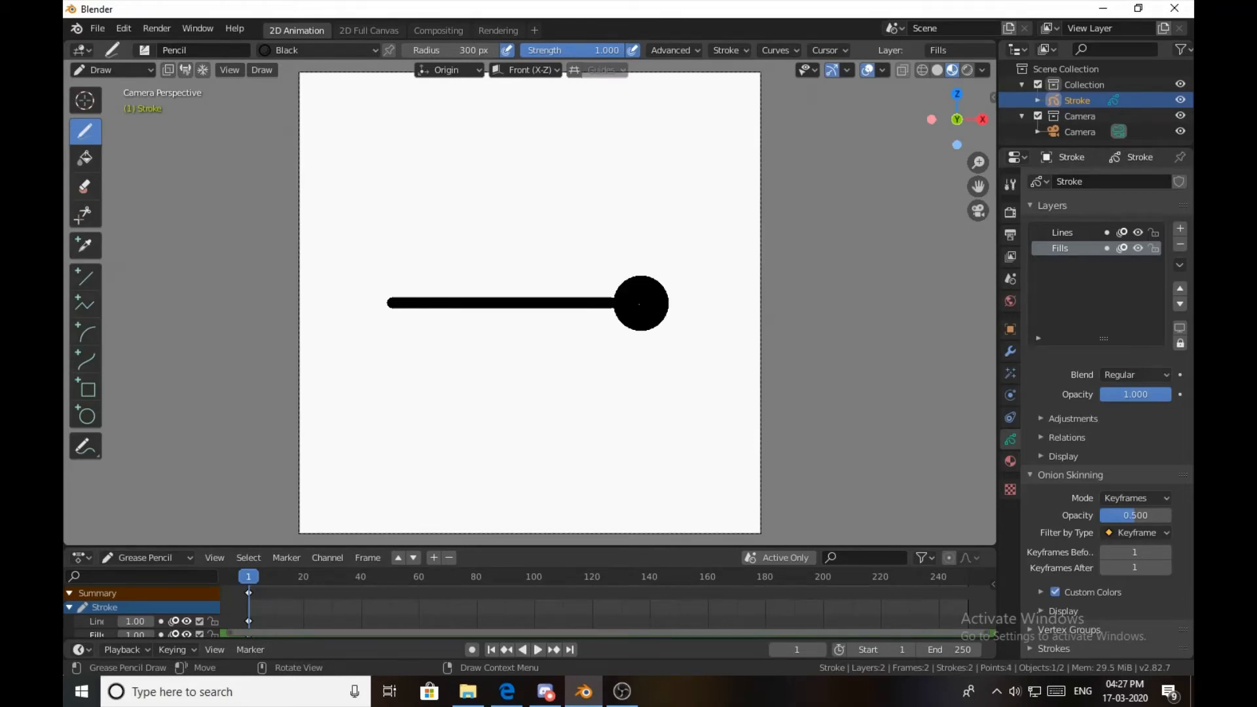
In Edit Mode, snap the large dot to the 3D cursor and move it about 0.58 m along global X, returning to Object Mode.
key("Tab")
left_click(642, 304)
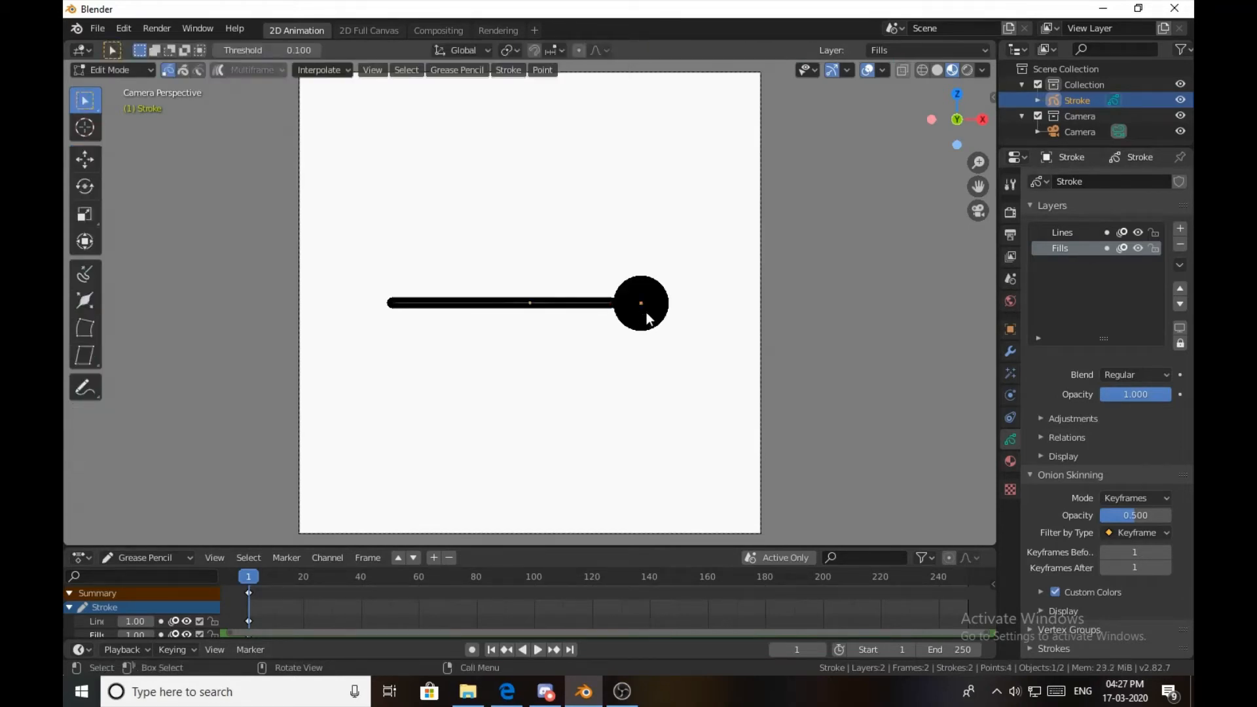
key("shift+s")
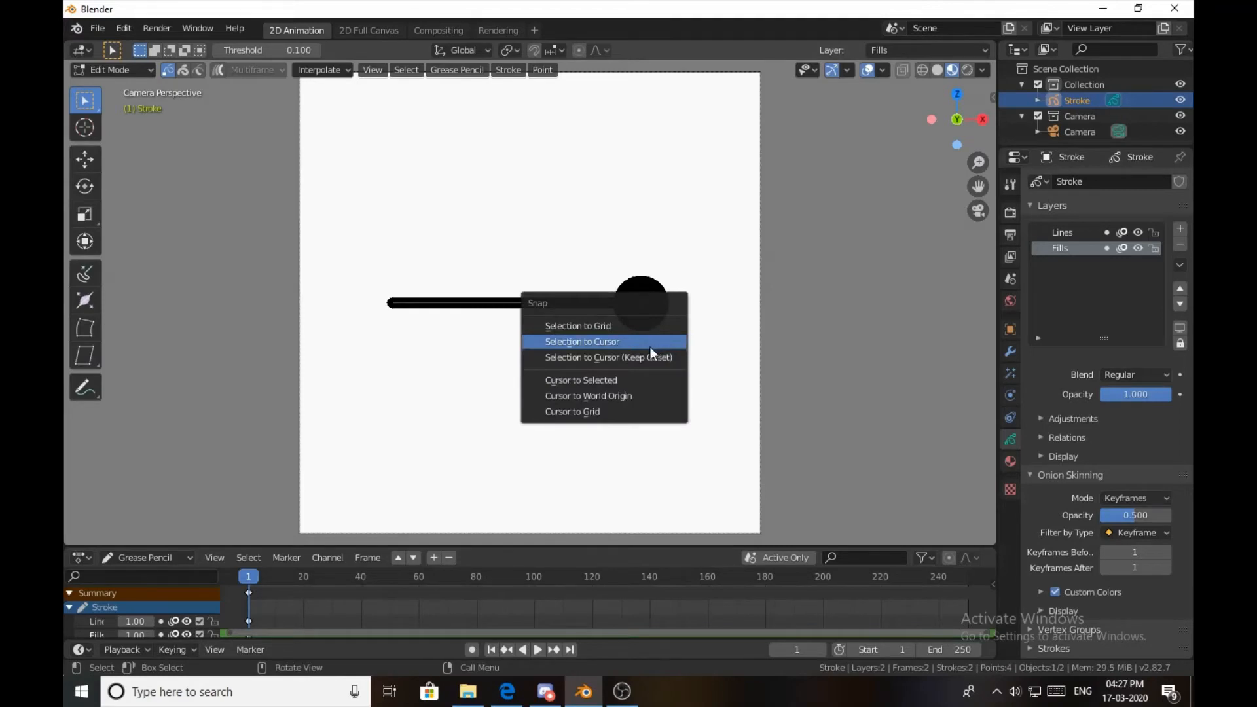
left_click(642, 343)
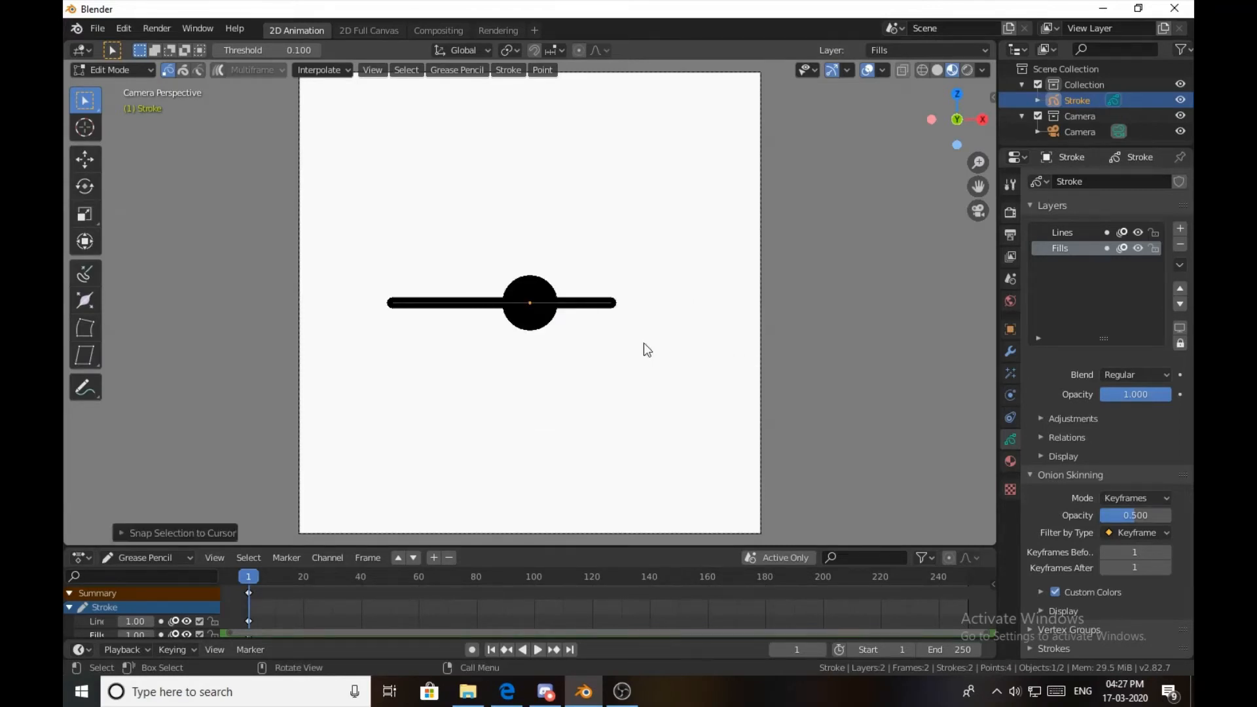
key("g")
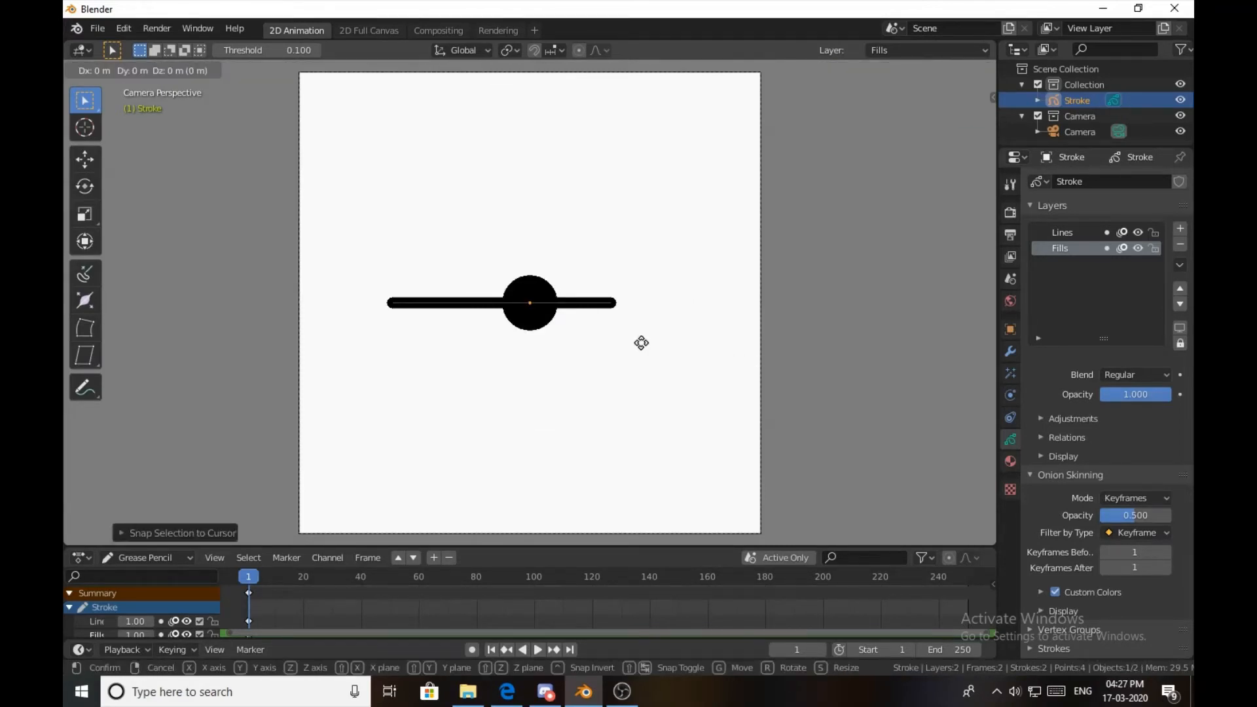
key("x")
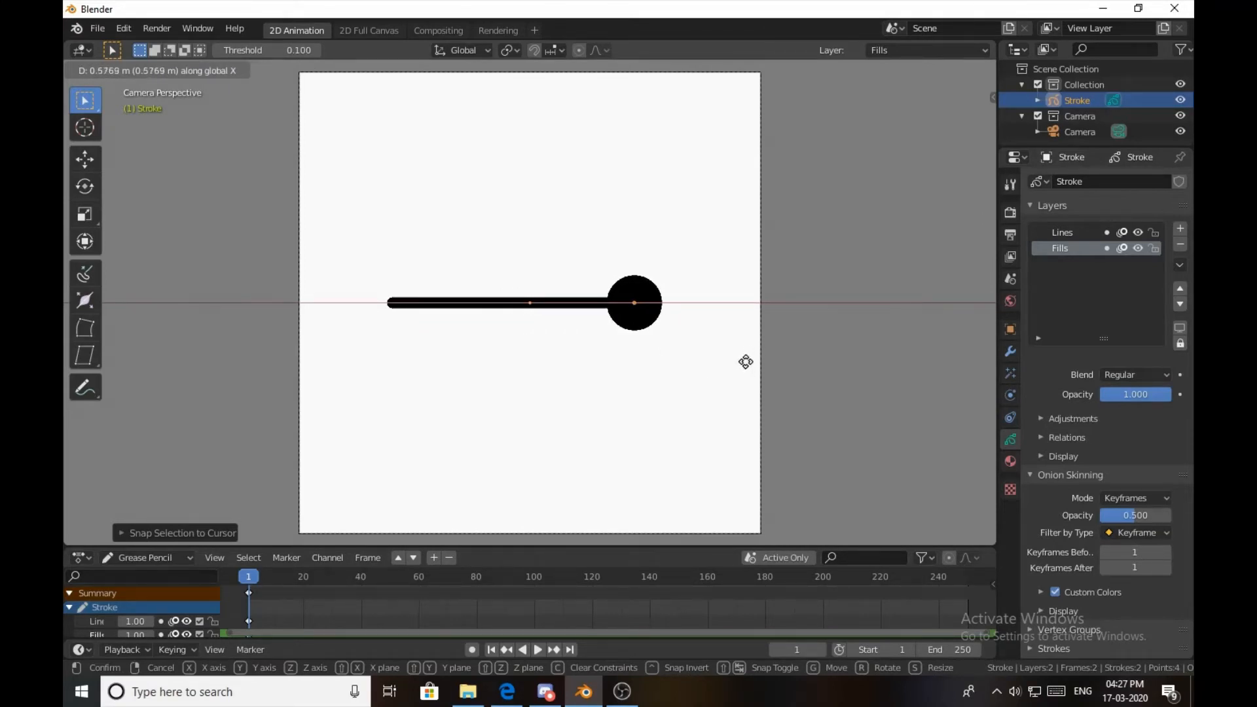
left_click(746, 362)
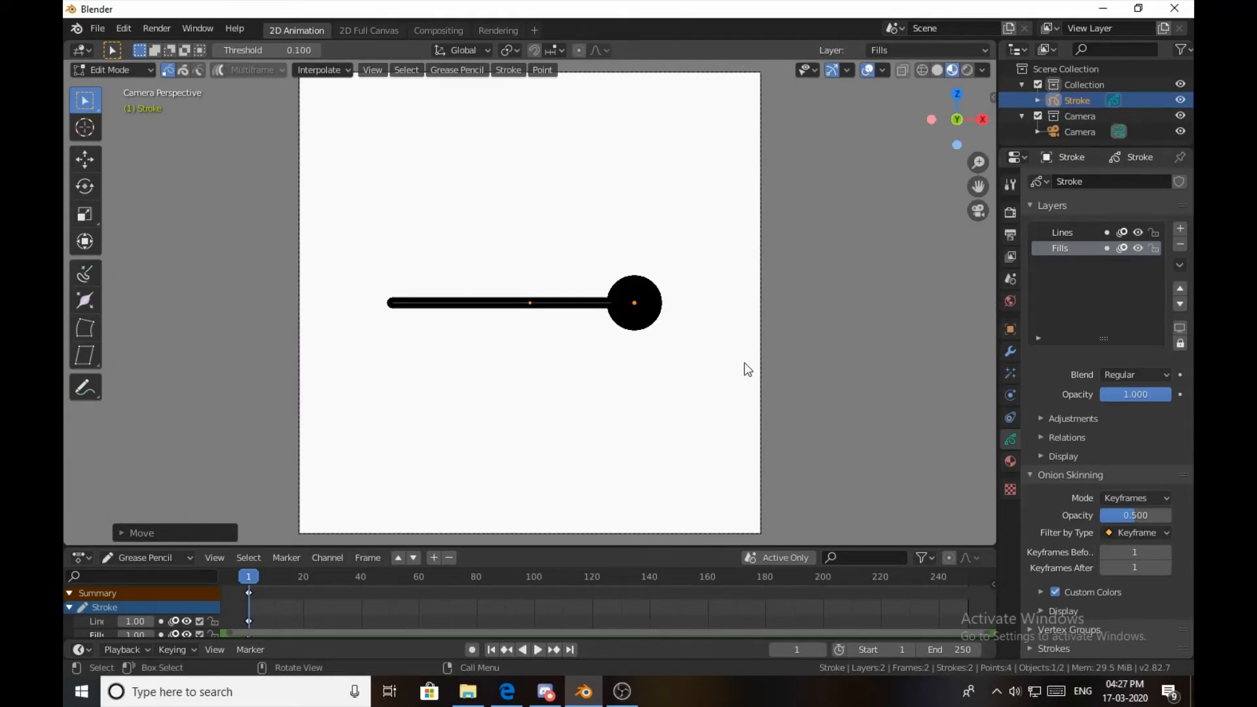
key("Tab")
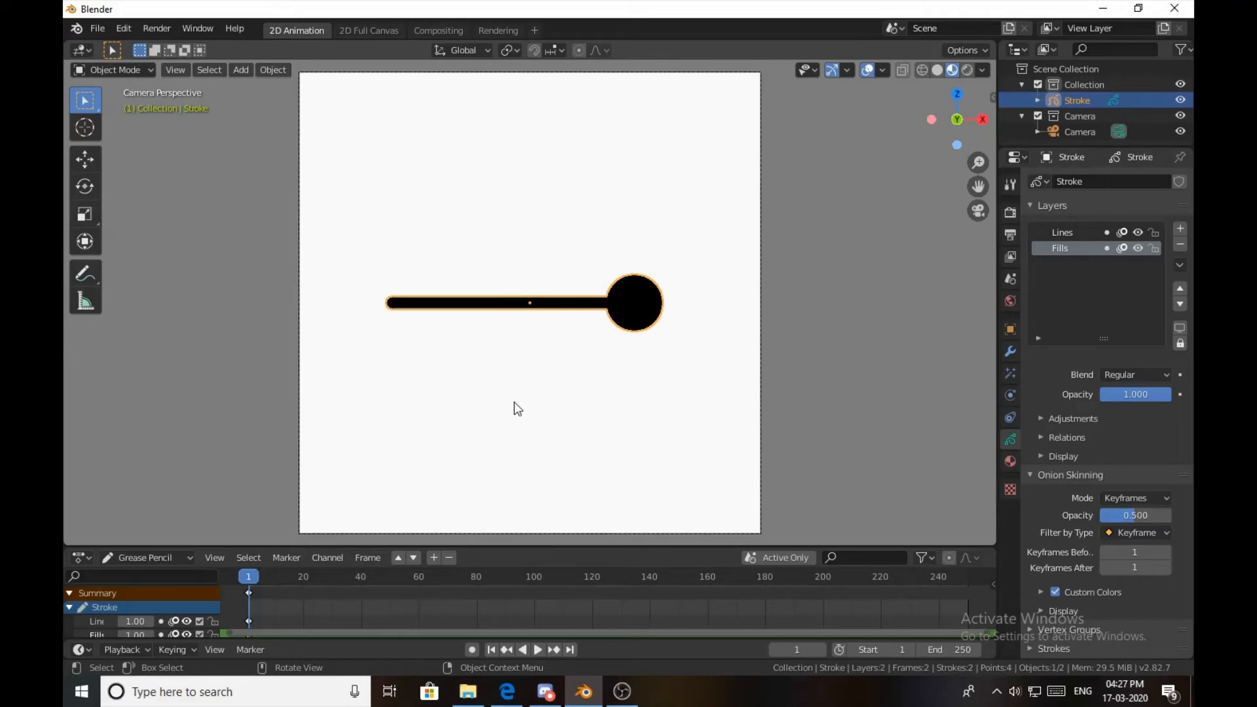
Try rotating the whole Stroke object about its origin.
key("r")
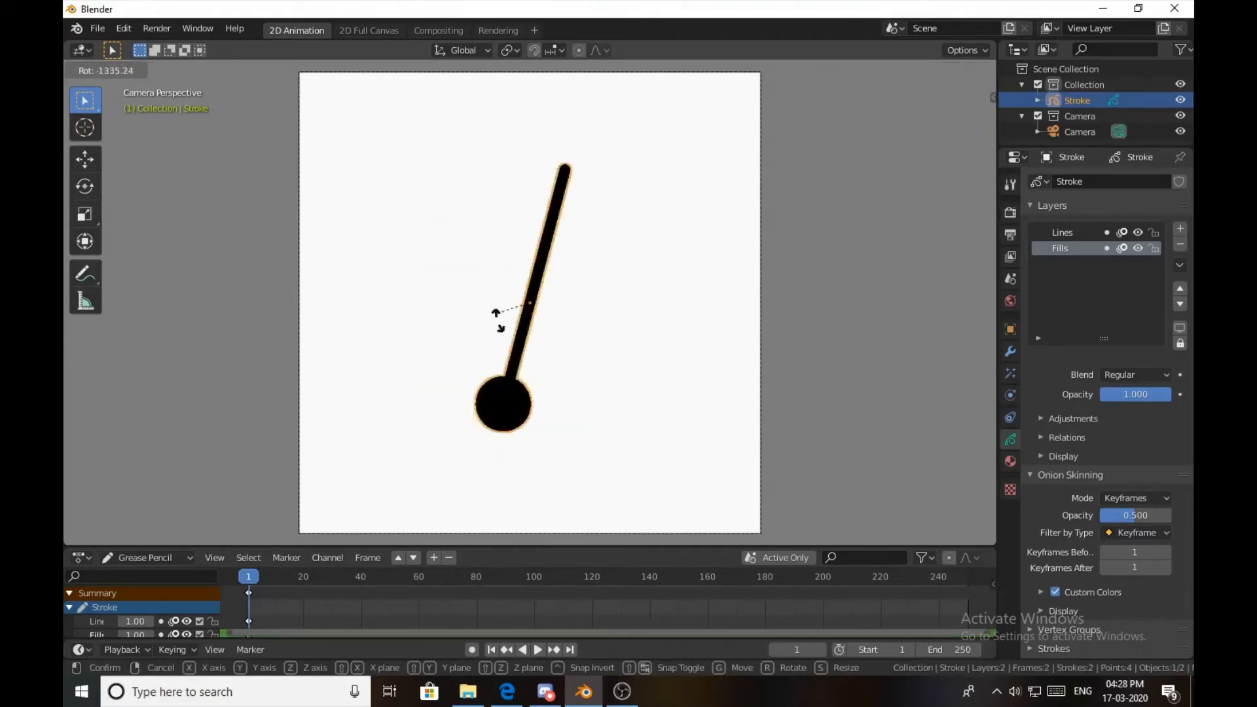
left_click(576, 249)
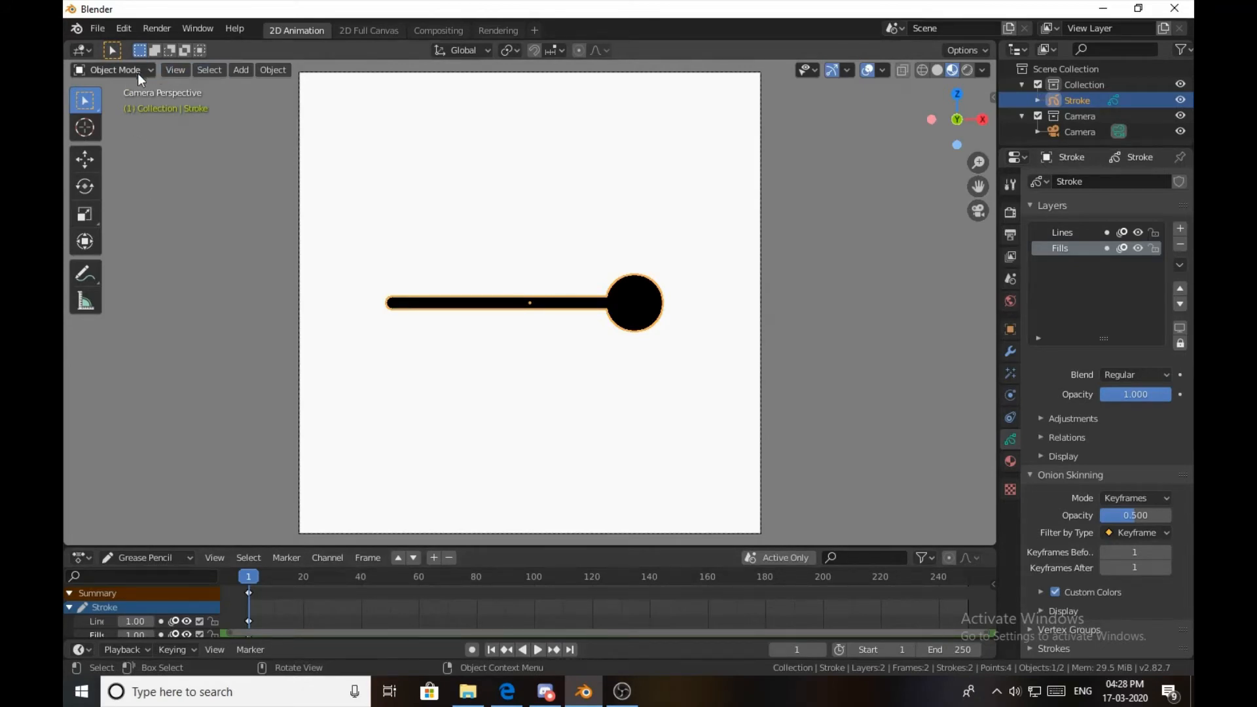
Add an armature with a single bone at the centre of the stroke.
left_click(241, 69)
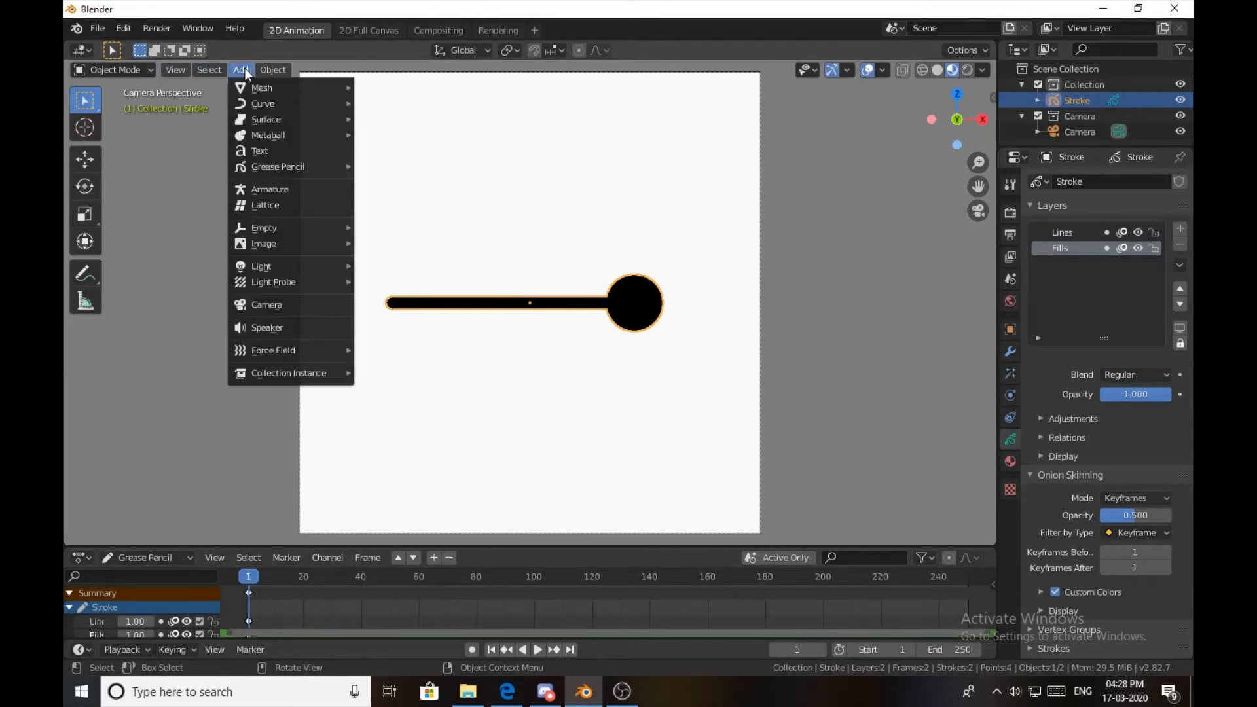
left_click(287, 189)
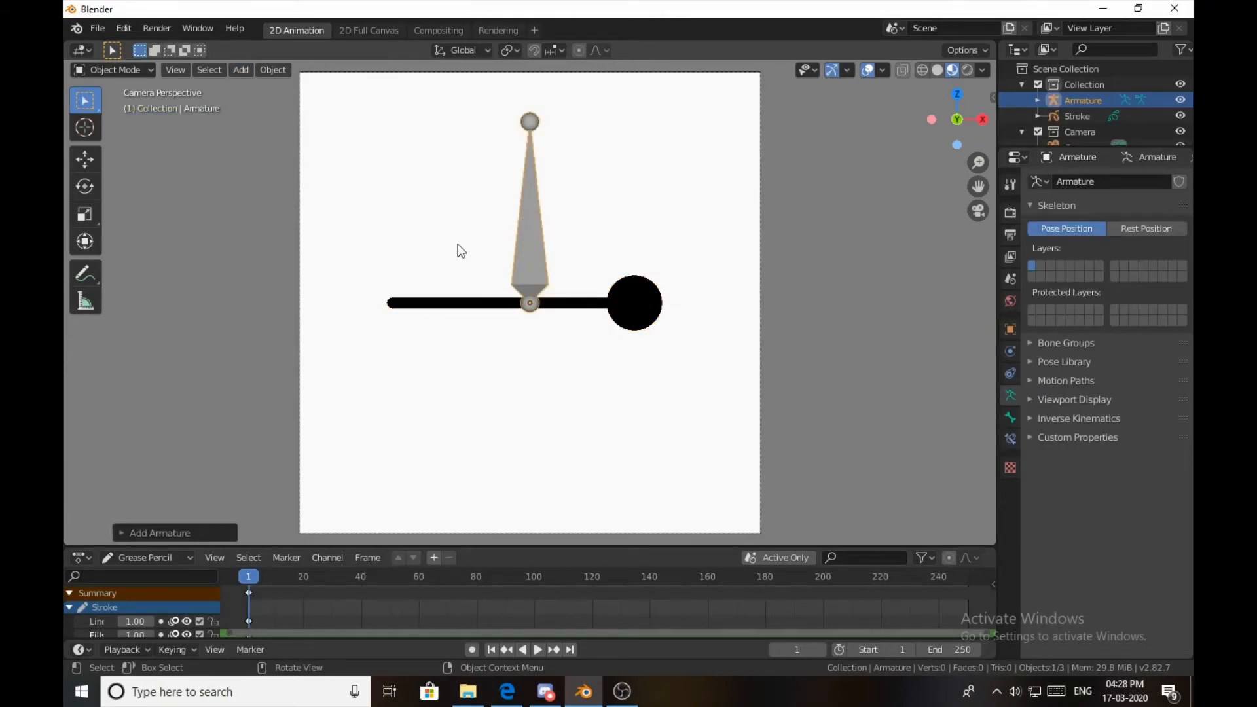
key("KP_1")
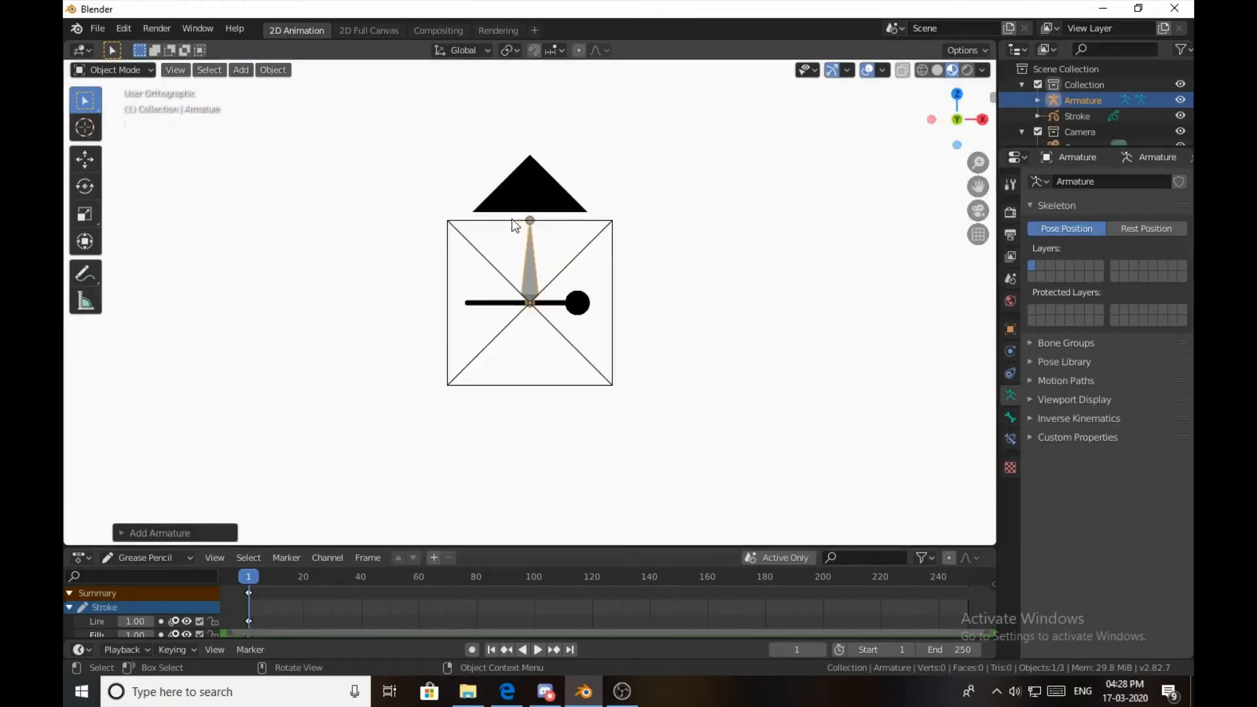
key("KP_0")
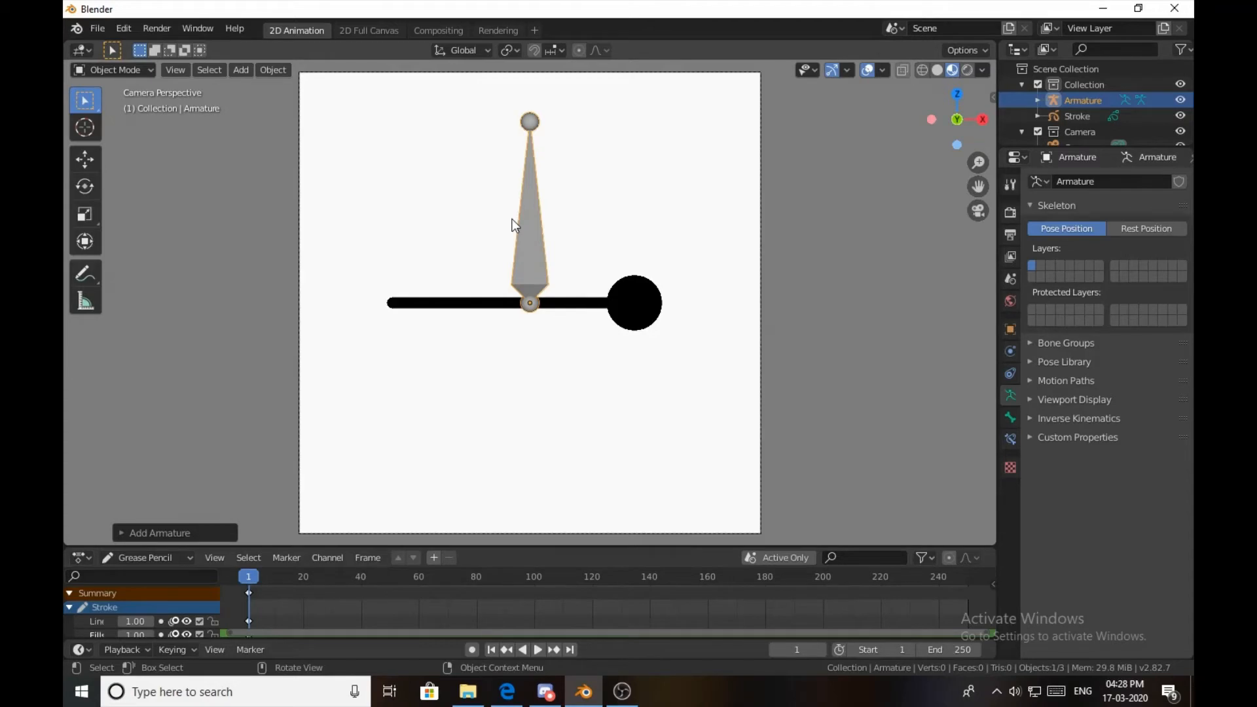
key("KP_1")
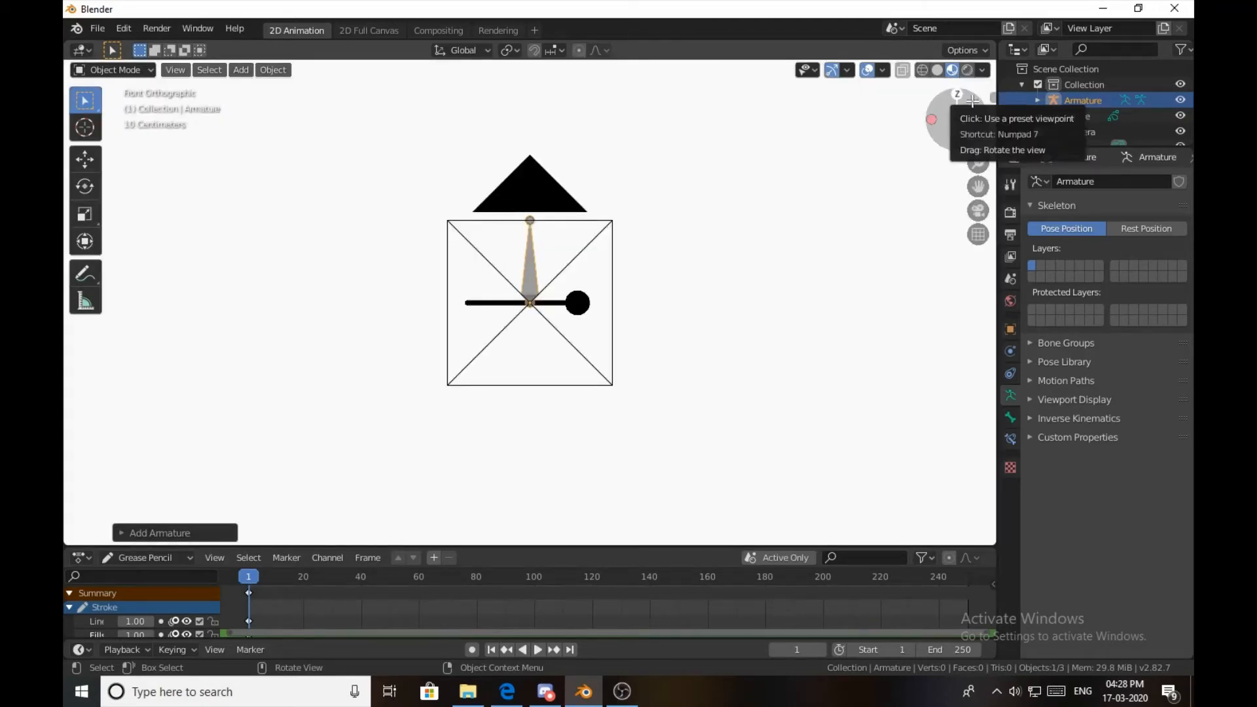
In the armature's Edit Mode, set the bone's tail Z to 0 m and tail Y to 1 m, and return to Object Mode.
middle_click_drag(771, 269, 534, 318)
mouse_move(435, 368)
middle_mouse_down()
mouse_move(555, 382)
mouse_move(549, 350)
mouse_move(402, 331)
mouse_move(477, 364)
mouse_move(557, 443)
mouse_move(625, 440)
mouse_move(659, 390)
mouse_move(587, 325)
mouse_move(517, 436)
mouse_move(592, 398)
mouse_move(477, 390)
mouse_move(501, 386)
mouse_move(502, 359)
middle_mouse_up()
scroll(477, 365, "up", 4)
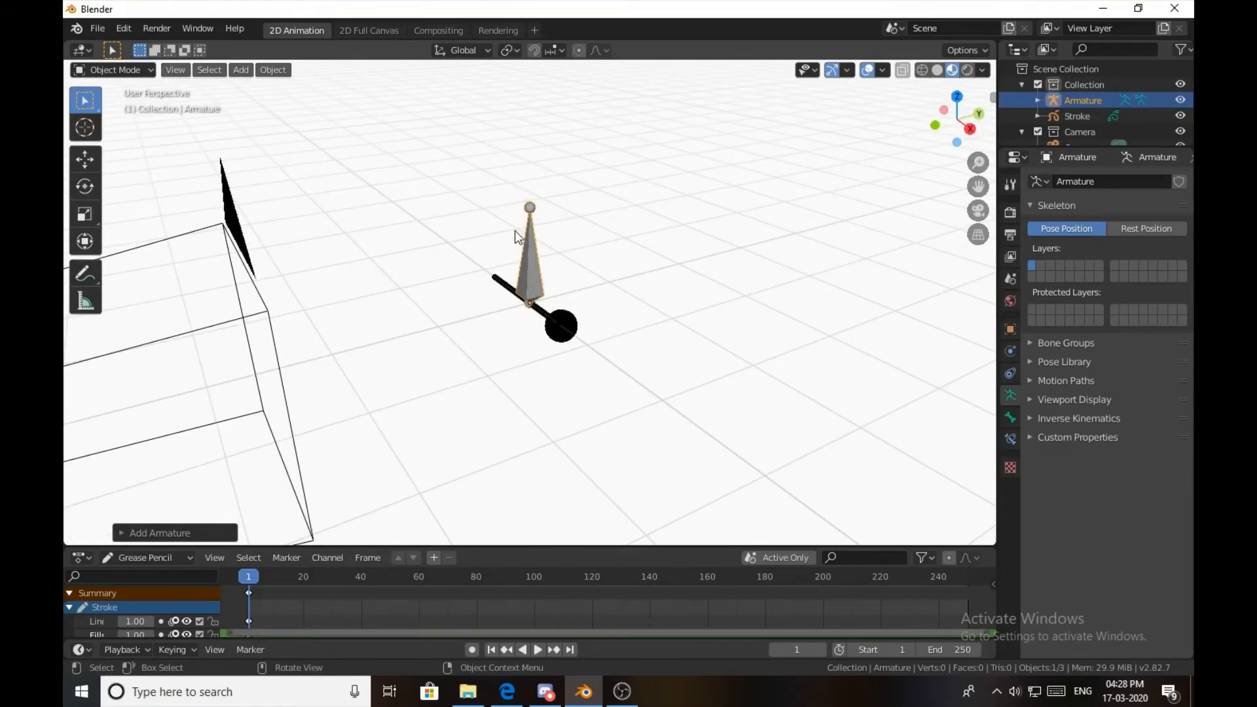
key("Tab")
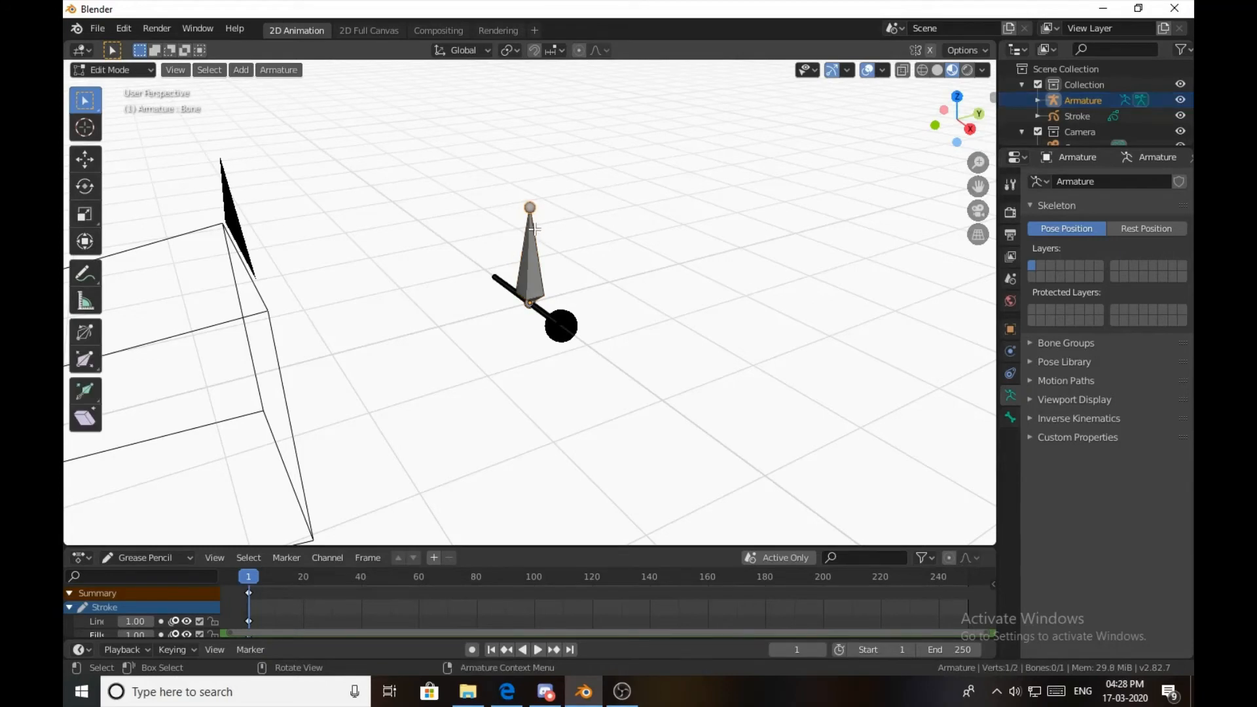
left_click(1010, 416)
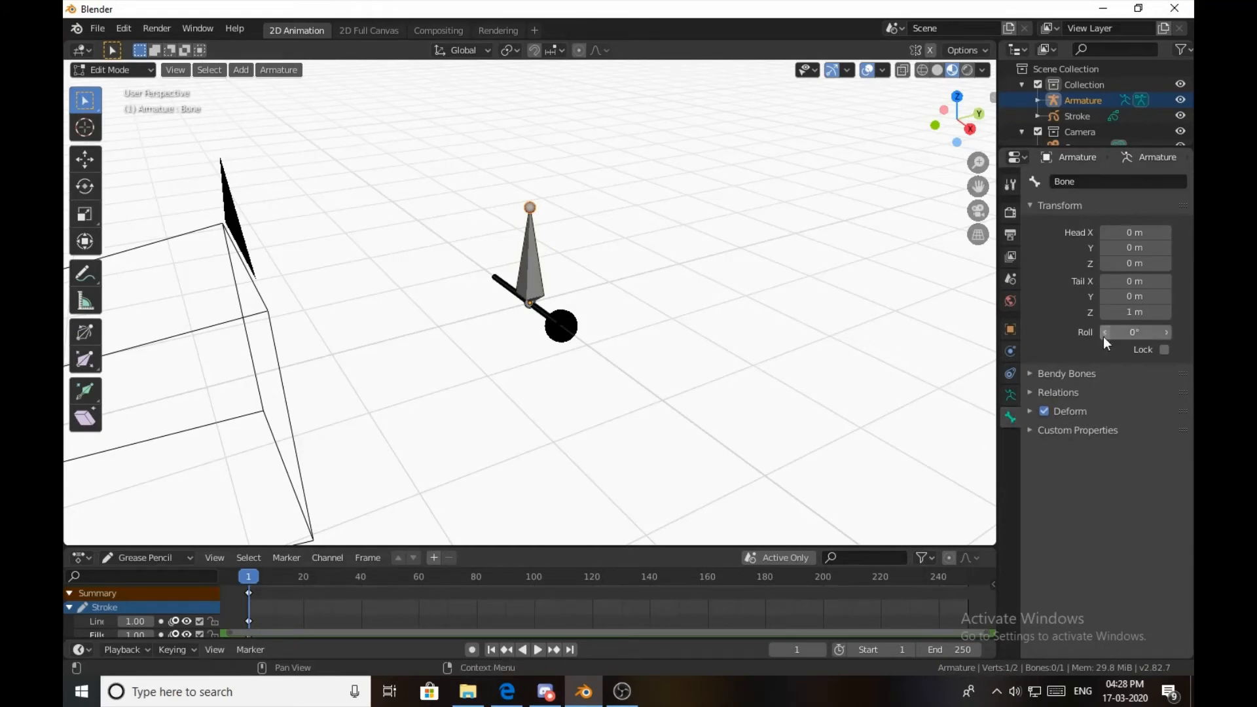
left_click(1121, 314)
type("0")
key("Return")
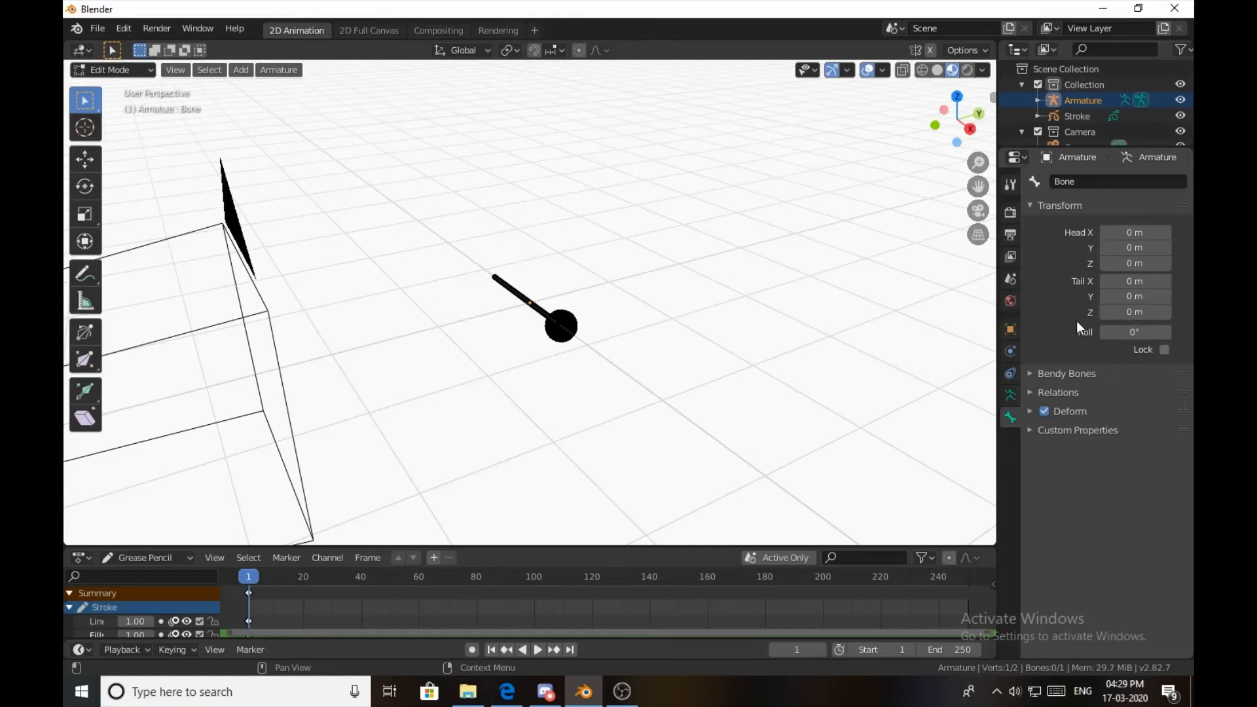
left_click(1126, 297)
type("1")
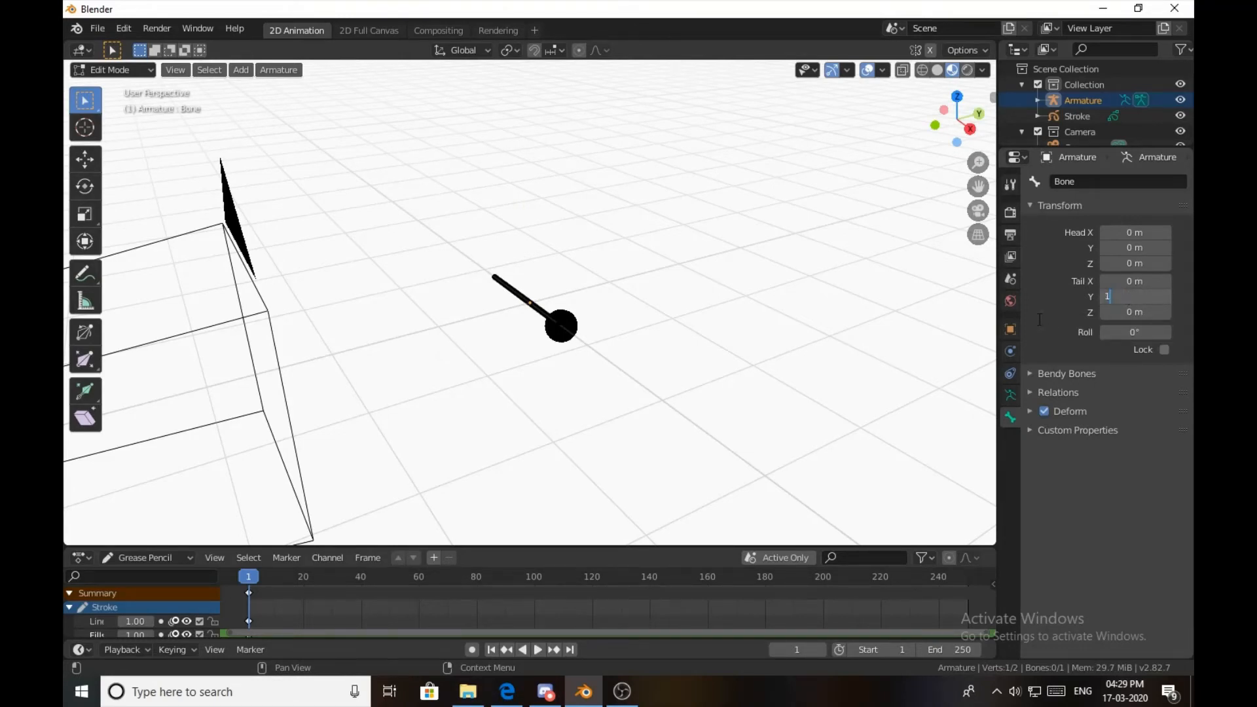
key("Return")
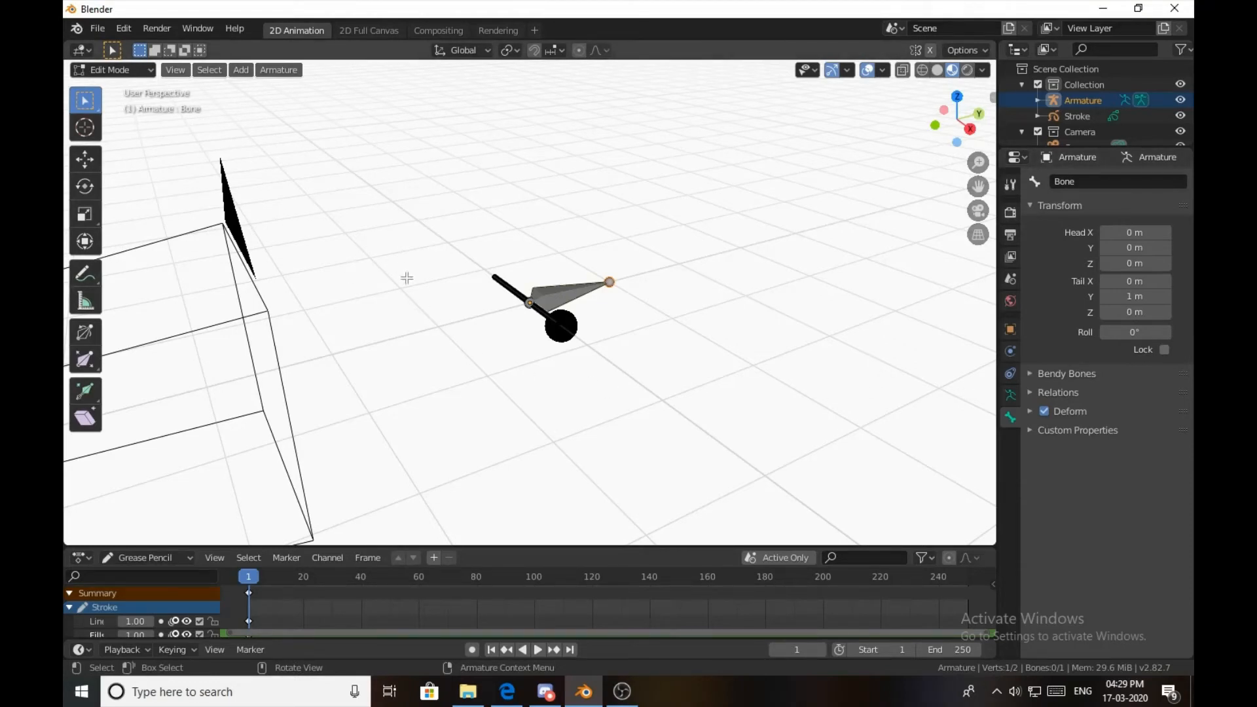
key("Tab")
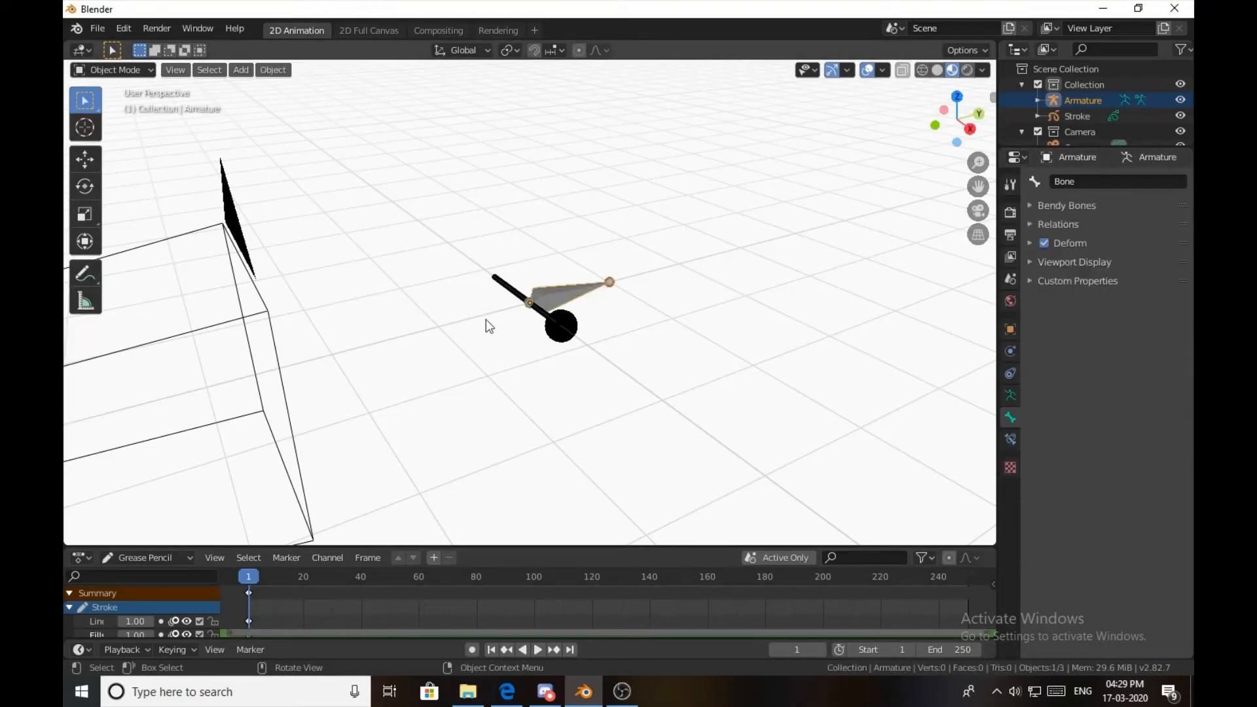
In the Stroke object's Edit Mode, snap the 3D cursor to the selected point at the line's plain end and turn on the 3D Cursor overlay.
left_click(510, 292)
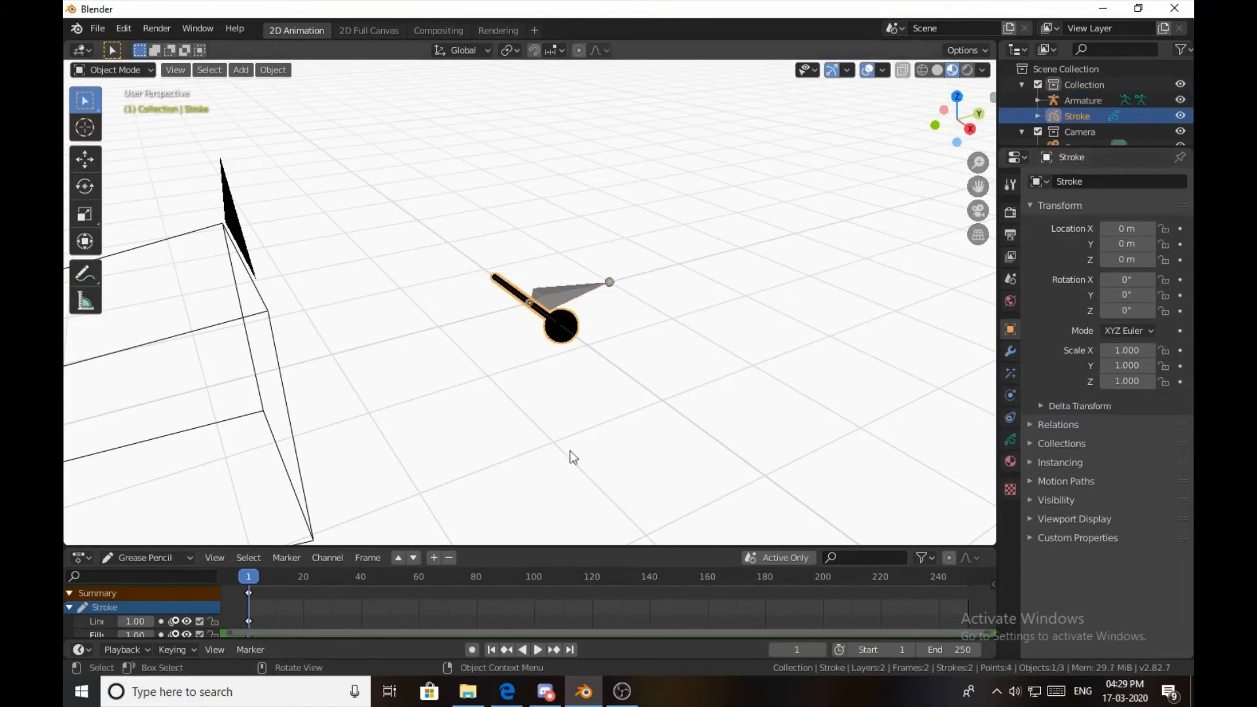
key("Tab")
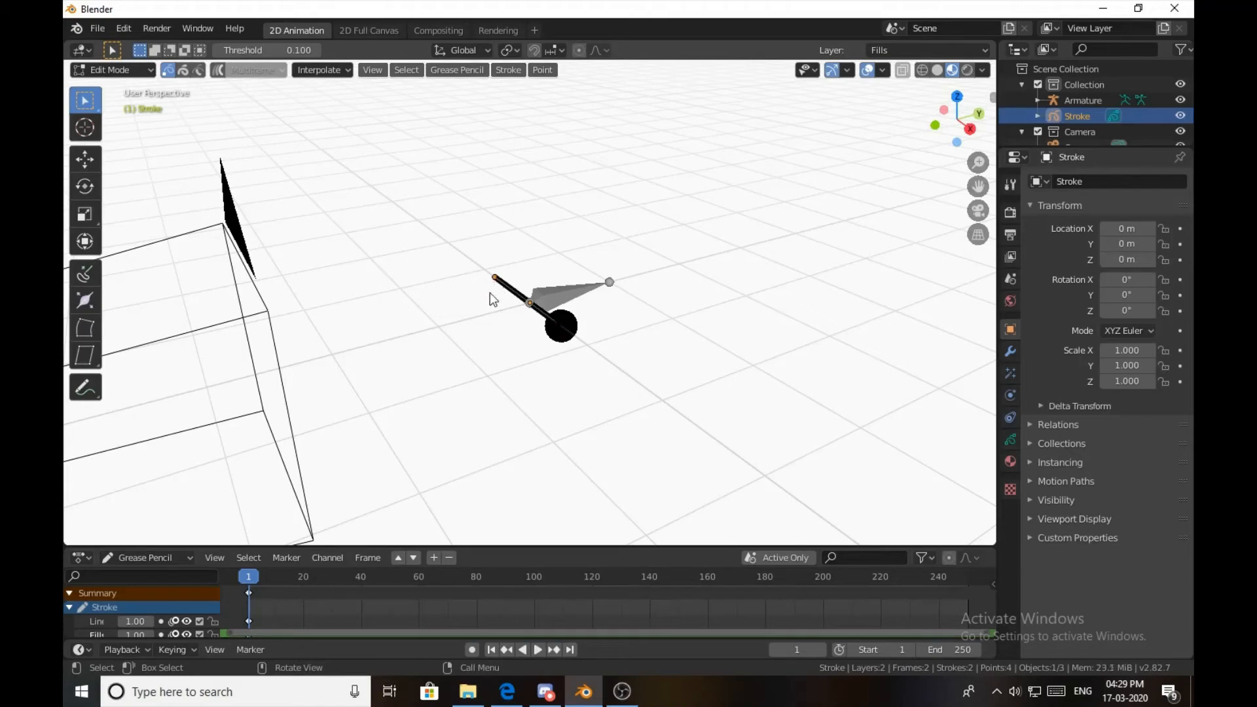
middle_click_drag(454, 348, 568, 354)
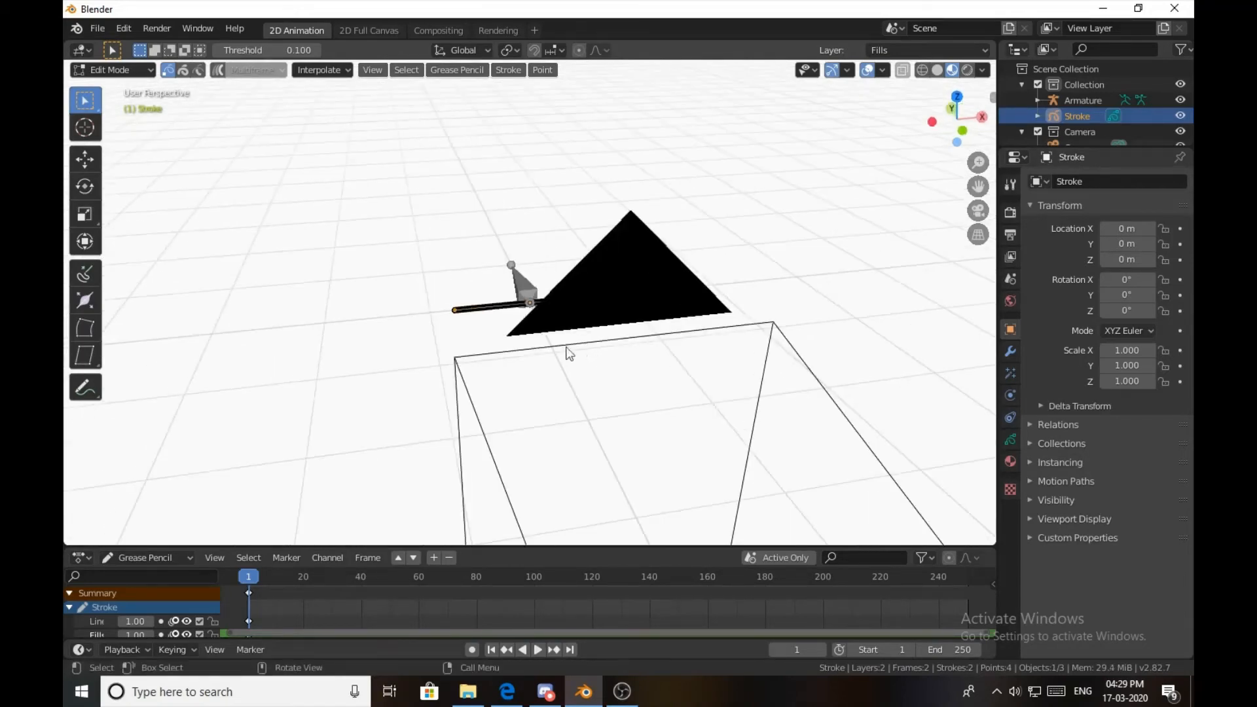
scroll(524, 343, "up", 5)
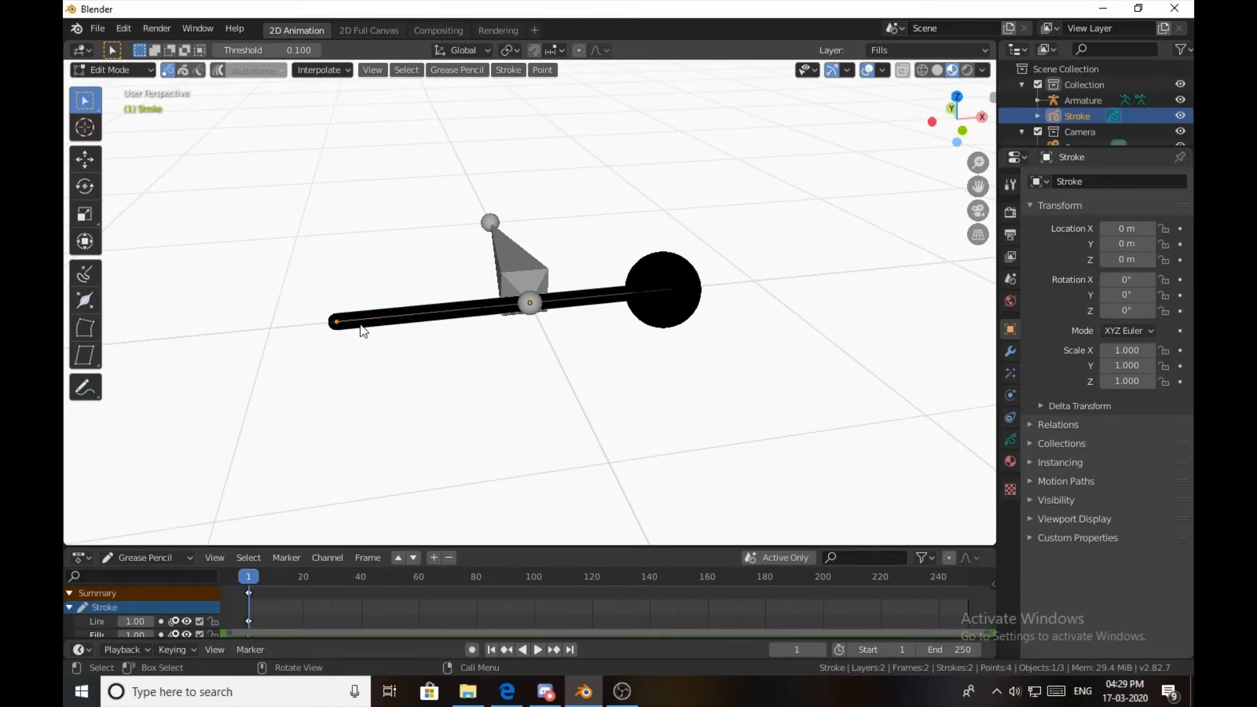
key("shift+s")
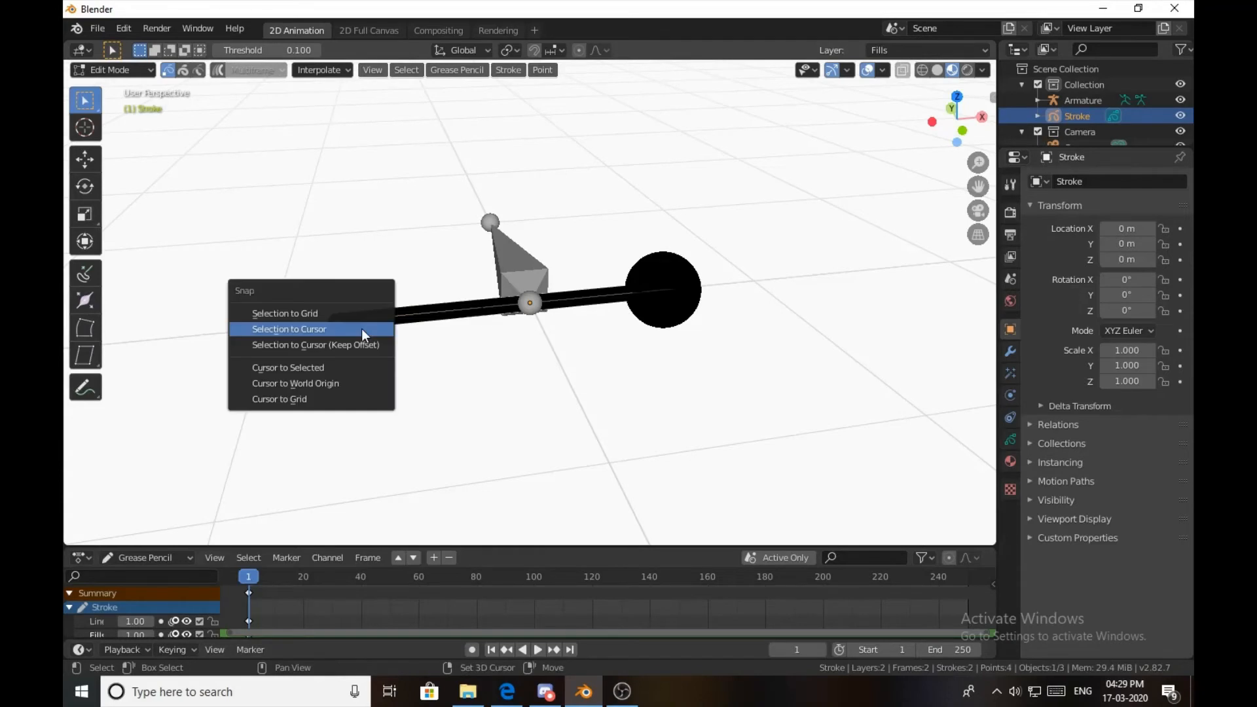
left_click(343, 367)
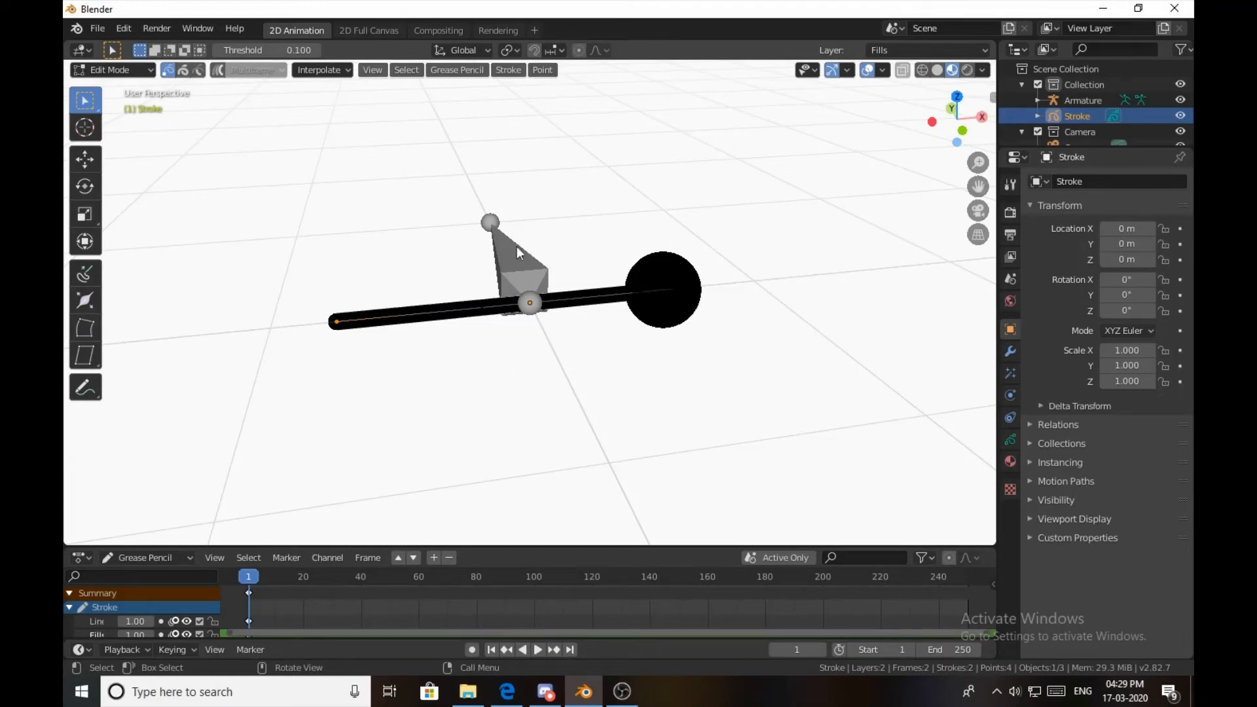
left_click(883, 70)
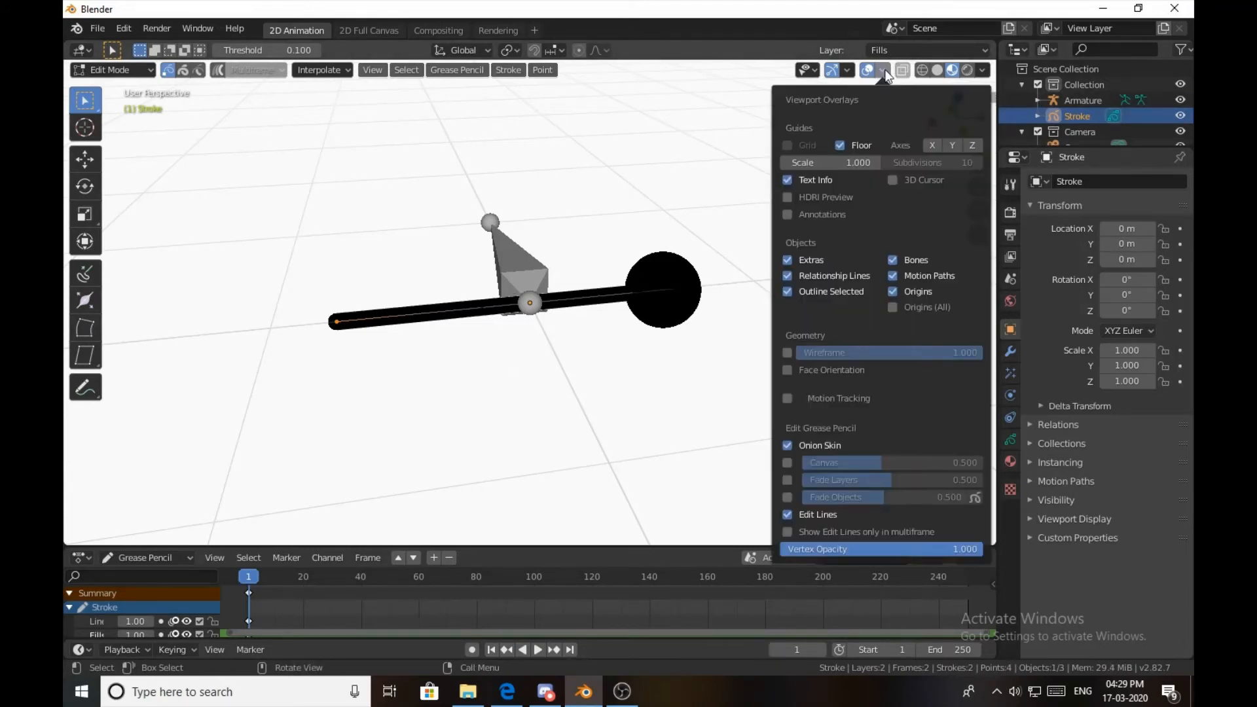
left_click(897, 180)
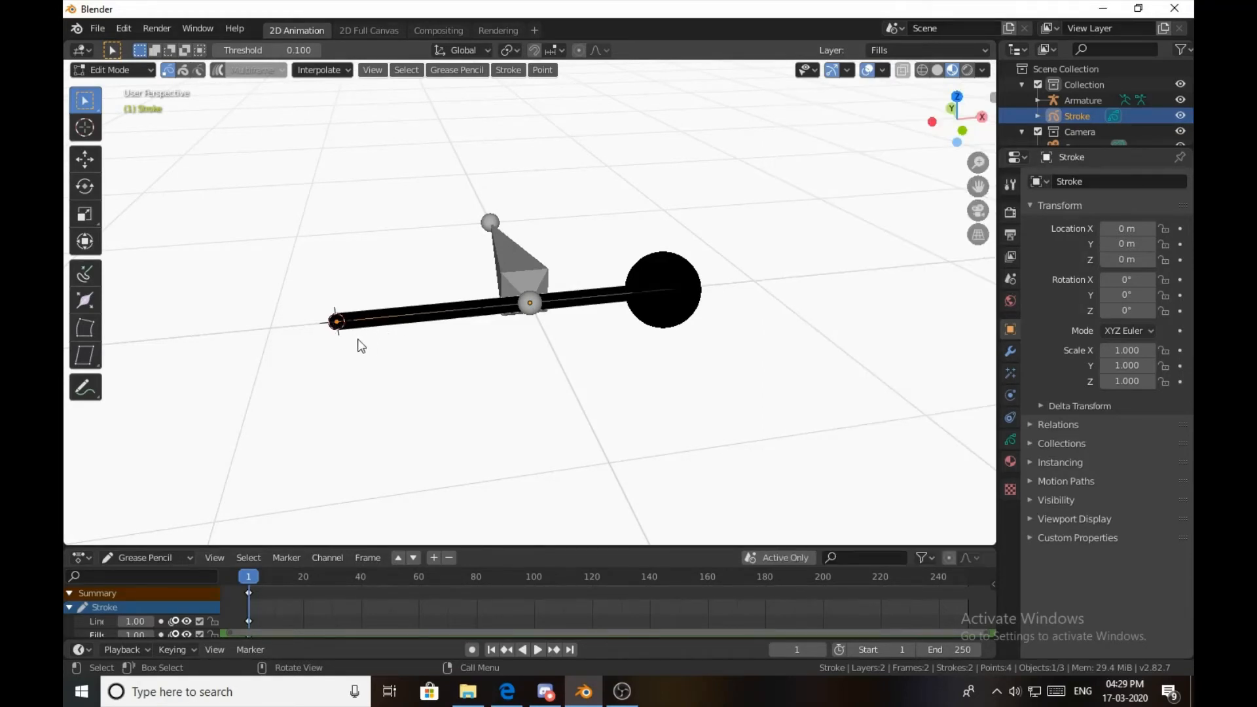
In the armature's Edit Mode, snap the bone's head to the 3D cursor at the line's plain end.
mouse_move(406, 373)
middle_mouse_down()
mouse_move(426, 390)
mouse_move(326, 407)
mouse_move(392, 321)
mouse_move(476, 330)
mouse_move(365, 399)
mouse_move(504, 367)
middle_mouse_up()
mouse_move(620, 316)
middle_mouse_down()
mouse_move(628, 345)
mouse_move(413, 351)
middle_mouse_up()
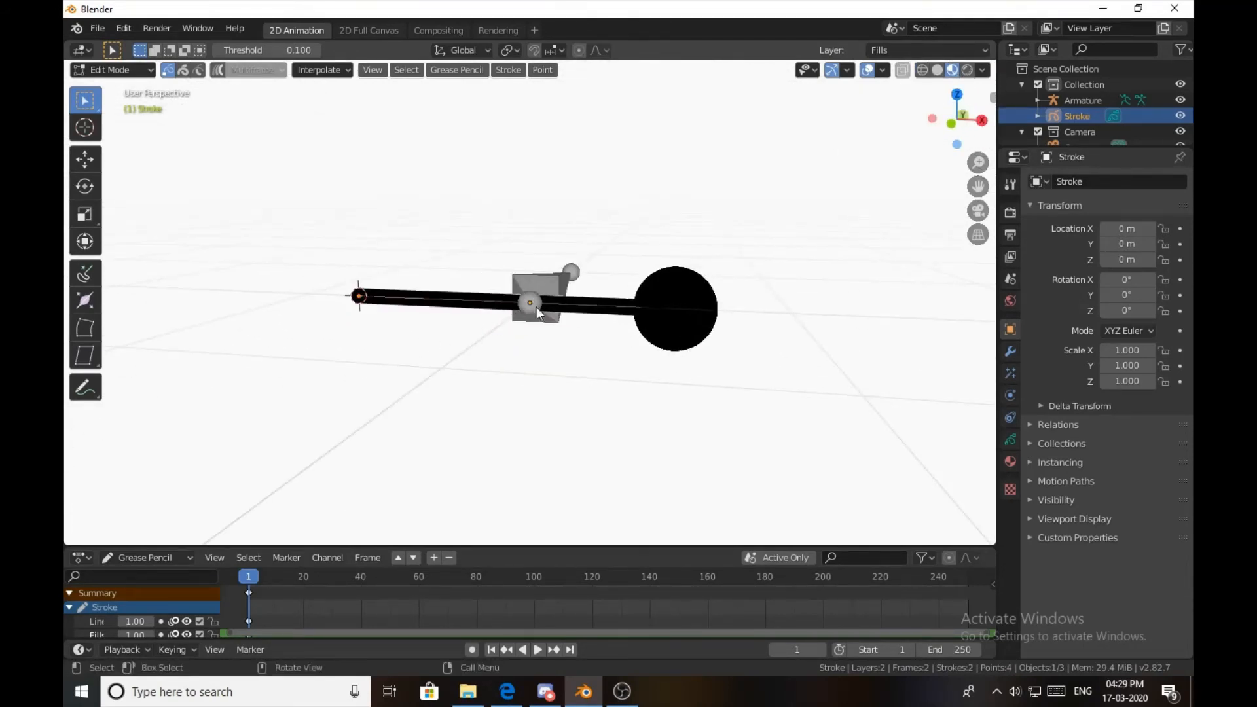
key("ctrl+z")
key("ctrl+z")
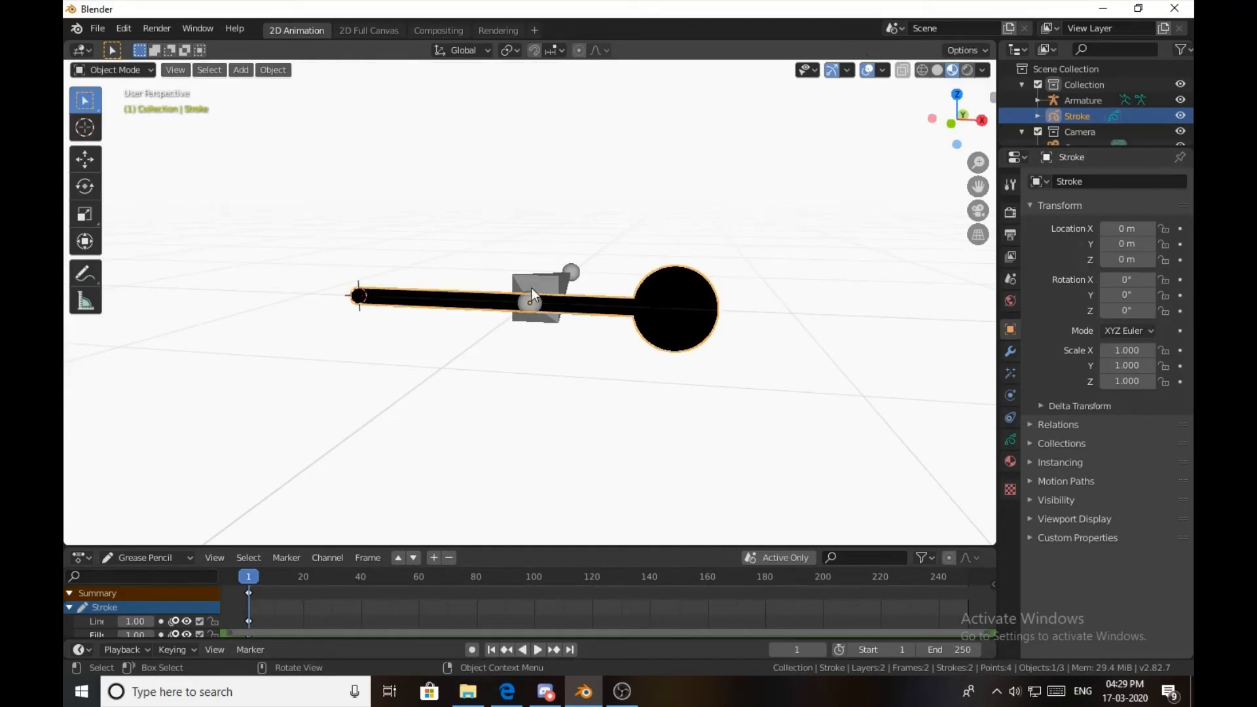
left_click(544, 280)
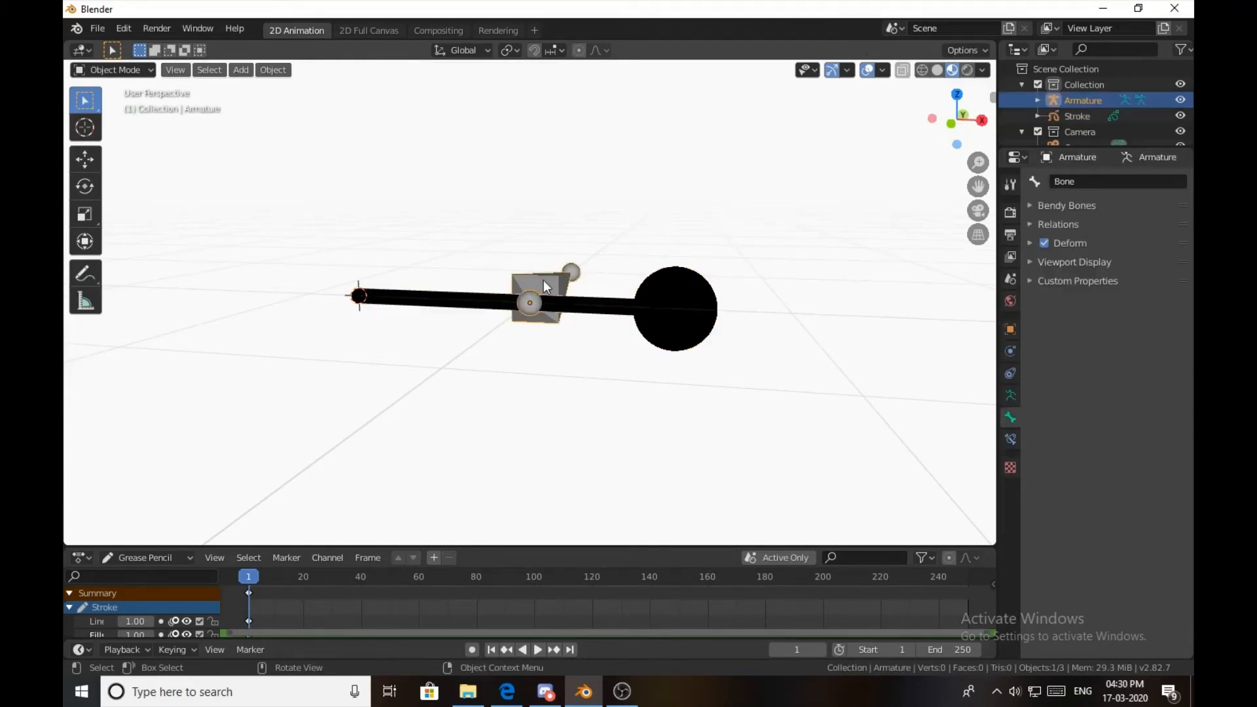
key("Tab")
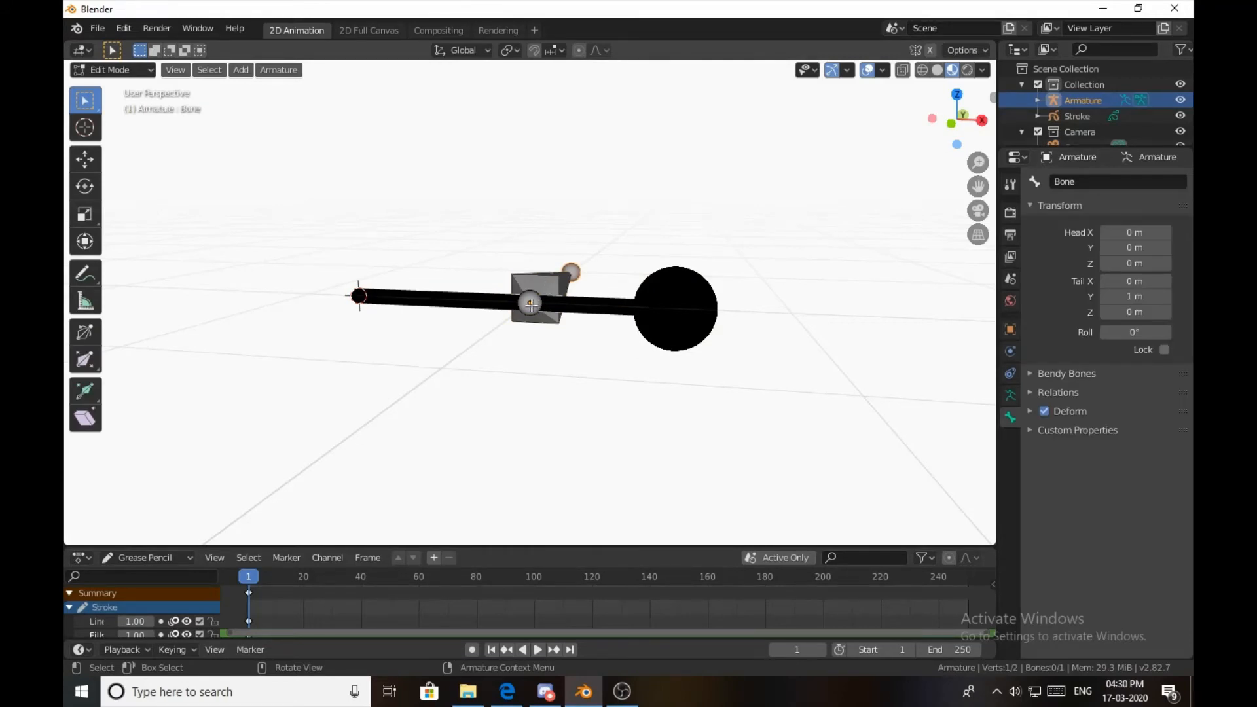
left_click(530, 303)
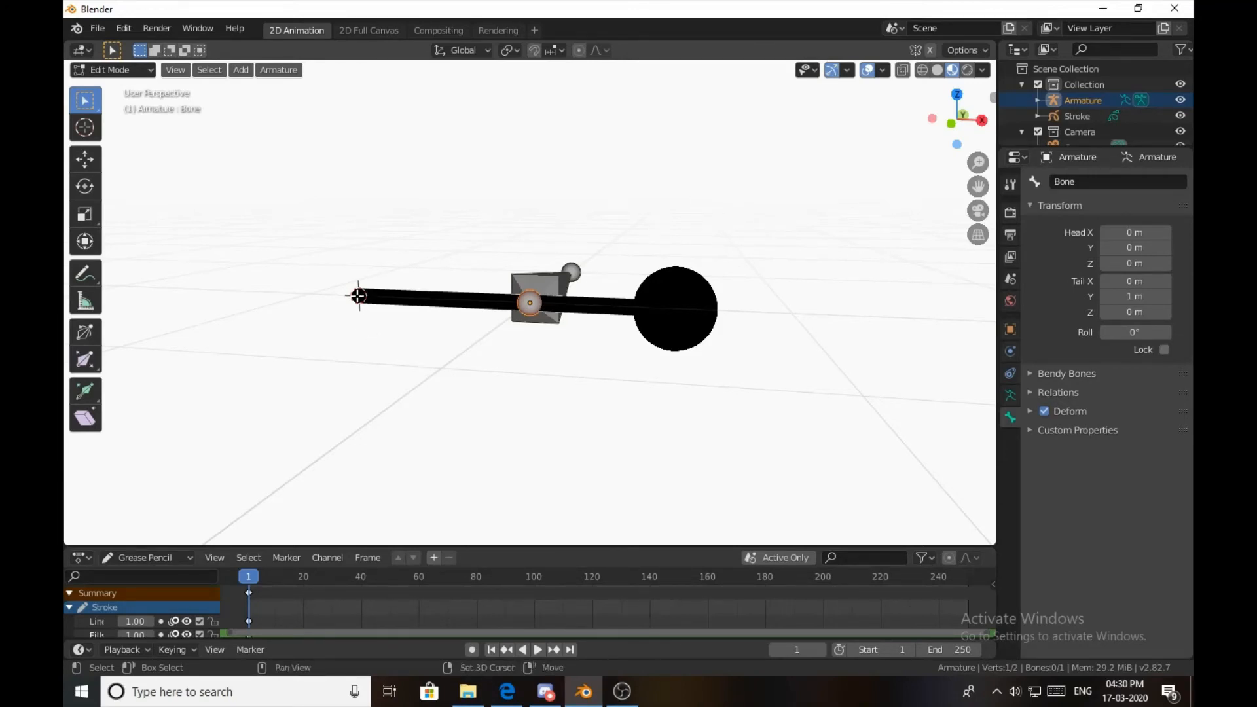
key("shift+s")
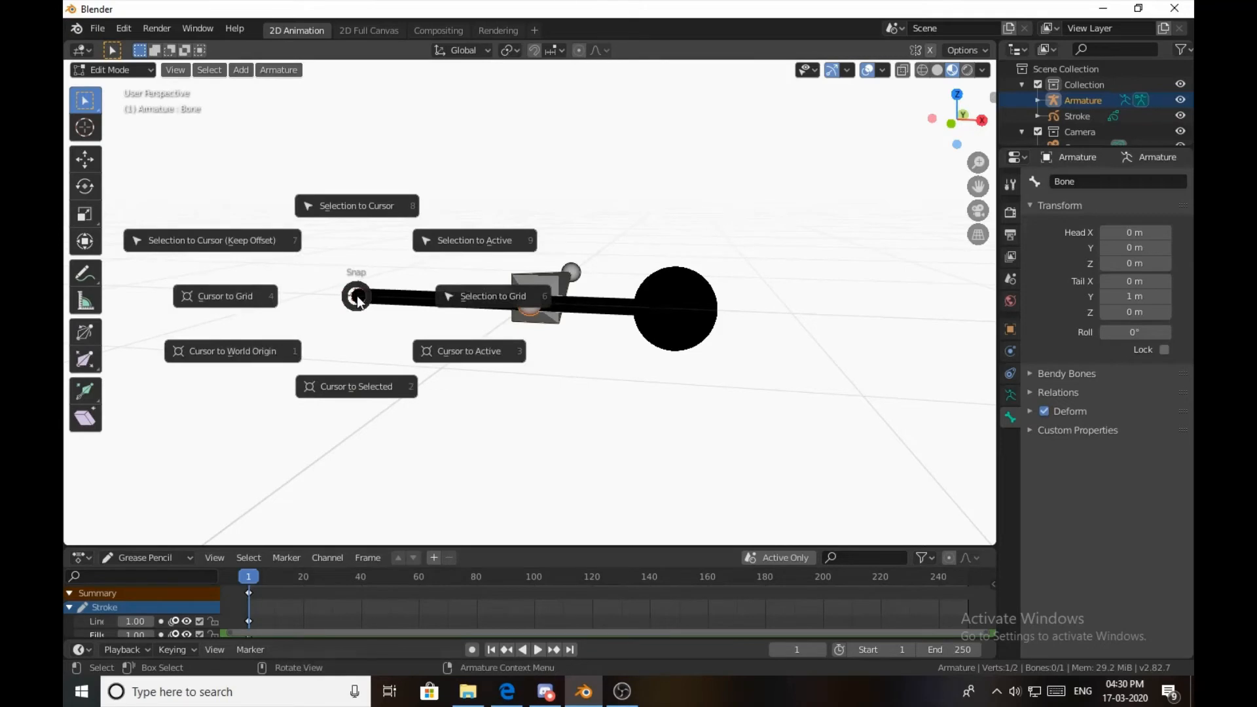
left_click(356, 208)
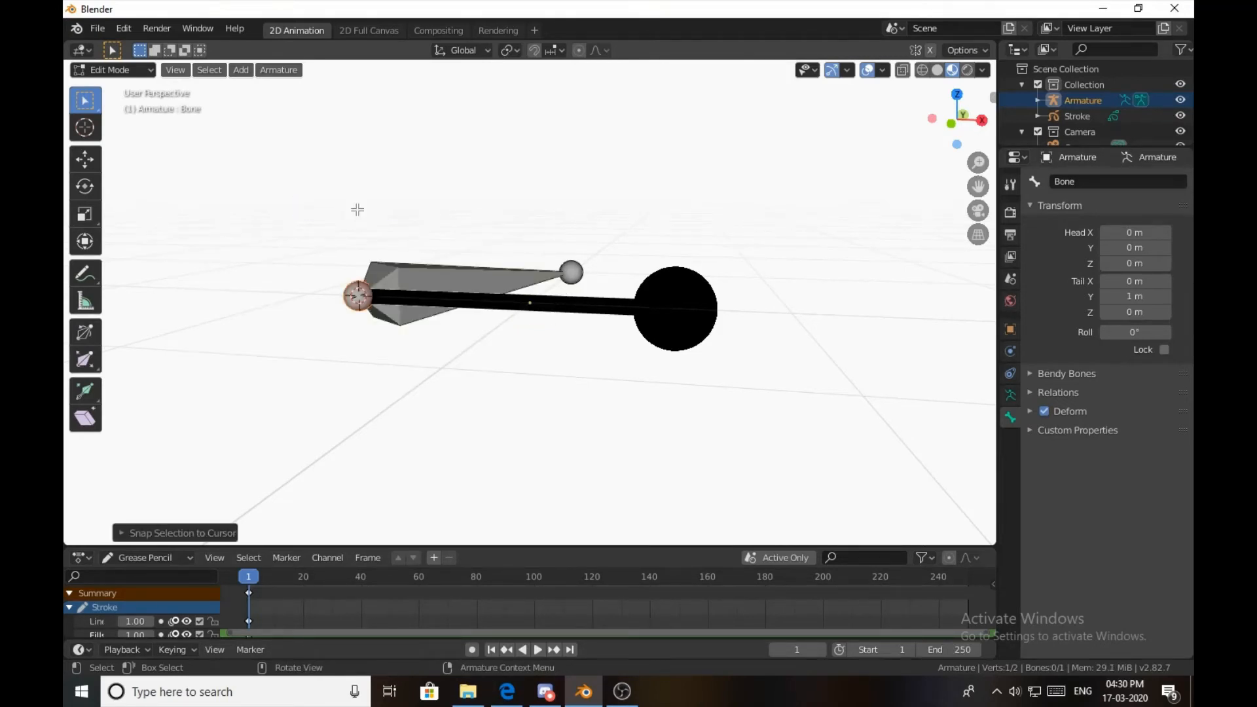
Copy the bone's head X value into its tail X, setting it to -0.759061 m, and return to Object Mode.
left_click(1139, 231)
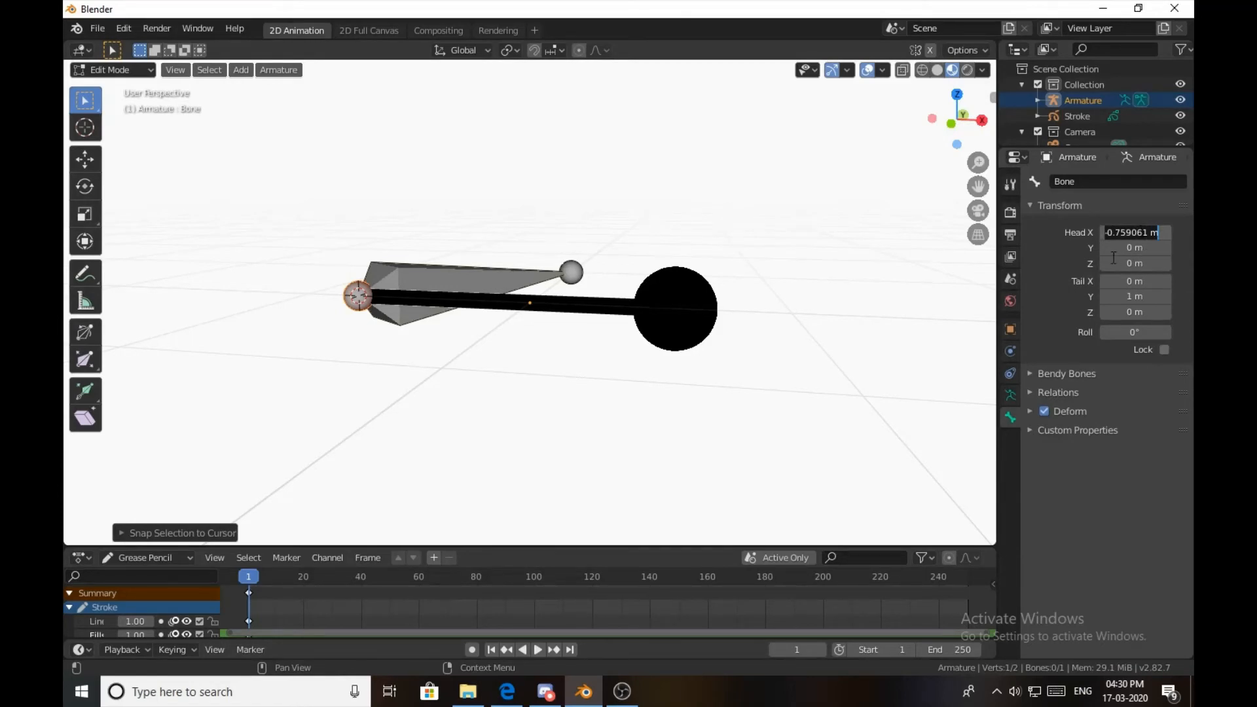
key("Return")
left_click(1135, 282)
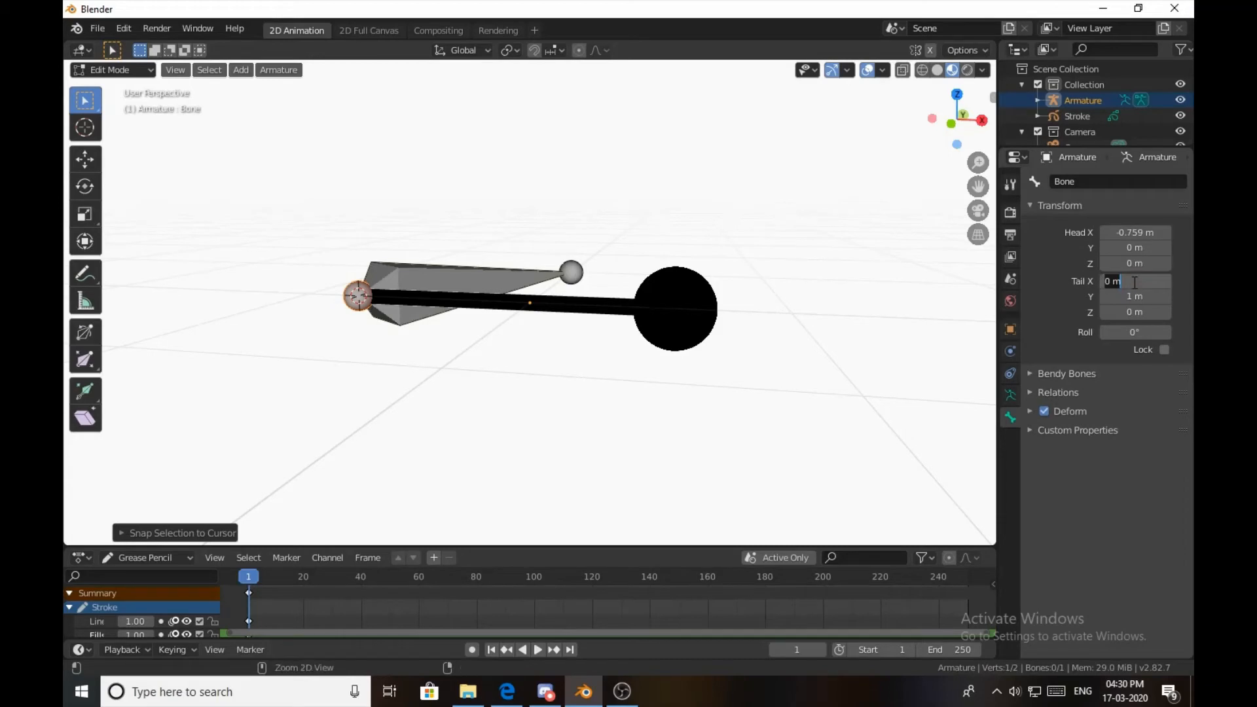
type("-0.759061 m")
key("Return")
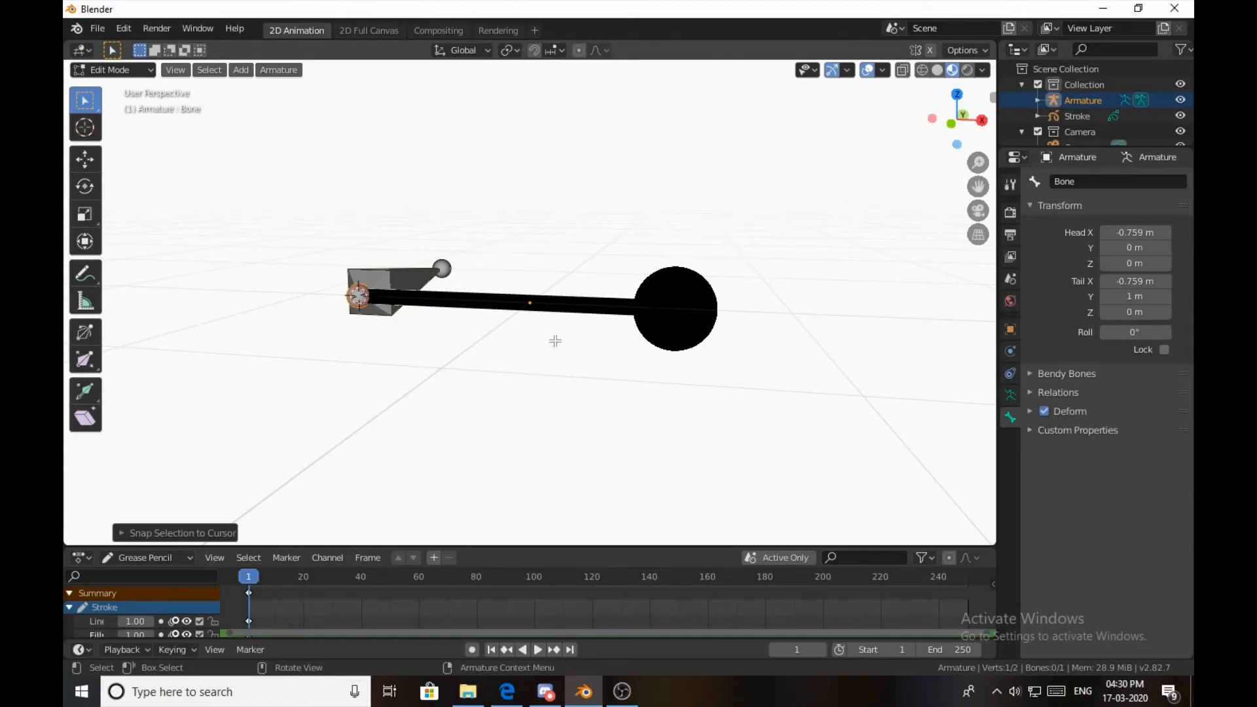
key("Tab")
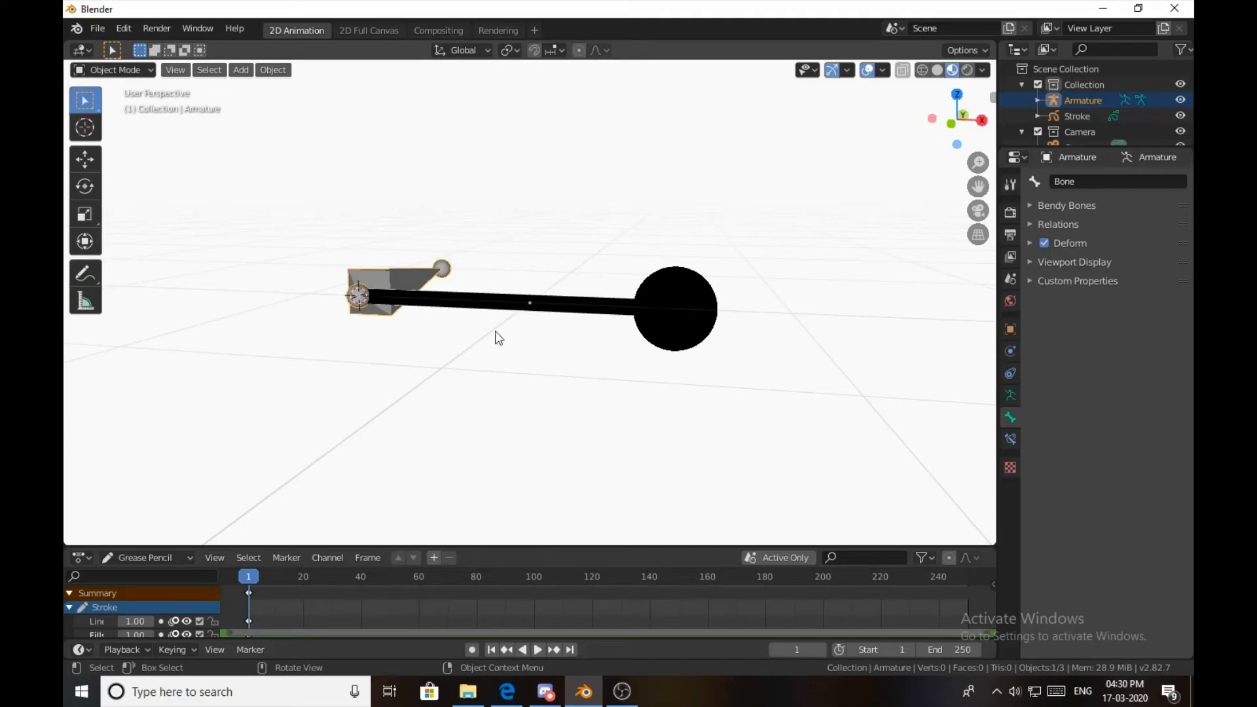
In the armature's Edit Mode, duplicate the bone in place and shift the copy's head X to 0.141 m.
left_click_drag(407, 365, 472, 396)
middle_click_drag(458, 360, 584, 434)
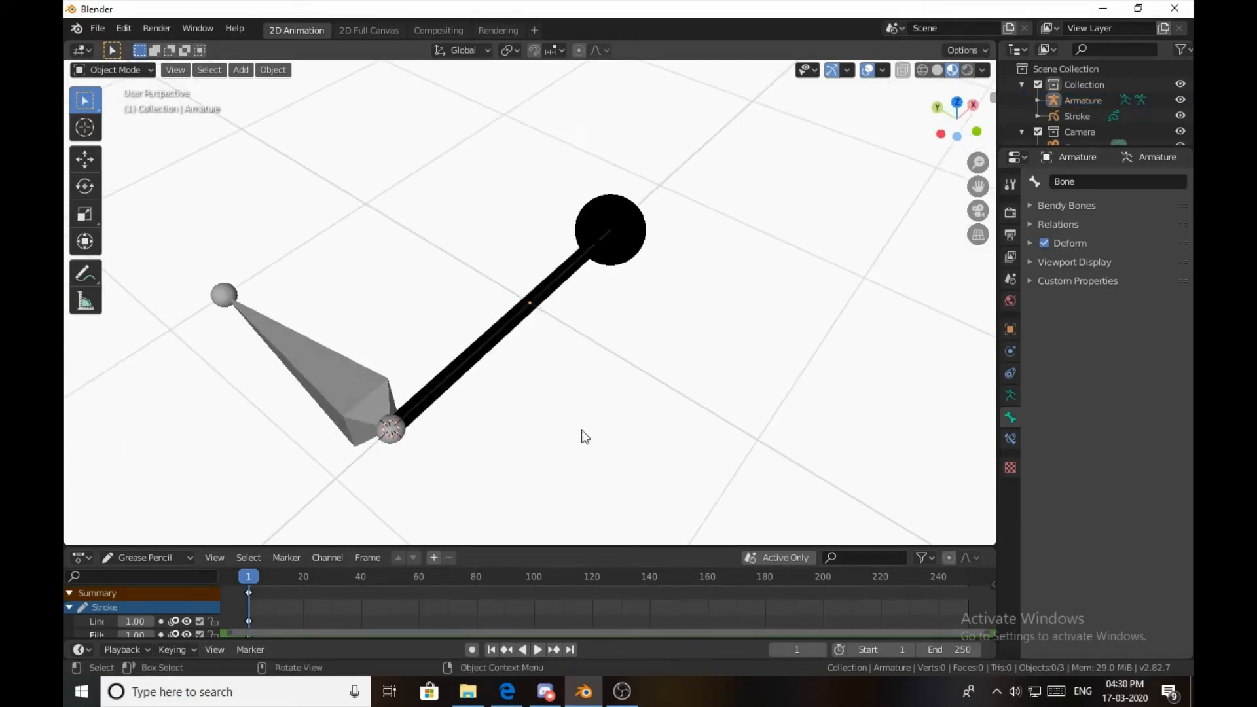
key("Tab")
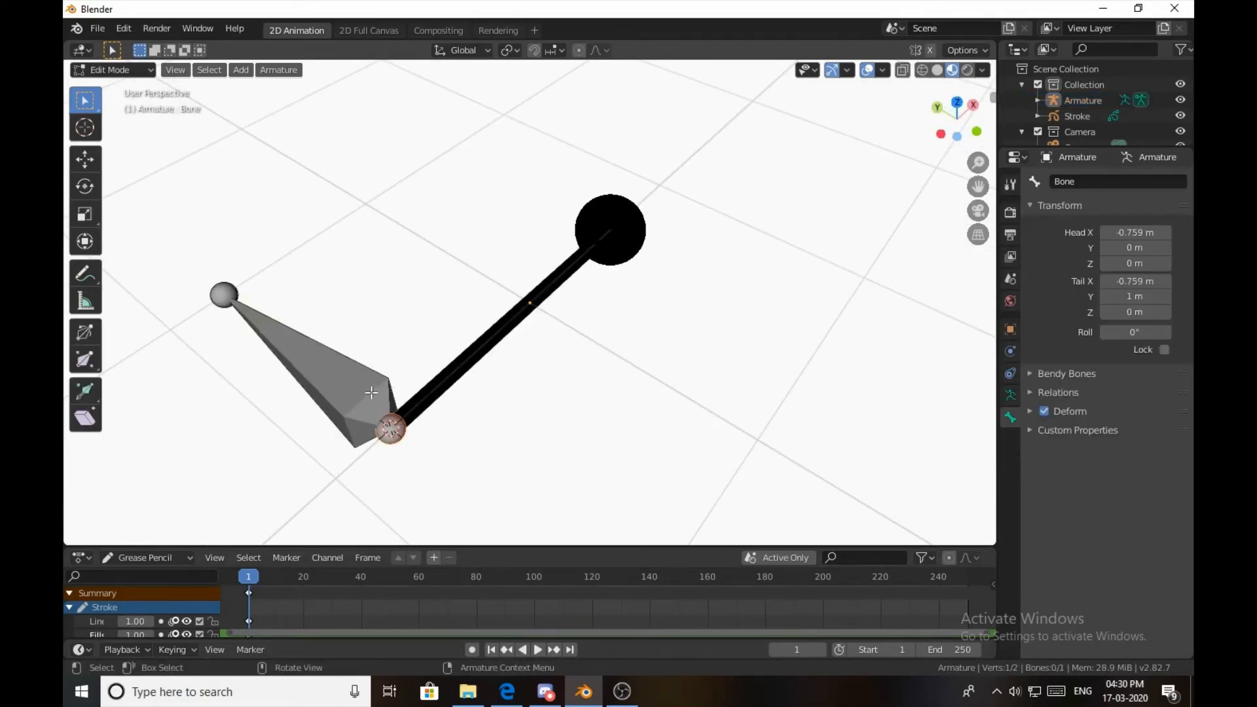
left_click(371, 394)
key("shift+d")
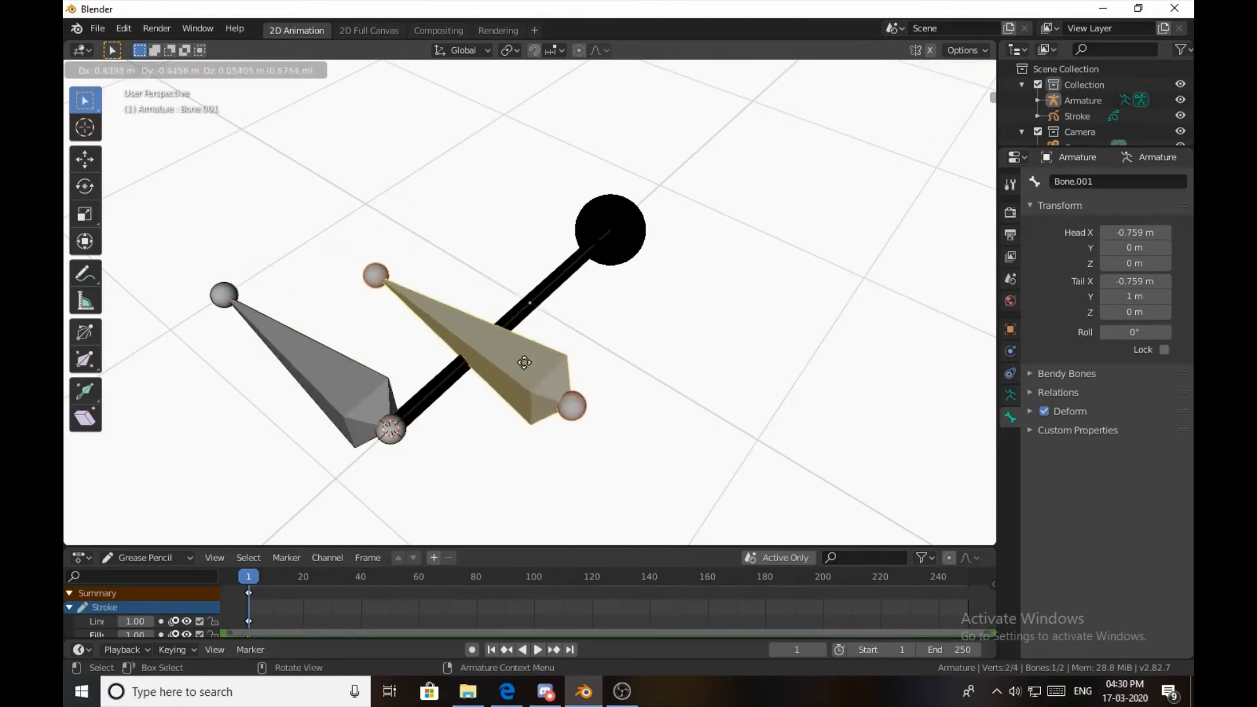
right_click(353, 385)
left_click_drag(1134, 281, 1153, 281)
key("ctrl+z")
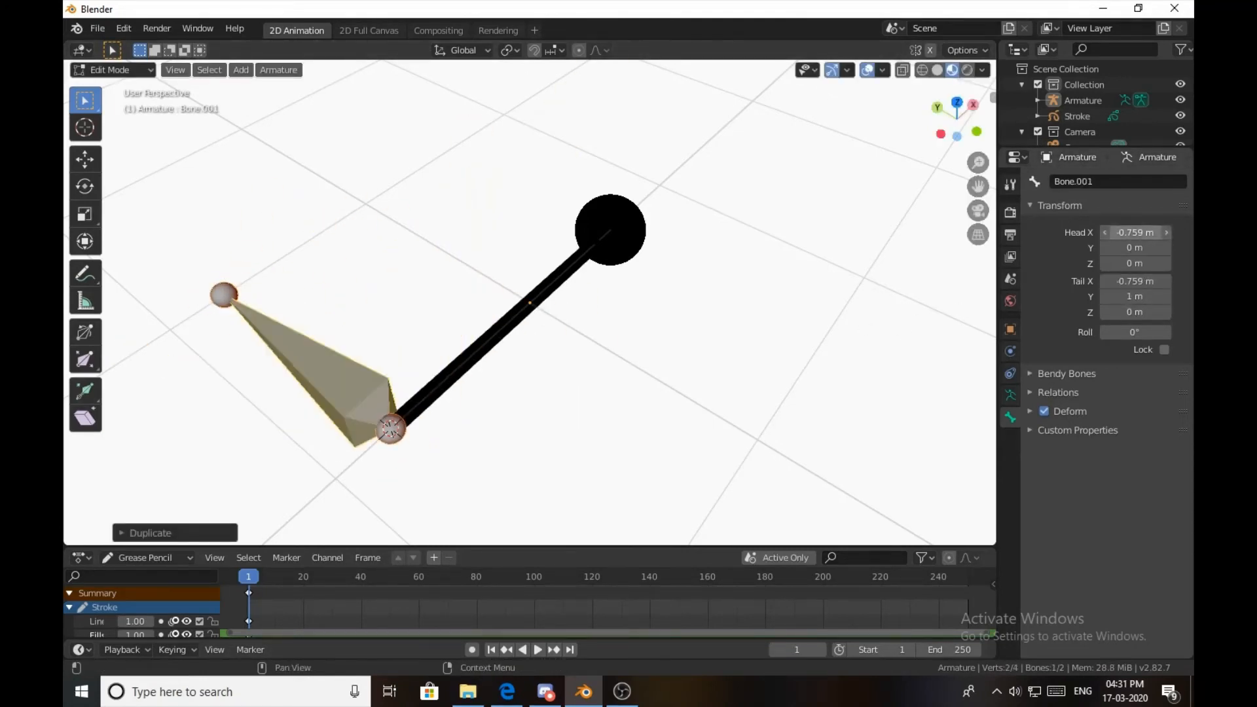
left_click_drag(1134, 233, 1143, 233)
In the Stroke object's Edit Mode, snap the 3D cursor to the point near the middle of the line.
key("Tab")
left_click(509, 336)
left_click(466, 366)
left_click(596, 260)
key("Tab")
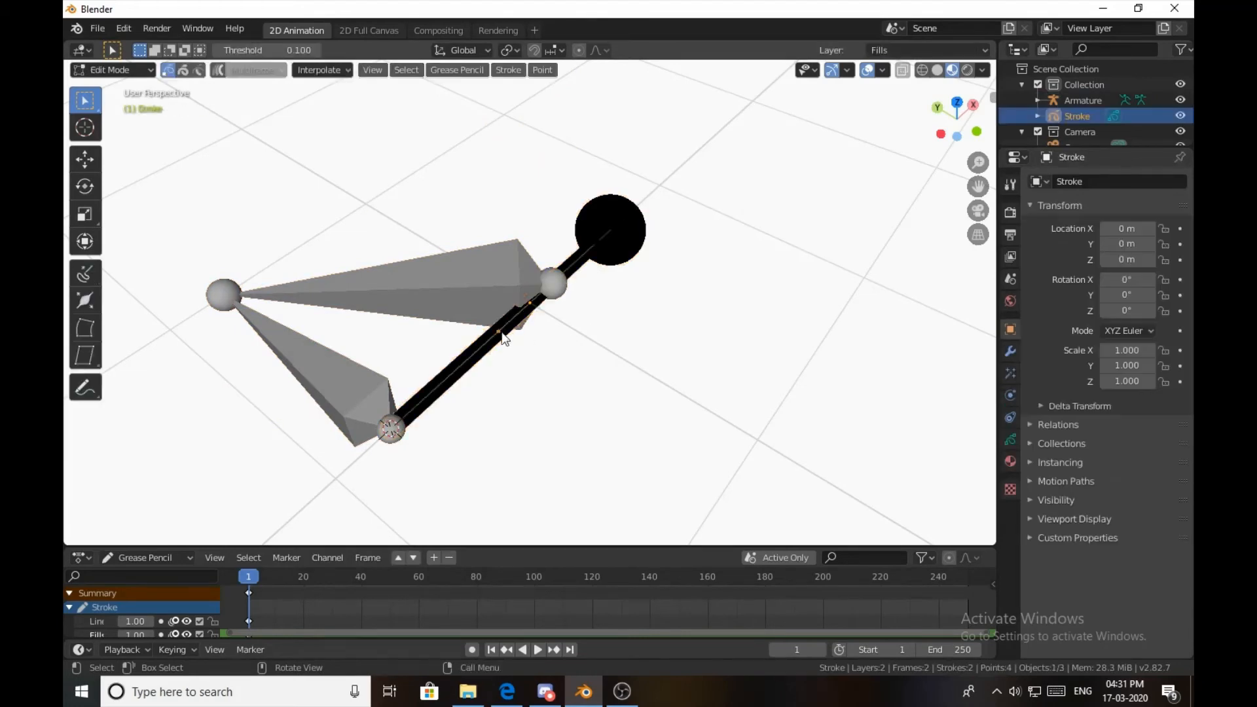
key("g")
left_click(520, 360)
key("shift+s")
left_click(471, 362)
Return to the armature's Edit Mode and snap the second bone's head to the 3D cursor.
key("Tab")
left_click(501, 275)
key("Tab")
left_click(549, 282)
key("shift+s")
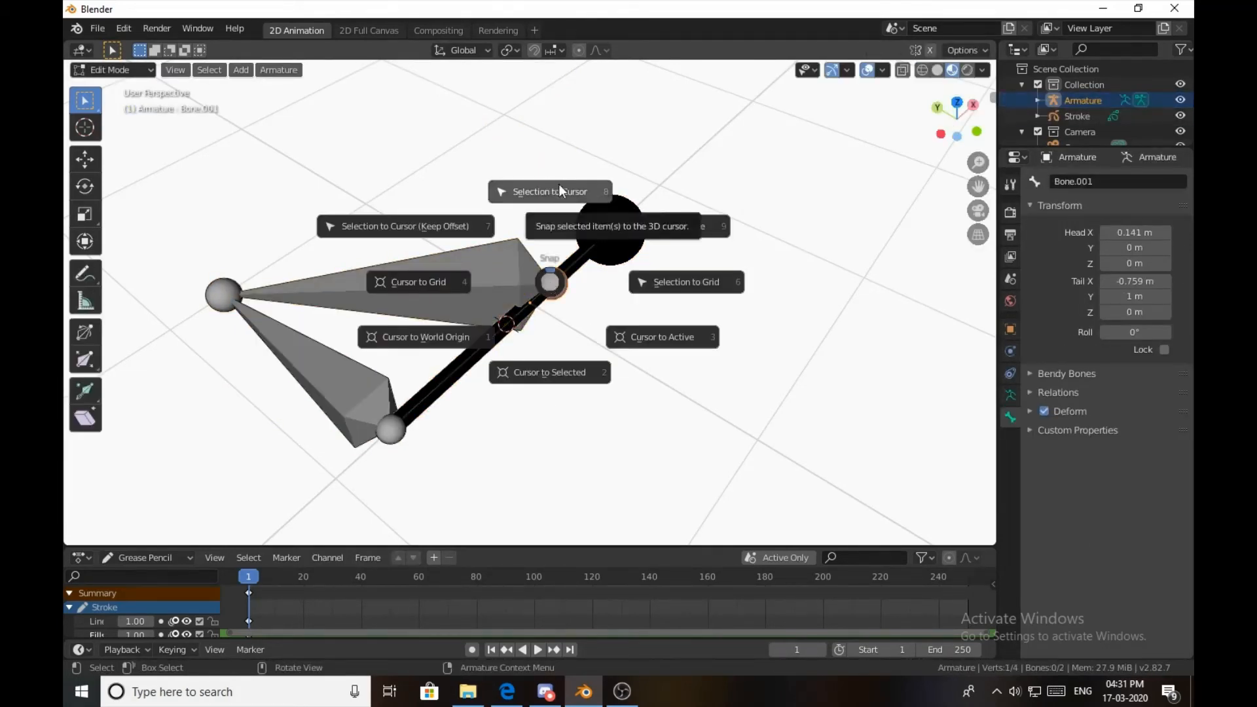
left_click(550, 191)
Set the second bone's tail X to -0.149 m to match its head X.
left_click(1135, 281)
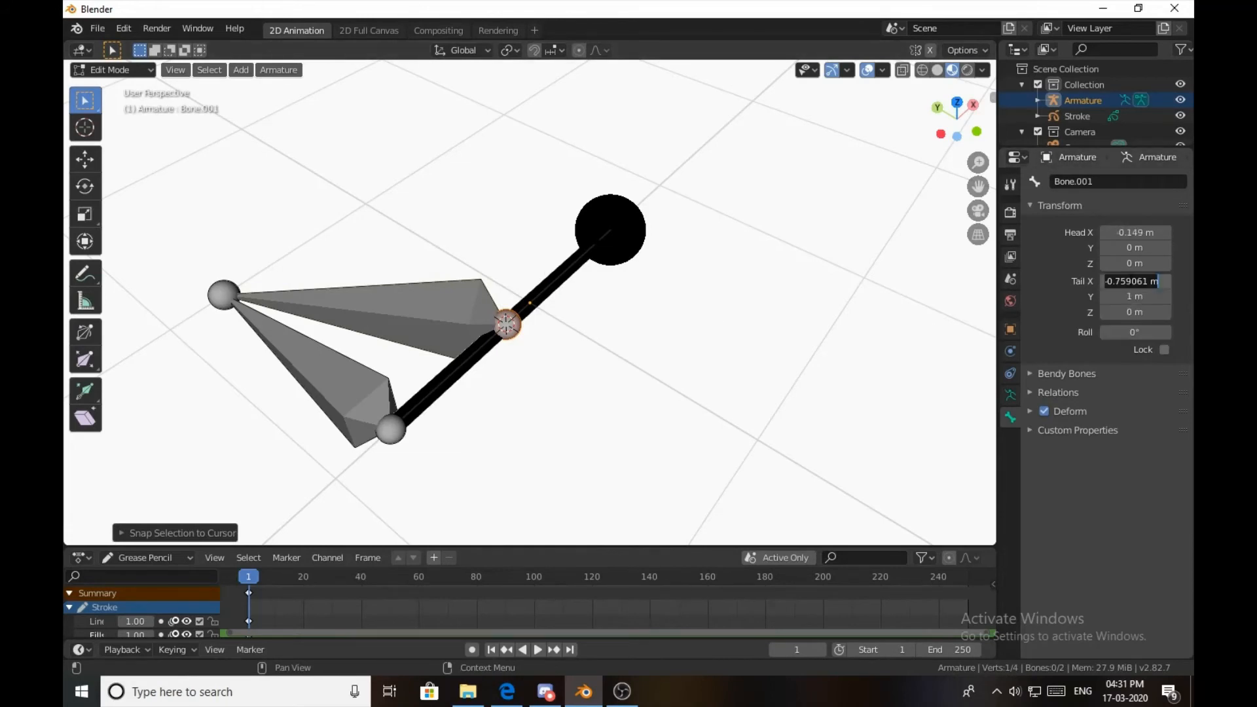
key("Escape")
mouse_move(1135, 280)
left_mouse_down()
mouse_move(1171, 281)
mouse_move(1129, 281)
left_mouse_up()
left_click(1136, 233)
key("Escape")
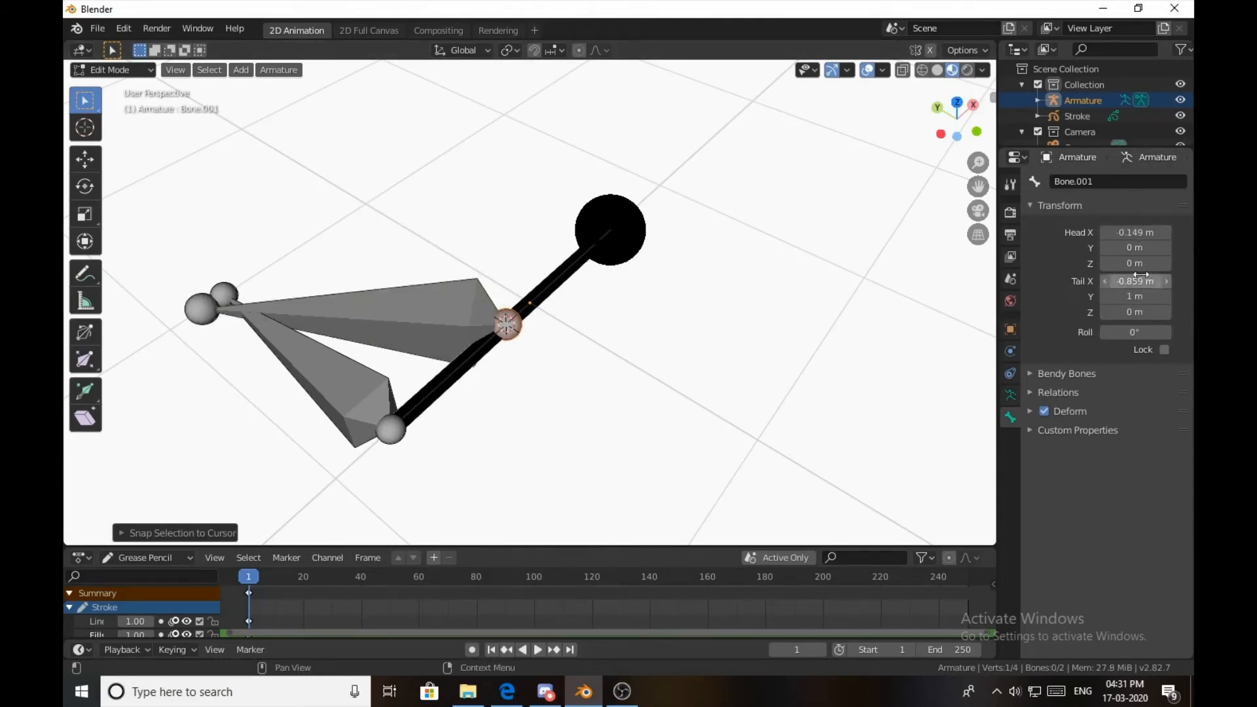
type("-0.149 m")
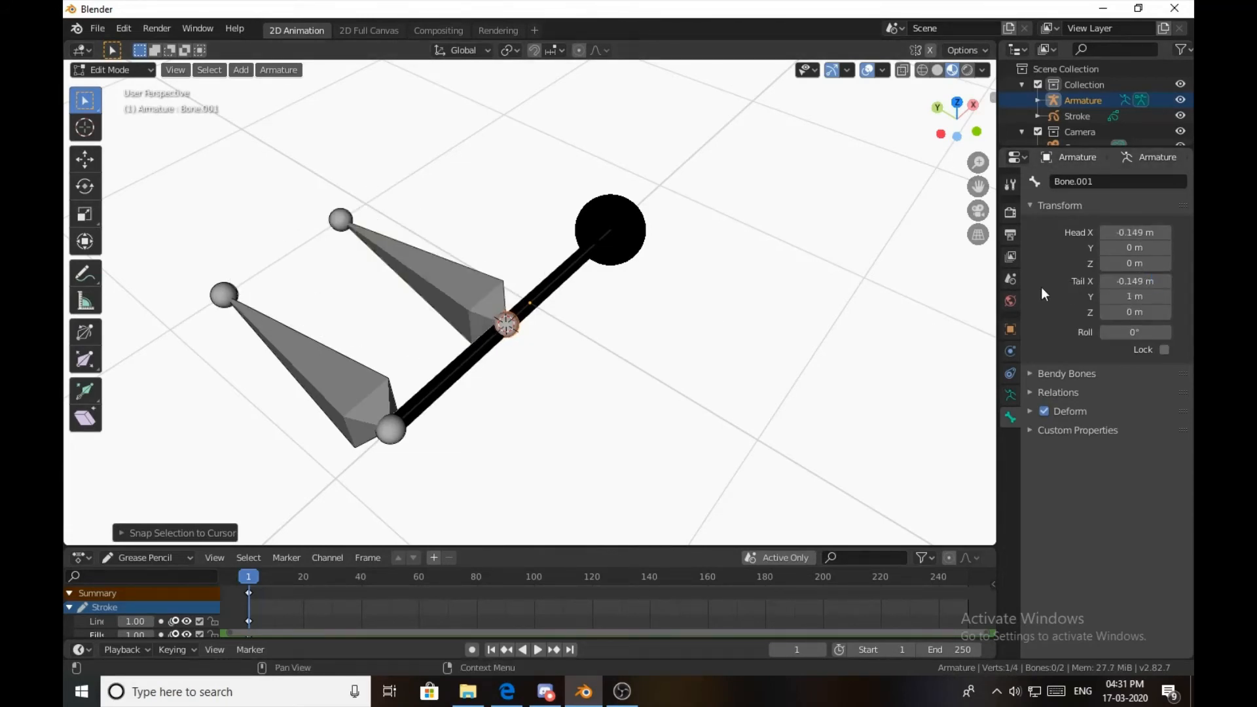
Duplicate the middle bone in place and set the copy's tail X to 0.351 m and head X to 0.551 m.
left_click(477, 296)
key("g")
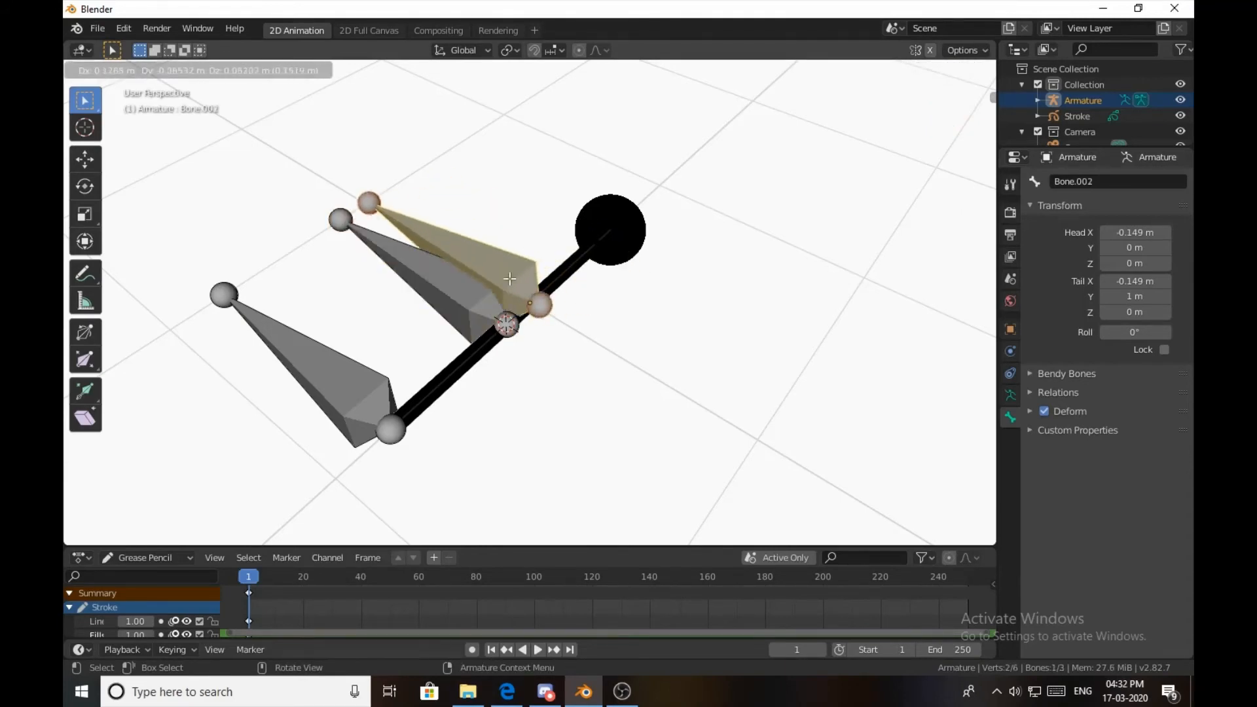
right_click(523, 285)
left_click_drag(1123, 281, 1152, 281)
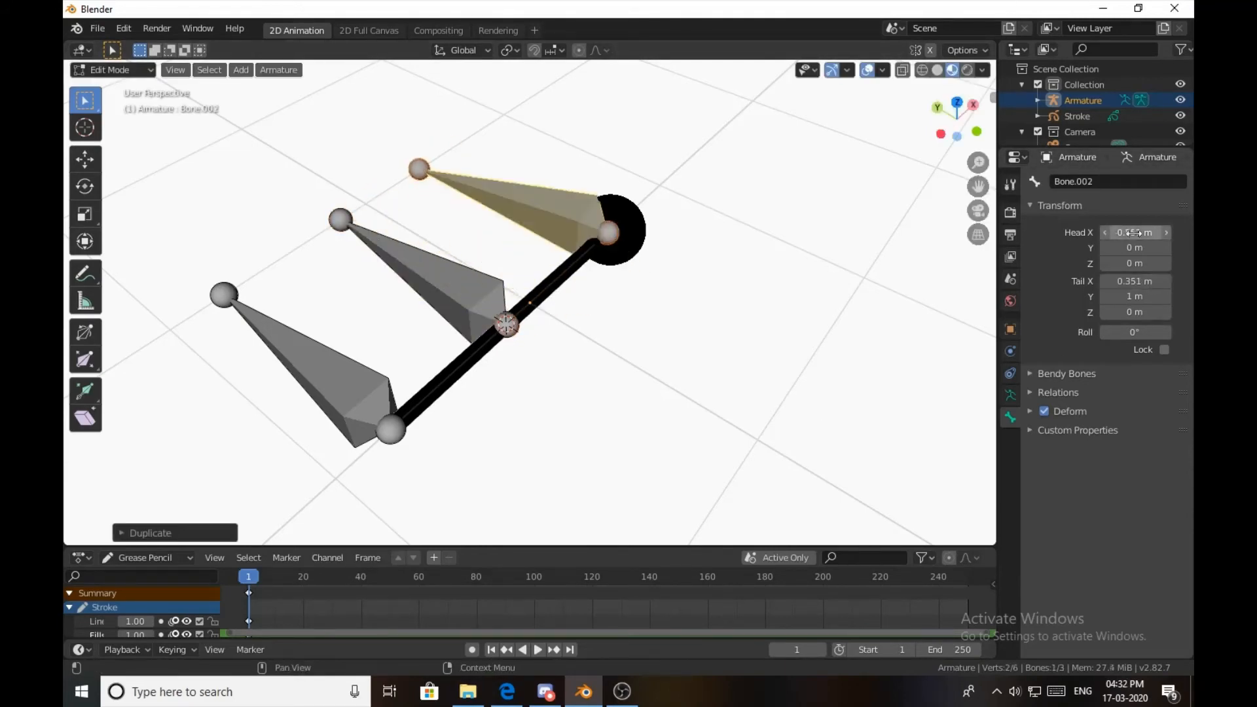
In the Stroke object's Edit Mode, snap the 3D cursor to the line's end point at the circle, and return to Object Mode.
key("Tab")
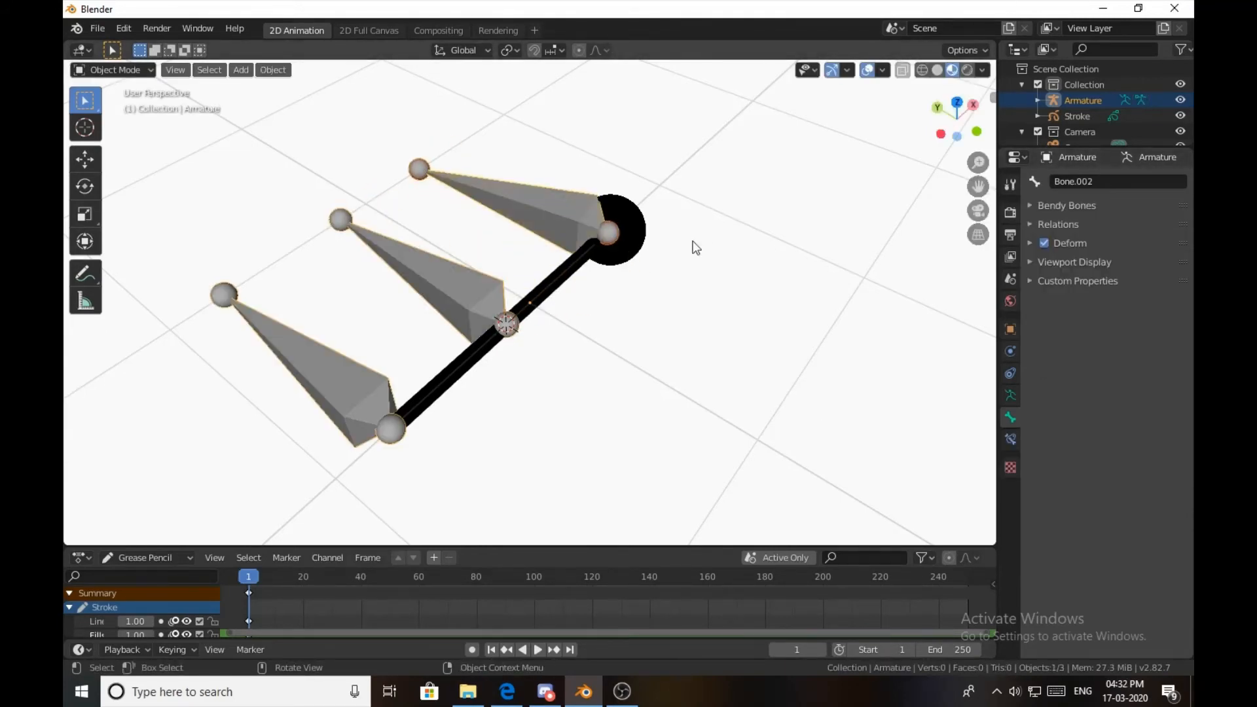
left_click(575, 270)
key("Tab")
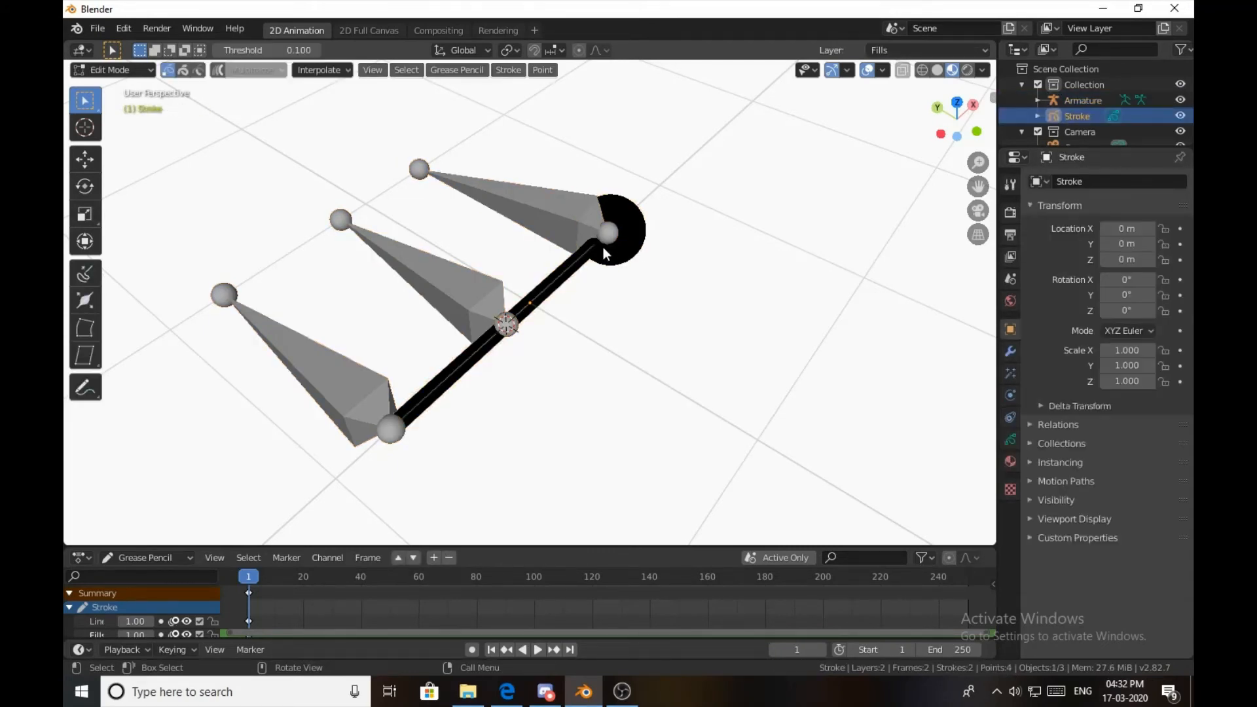
key("shift+s")
left_click(609, 305)
key("Tab")
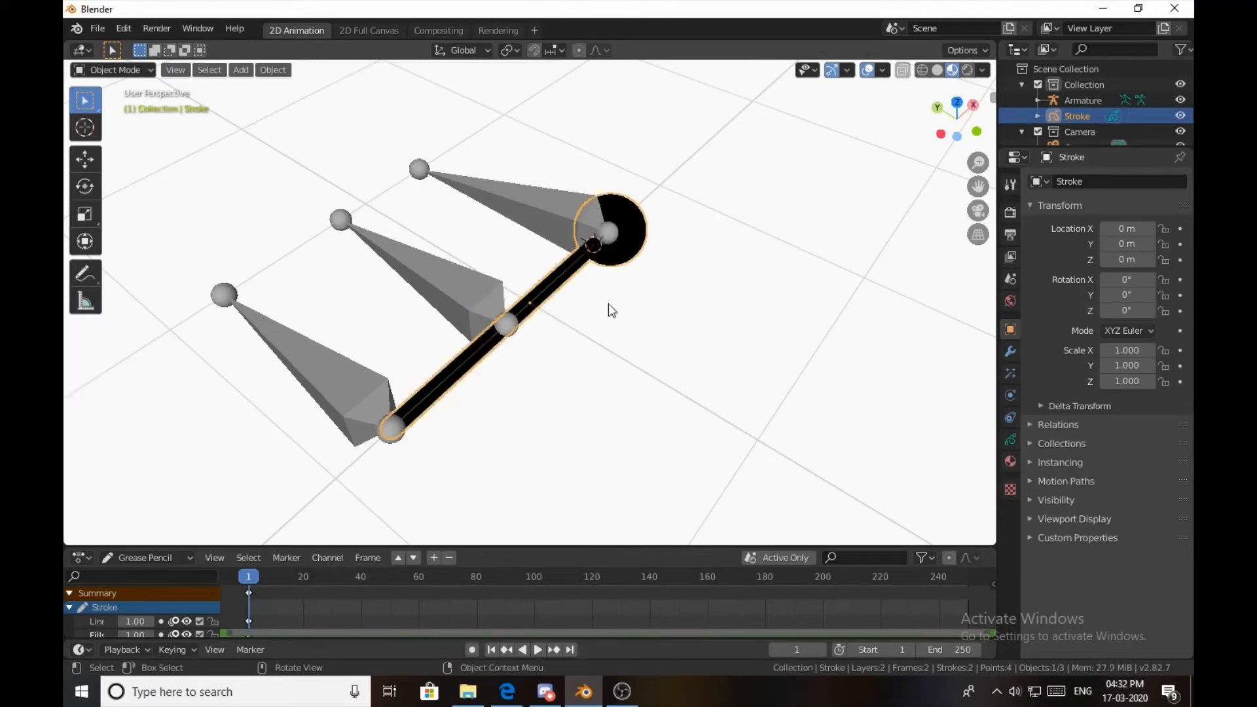
In the armature's Edit Mode, snap the third bone's head to the 3D cursor at the circle.
left_click(552, 214)
key("Tab")
left_click(605, 233)
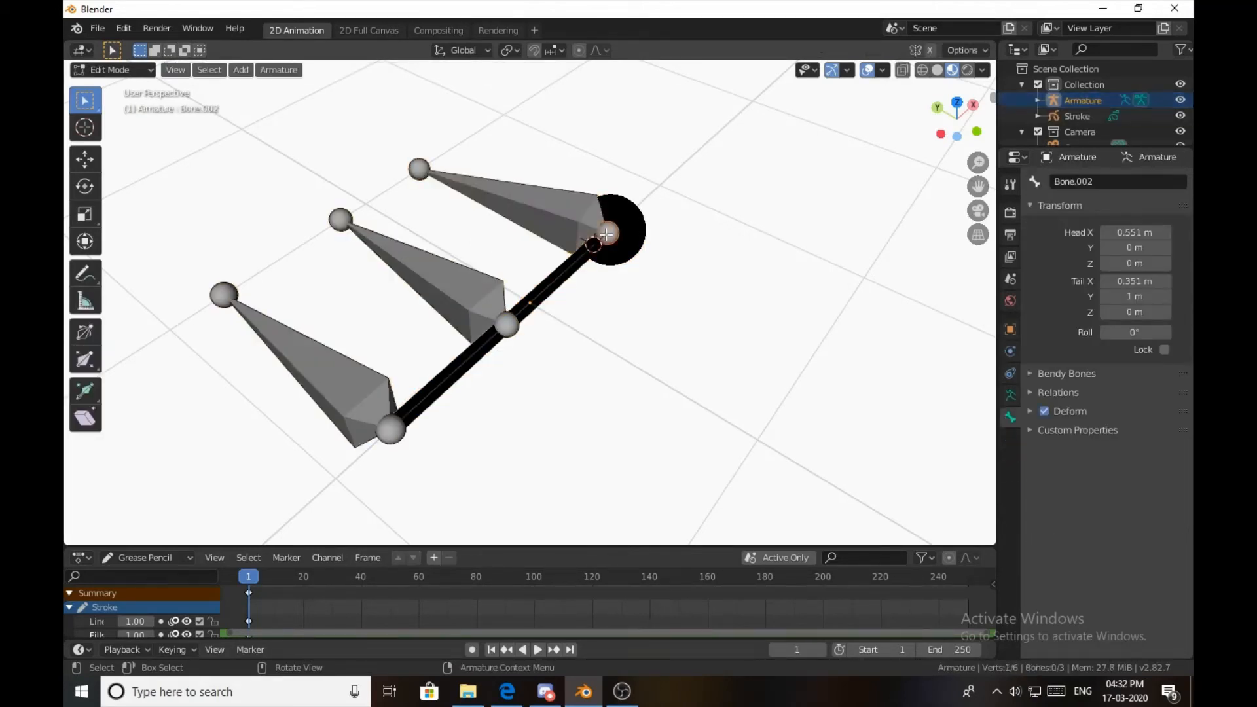
key("shift+s")
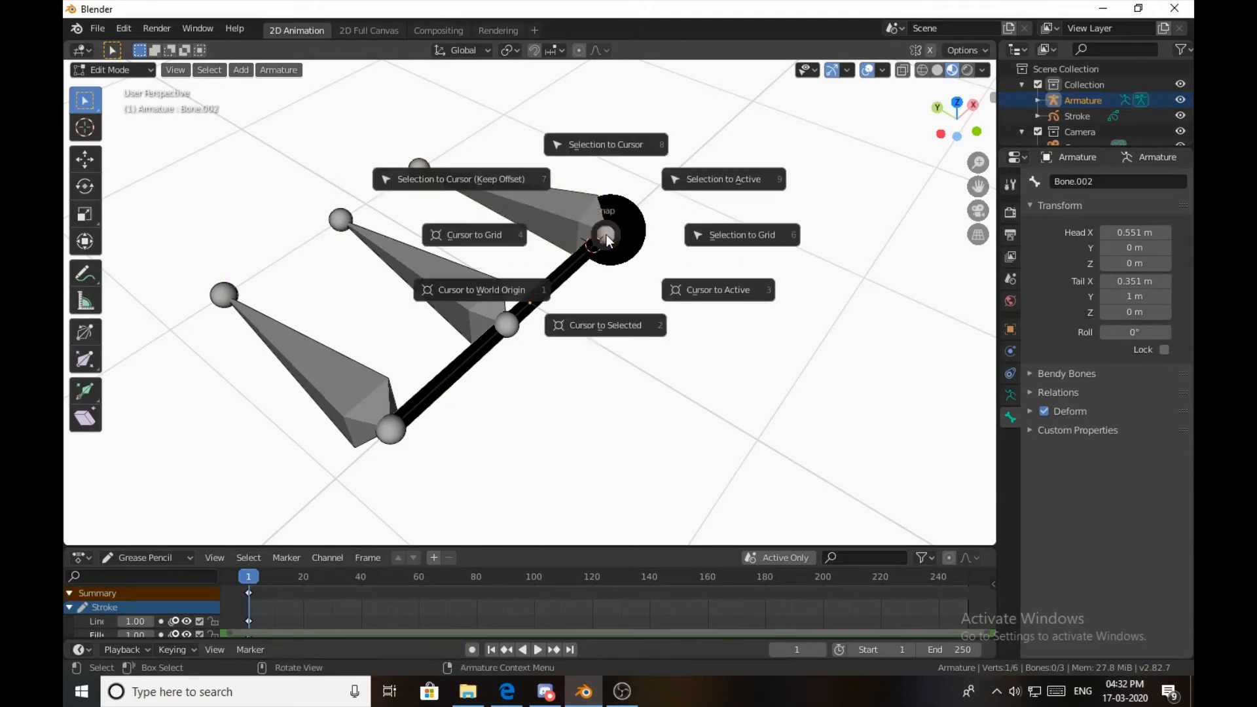
left_click(603, 149)
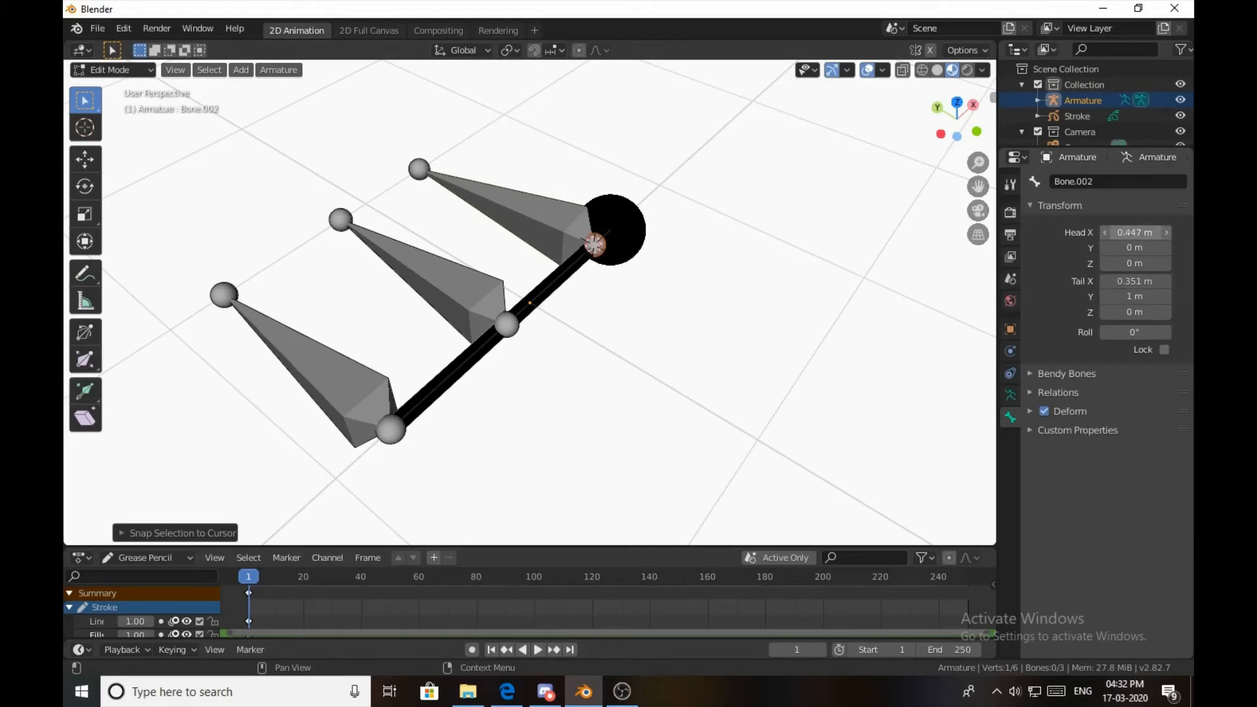
Copy the third bone's head X value into its tail X, setting it to 0.446761 m, and return to Object Mode.
left_click(1135, 232)
key("ctrl+c")
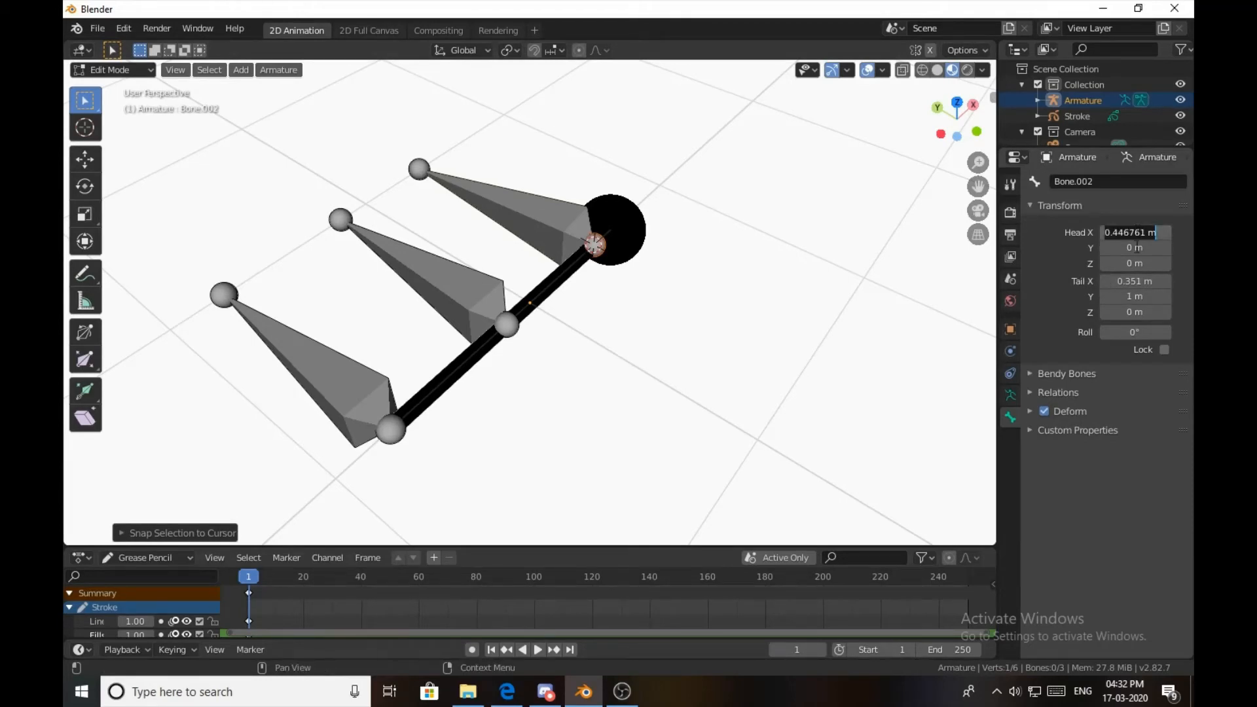
left_click(1131, 280)
key("ctrl+v")
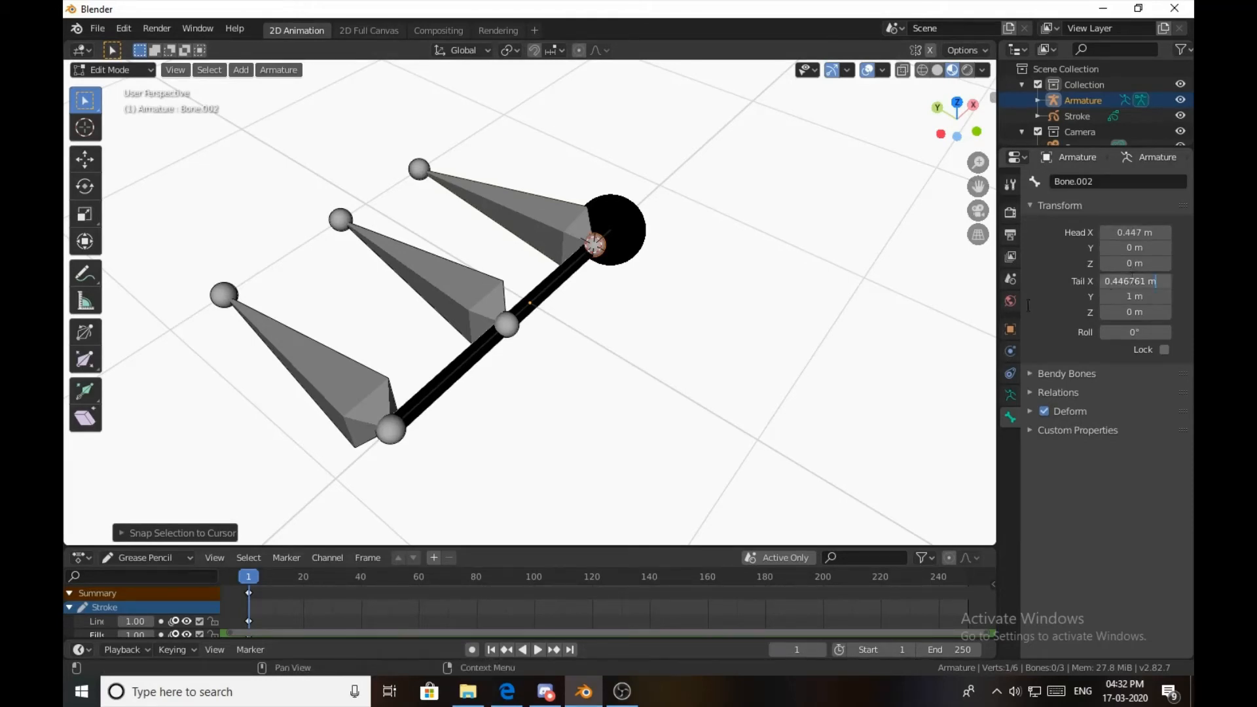
key("Return")
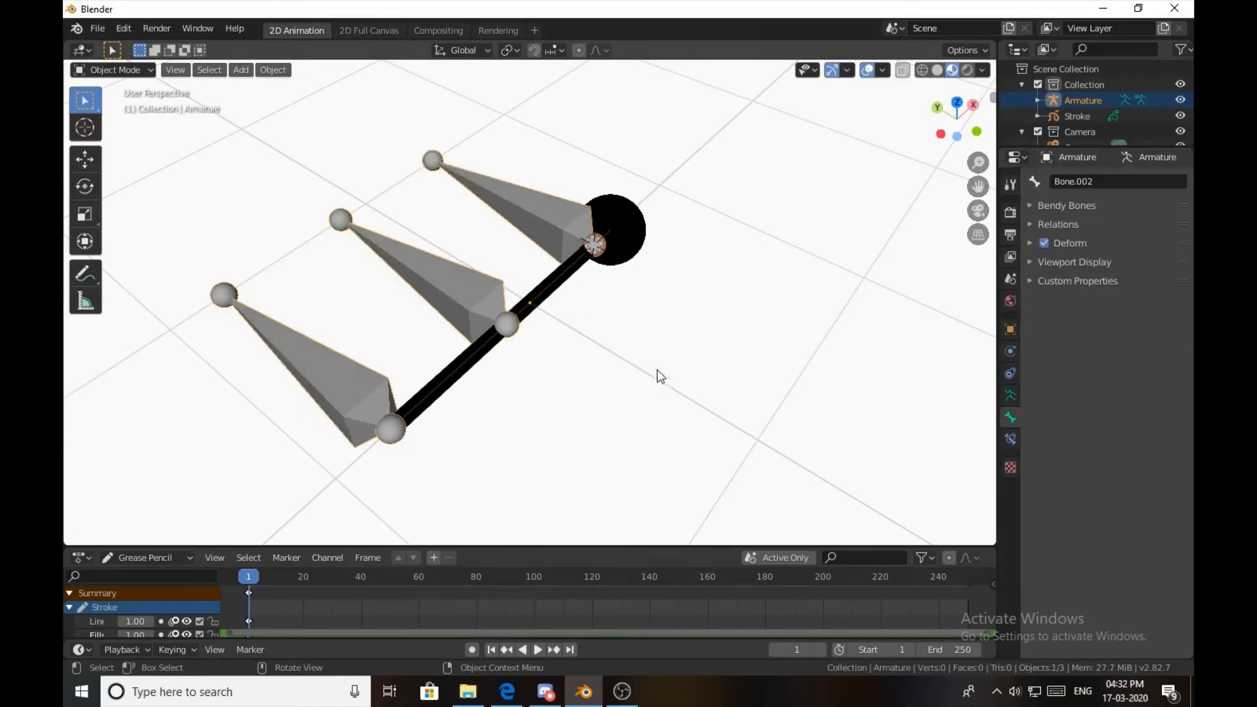
Look at the rig through the camera and switch the armature to Pose Mode.
key("KP_0")
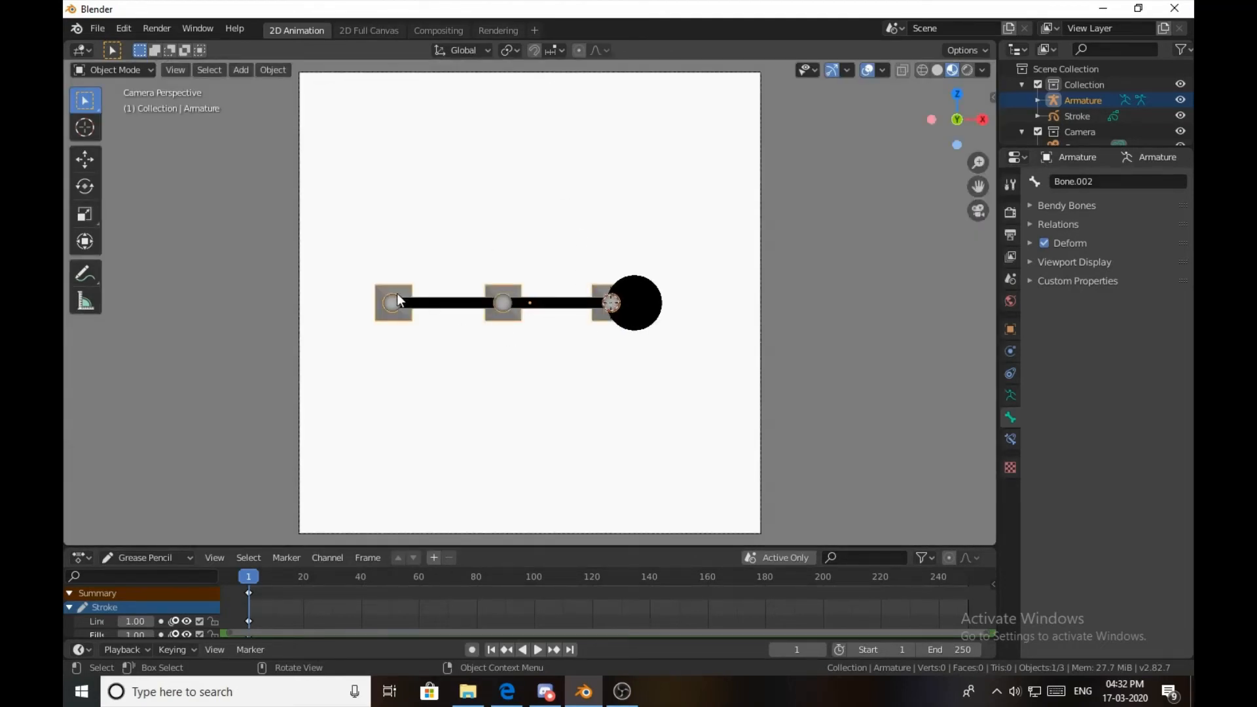
scroll(599, 317, "up", 6)
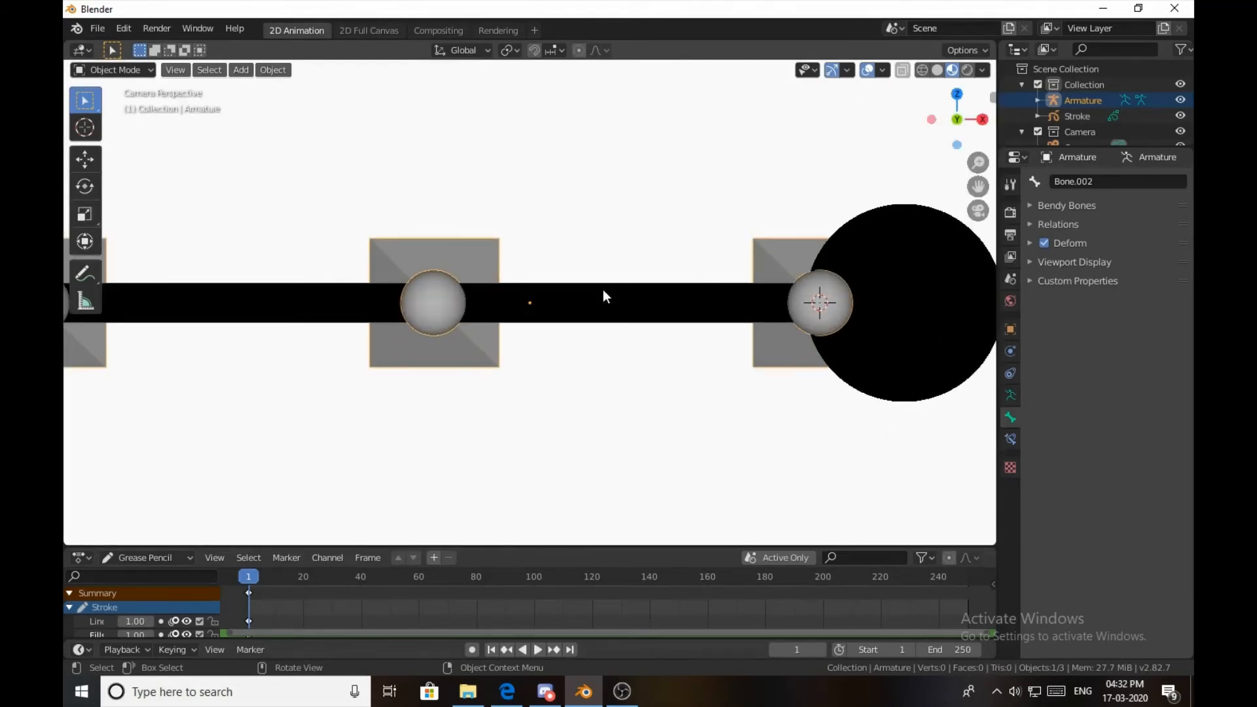
scroll(603, 289, "down", 4)
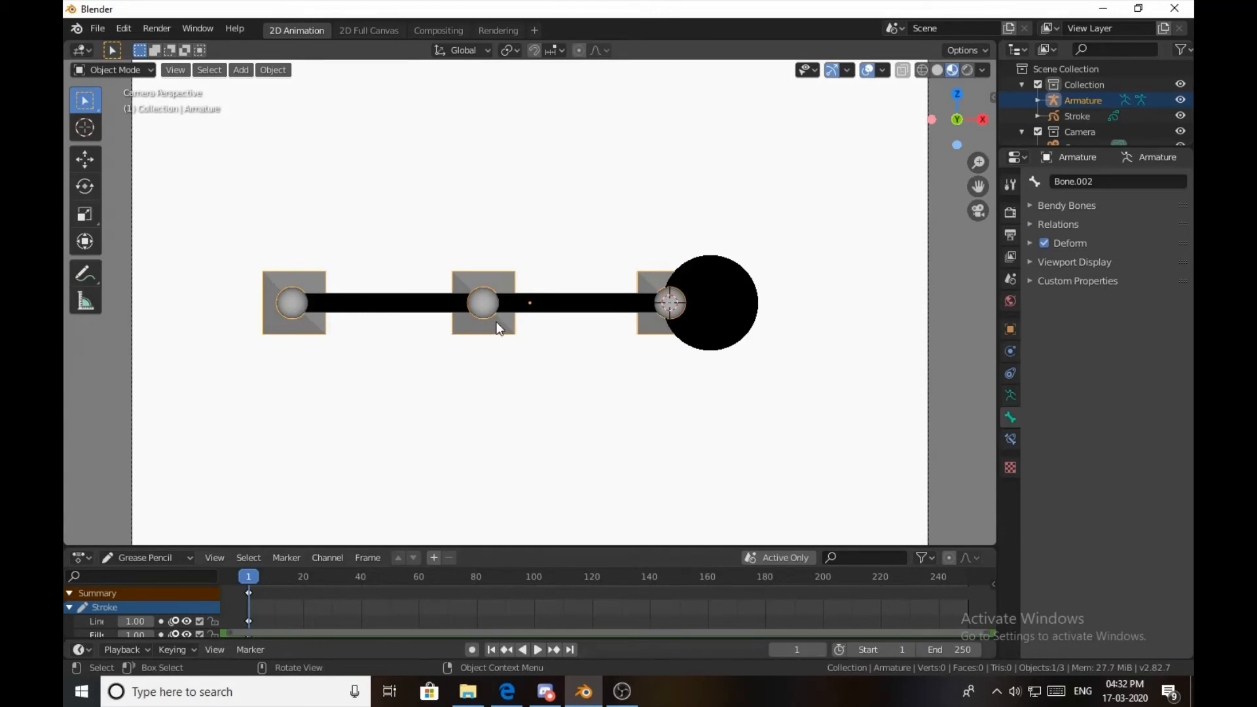
left_click(100, 67)
left_click(120, 125)
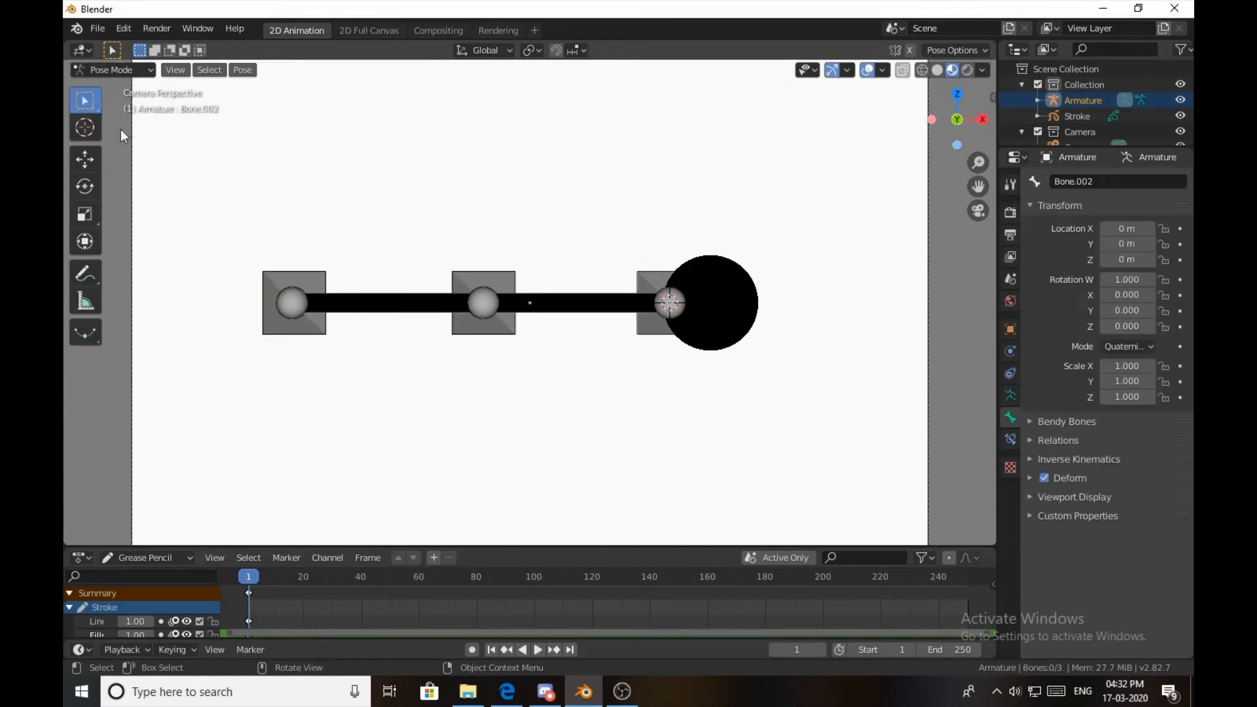
Try moving and rotating the middle bone in Pose Mode, cancelling both transforms.
left_click(493, 322)
key("g")
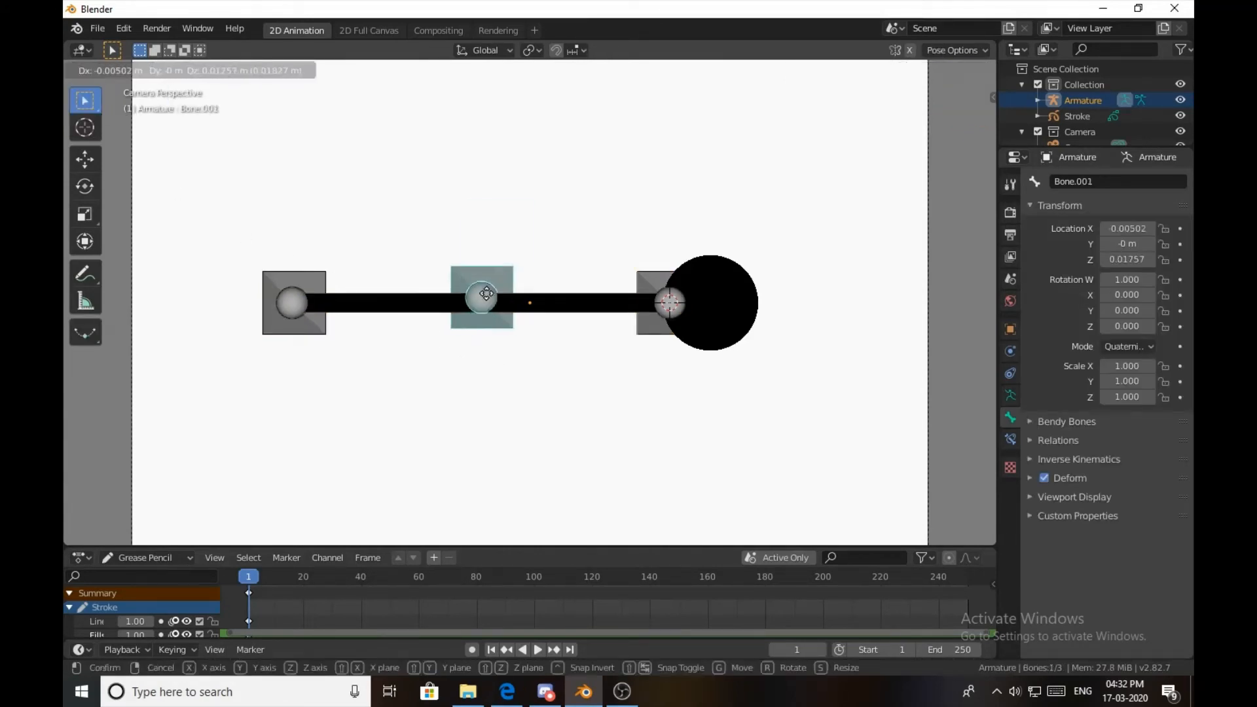
right_click(502, 335)
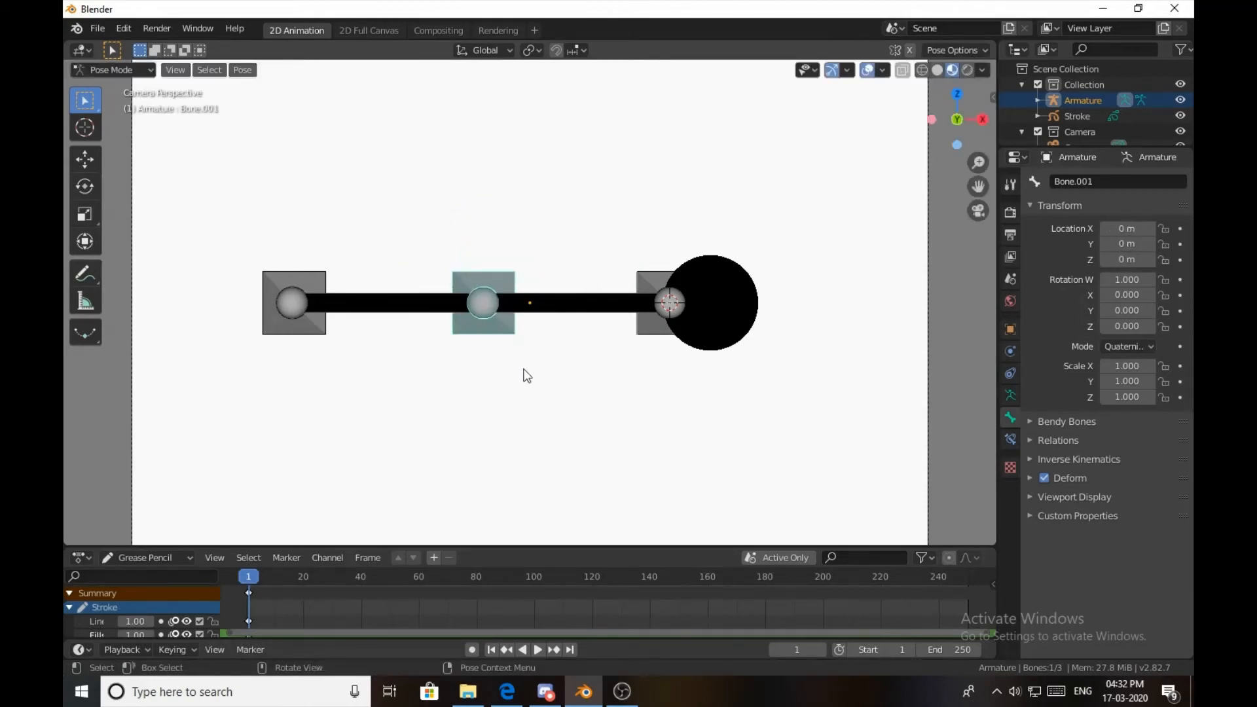
key("r")
right_click(567, 386)
In the armature's Edit Mode, set the middle bone's parent to Bone in its Relations settings.
key("Tab")
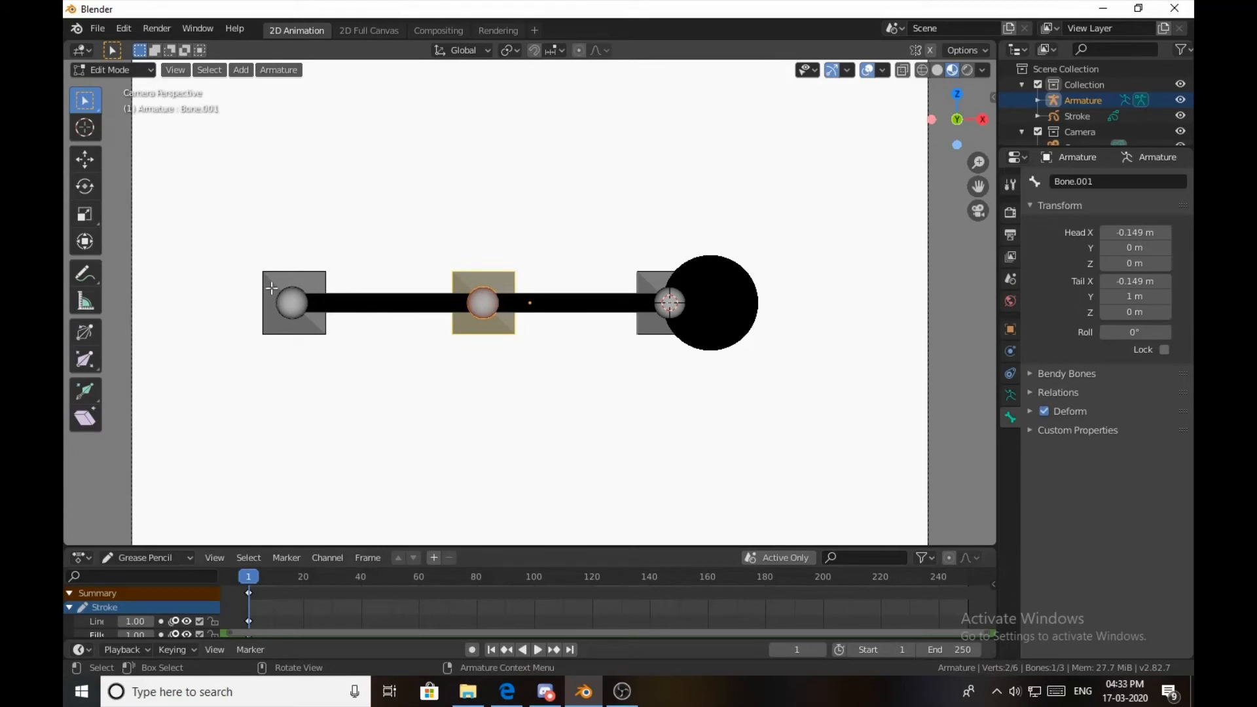
left_click(141, 71)
left_click(141, 85)
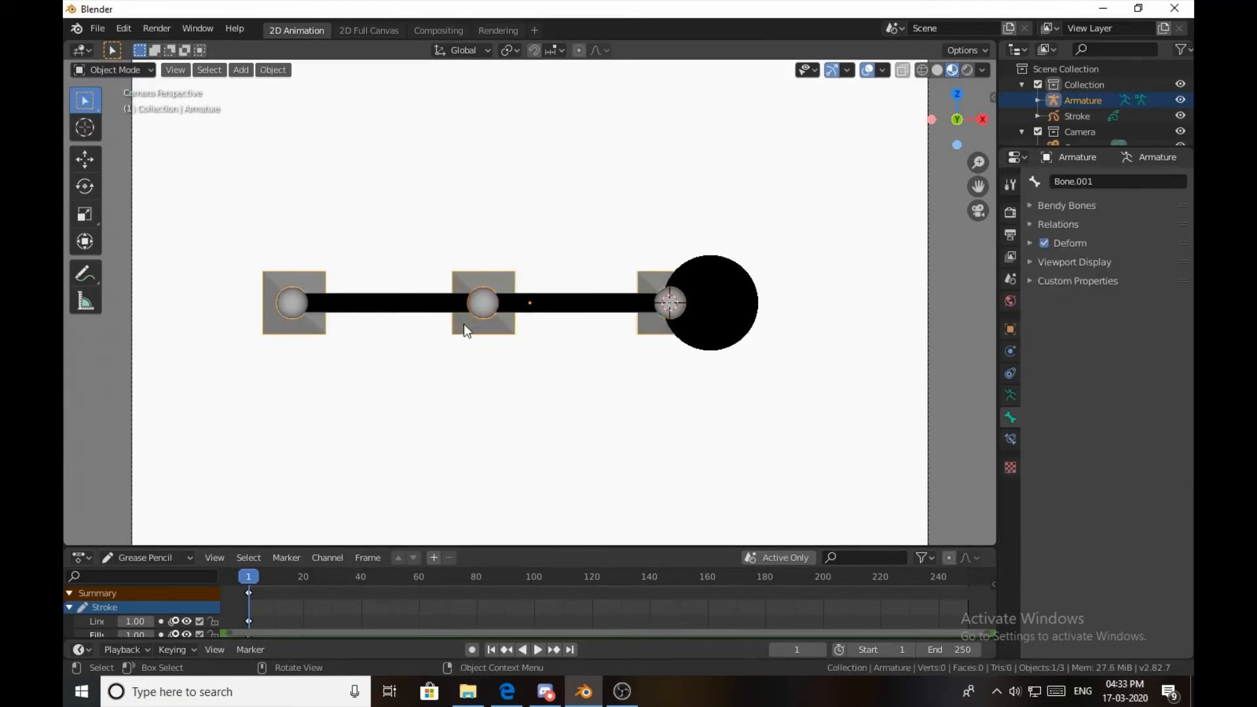
left_click(119, 72)
left_click(129, 97)
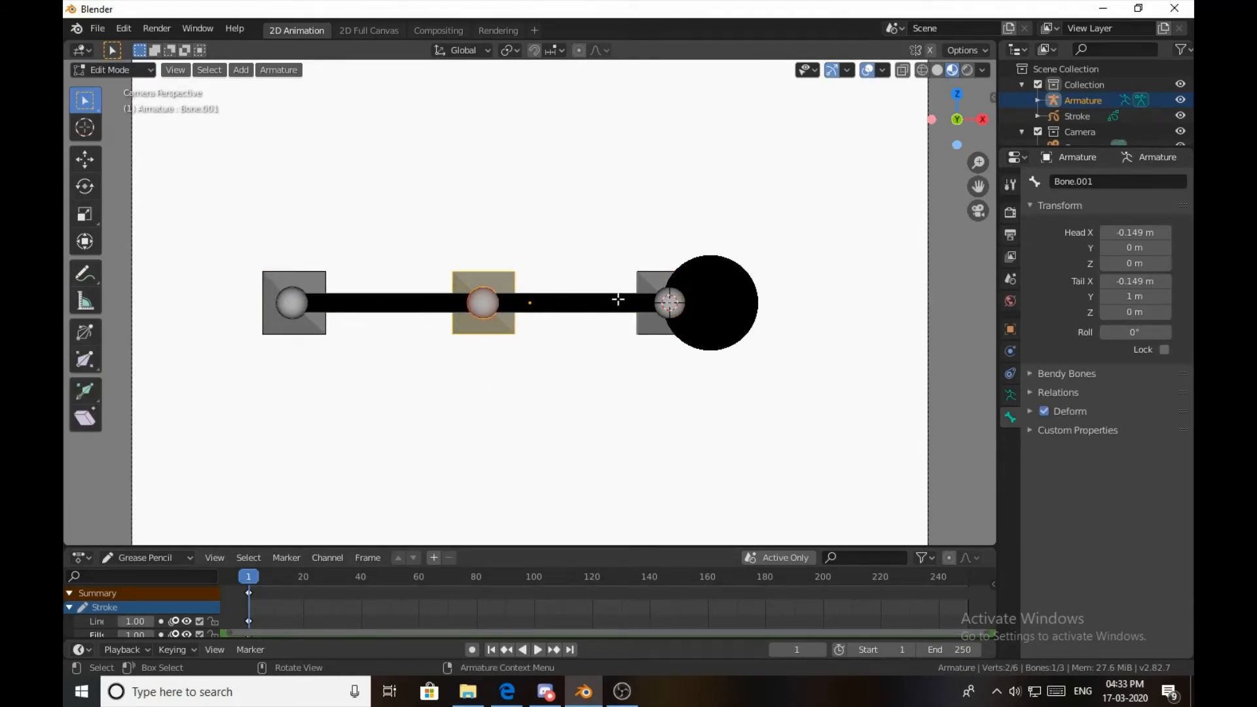
left_click(315, 334)
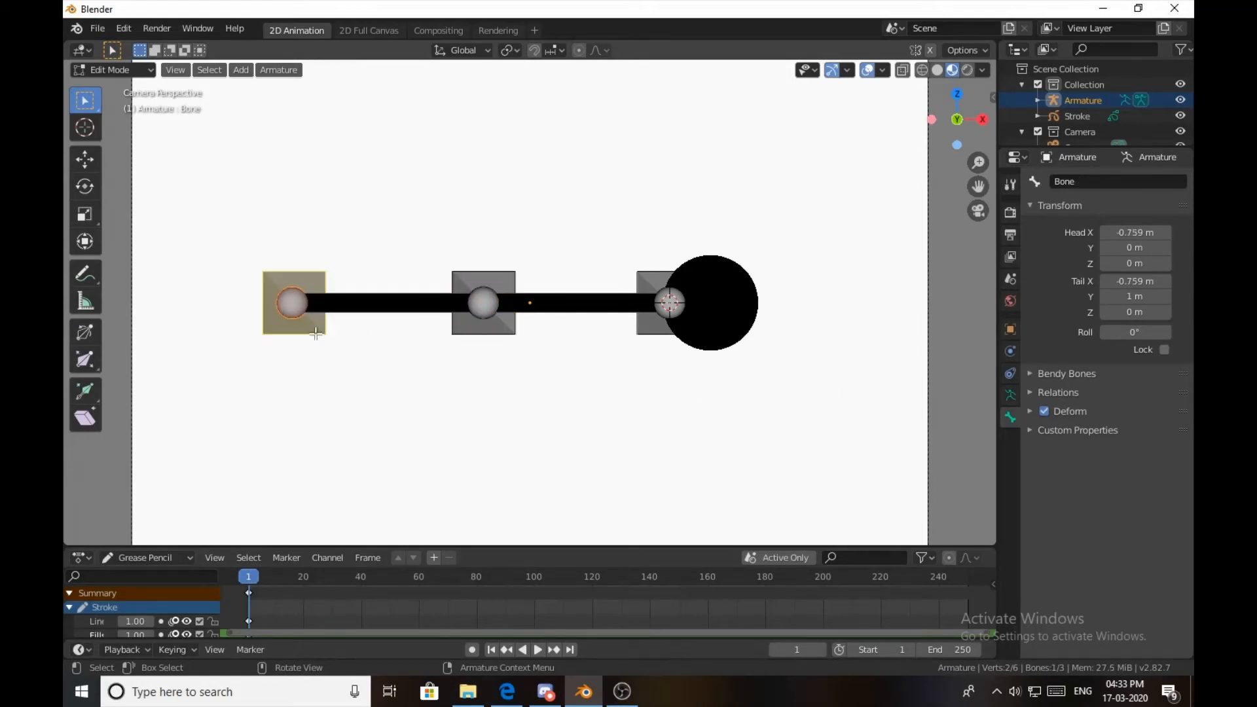
left_click(507, 327)
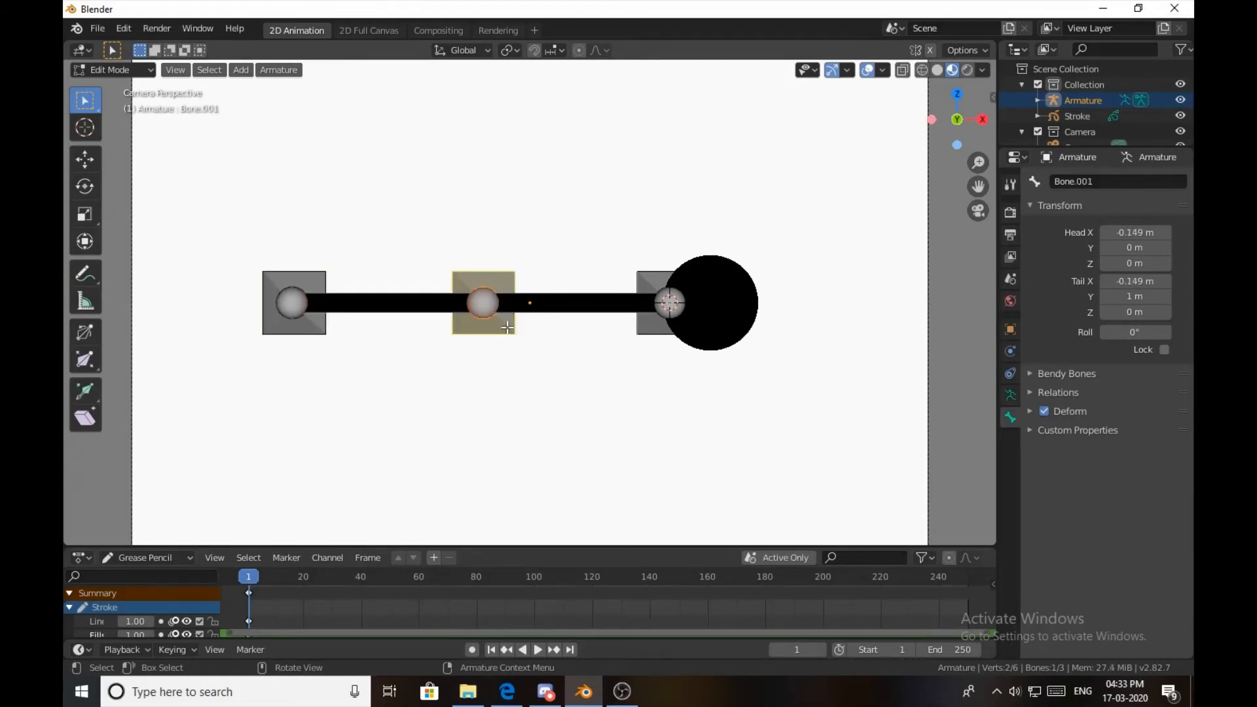
left_click(1014, 397)
left_click(1014, 415)
left_click(1078, 392)
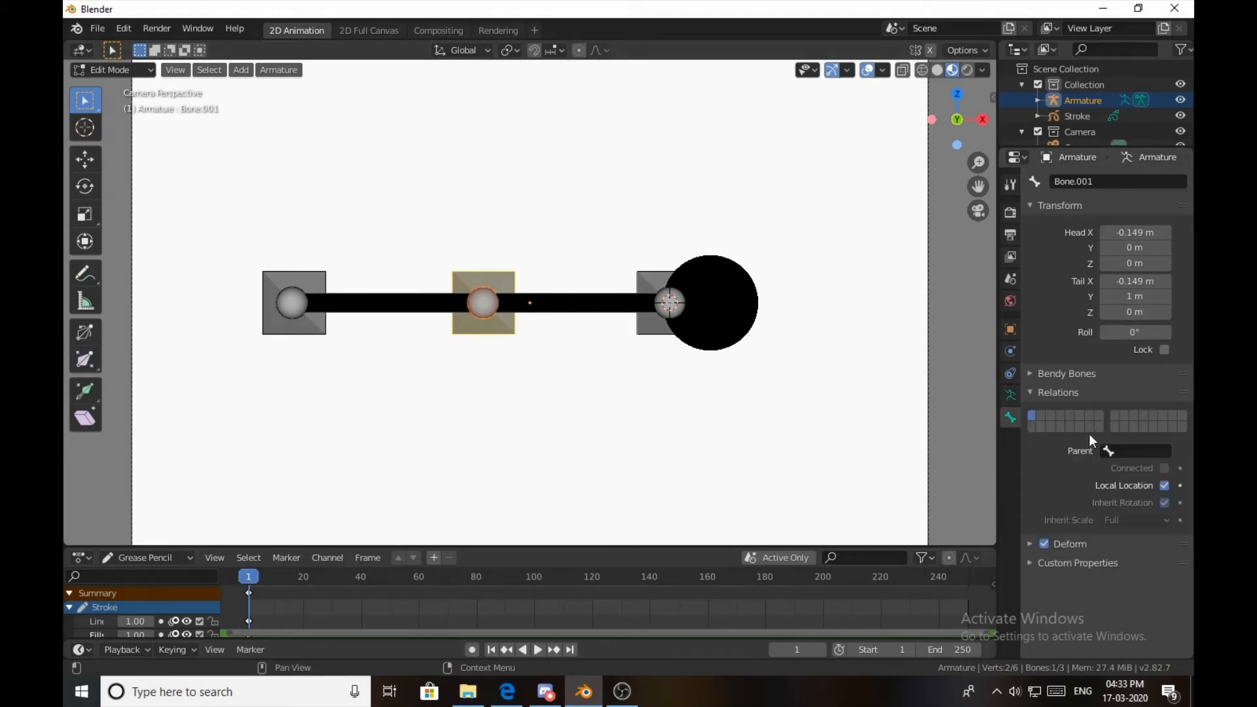
left_click(1150, 448)
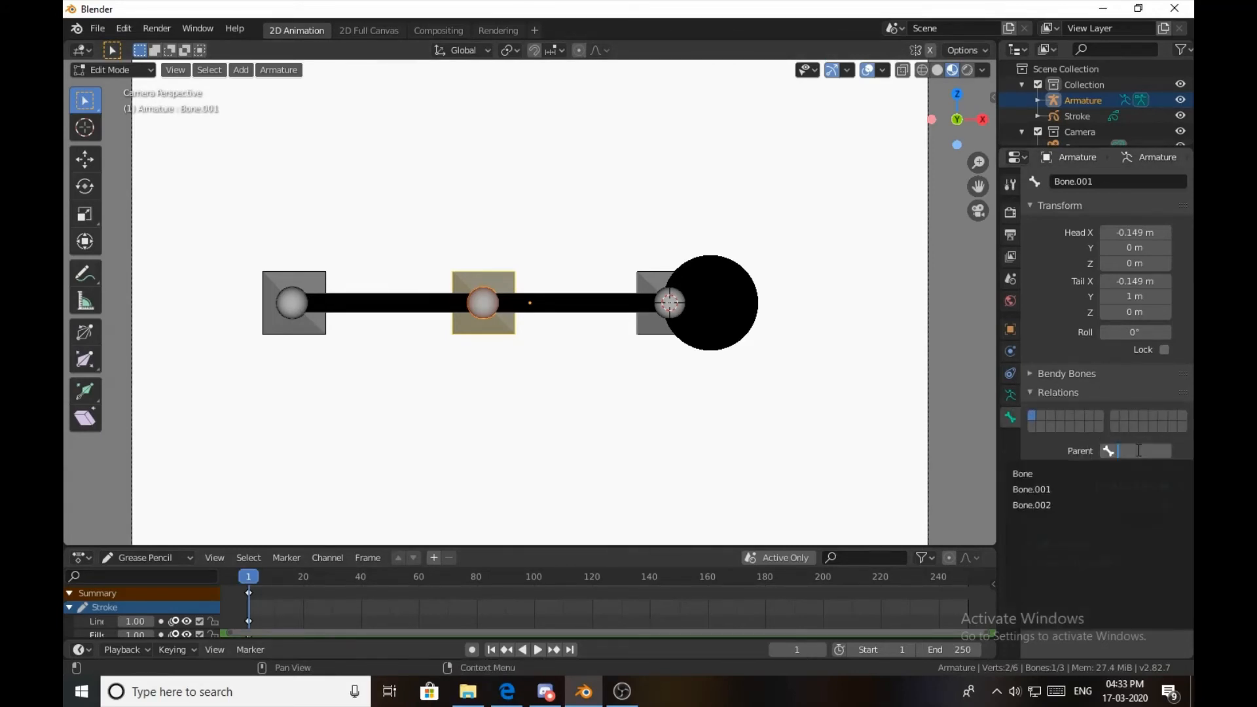
left_click(1062, 473)
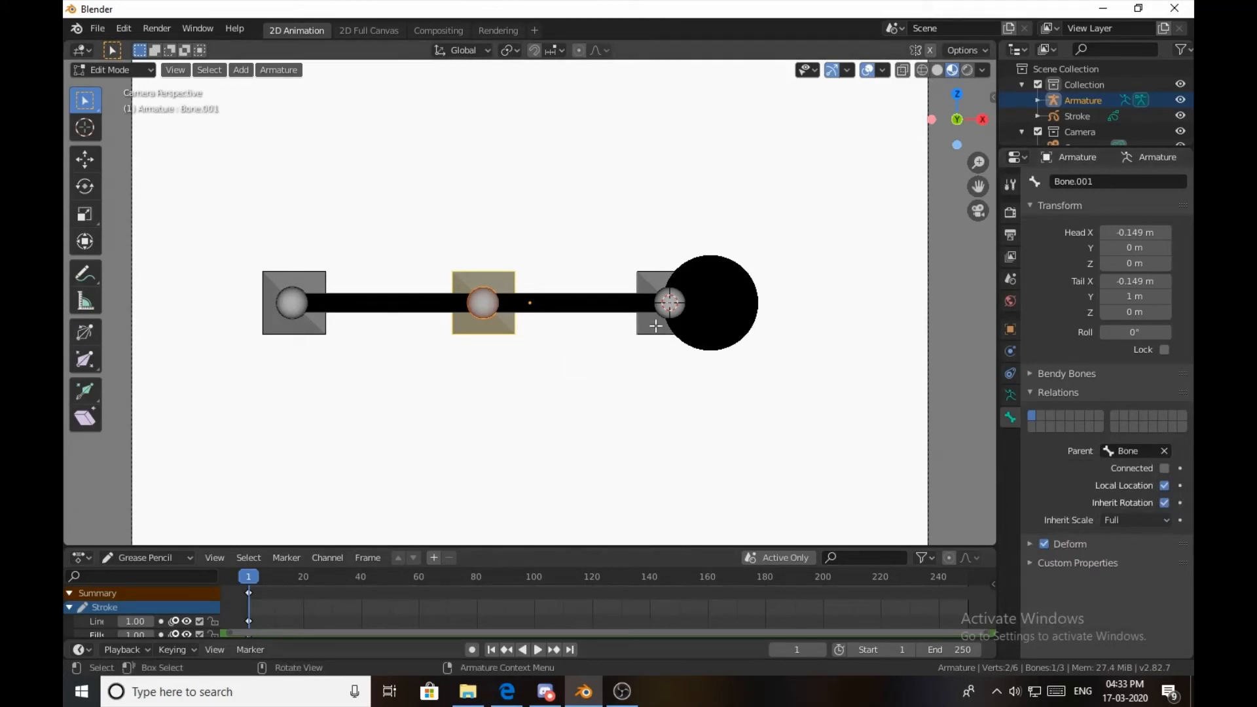
Set the parent of the third bone, at the circle, to Bone.001 and switch the armature to Pose Mode.
left_click(655, 324)
left_click(1136, 451)
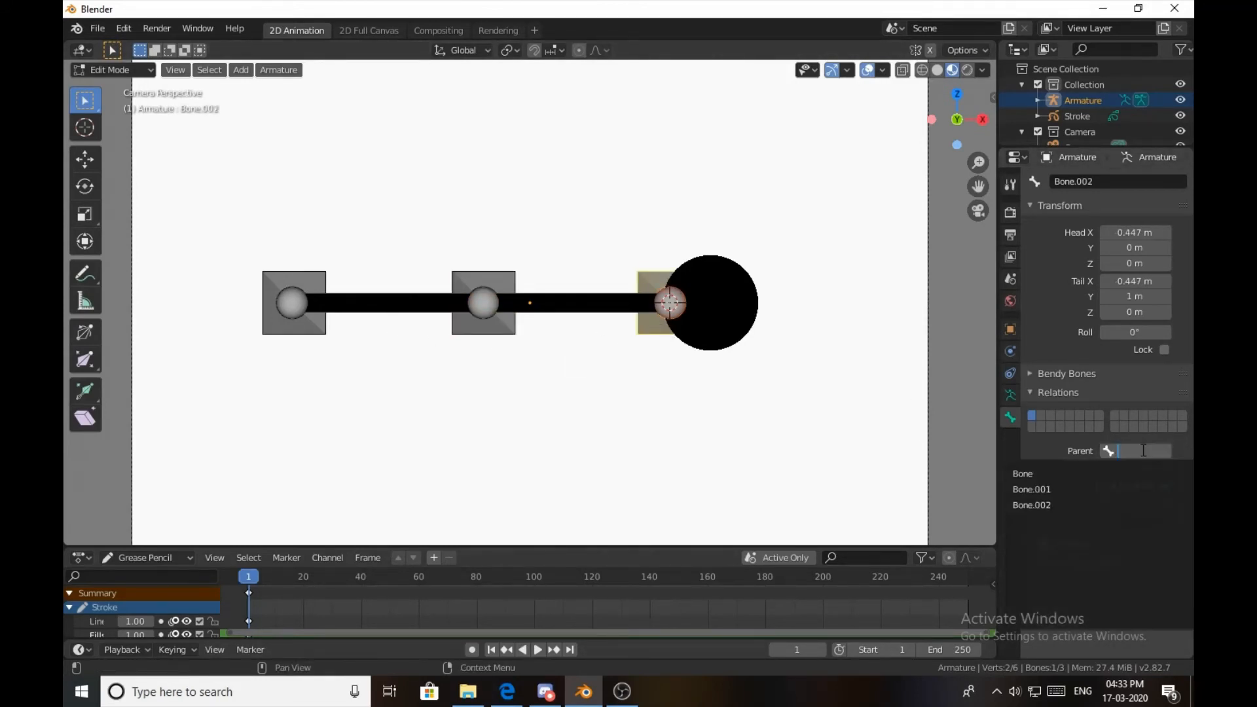
left_click(1079, 489)
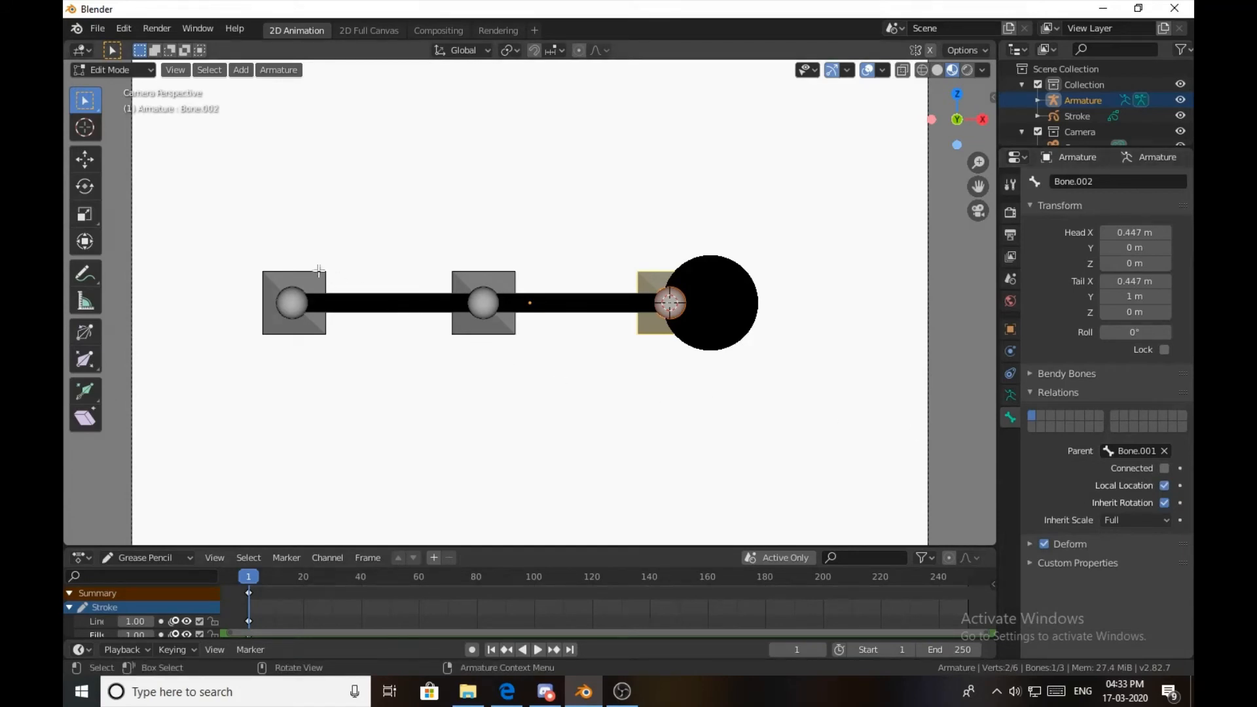
key("Tab")
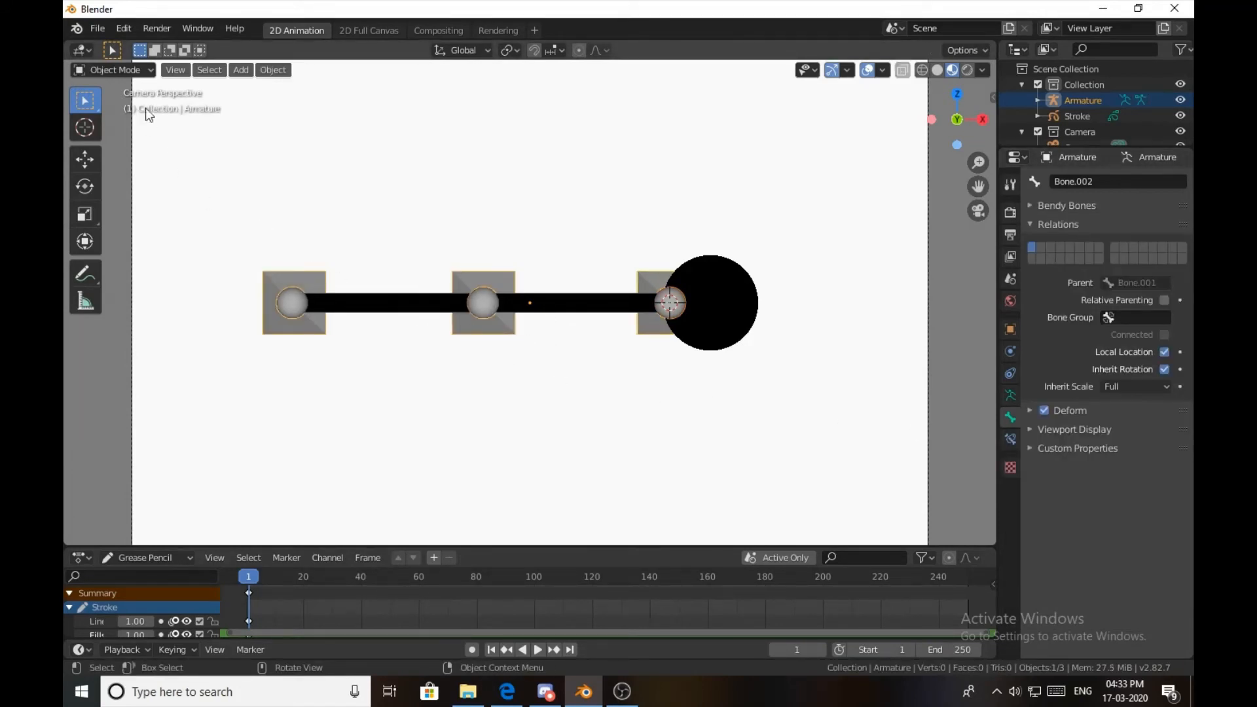
left_click(127, 70)
left_click(142, 123)
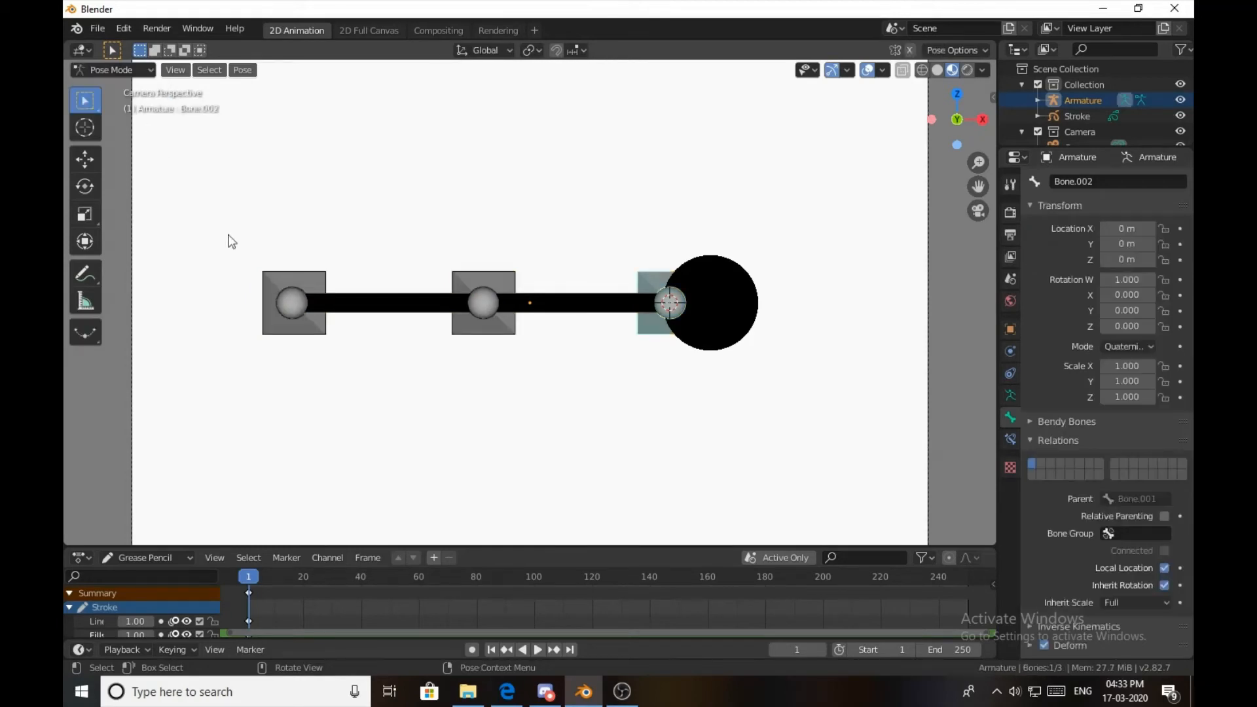
Test the parenting by rotating the middle, first and third bones individually, cancelling each rotation.
left_click(464, 316)
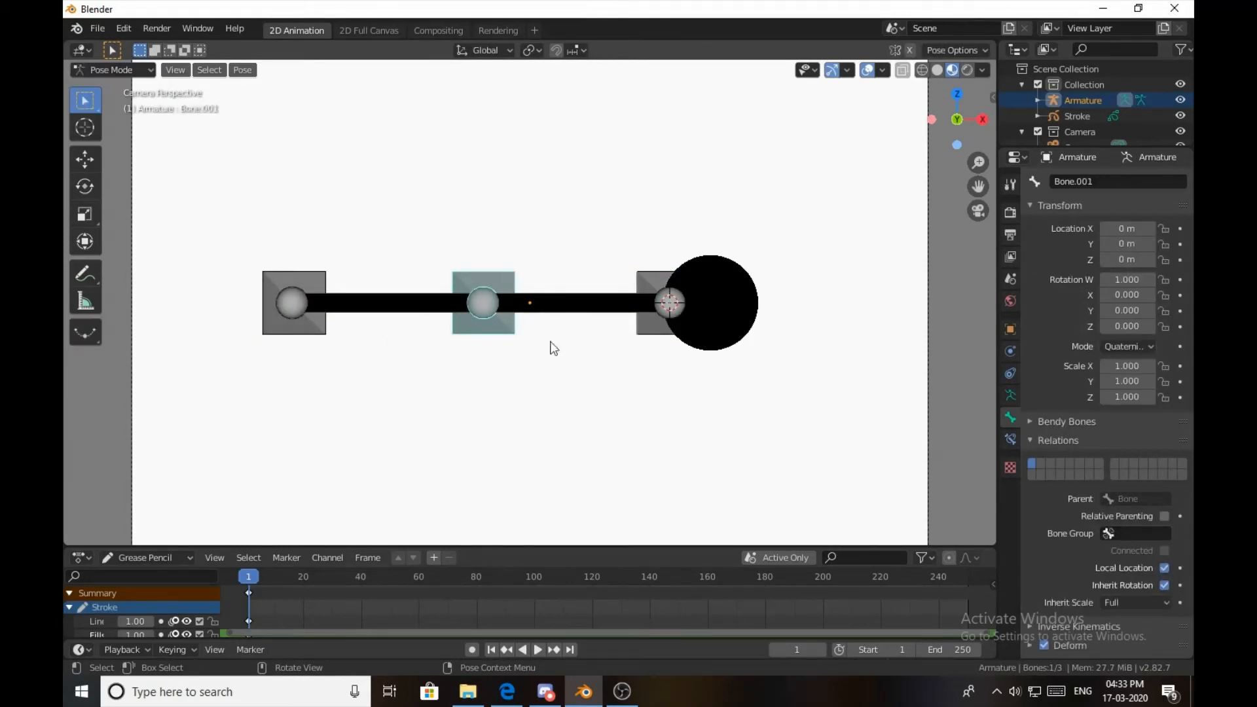
key("r")
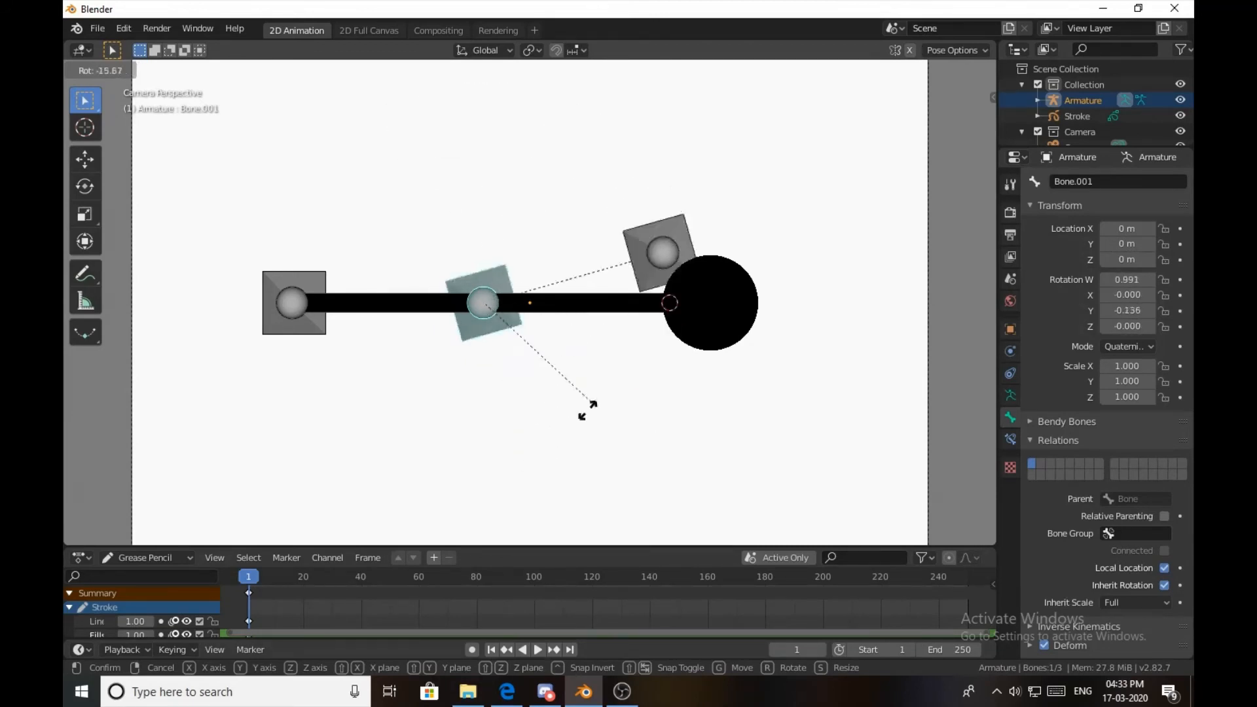
right_click(595, 441)
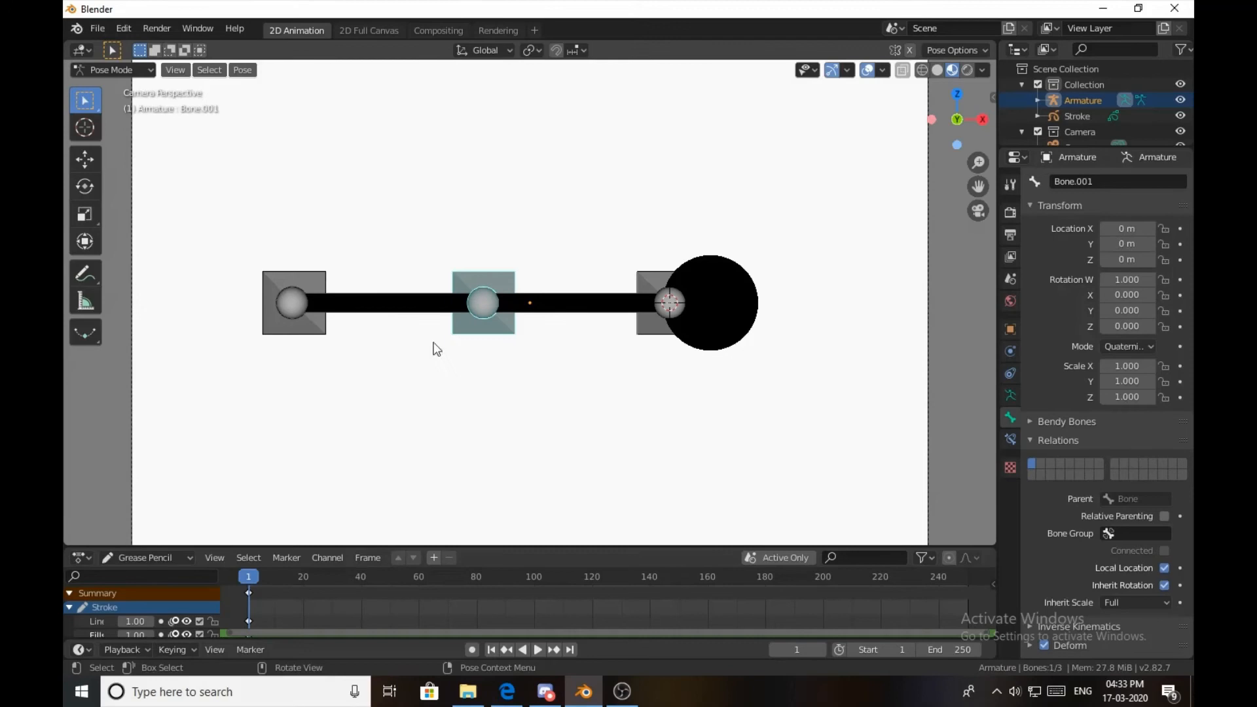
left_click(328, 327)
key("r")
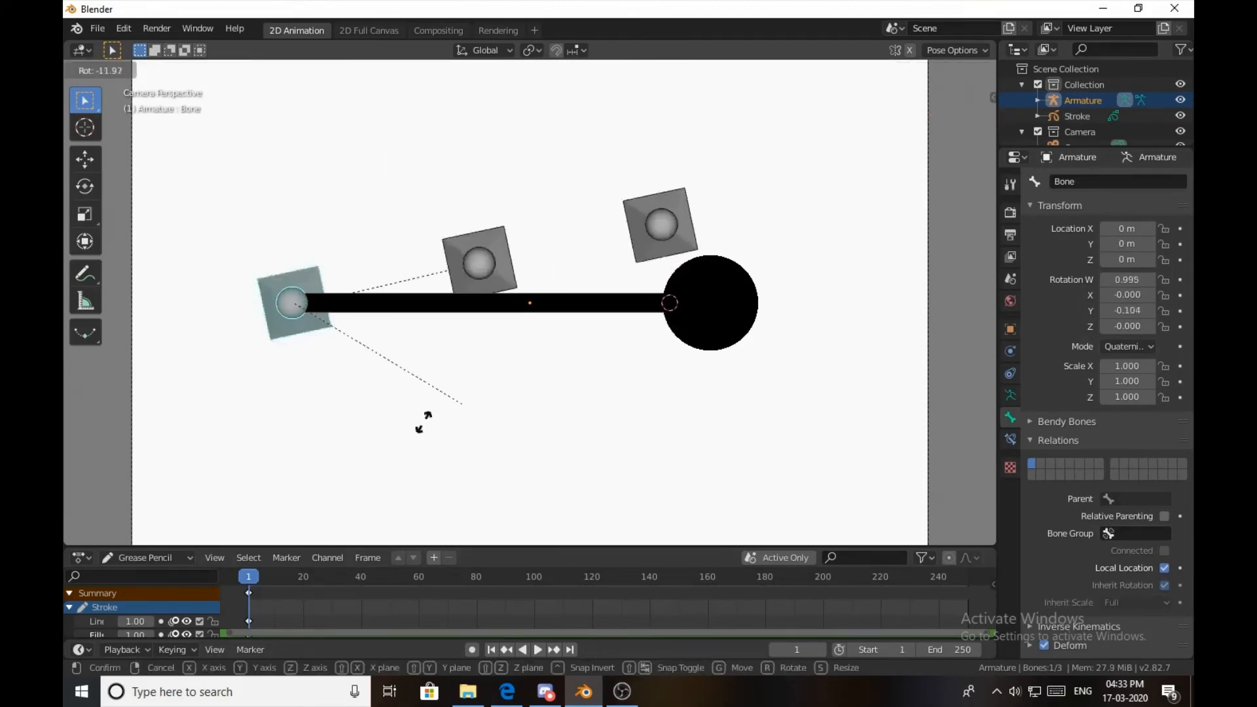
right_click(529, 385)
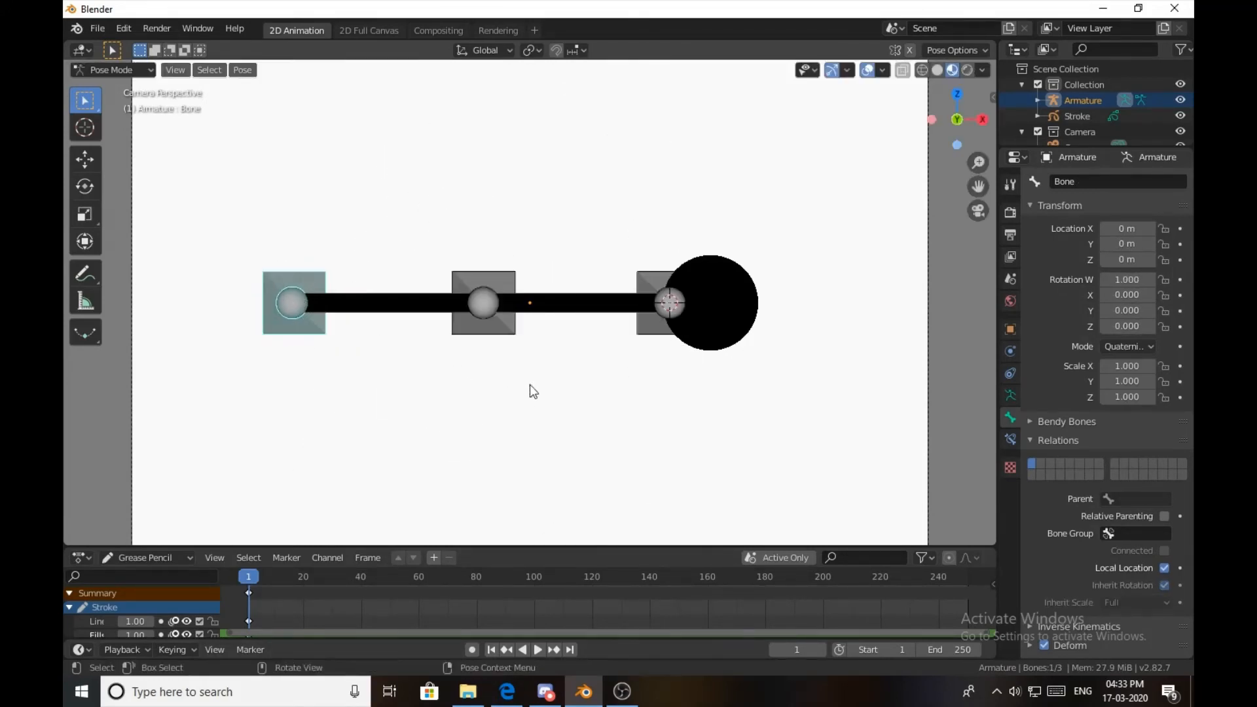
left_click(490, 324)
key("r")
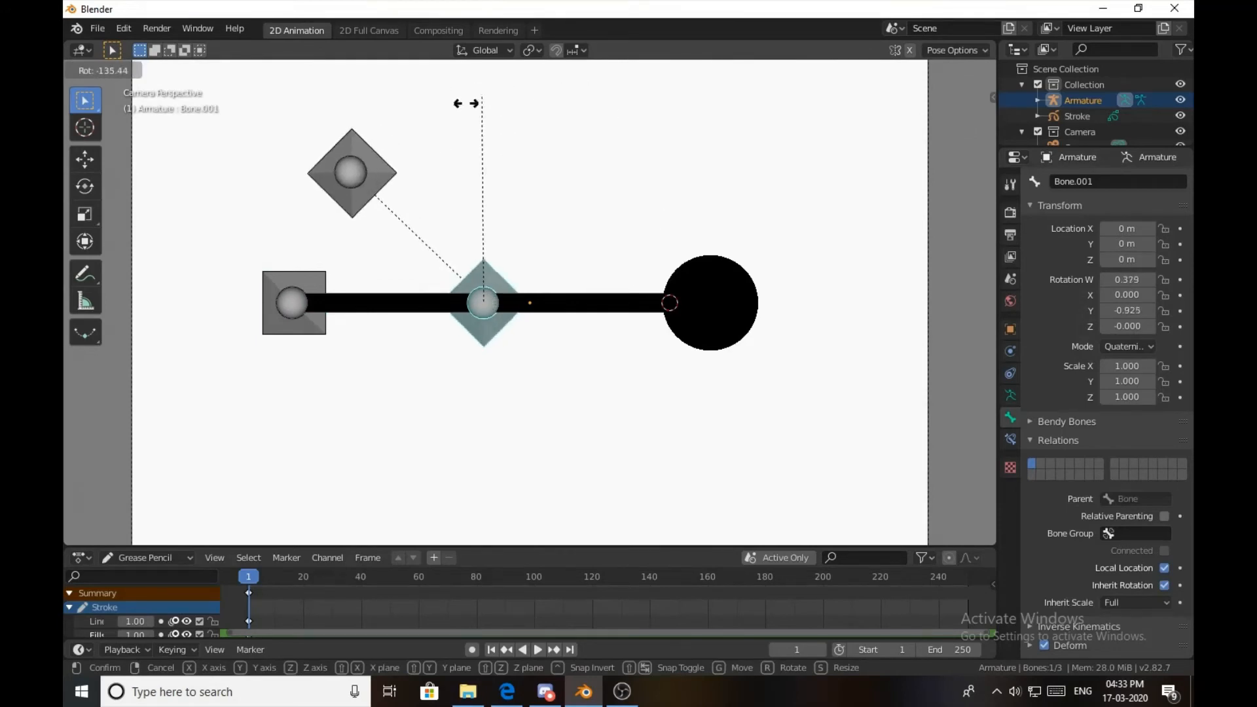
right_click(678, 401)
left_click(665, 337)
key("r")
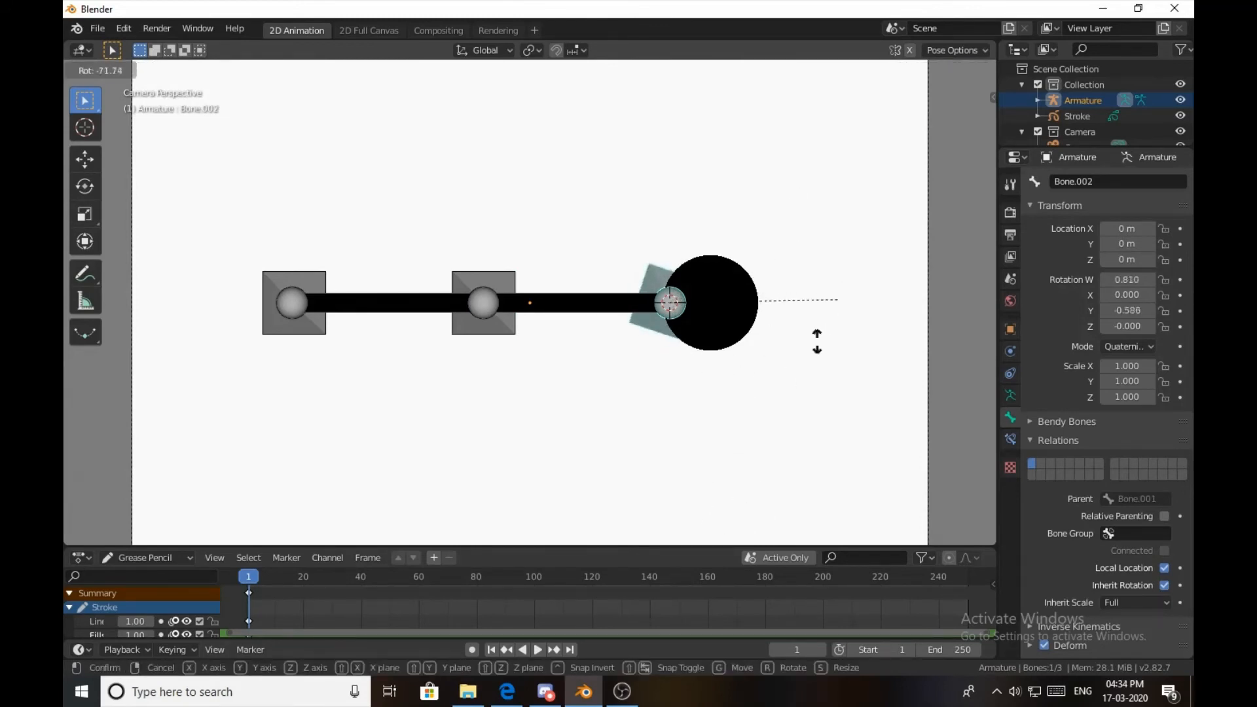
right_click(678, 429)
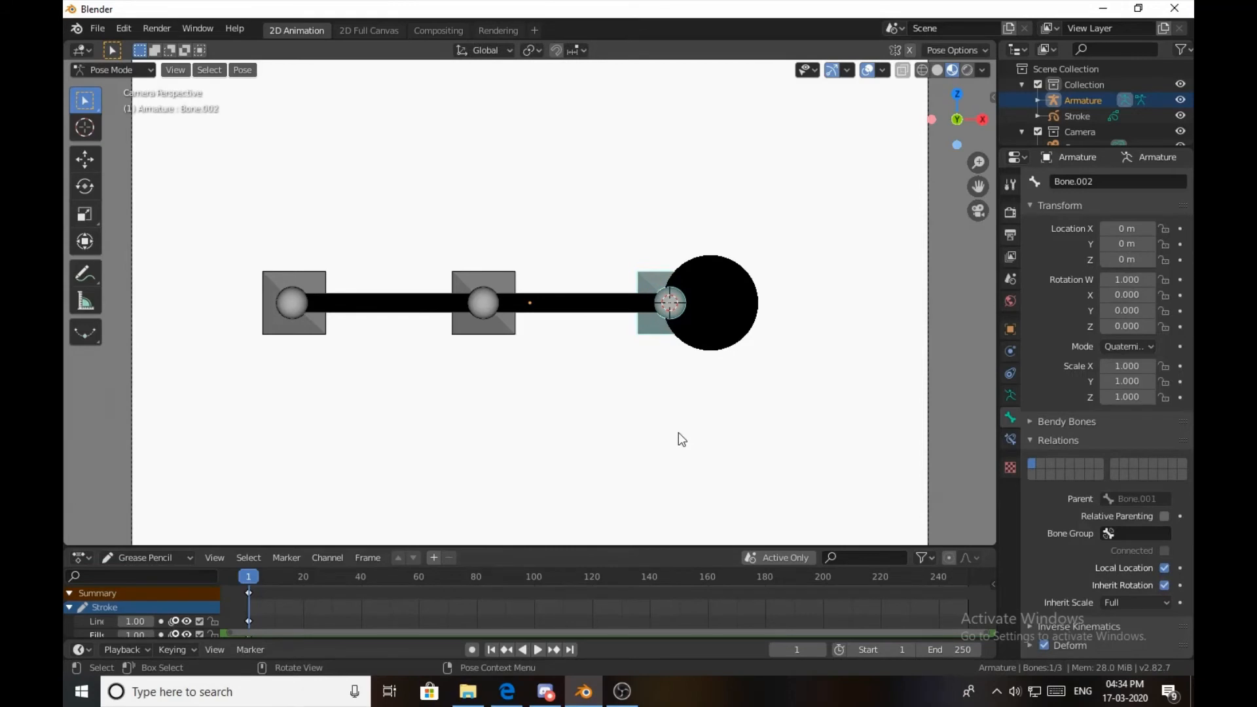
Leave the armature's Pose Mode and open the Stroke object in Edit Mode.
left_click(93, 68)
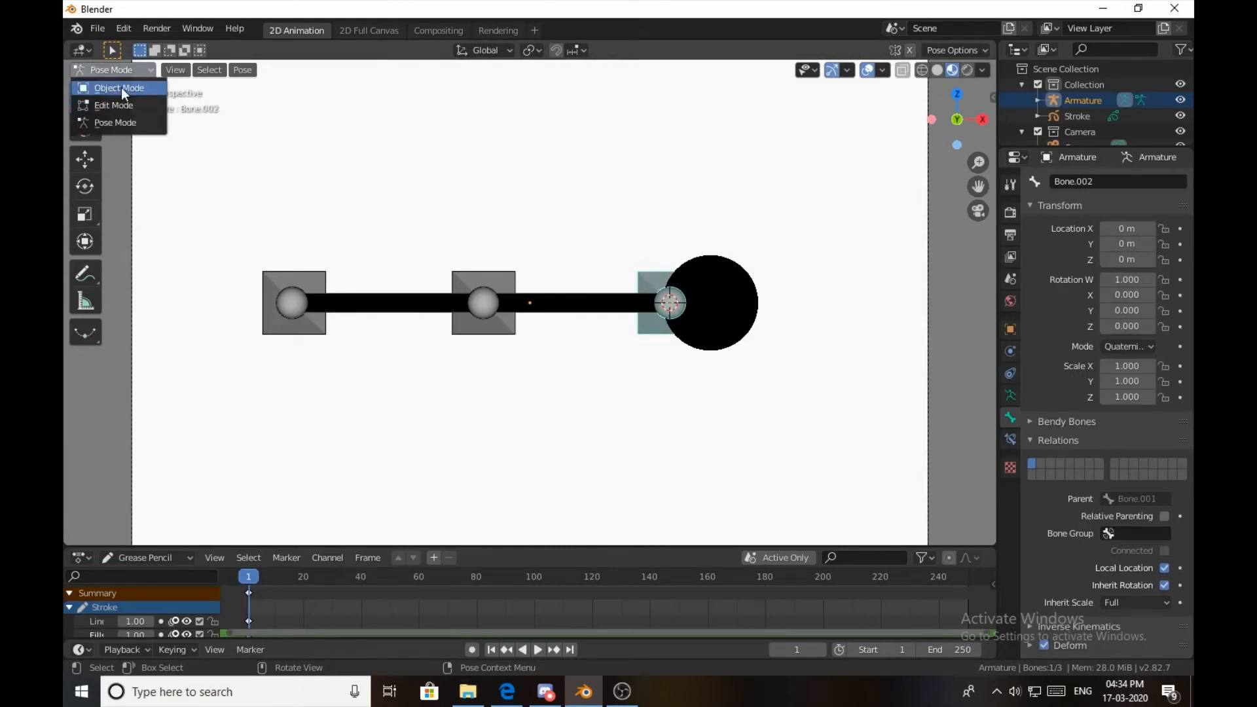
left_click(120, 88)
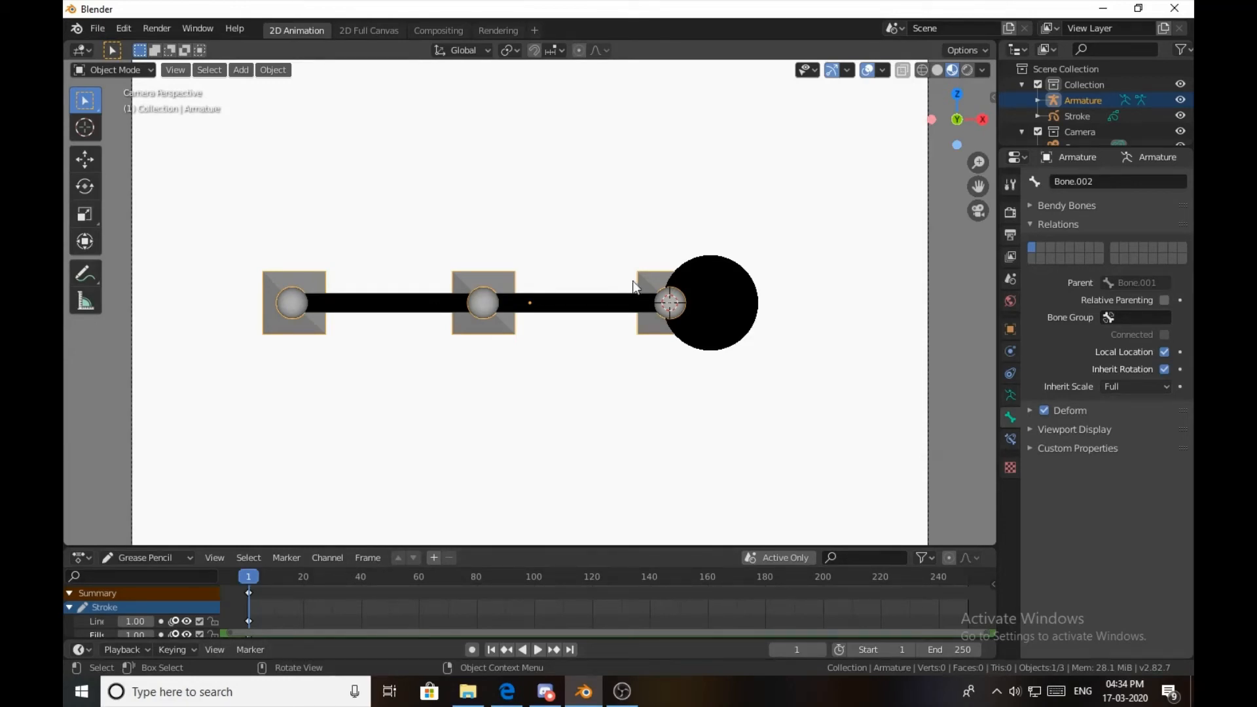
key("alt+a")
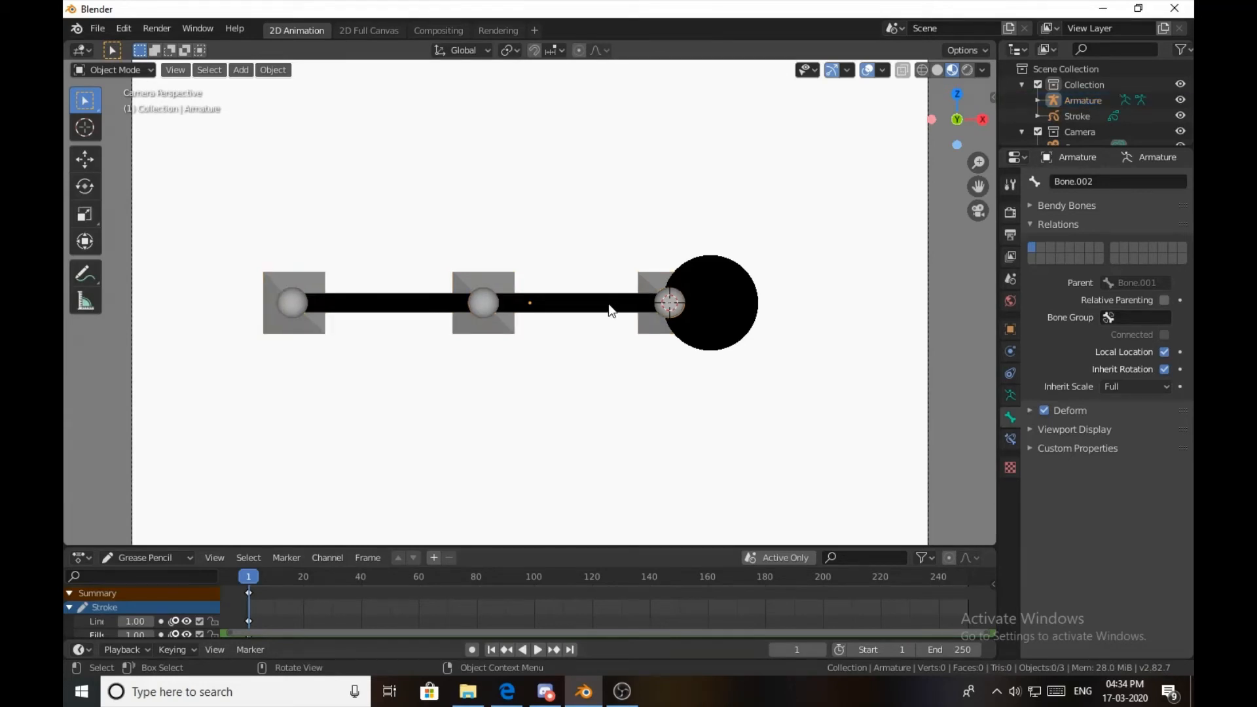
left_click(737, 310)
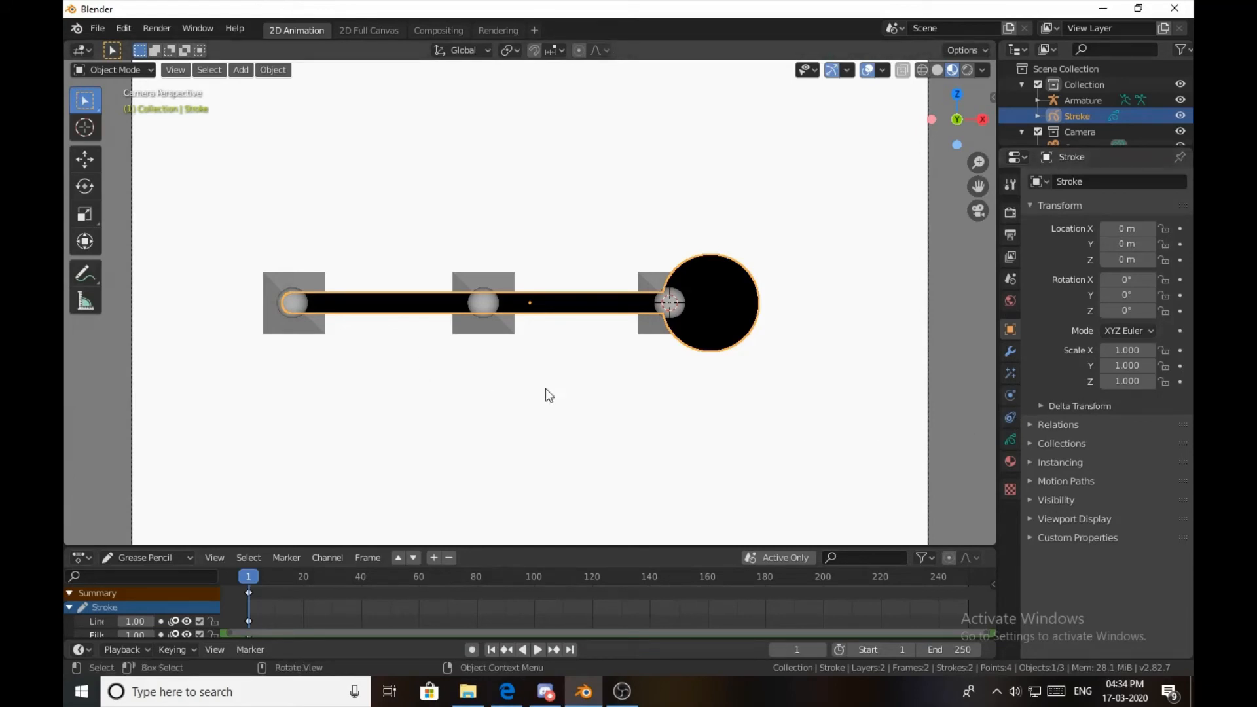
key("Tab")
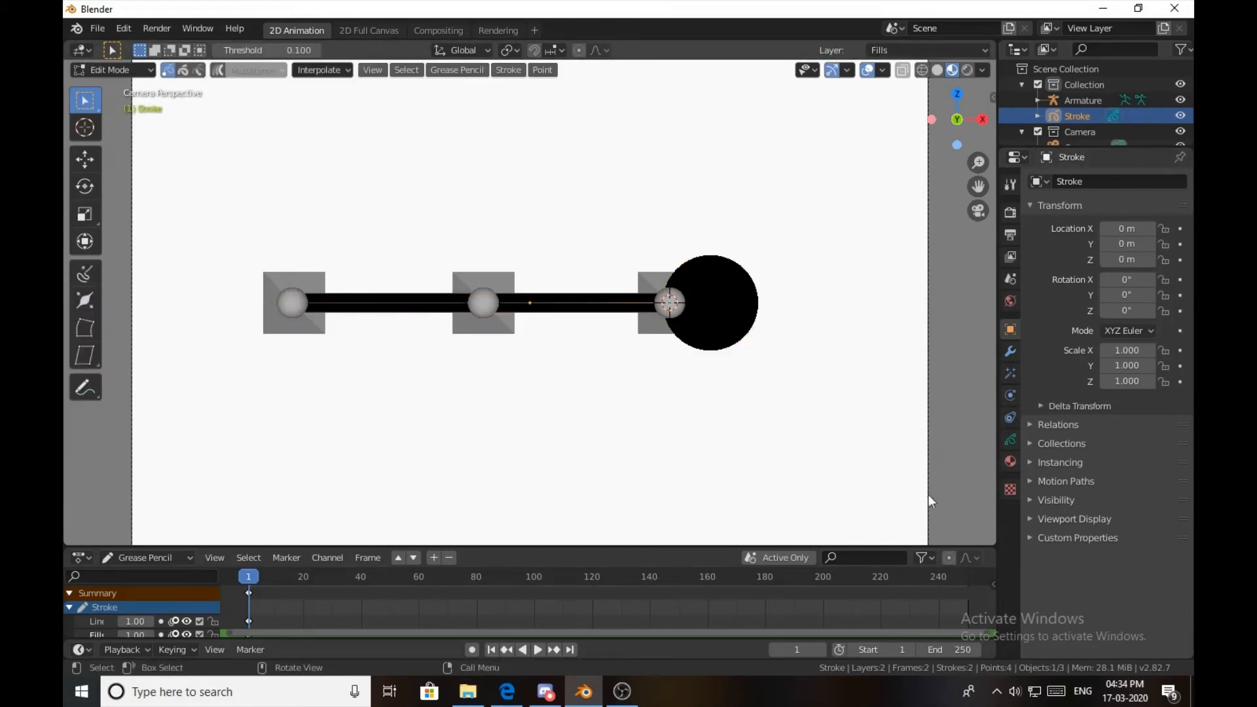
Lock the Stroke object's Fills layer and make the Lines layer active.
left_click(1009, 440)
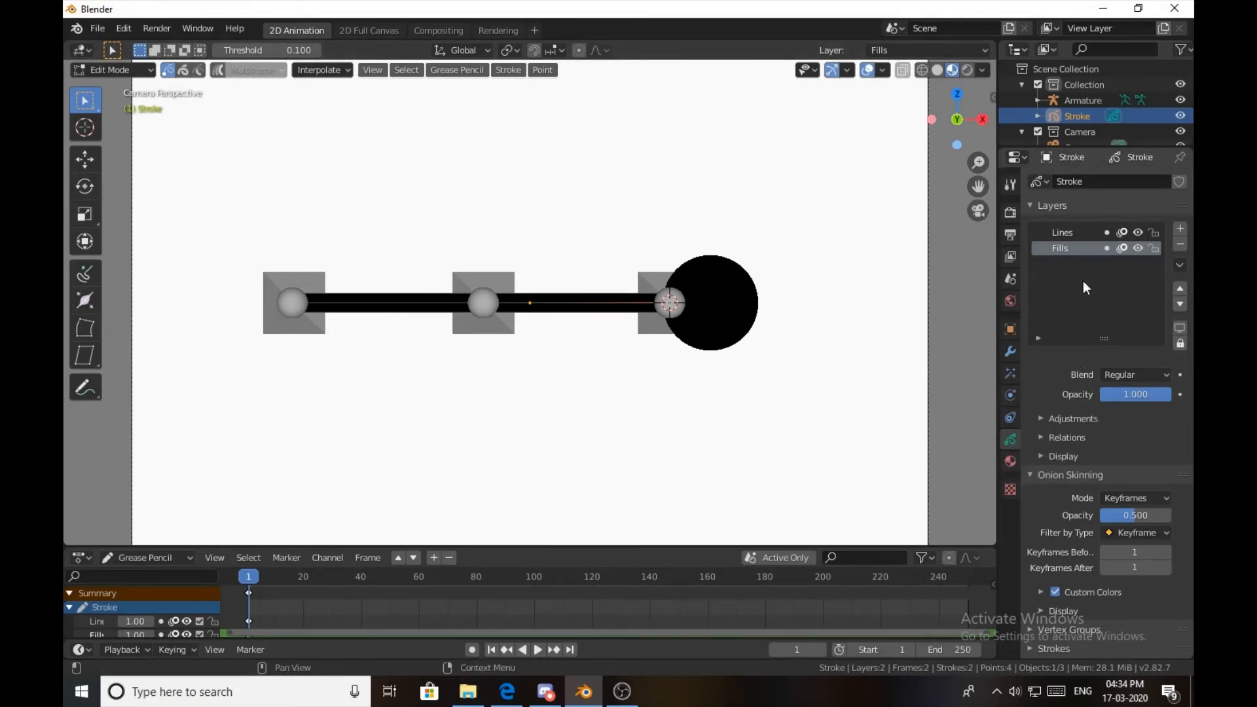
left_click(1152, 248)
left_click(1082, 235)
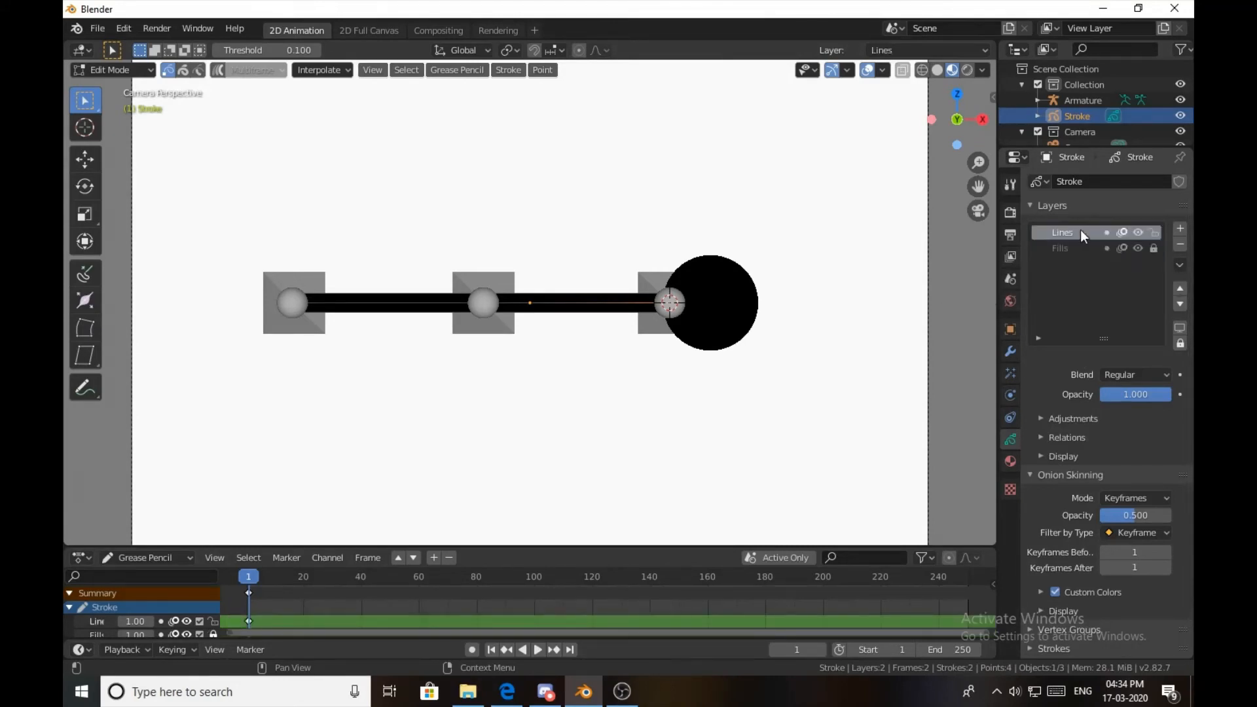
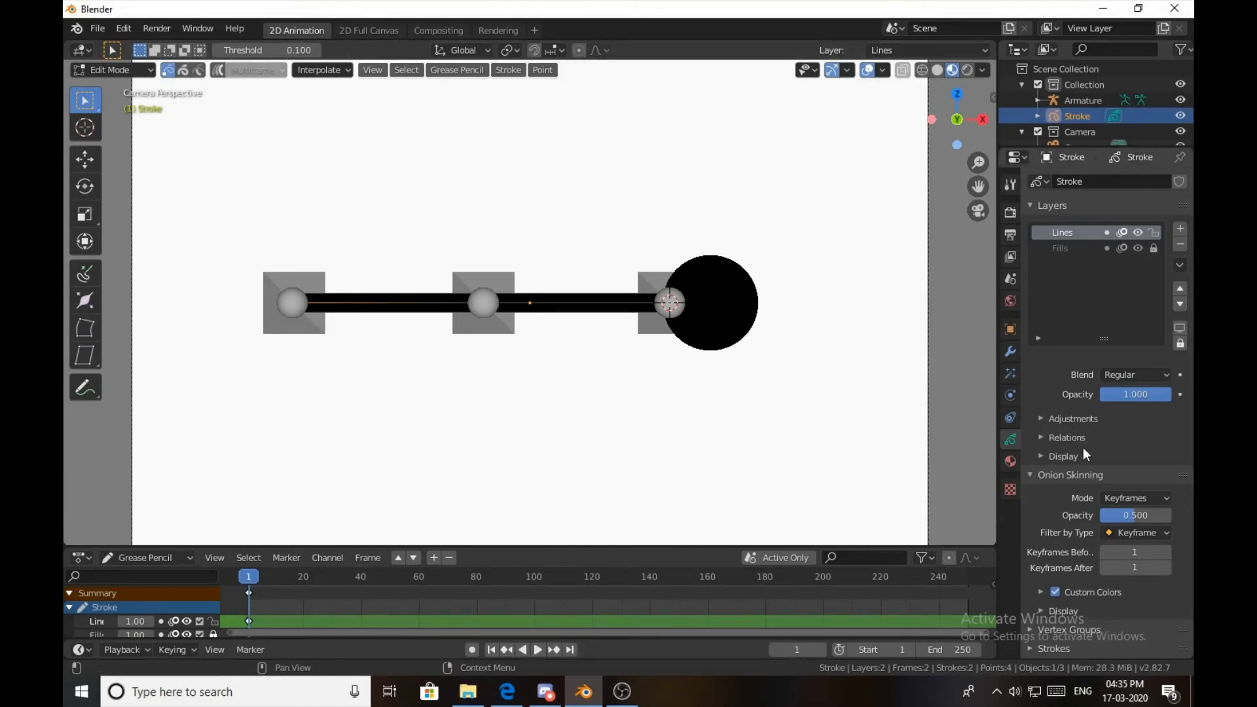
Add three vertex groups to the Stroke object, one for each bone.
scroll(1126, 561, "down", 2)
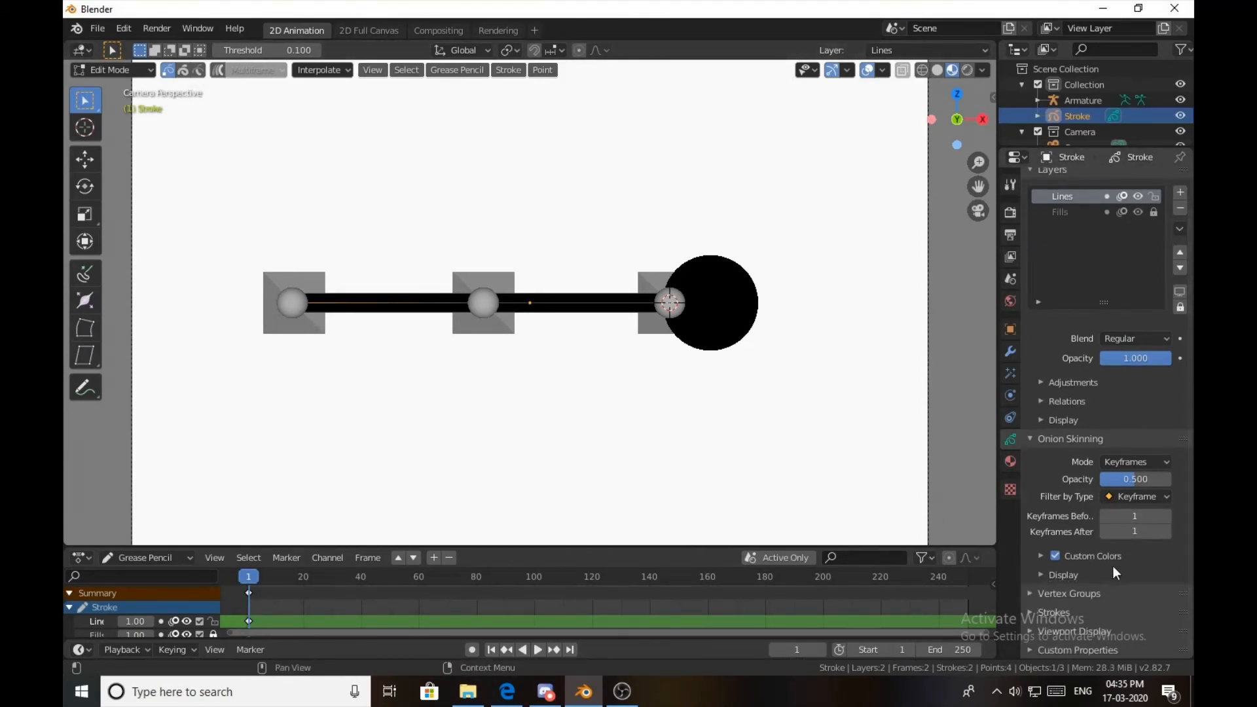
left_click(1095, 594)
scroll(1095, 594, "down", 2)
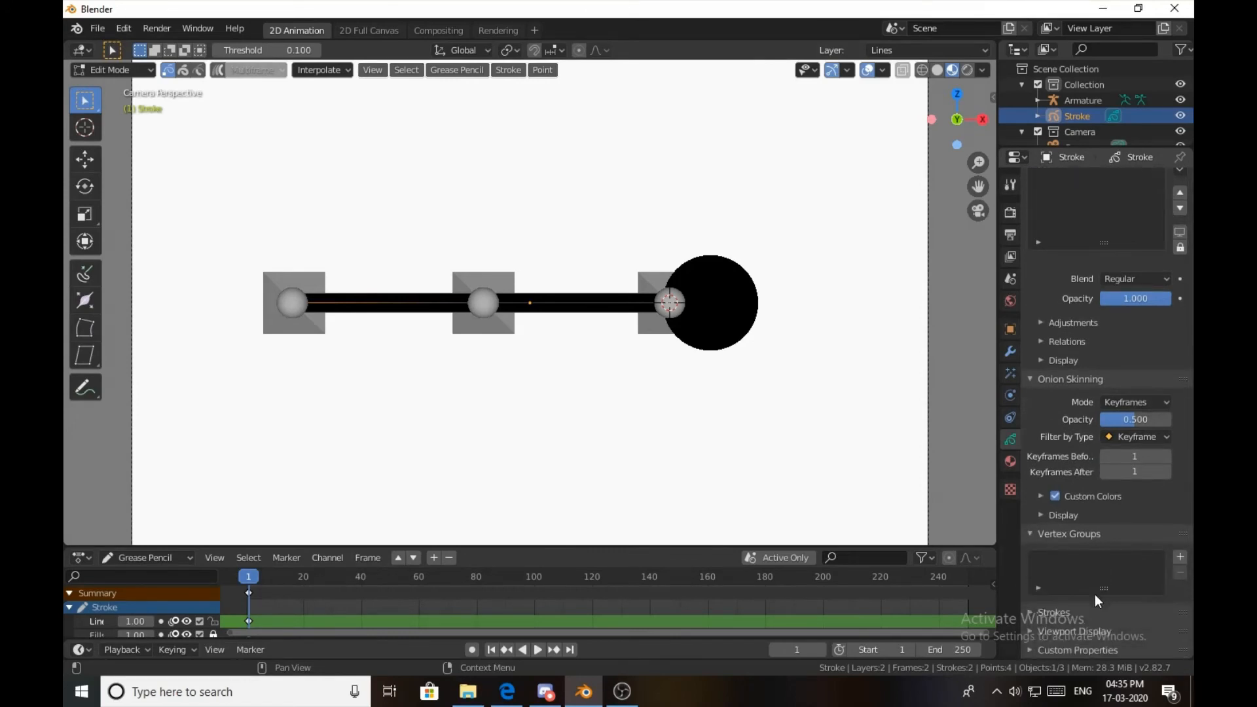
left_click(1178, 555)
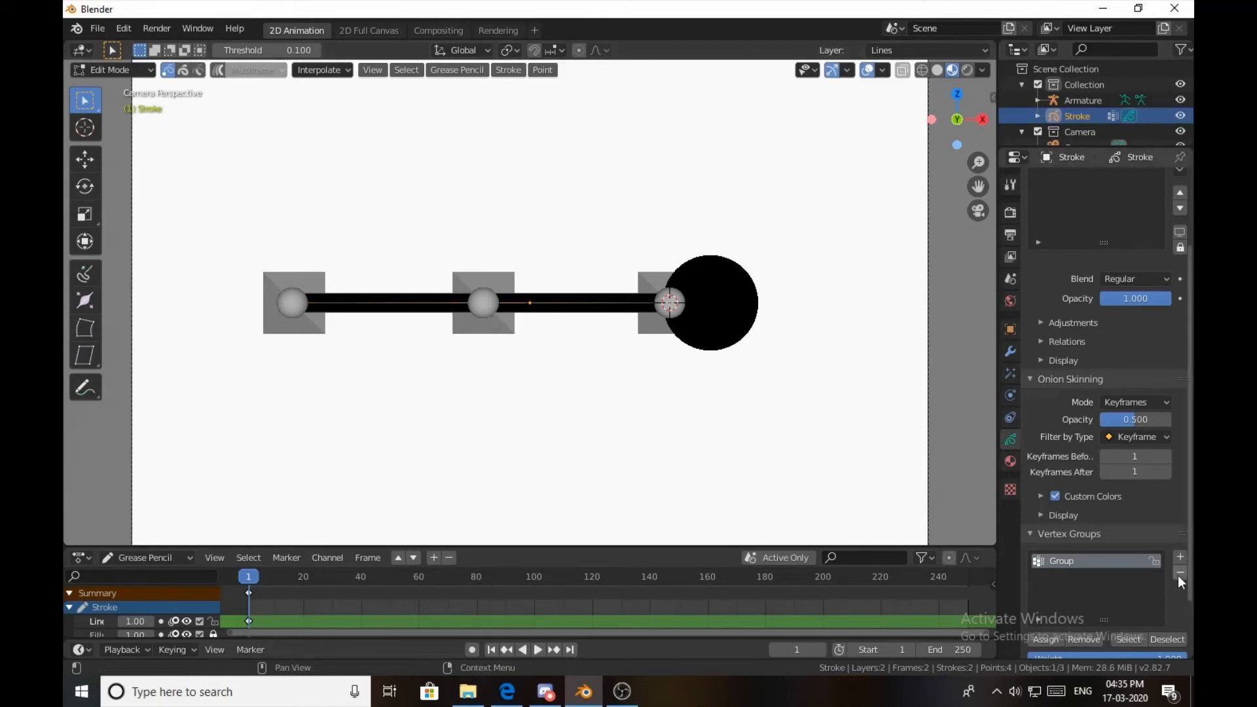
left_click(1178, 557)
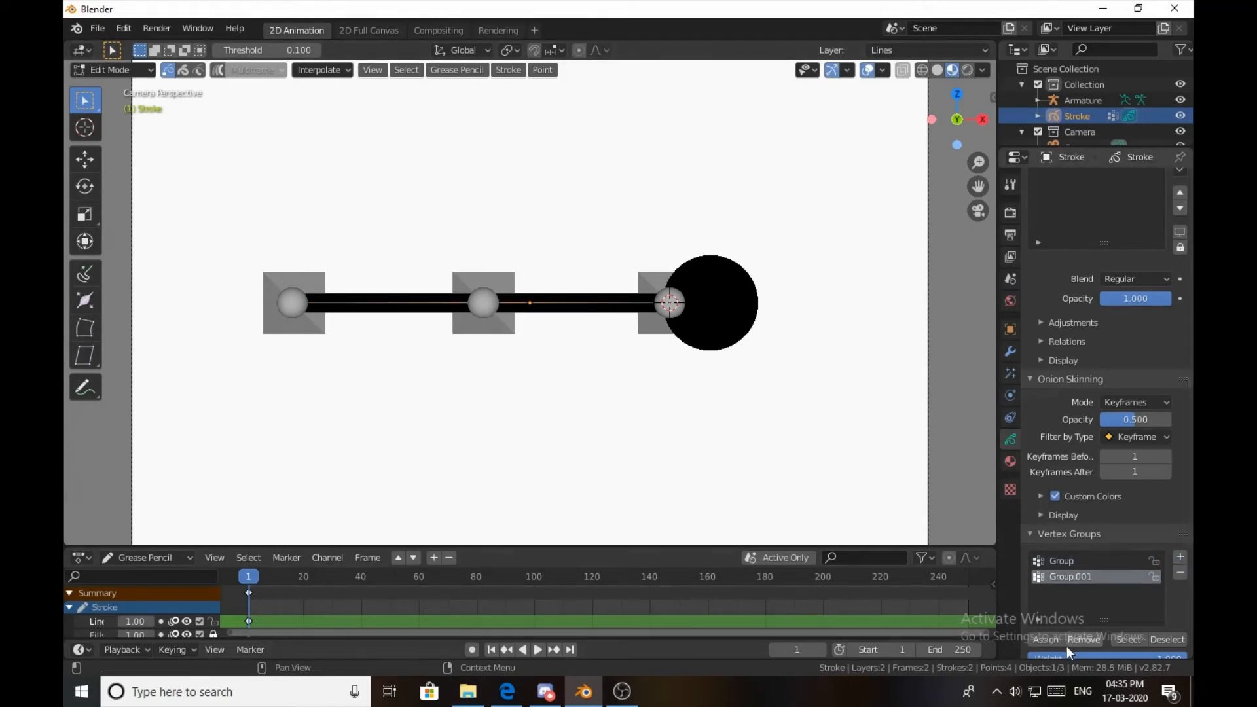
left_click(1178, 557)
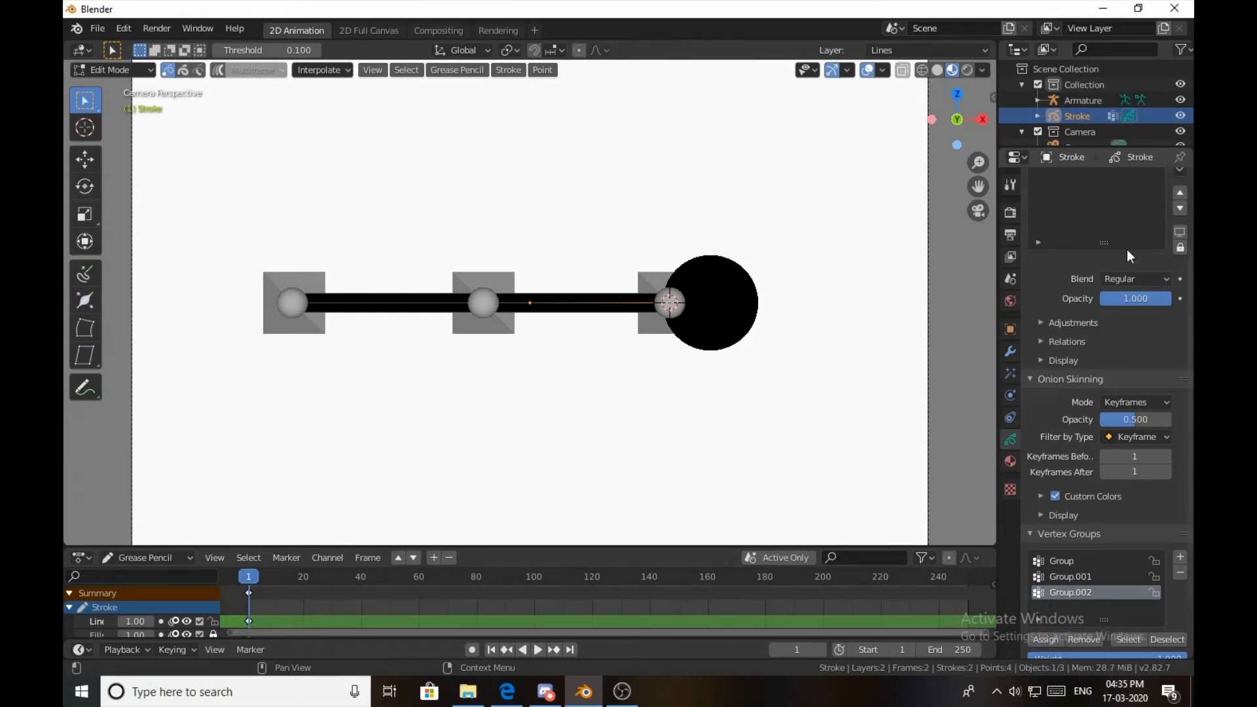
Unlock the Stroke object's Fills layer and assign the selected circle point to the Group.002 vertex group.
scroll(1126, 250, "up", 2)
left_click(1152, 215)
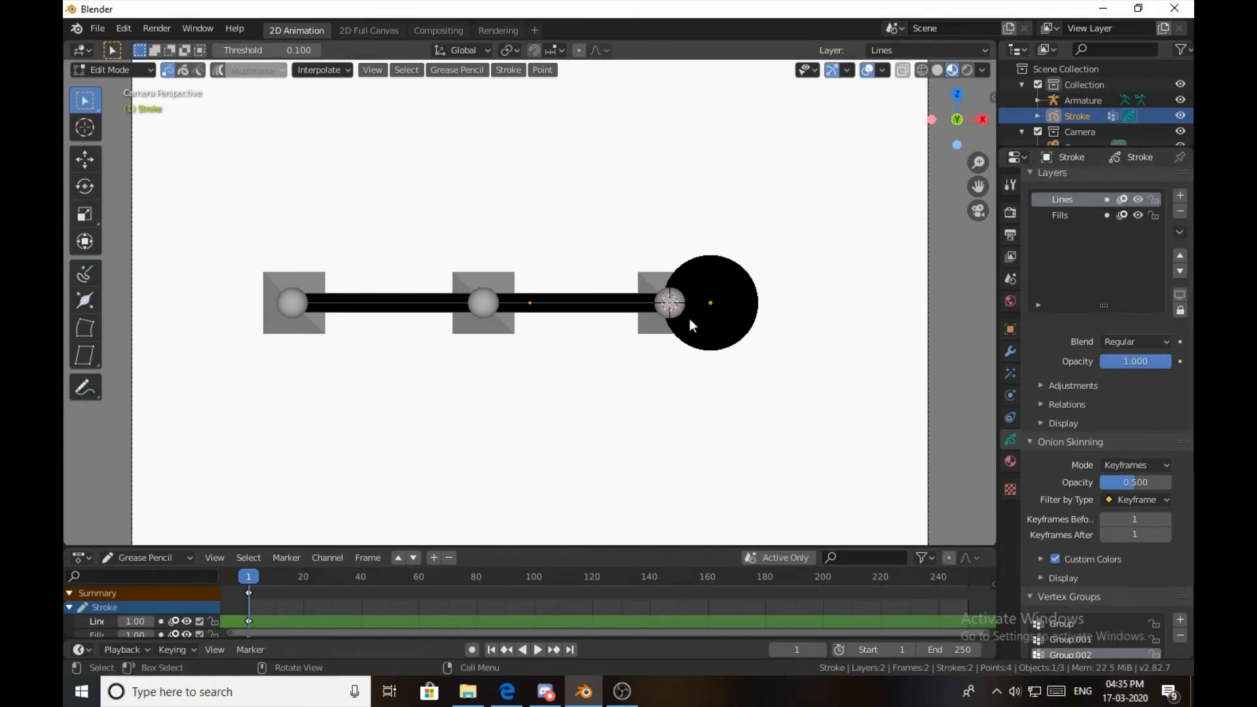
scroll(1130, 627, "down", 3)
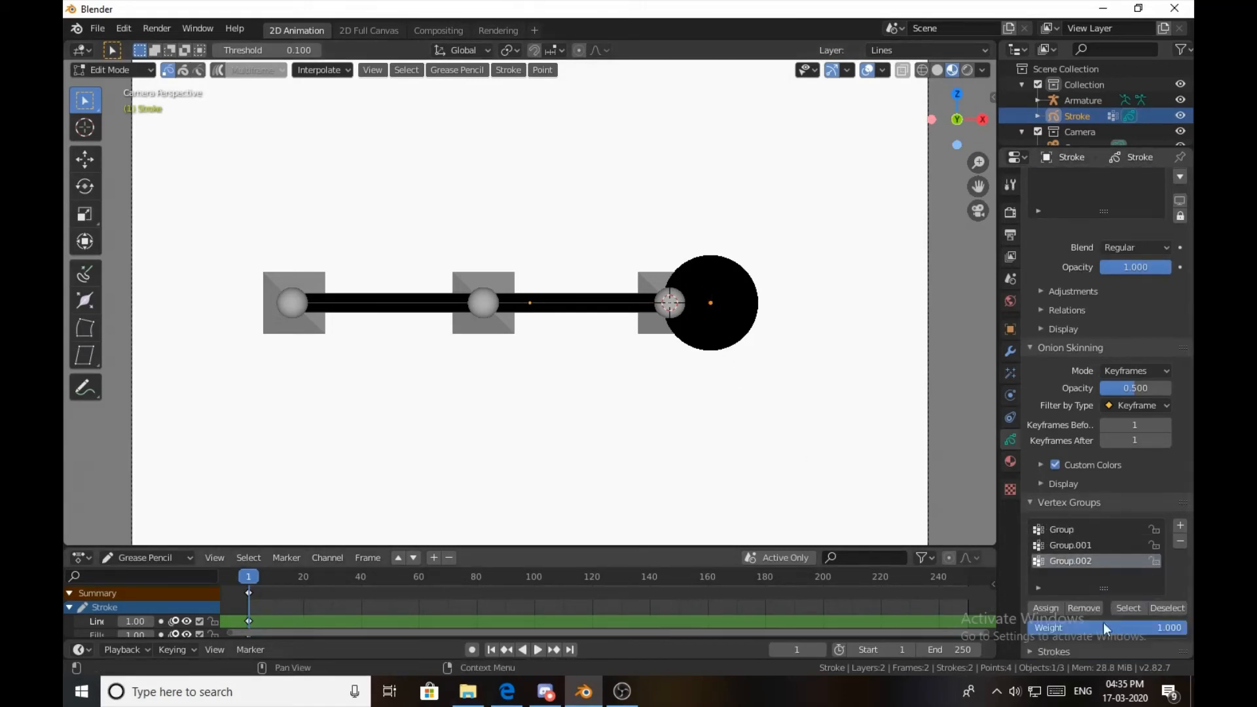
left_click(1045, 611)
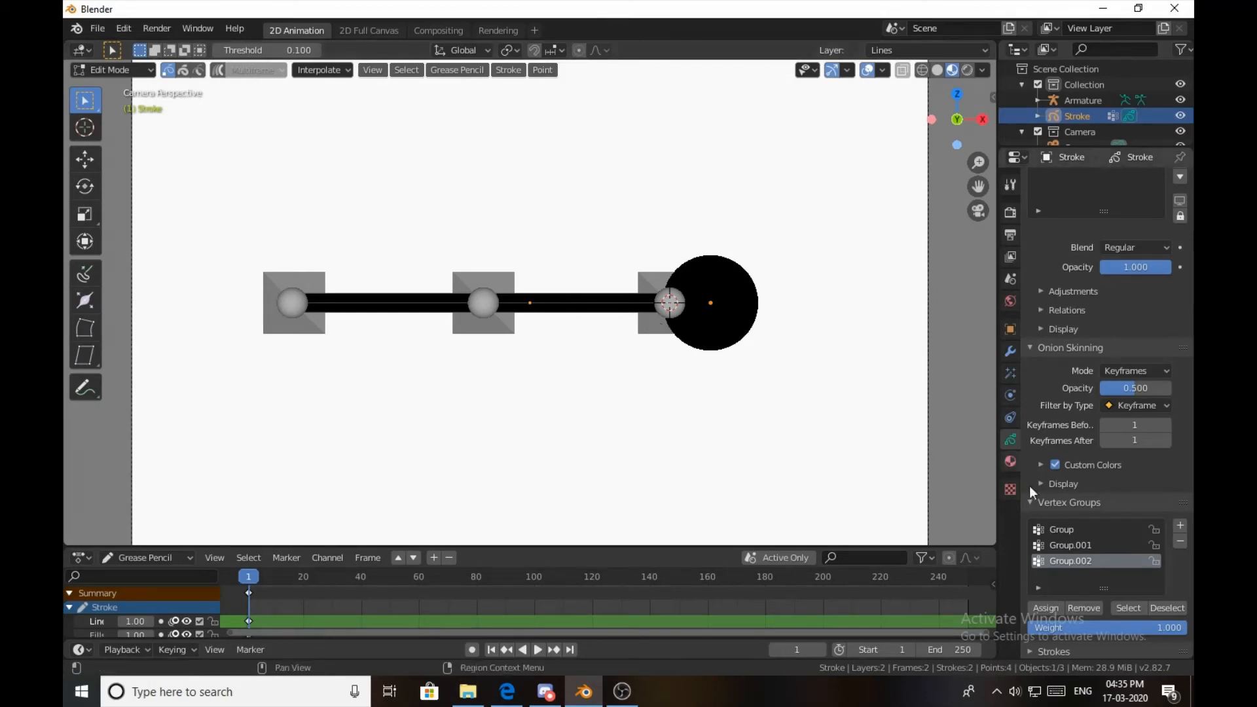
left_click(1154, 530)
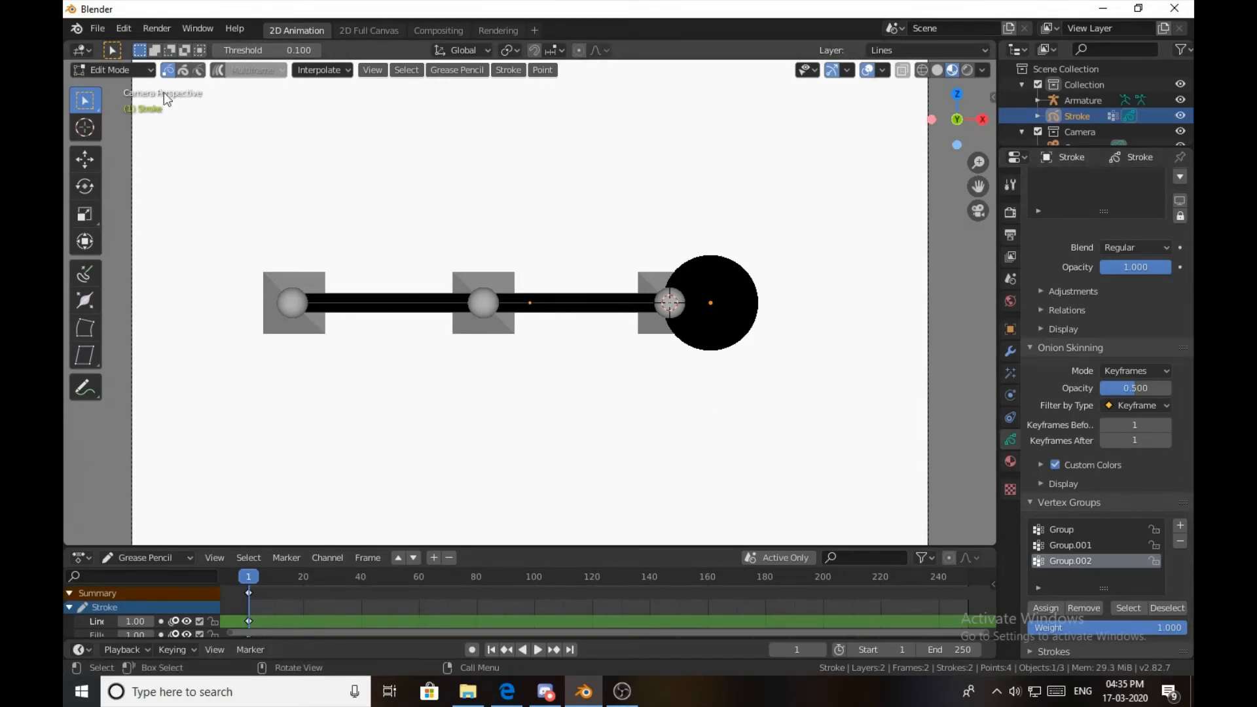
Return the Stroke object to Object Mode and add a Hook modifier to it.
left_click(128, 72)
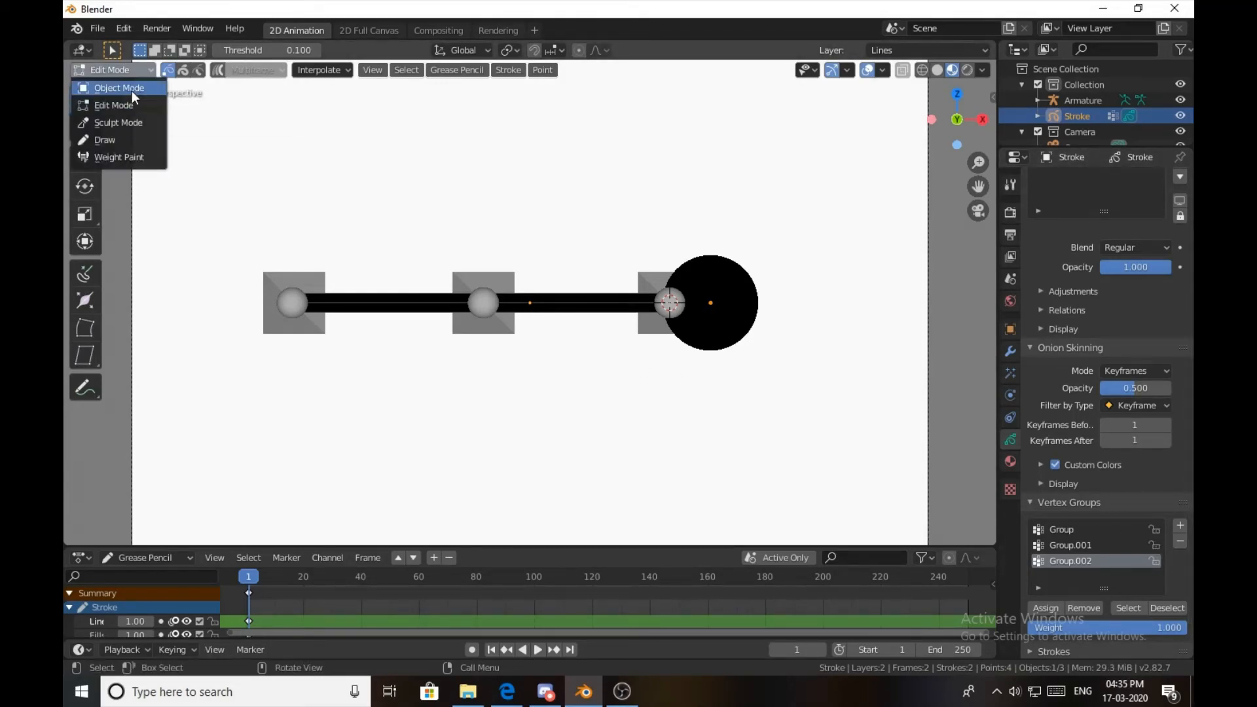
left_click(132, 91)
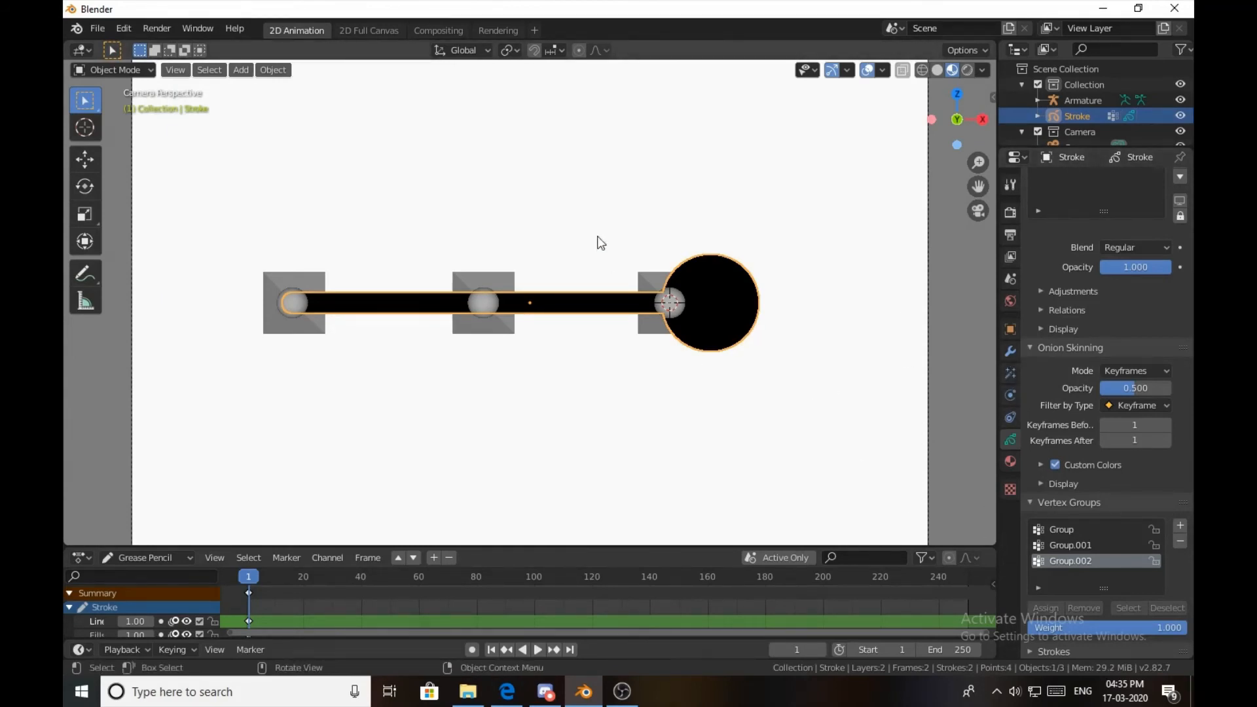
left_click(1009, 353)
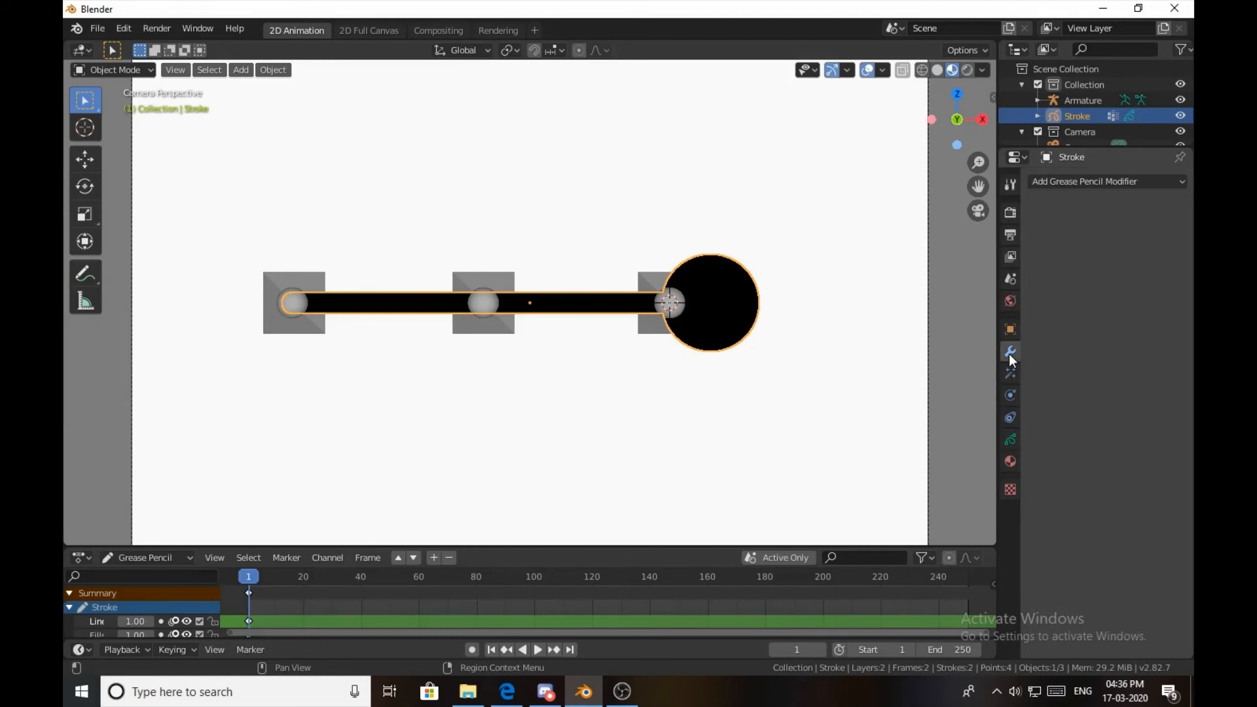
left_click(1076, 181)
left_click(1076, 183)
left_click(1072, 187)
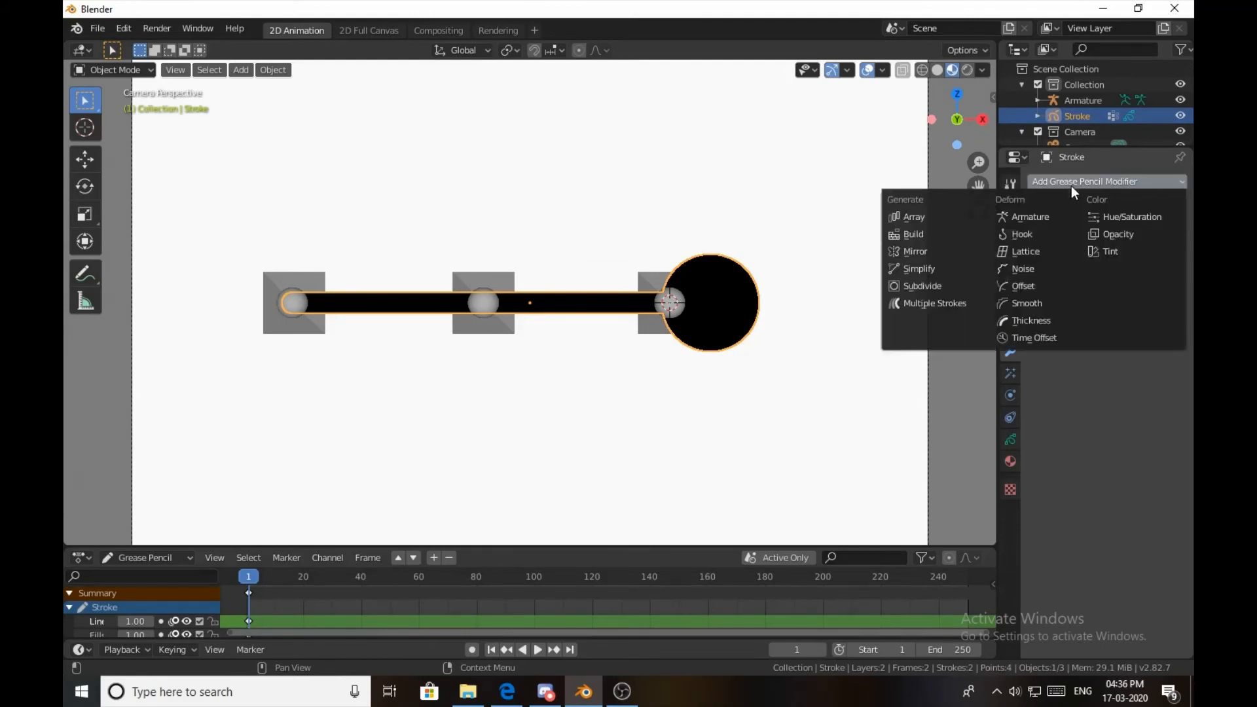
left_click(1044, 232)
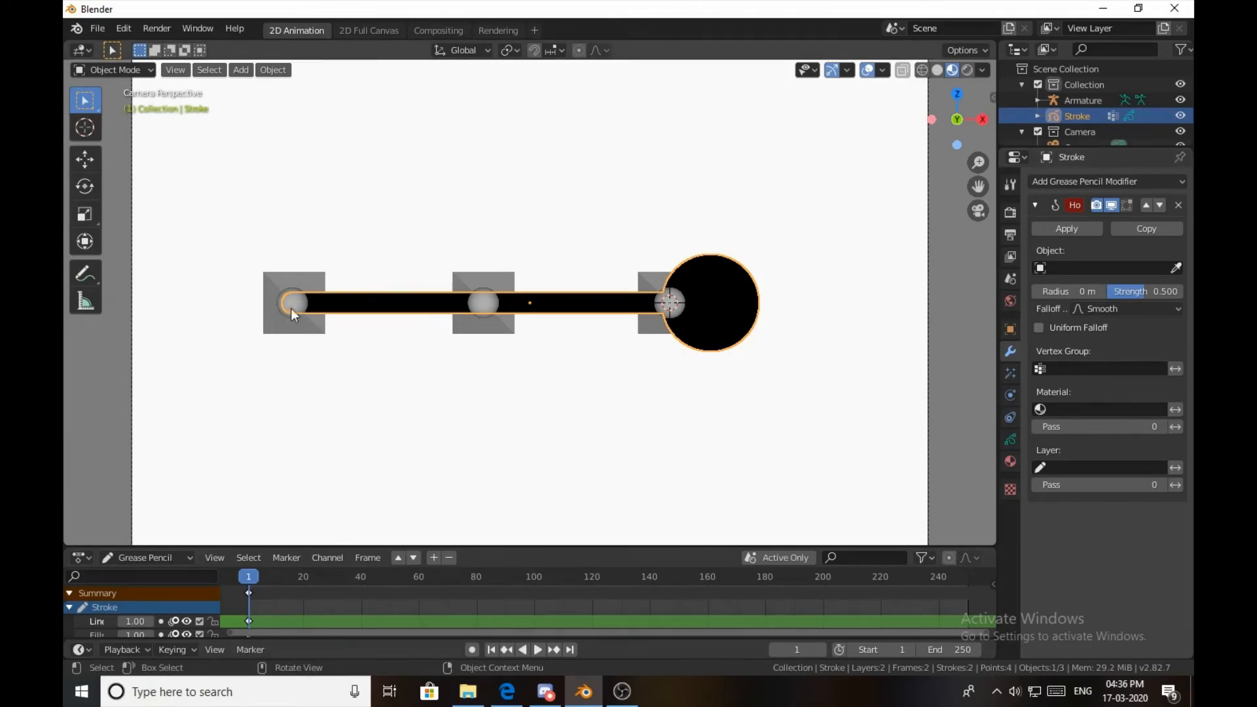
Set the Hook modifier's falloff to No Falloff and its strength to 1.000.
left_click(1102, 312)
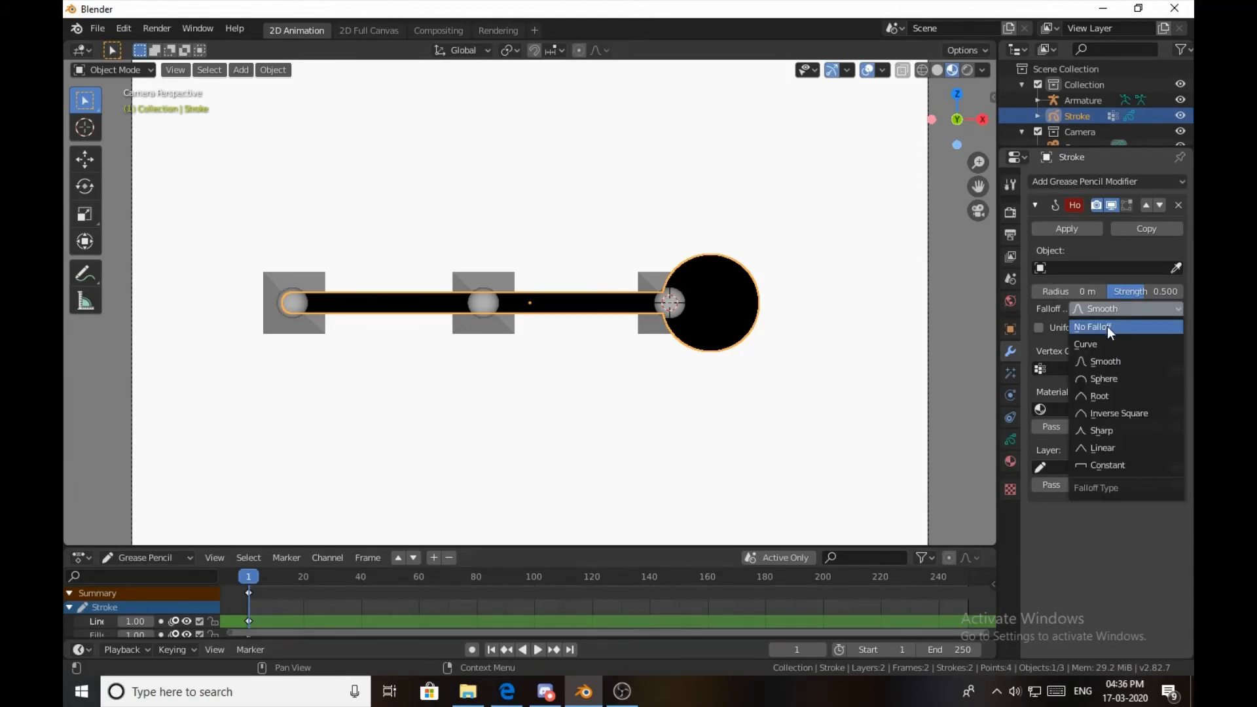
left_click(1106, 326)
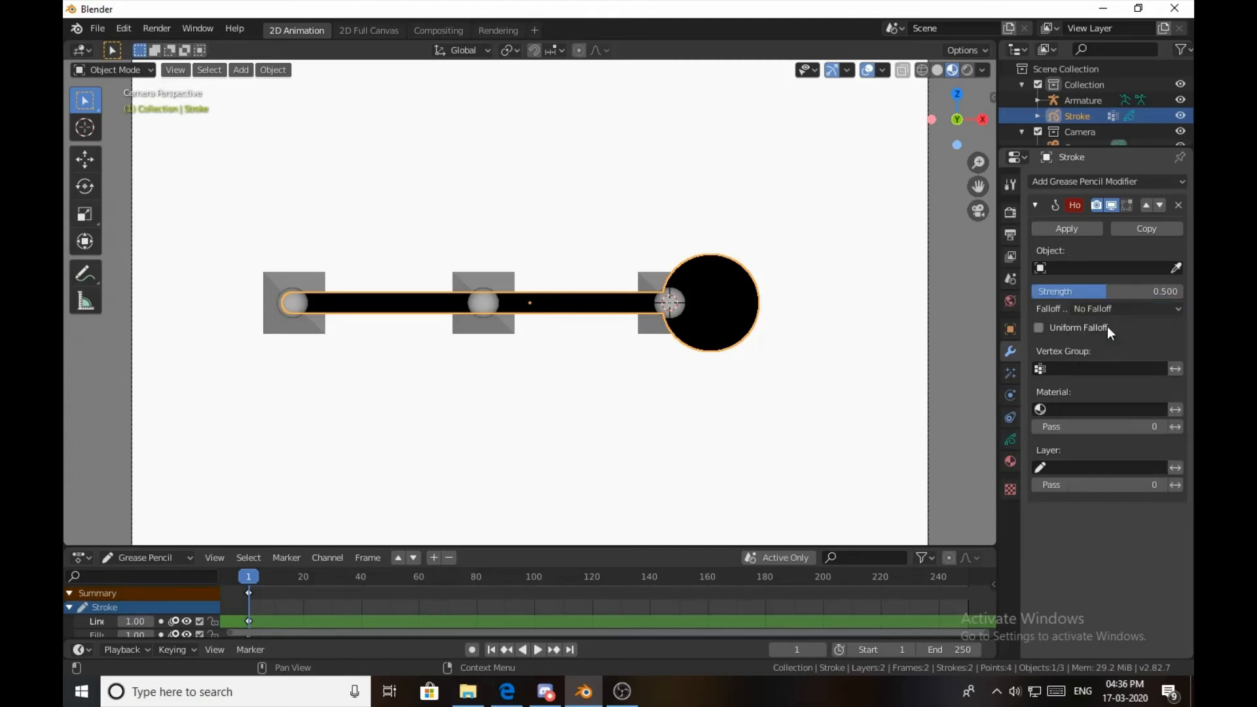
left_click_drag(1084, 292, 1113, 292)
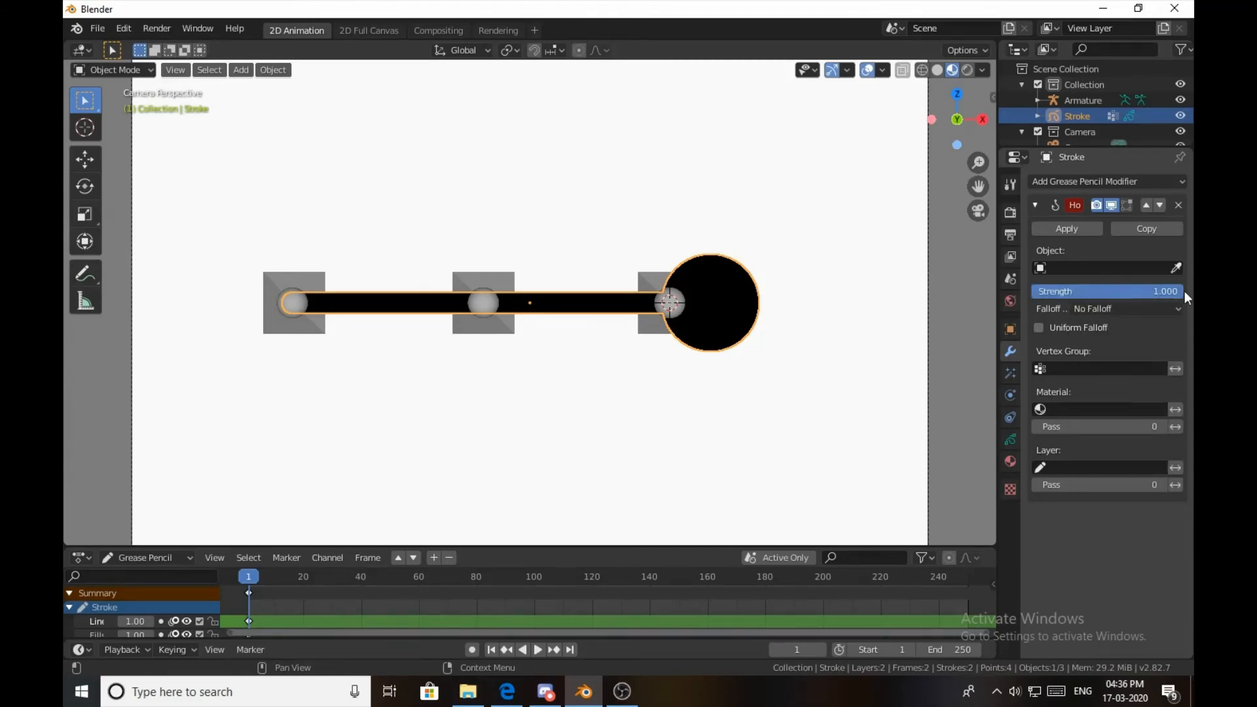
Set the Hook modifier's target object to Armature and its bone to Bone.
left_click(1122, 266)
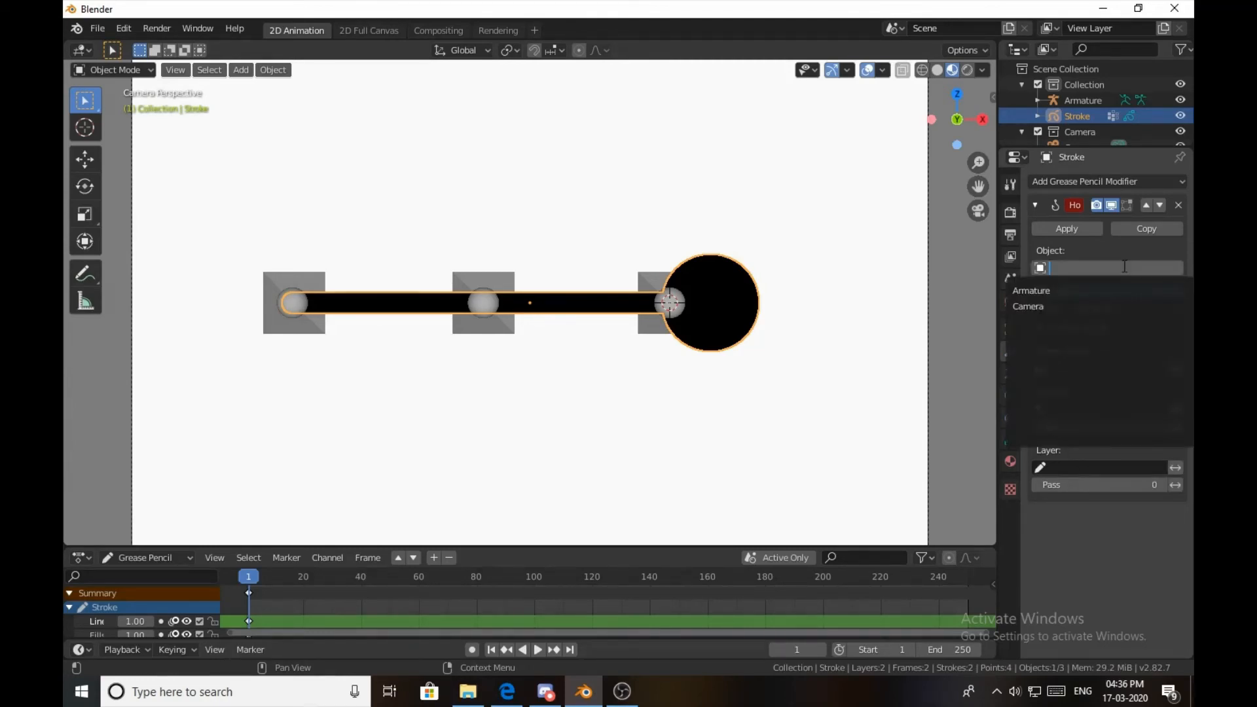
left_click(1071, 254)
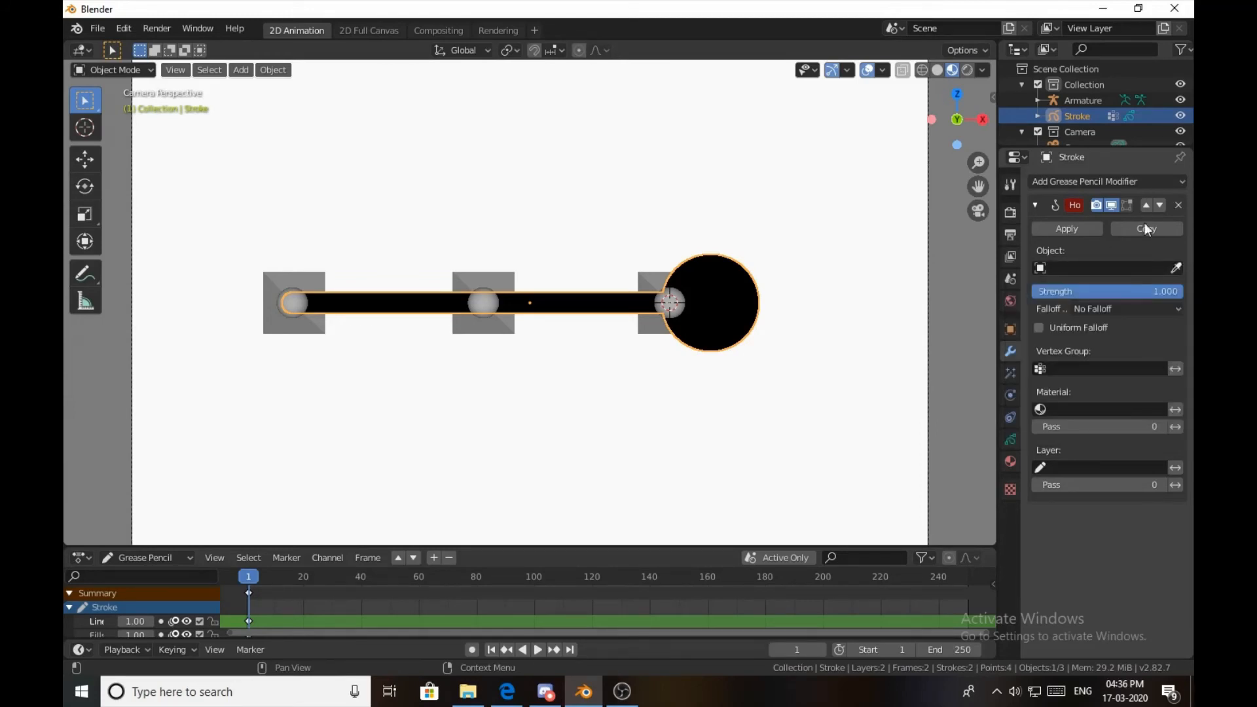
left_click(1091, 268)
left_click(1049, 289)
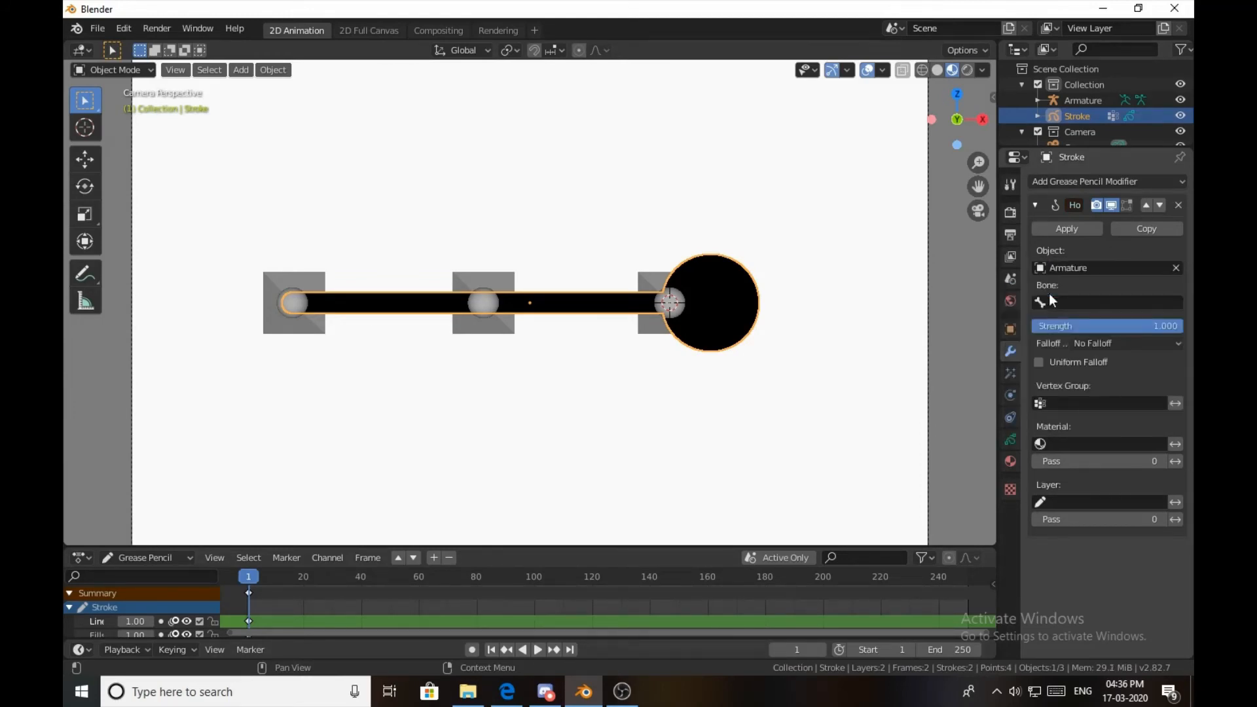
left_click(1053, 302)
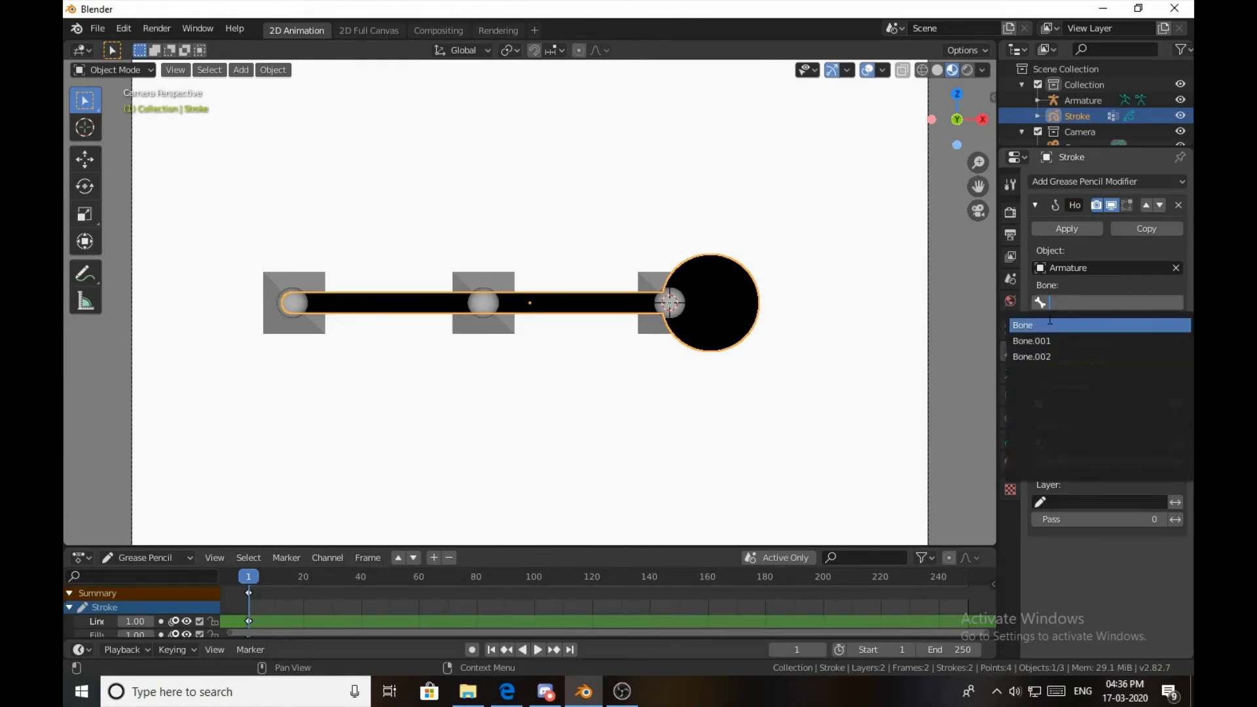
left_click(1043, 324)
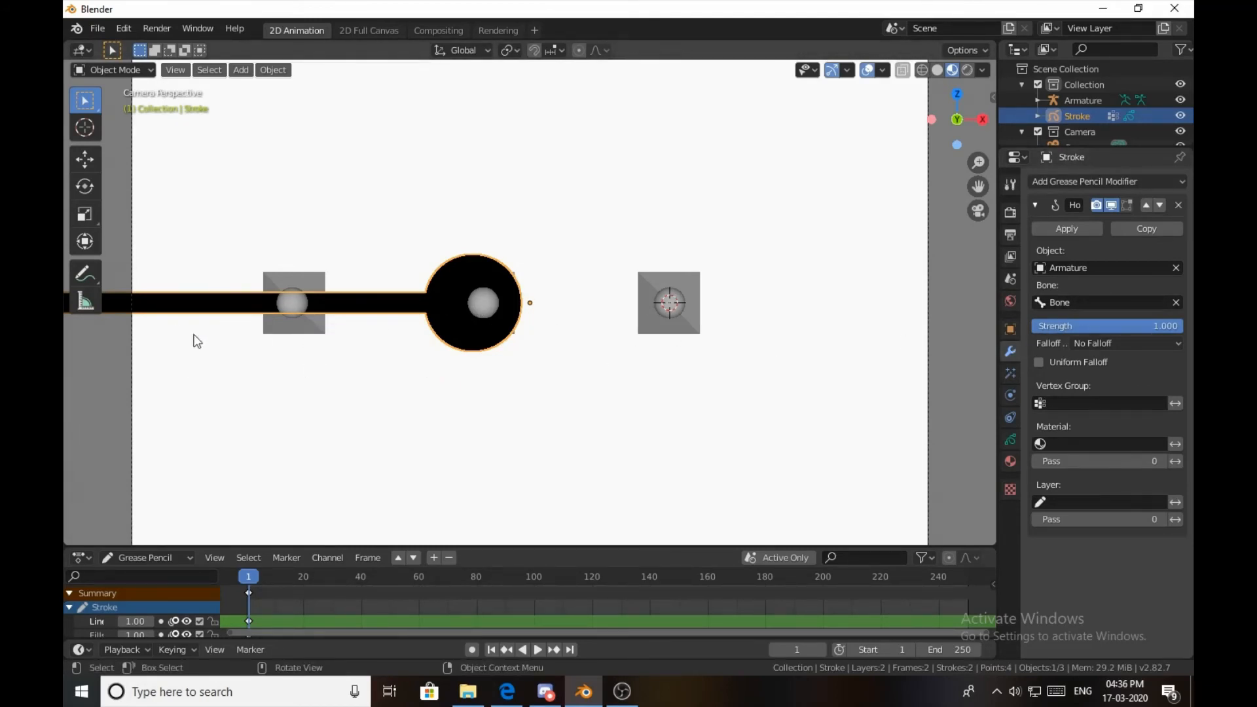
Test the hook by rotating the armature's first bone in Pose Mode, cancelling the rotation.
scroll(317, 332, "down", 4)
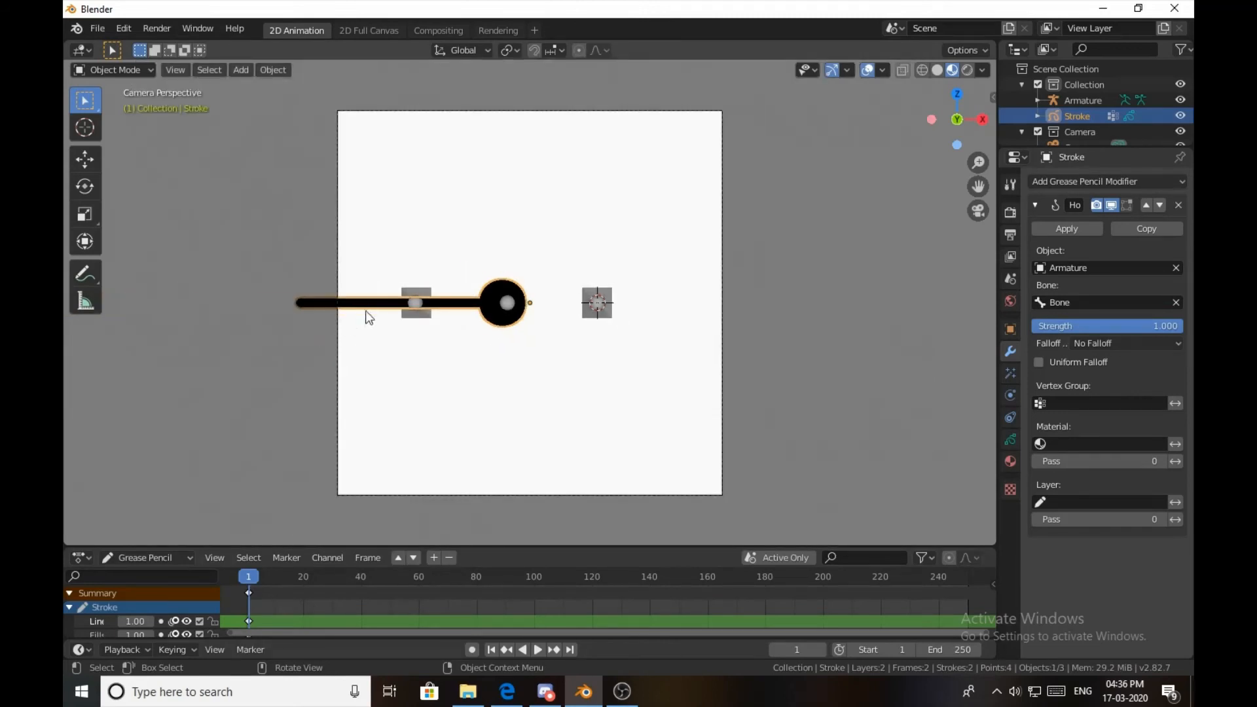
scroll(402, 328, "up", 2)
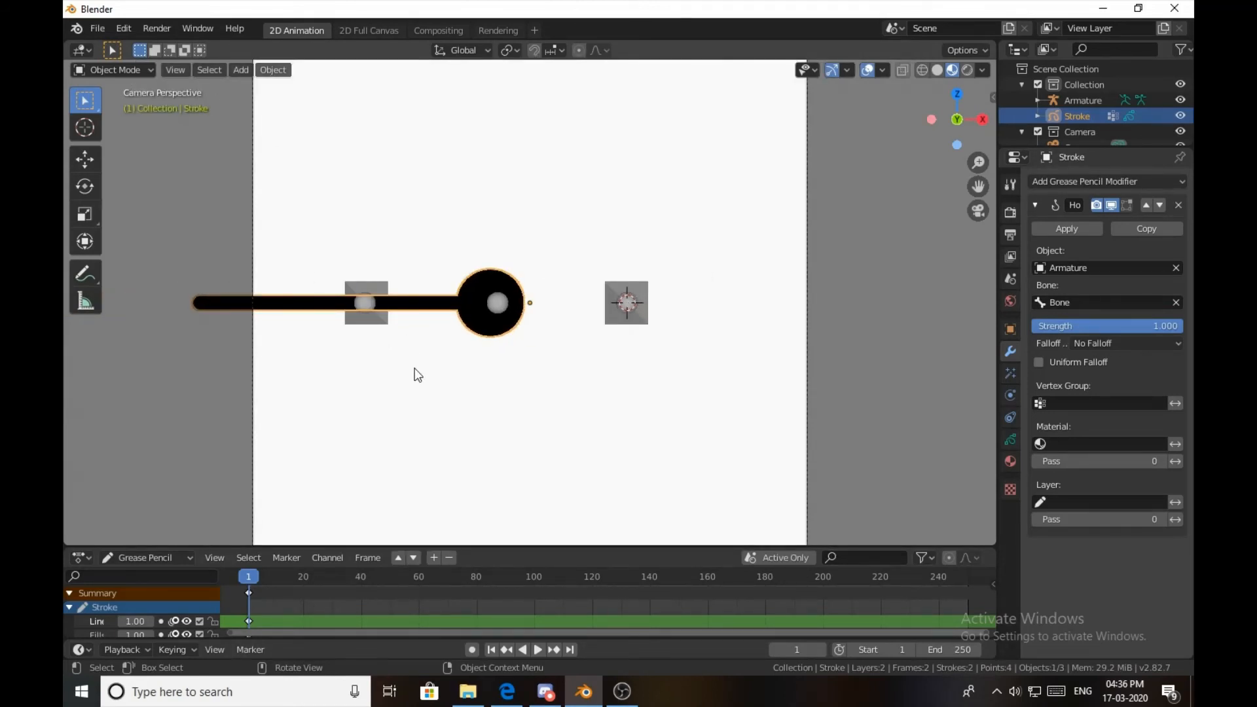
left_click(371, 323)
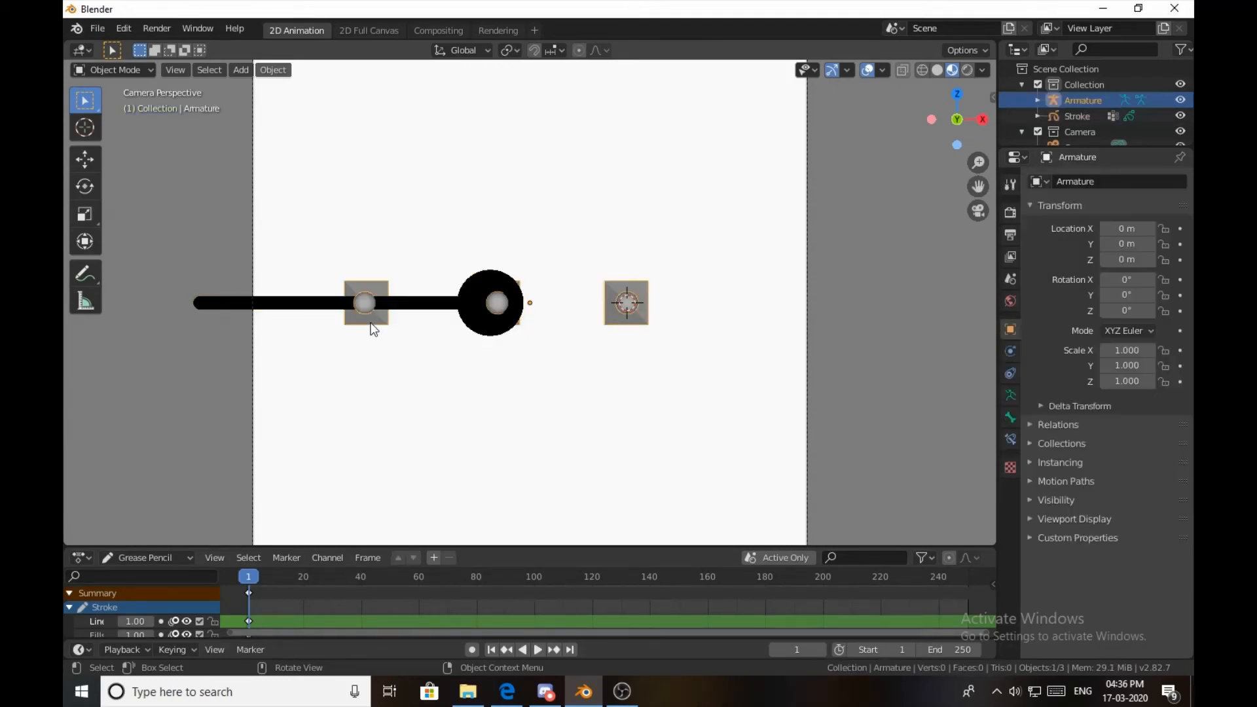
left_click(139, 70)
left_click(135, 125)
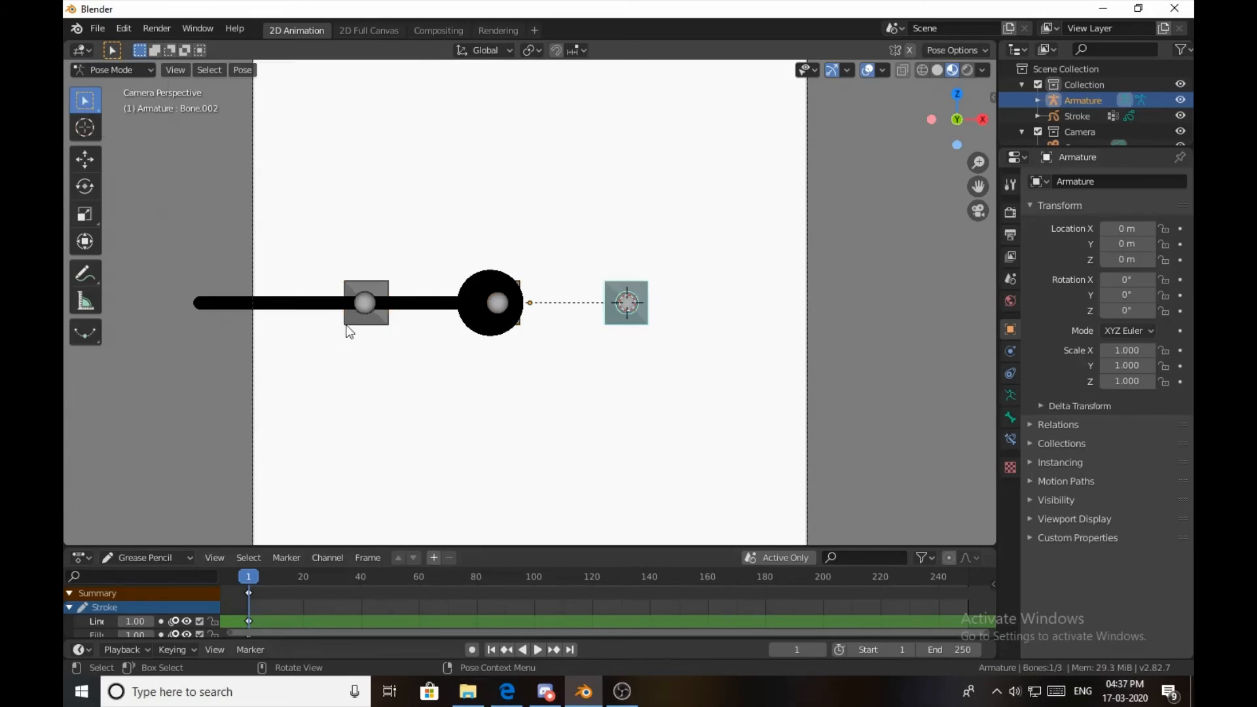
left_click(365, 317)
key("r")
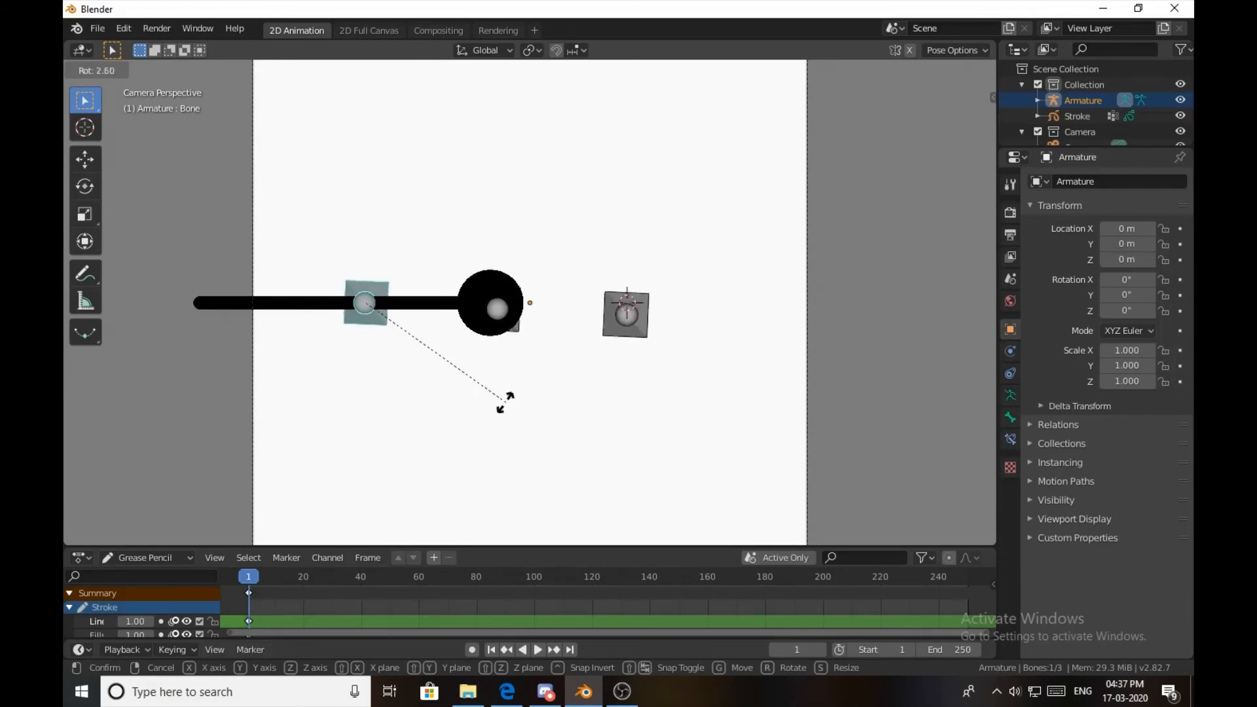
right_click(515, 384)
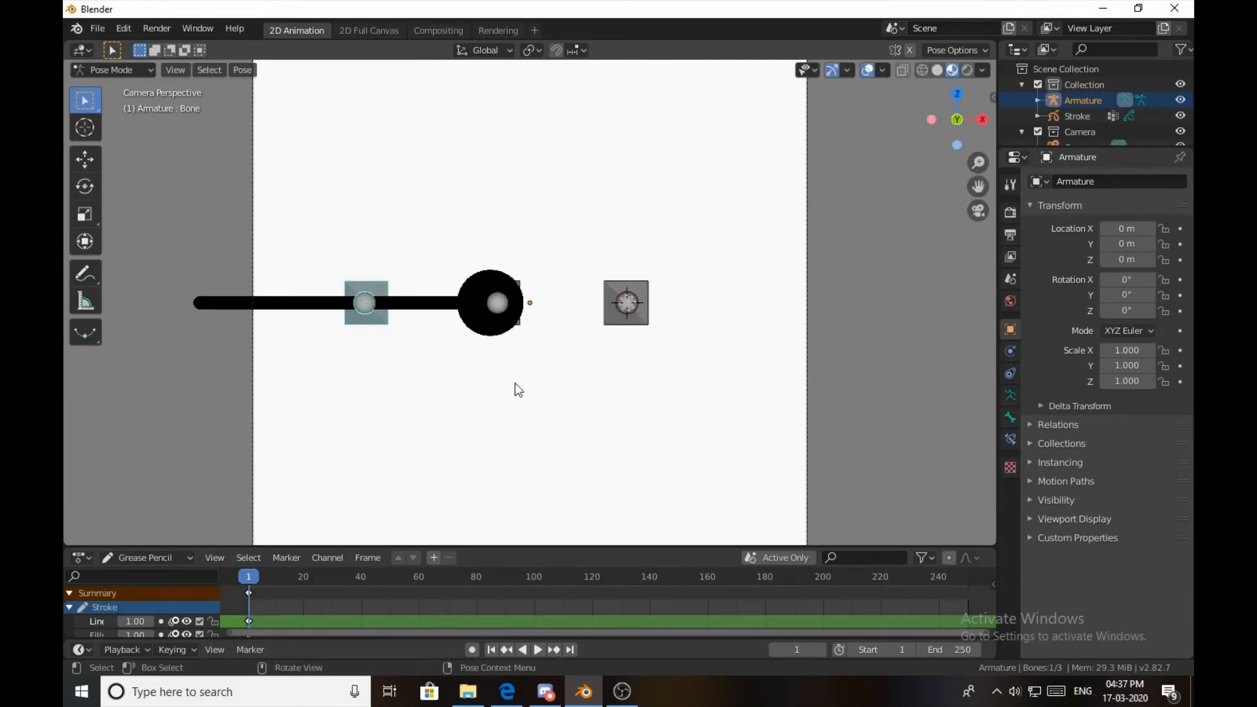
Switch the armature to Object Mode and back to Pose Mode, and rotate its first bone counterclockwise.
left_click(100, 72)
left_click(110, 88)
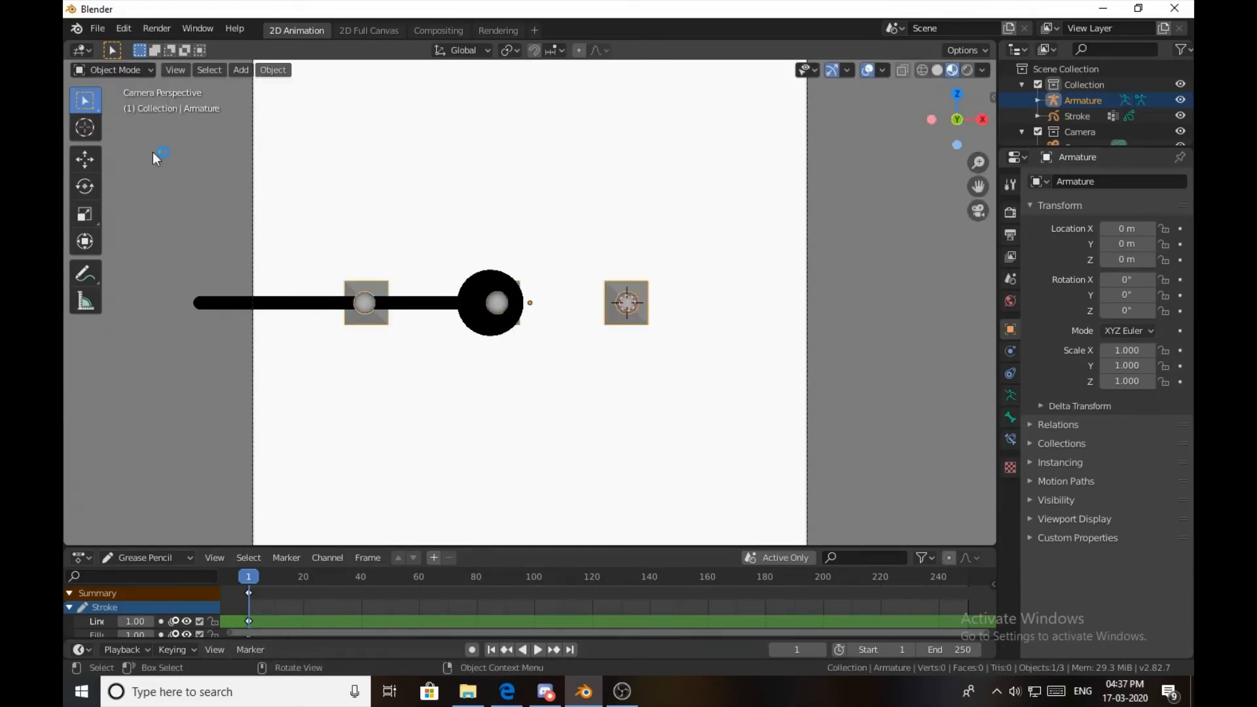
left_click(131, 71)
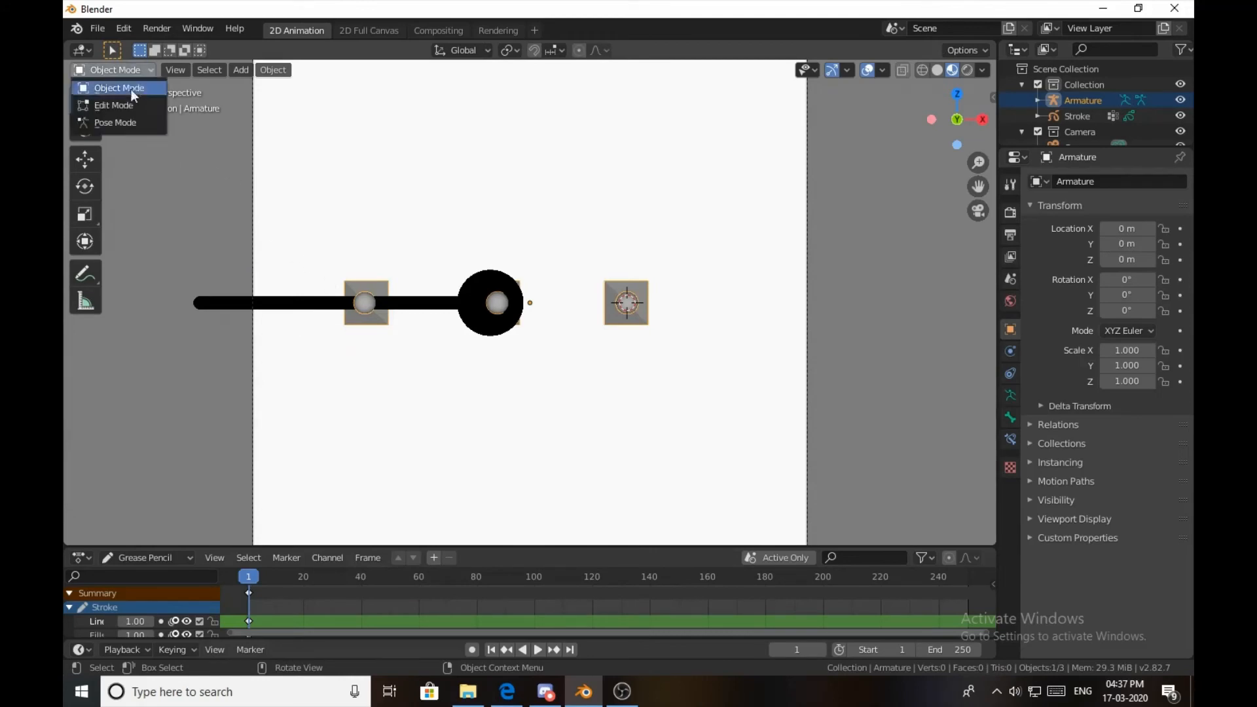
left_click(133, 124)
key("r")
right_click(535, 354)
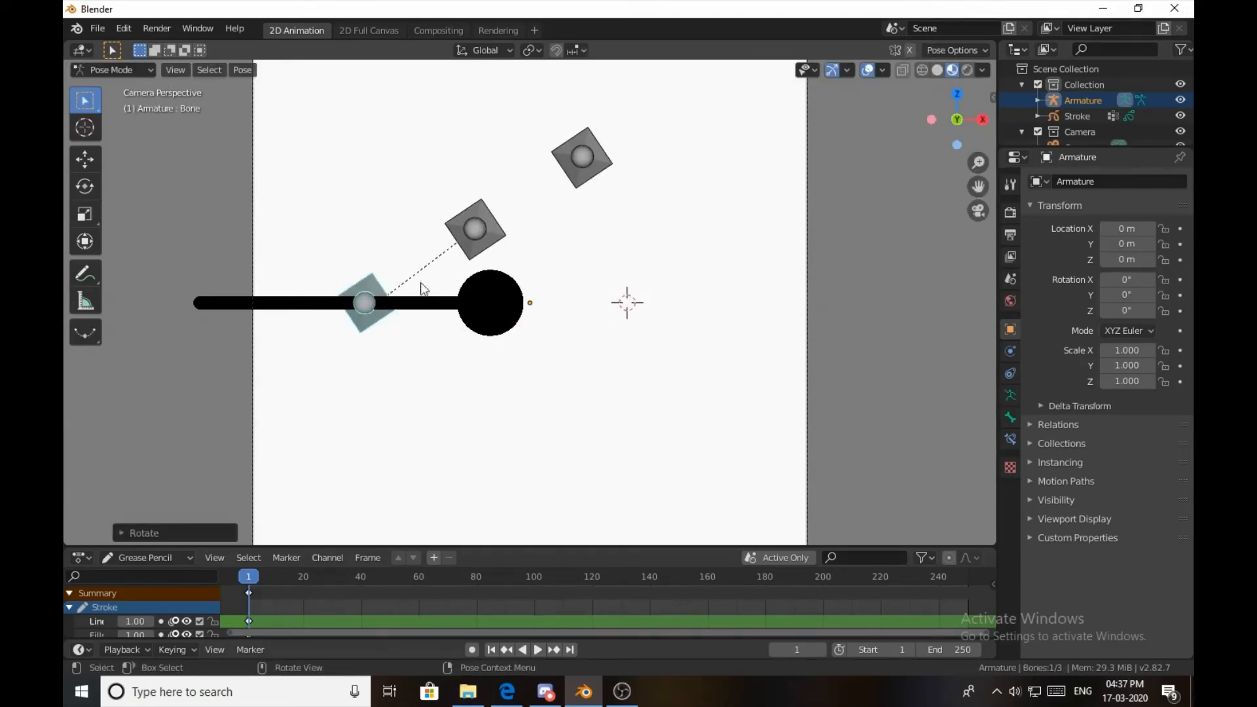
Select the Stroke object in Object Mode and test moving it slightly, cancelling the move.
left_click(131, 70)
left_click(142, 86)
left_click(502, 312)
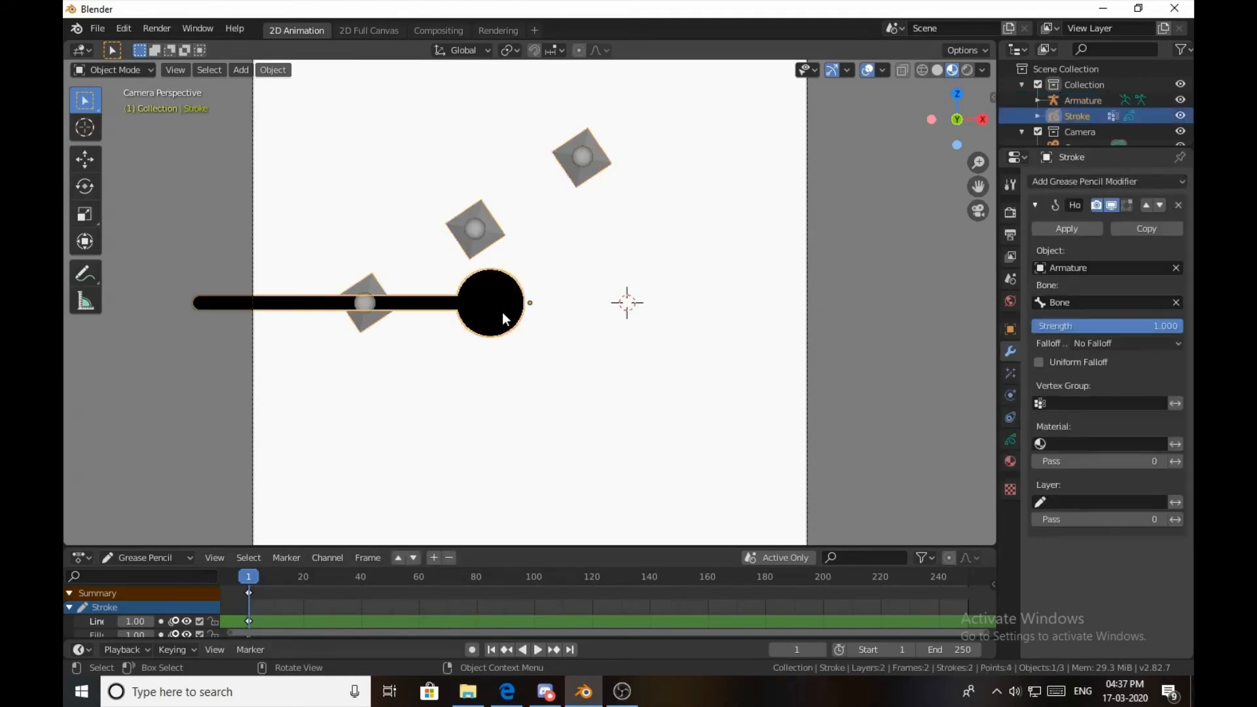
key("g")
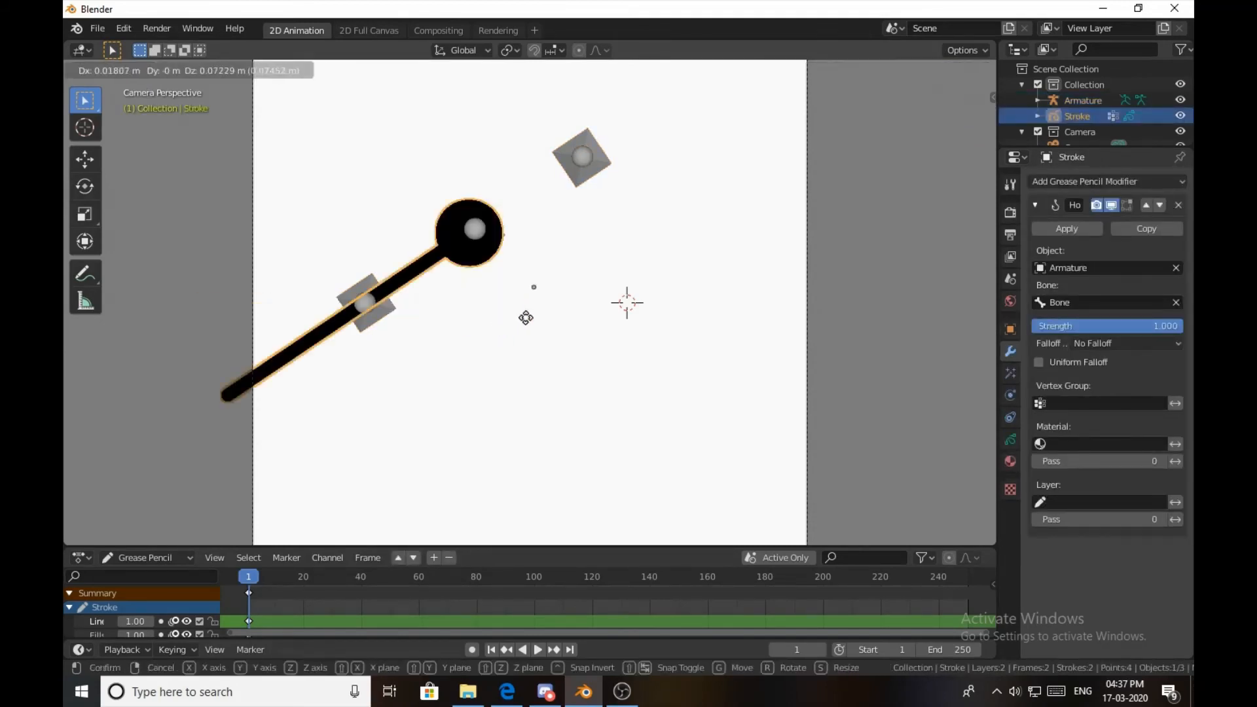
left_click(506, 364)
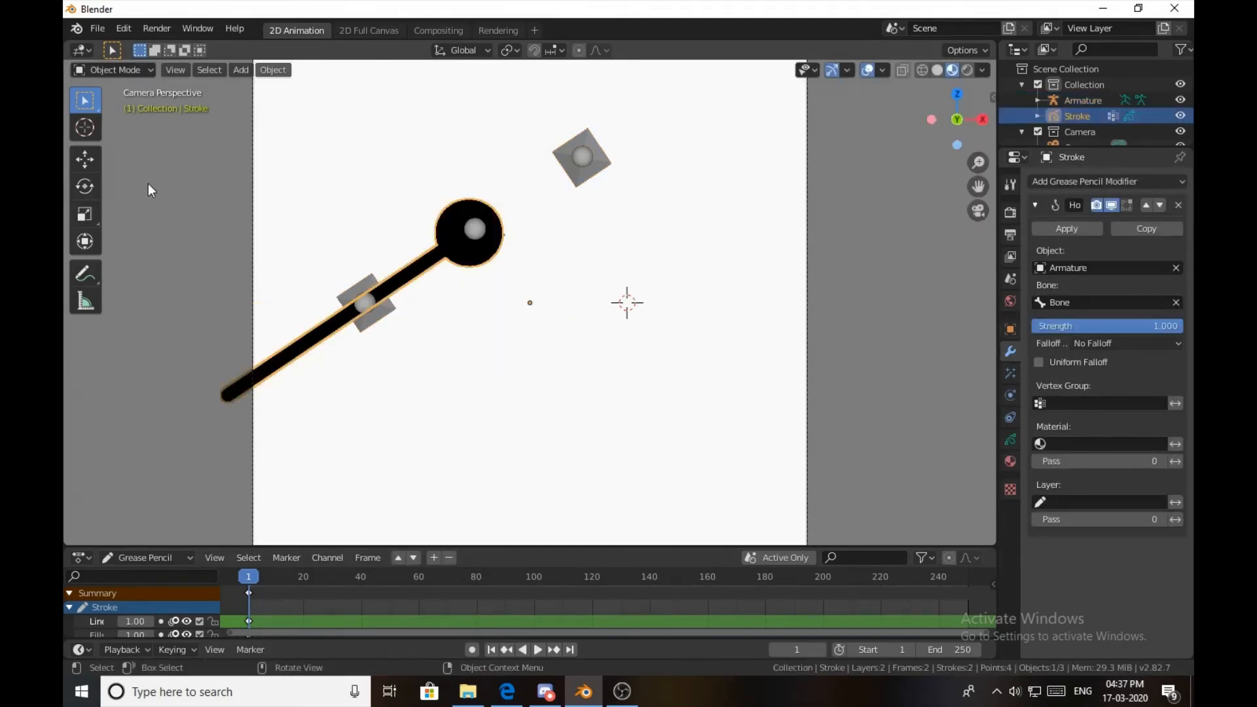
Put the armature back in Pose Mode and set the first bone's Y rotation to 0 in its transform values.
left_click(112, 66)
left_click(116, 90)
left_click(364, 325)
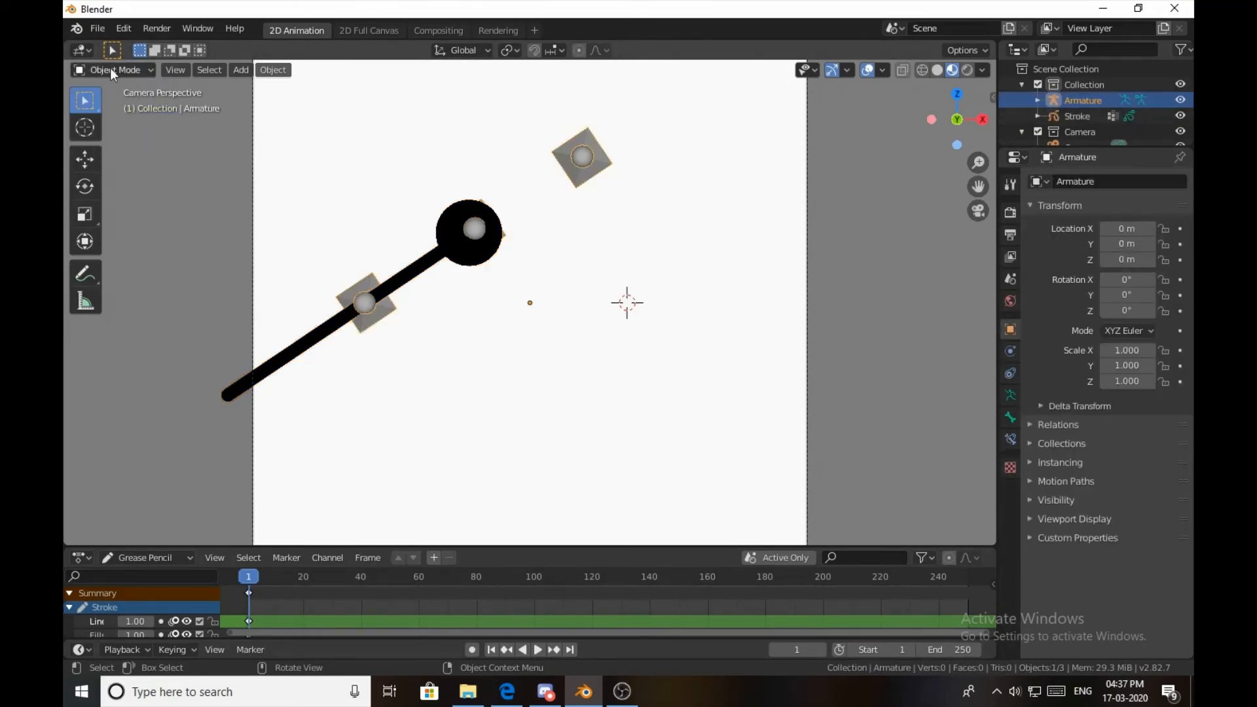
left_click(111, 69)
left_click(130, 127)
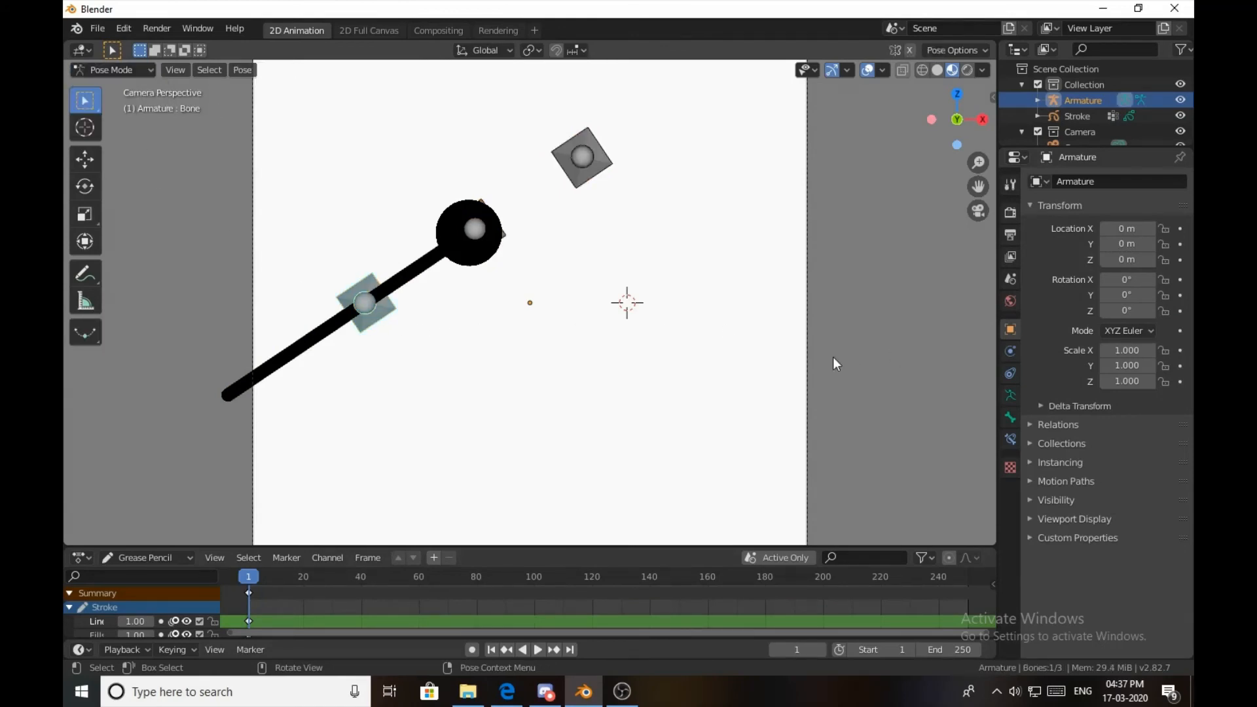
left_click(1009, 419)
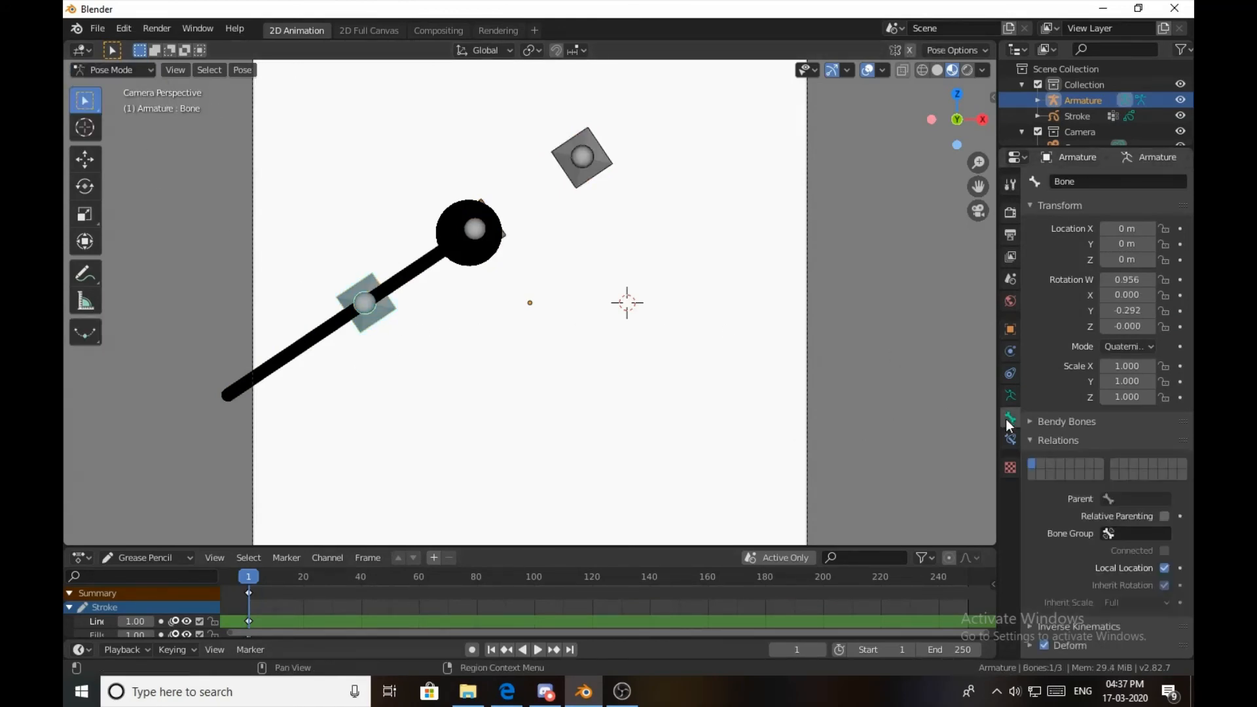
left_click(1010, 329)
left_click_drag(993, 97, 816, 98)
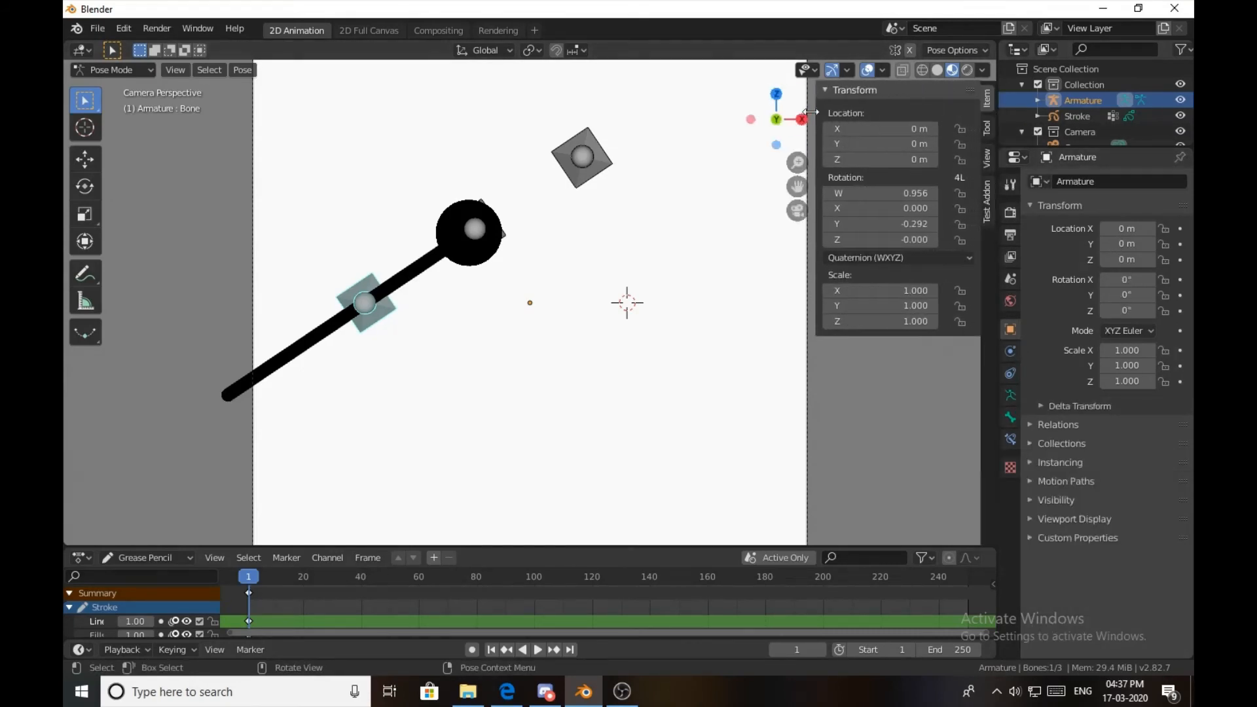
left_click(915, 223)
type("0")
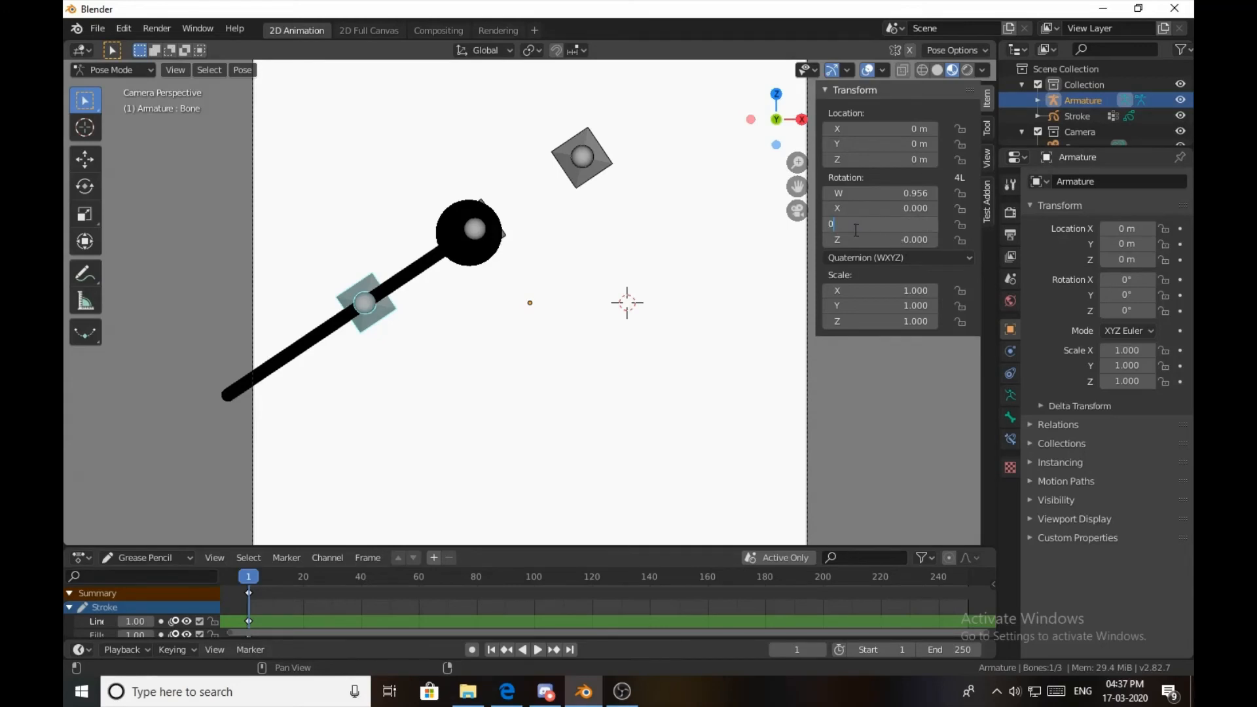
key("Return")
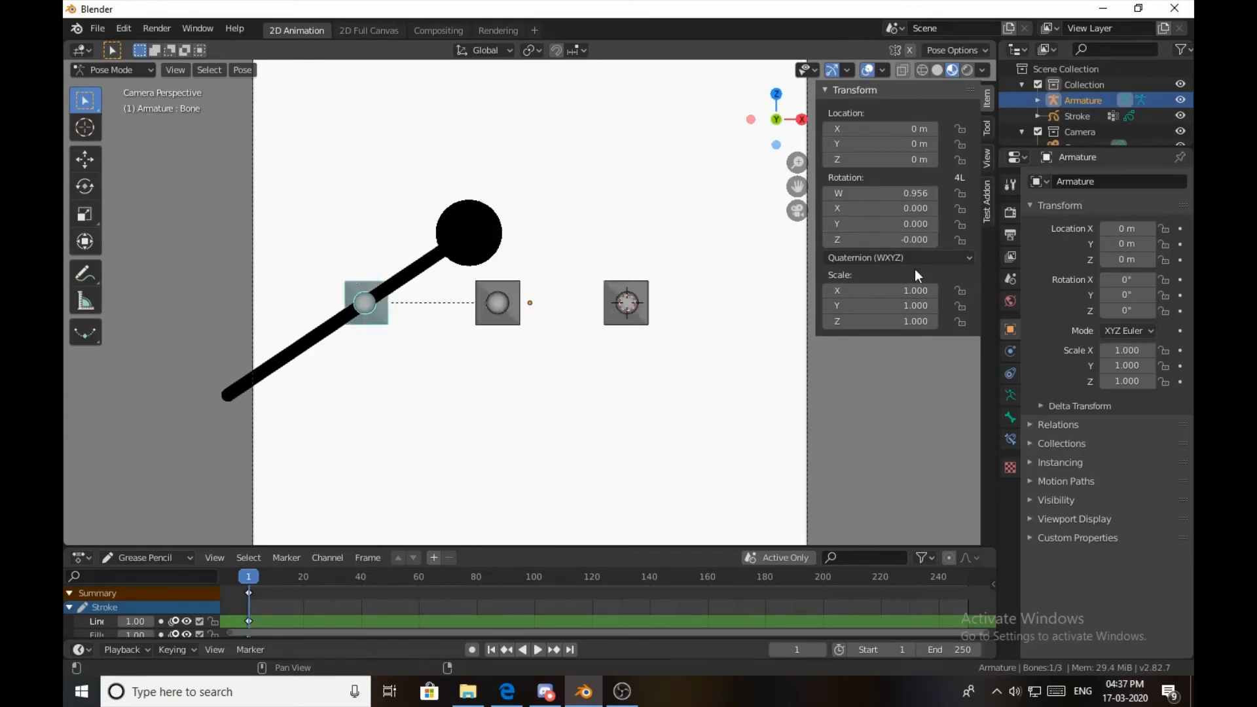
Set the first bone's quaternion W rotation to 1.
left_click(901, 194)
type("1")
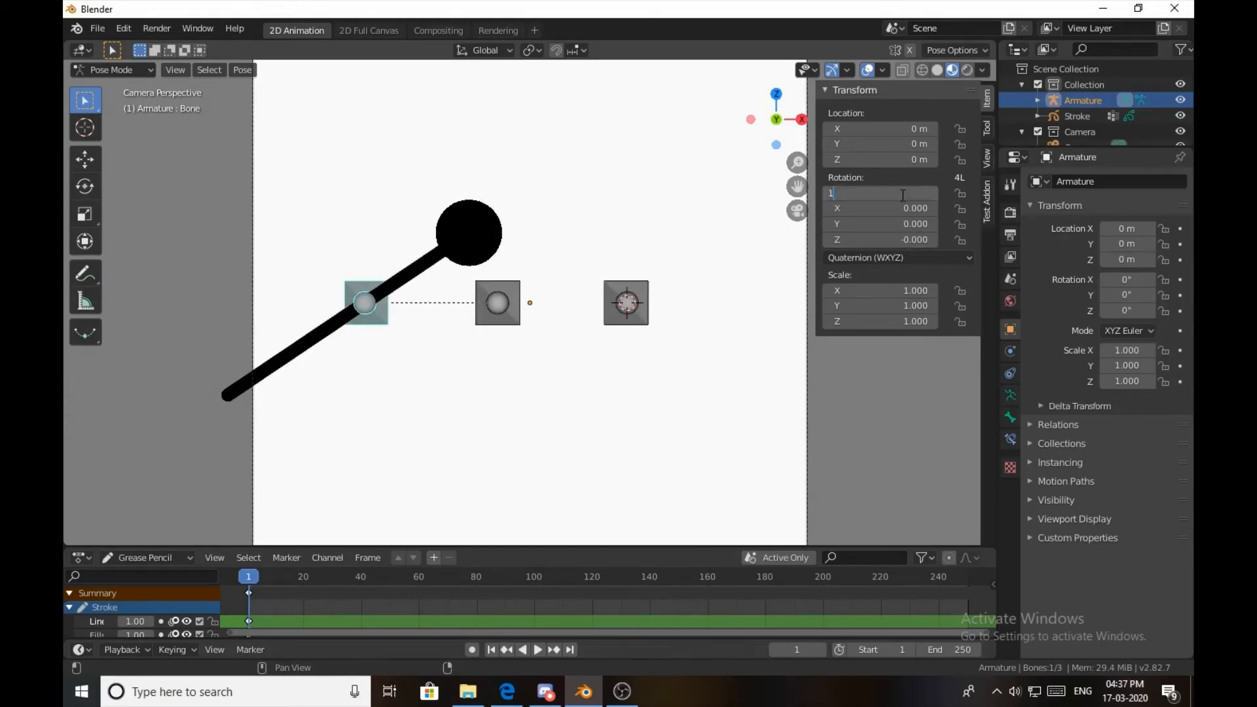
key("Return")
Switch the first bone's rotation mode to XYZ Euler and set its Z rotation to 0°.
left_click(928, 258)
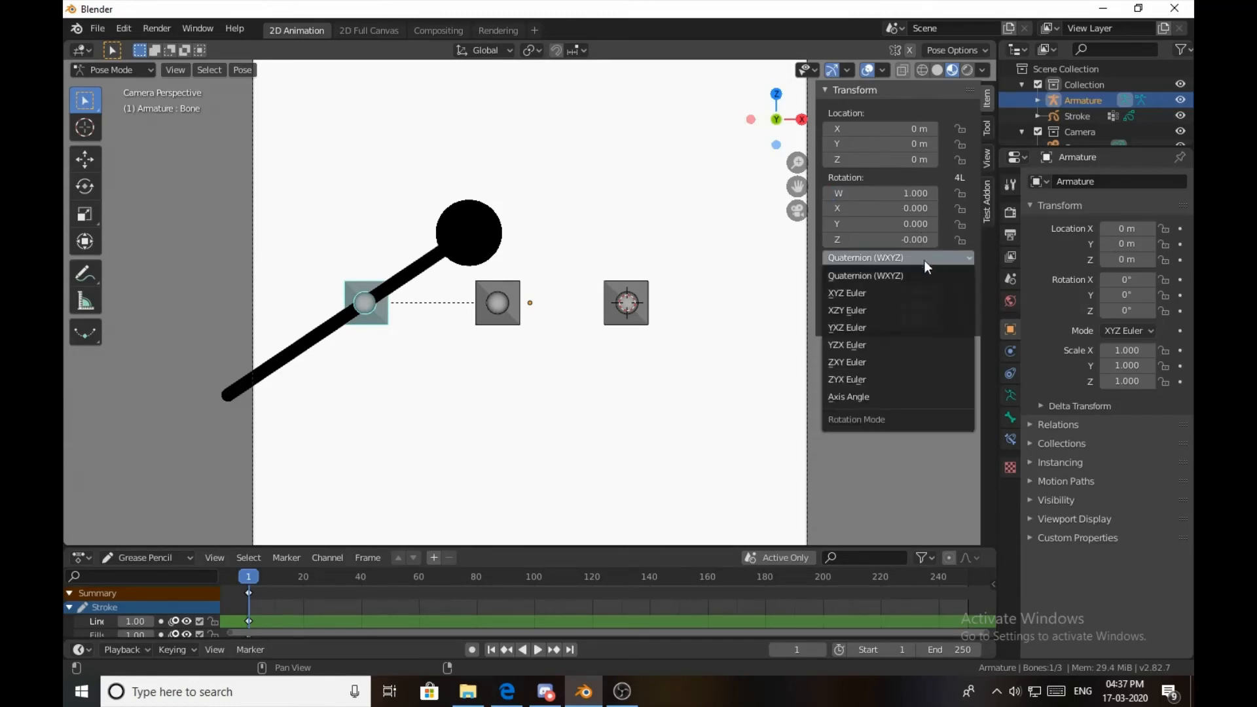
left_click(894, 289)
left_click(897, 242)
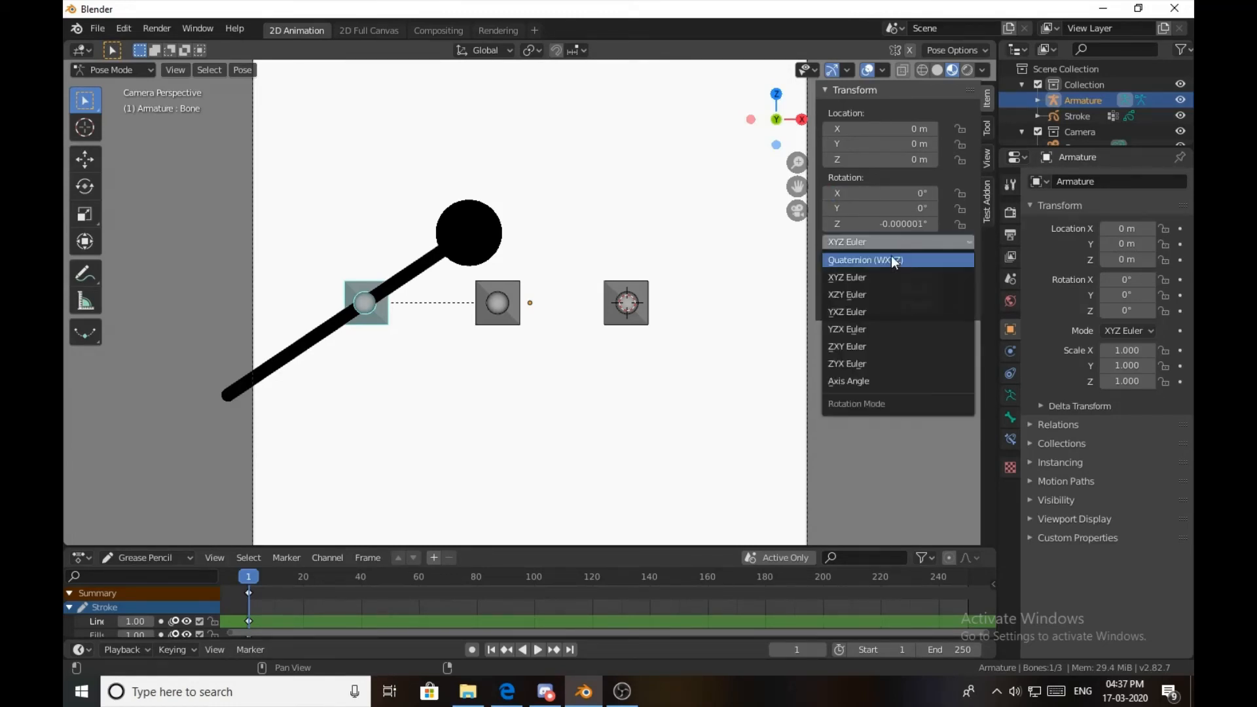
left_click(893, 239)
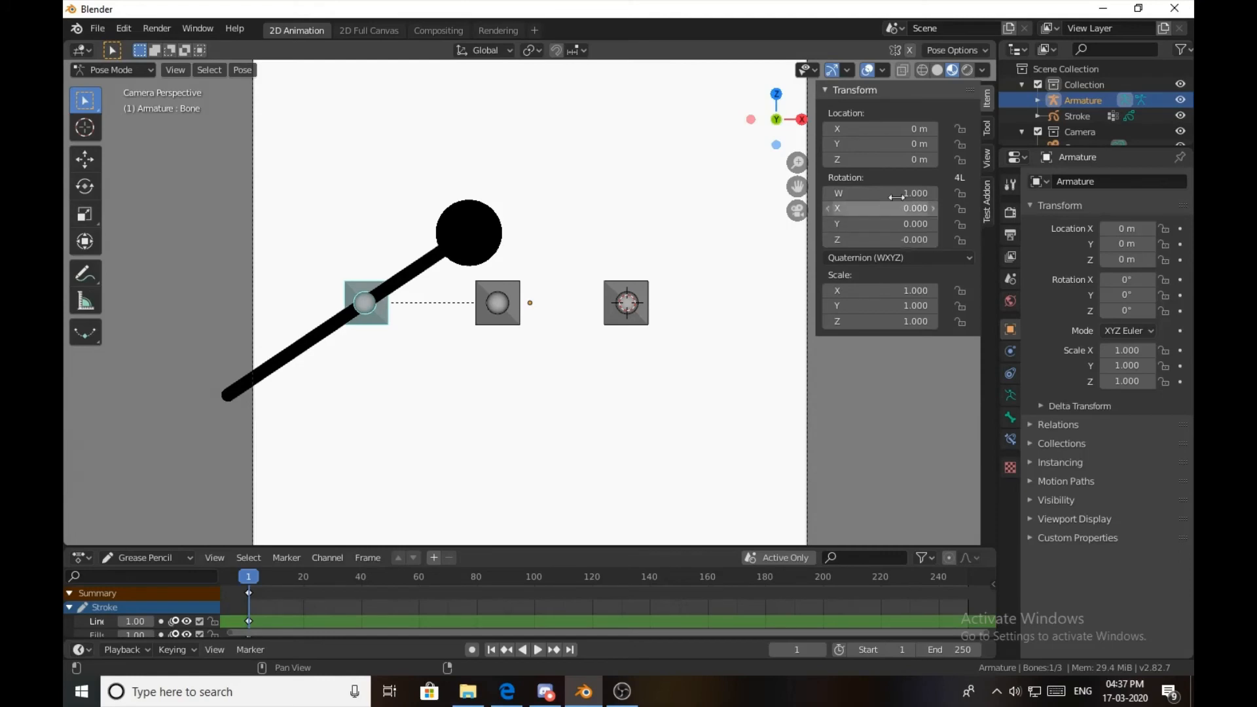
left_click(881, 259)
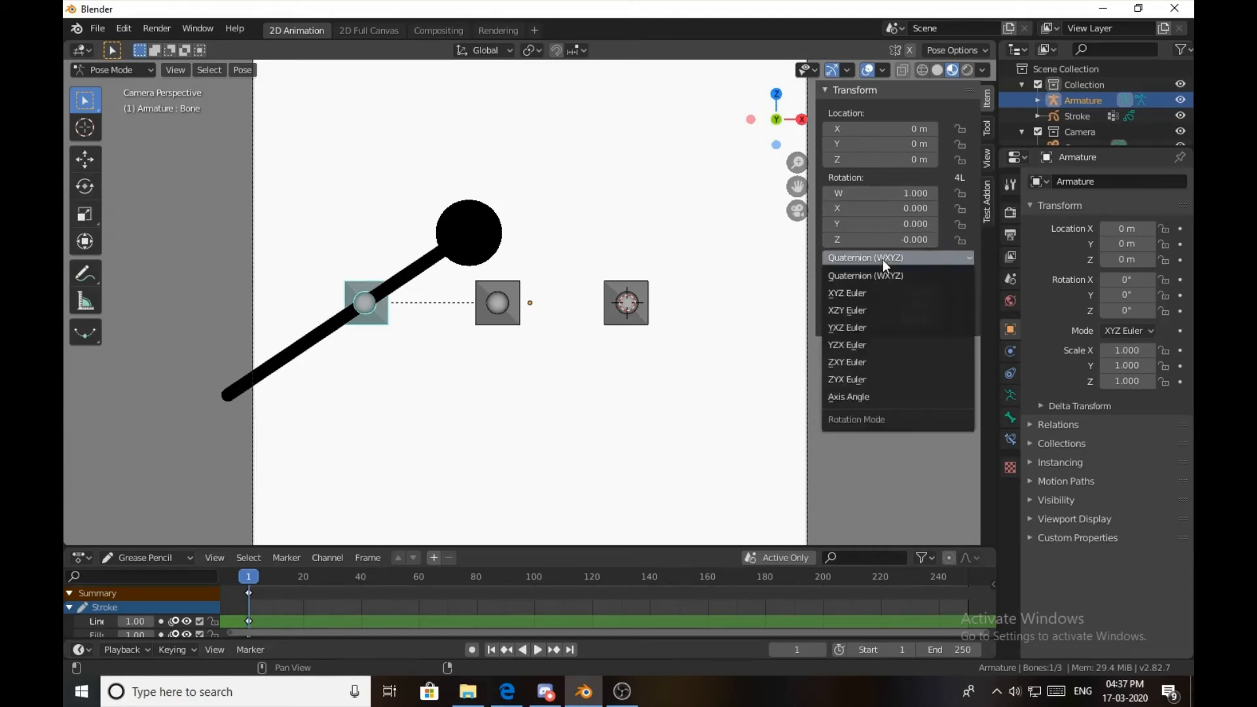
left_click(869, 294)
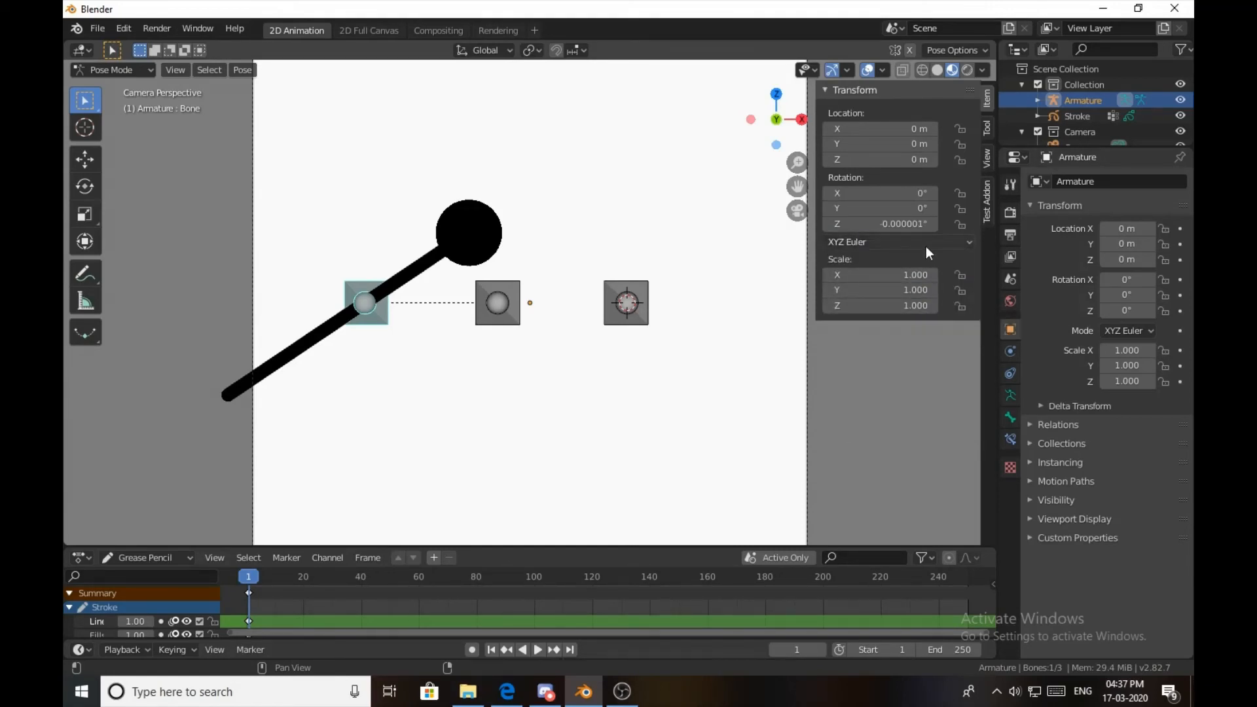
double_click(913, 223)
type("0")
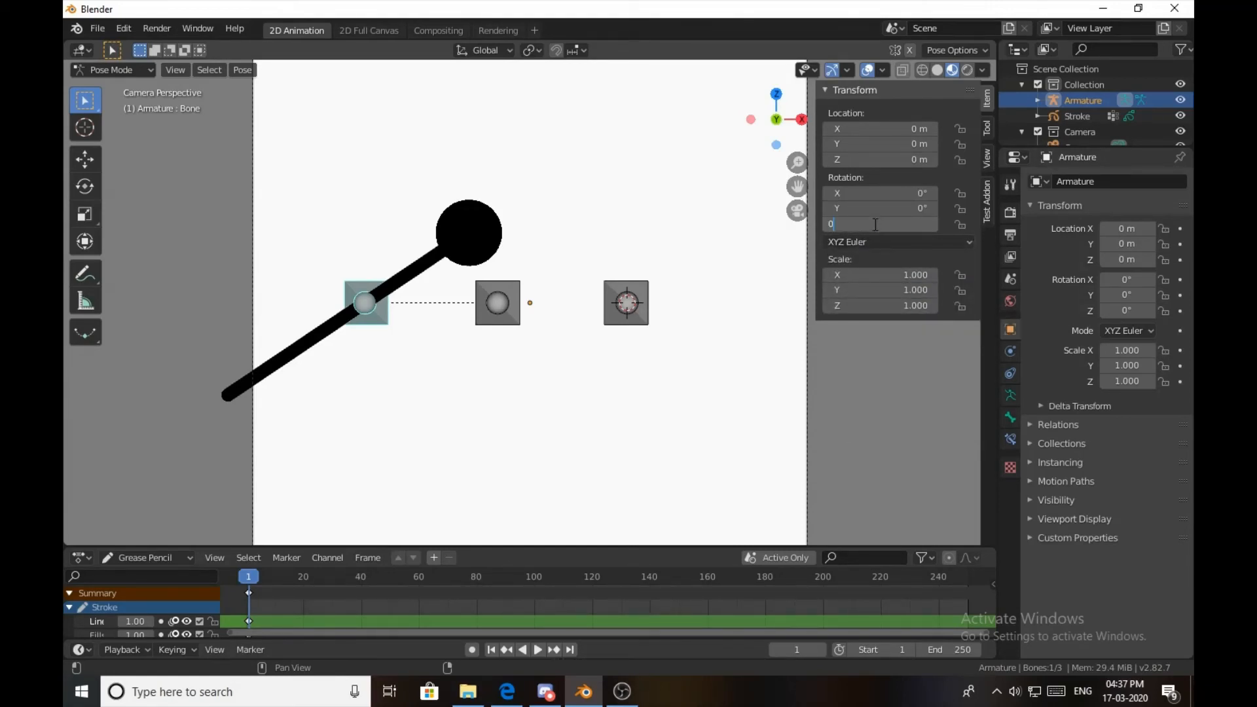
key("Return")
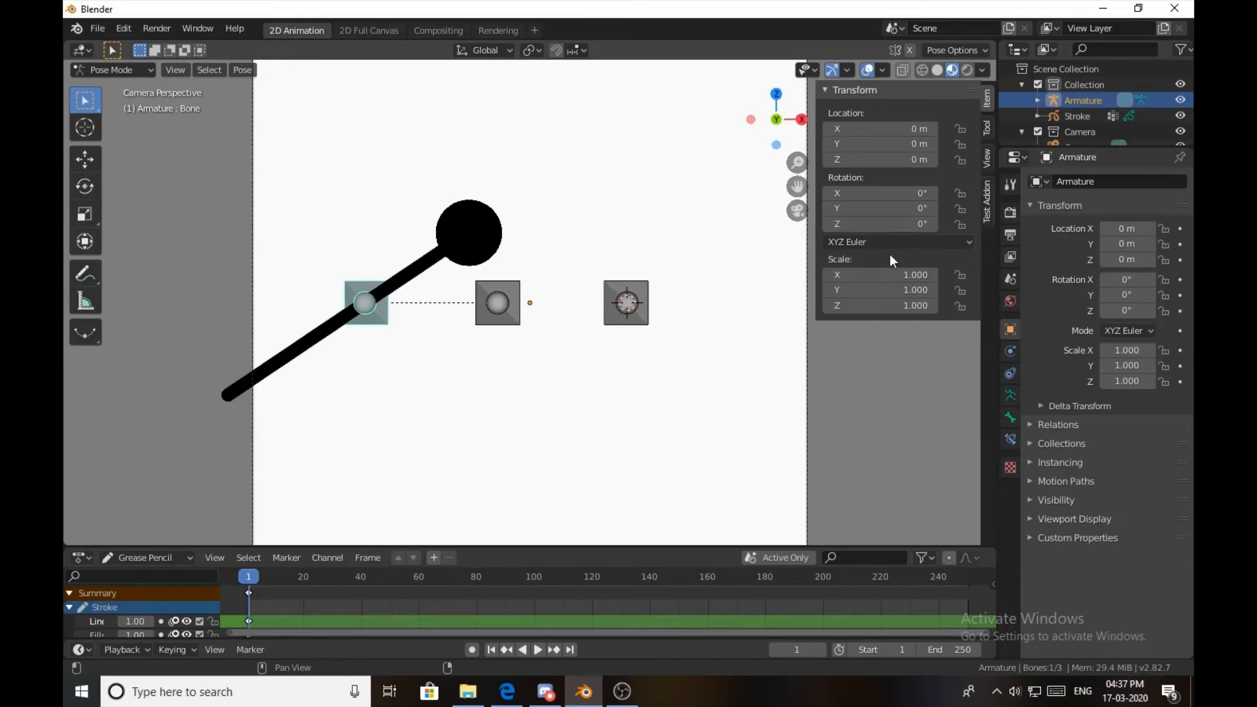
Return the armature to Object Mode and hide the viewport's transform sidebar.
left_click(117, 73)
left_click(125, 88)
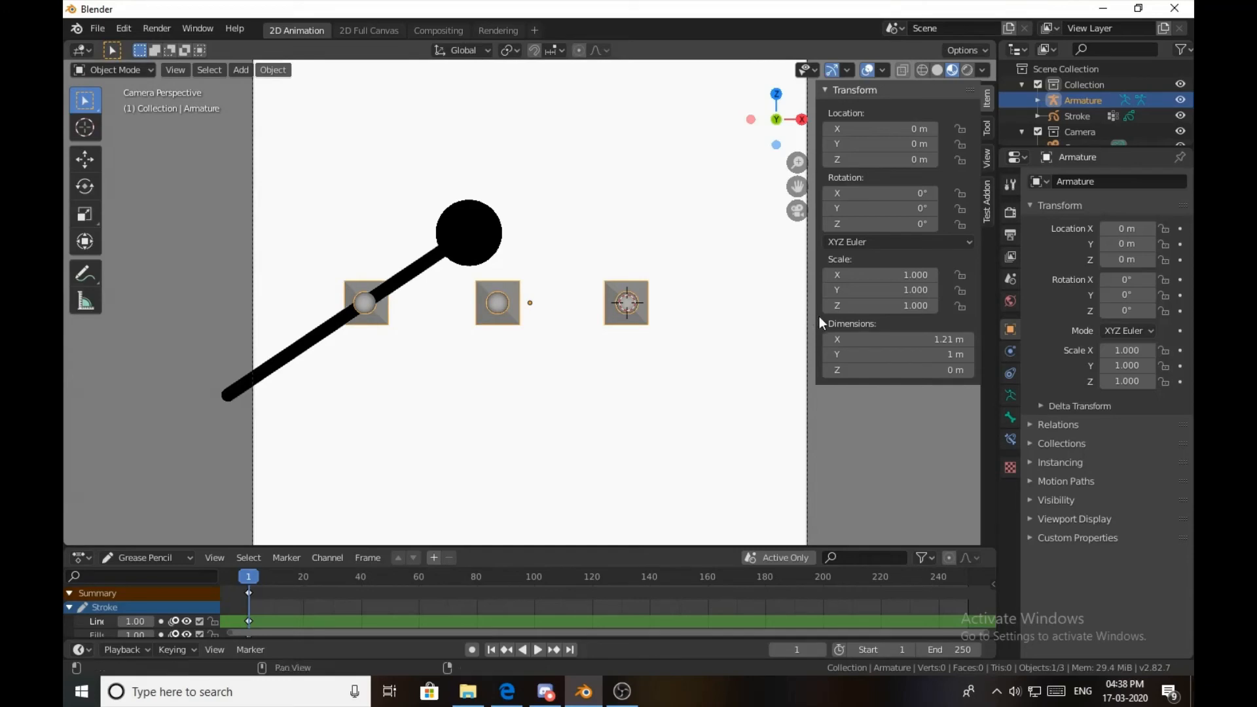
left_click_drag(814, 316, 910, 316)
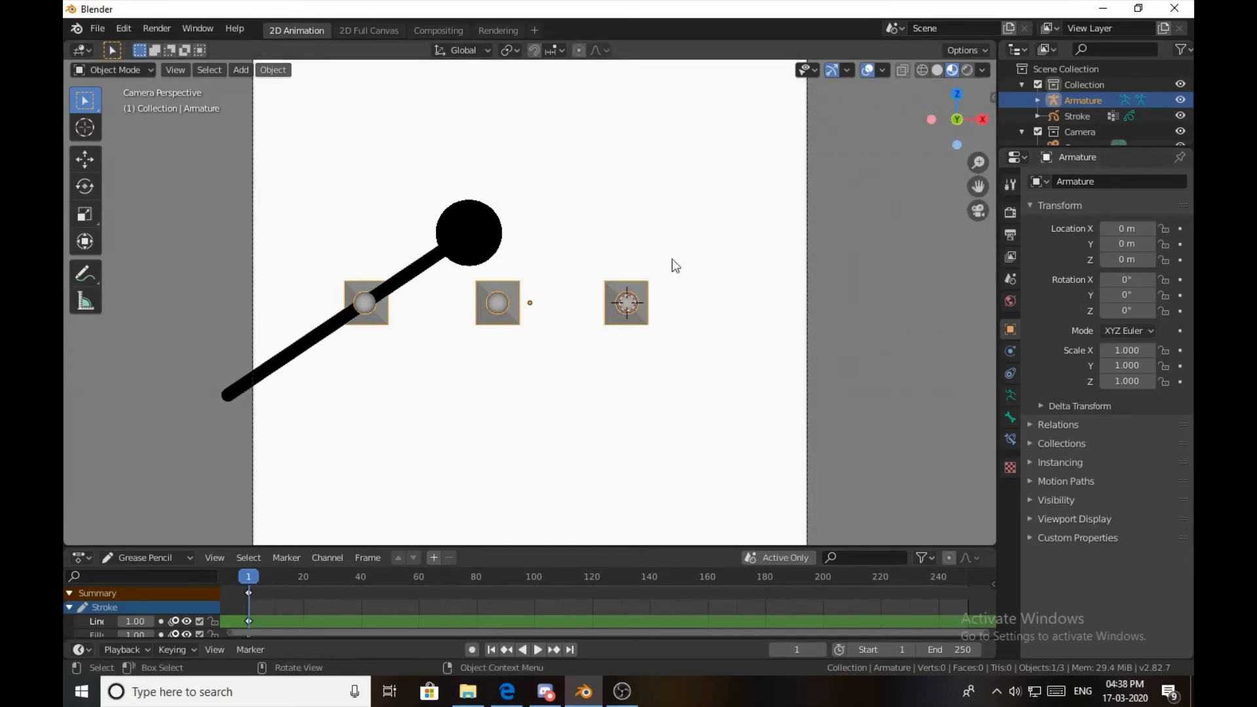
Select the Stroke object and test moving it, cancelling the move.
left_click(480, 242)
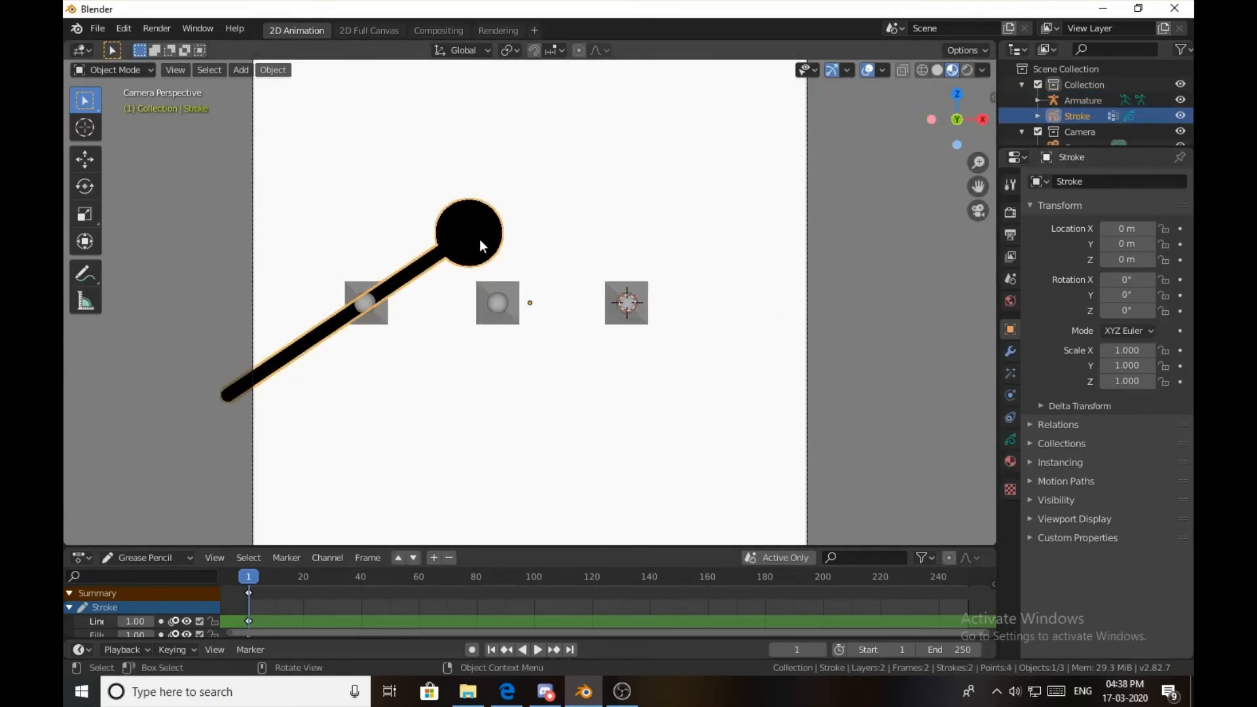
key("g")
right_click(474, 261)
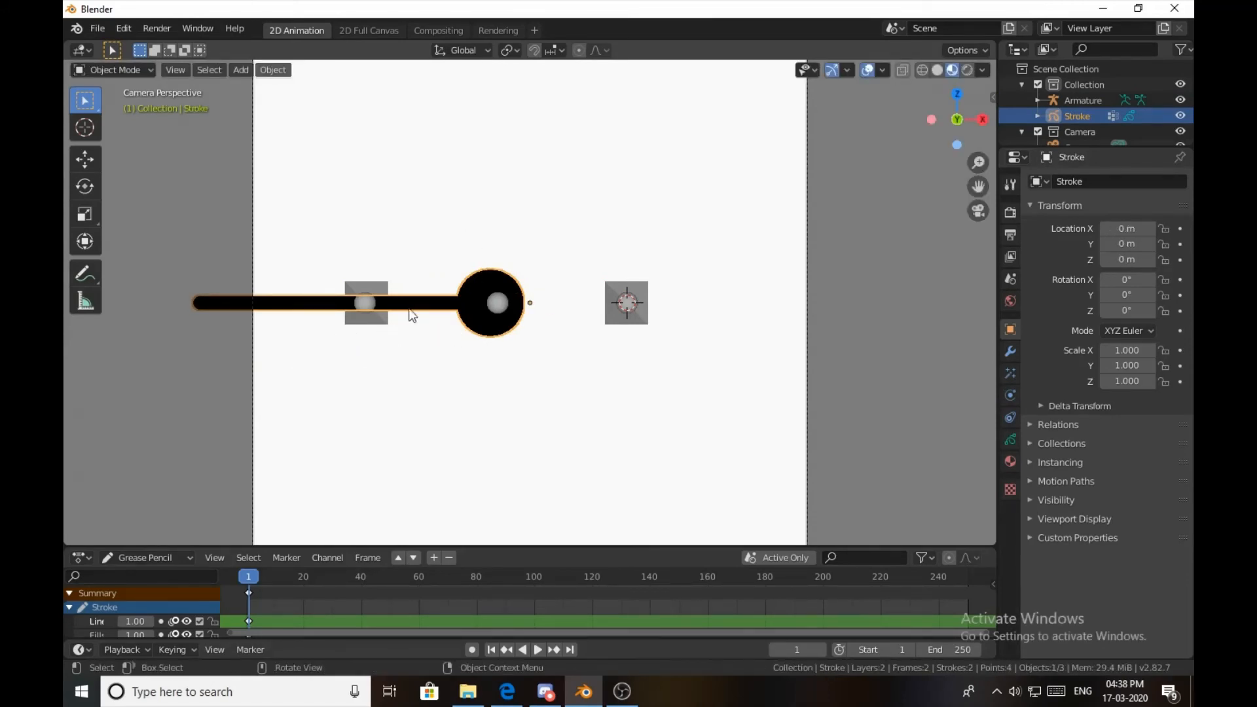
Limit the Stroke's Hook modifier to the vertex group named Group.
left_click(1009, 351)
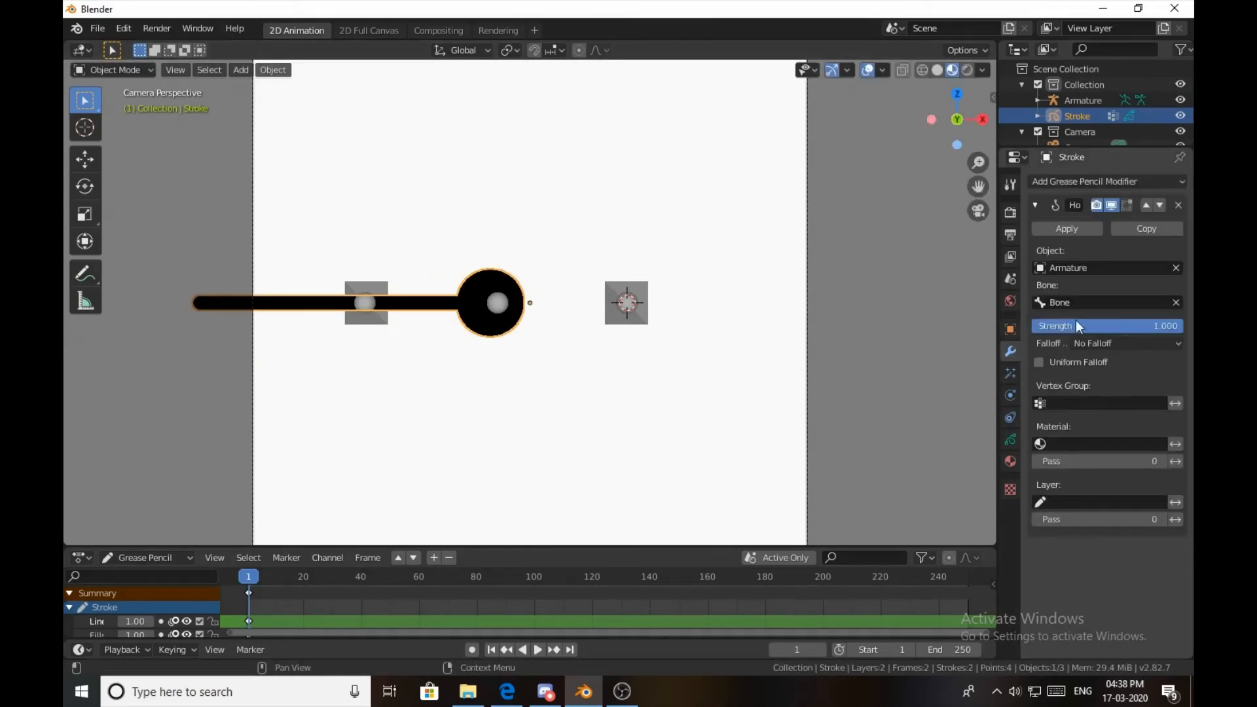
left_click(1074, 402)
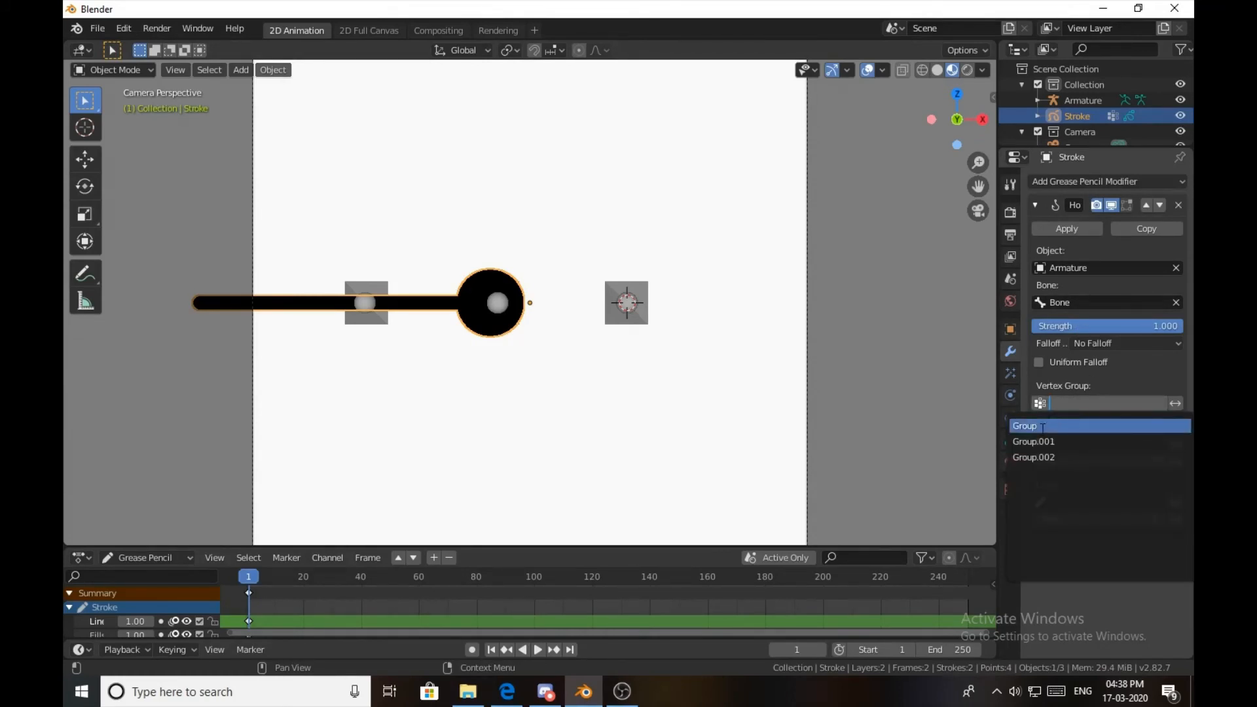
left_click(1042, 426)
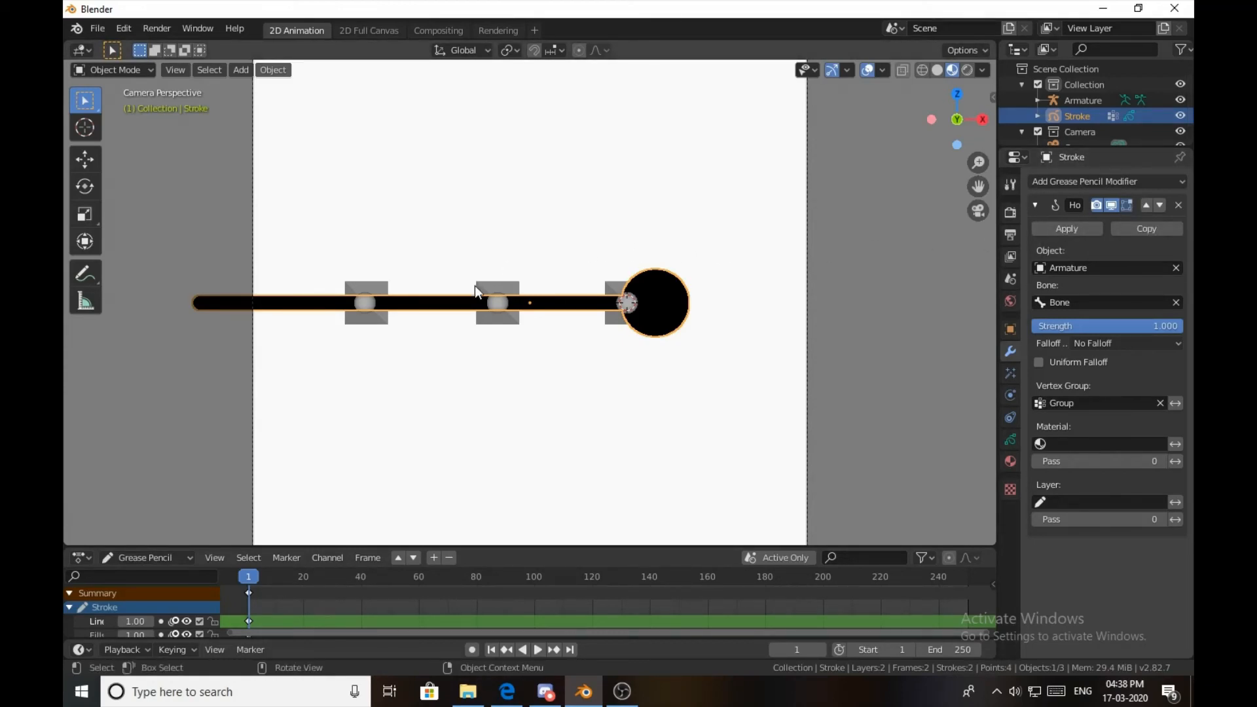
Select the limb stroke's far-left endpoint in Edit Mode and snap the 3D cursor to the world origin.
key("Tab")
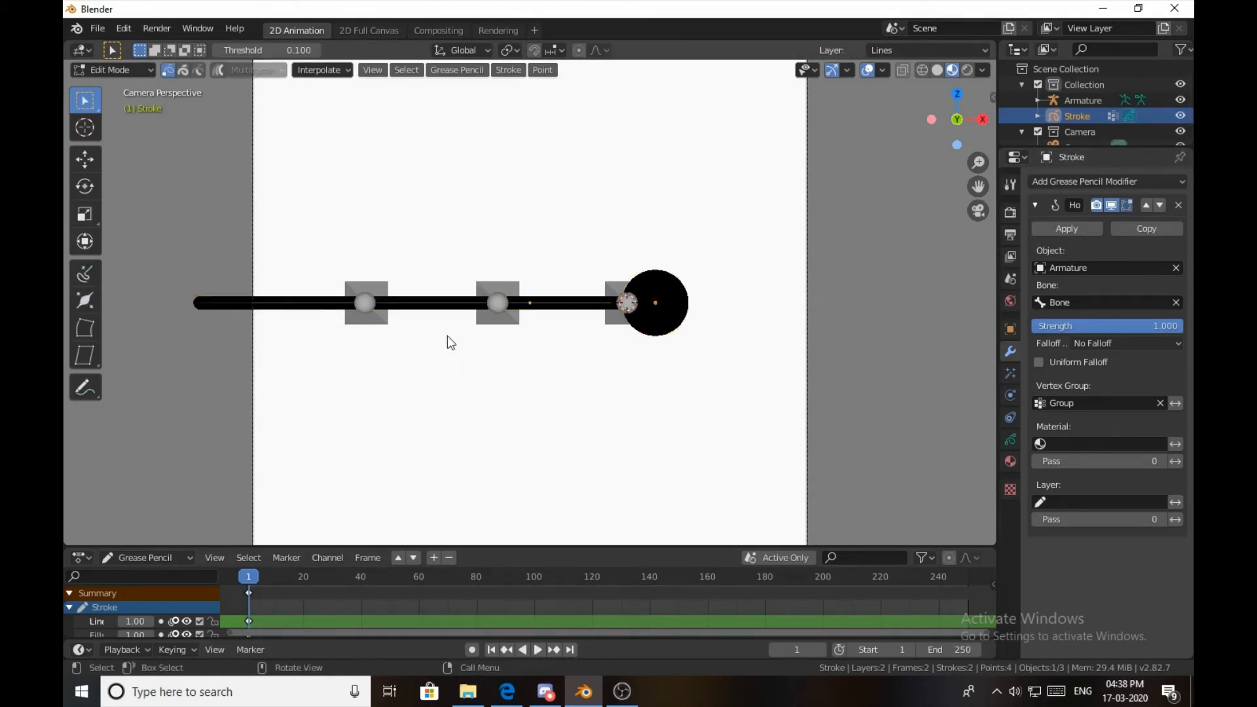
left_click(209, 302)
key("shift+s")
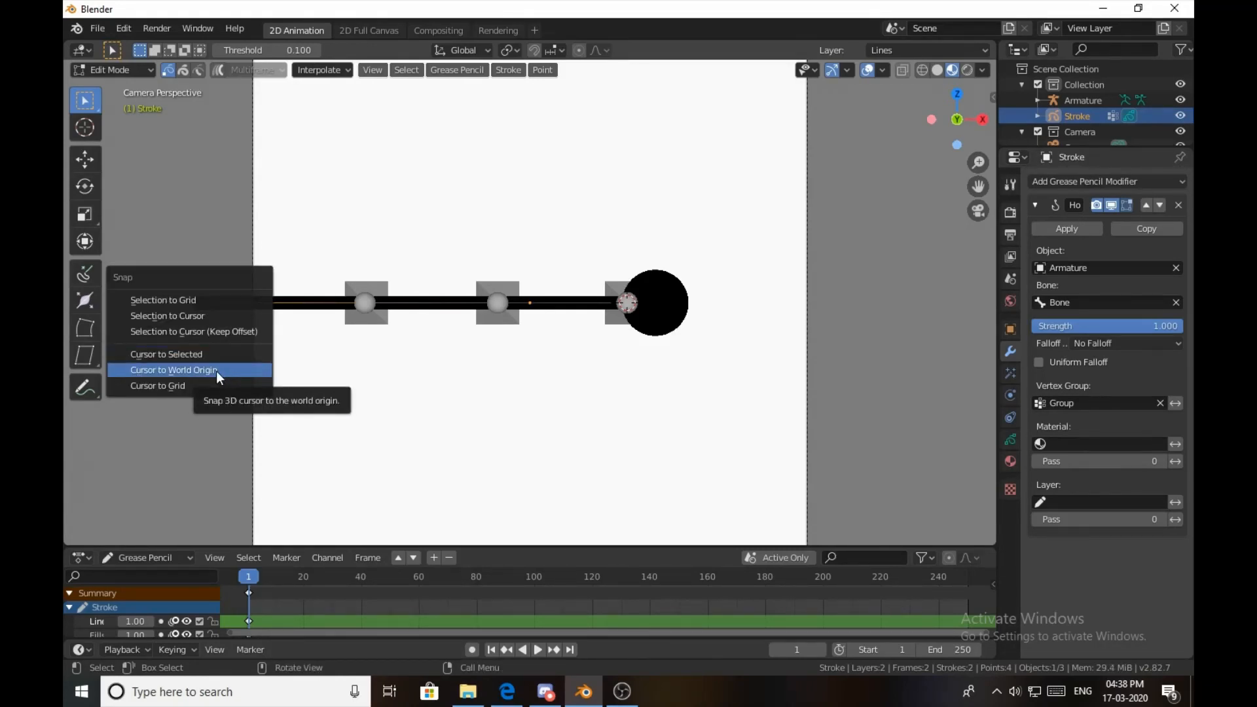
left_click(216, 372)
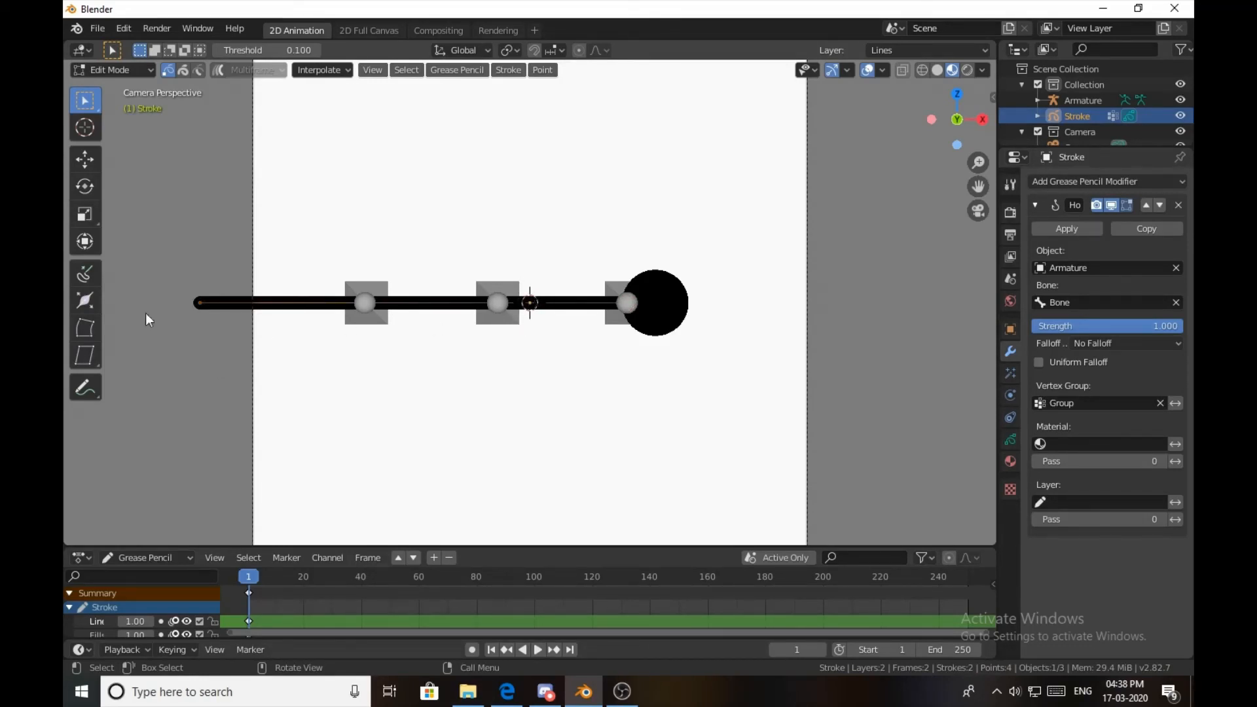
Snap the selected stroke endpoint to the 3D cursor and return the Stroke object to Object Mode.
key("shift+s")
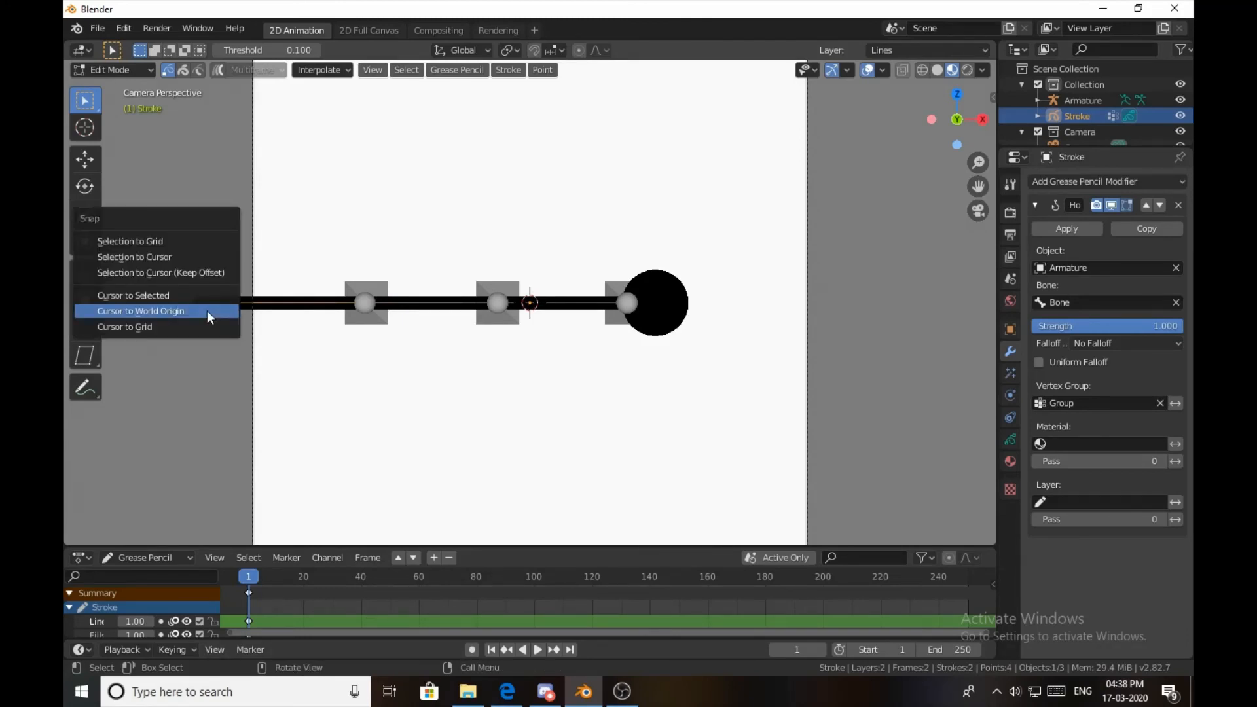
left_click(167, 262)
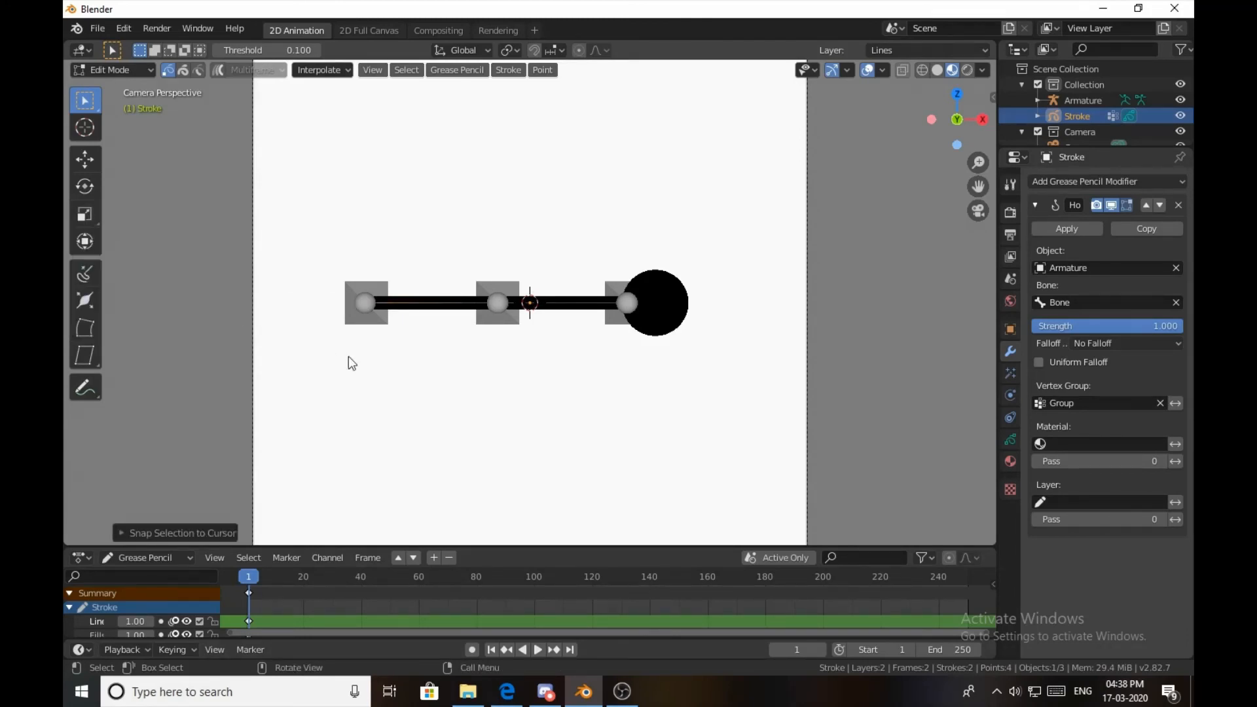
left_click(112, 68)
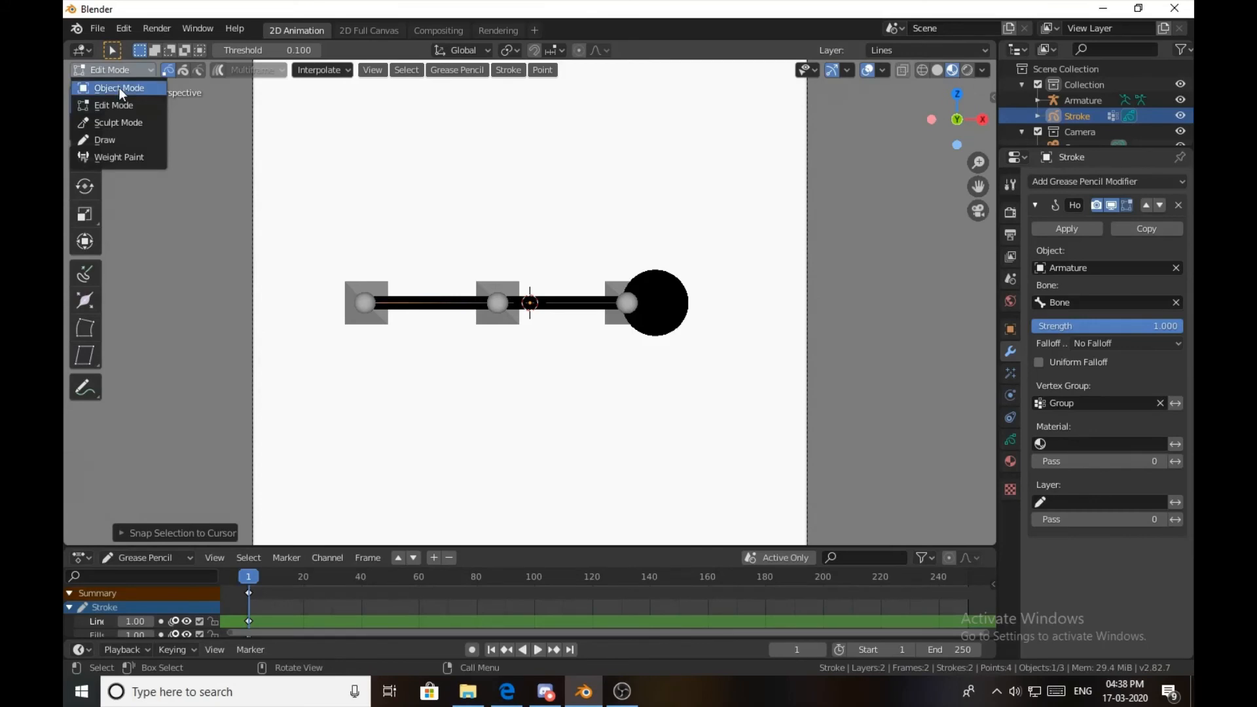
left_click(119, 88)
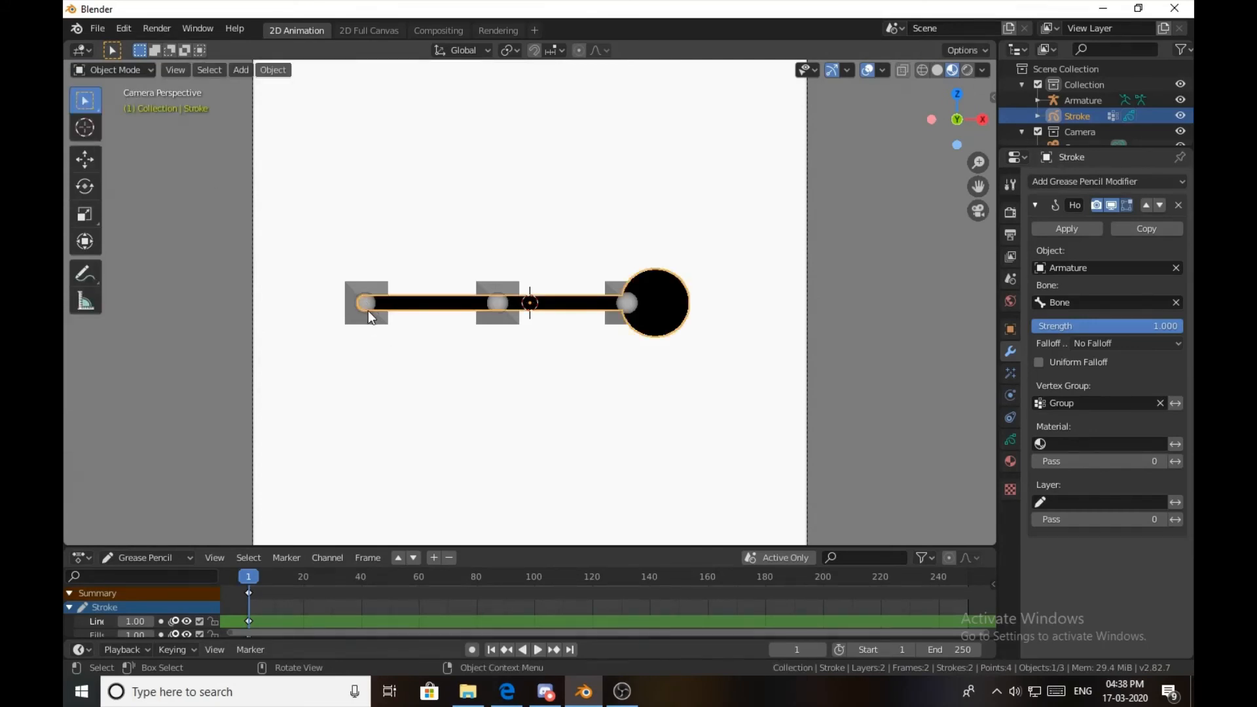
Put the armature in Pose Mode and test moving its first bone, cancelling the move.
left_click(122, 72)
left_click(122, 73)
left_click(377, 311)
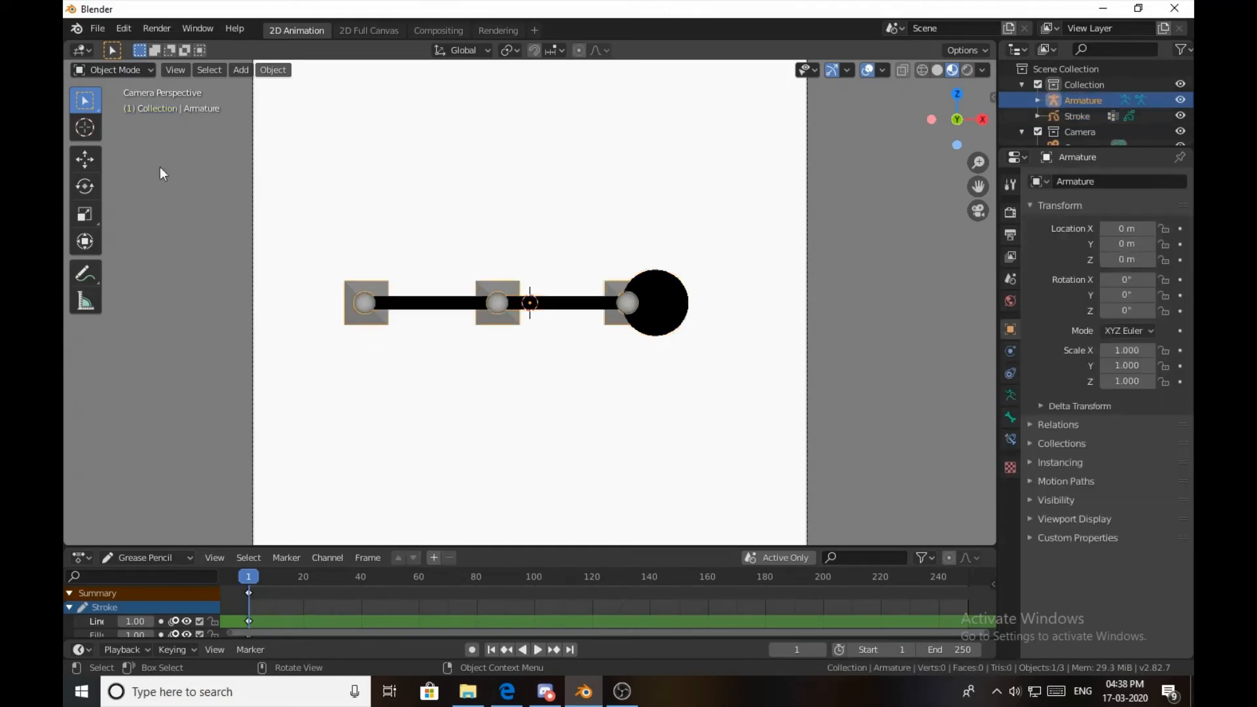
left_click(114, 65)
left_click(129, 120)
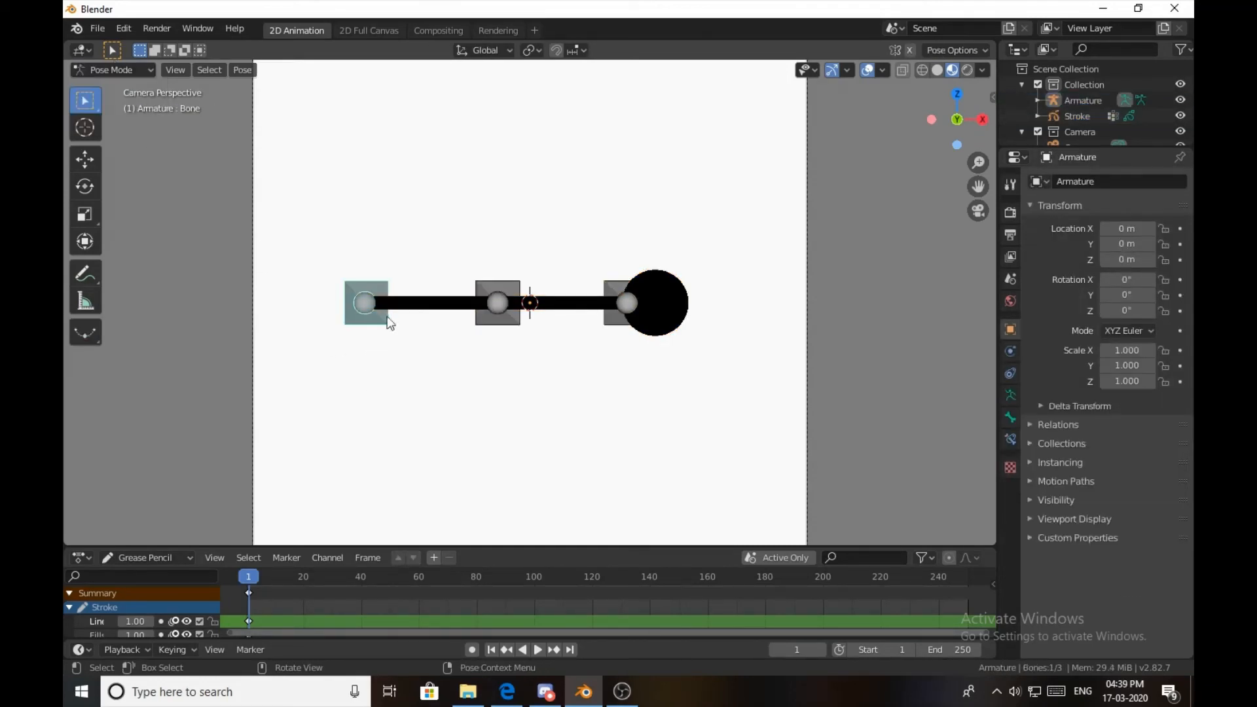
key("g")
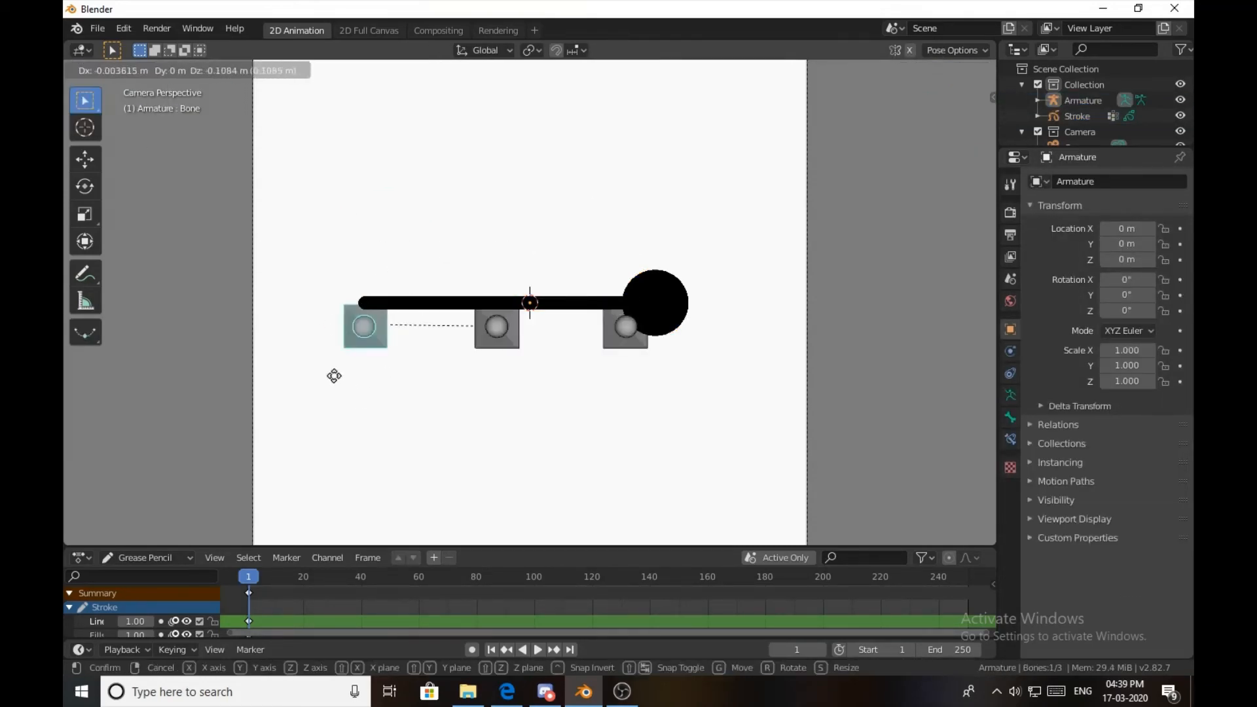
key("Escape")
Return the armature to Object Mode, reselect it and display its bone properties.
left_click(120, 66)
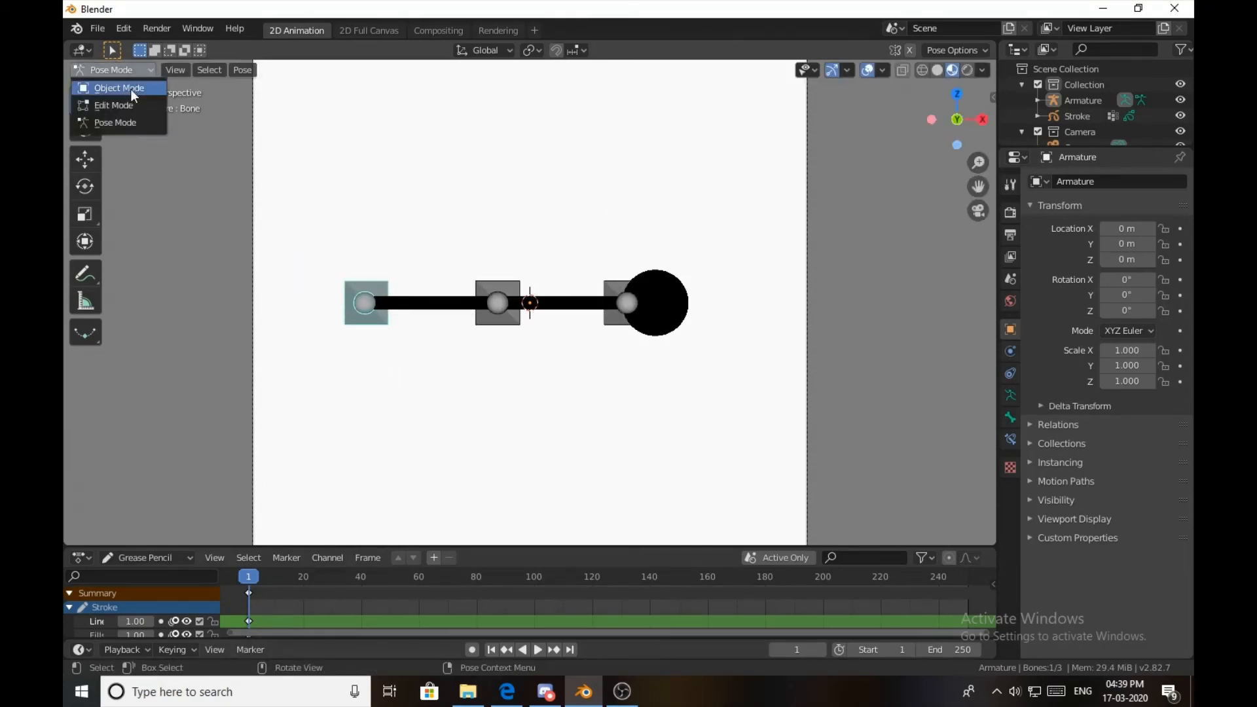
left_click(131, 89)
left_click(371, 315)
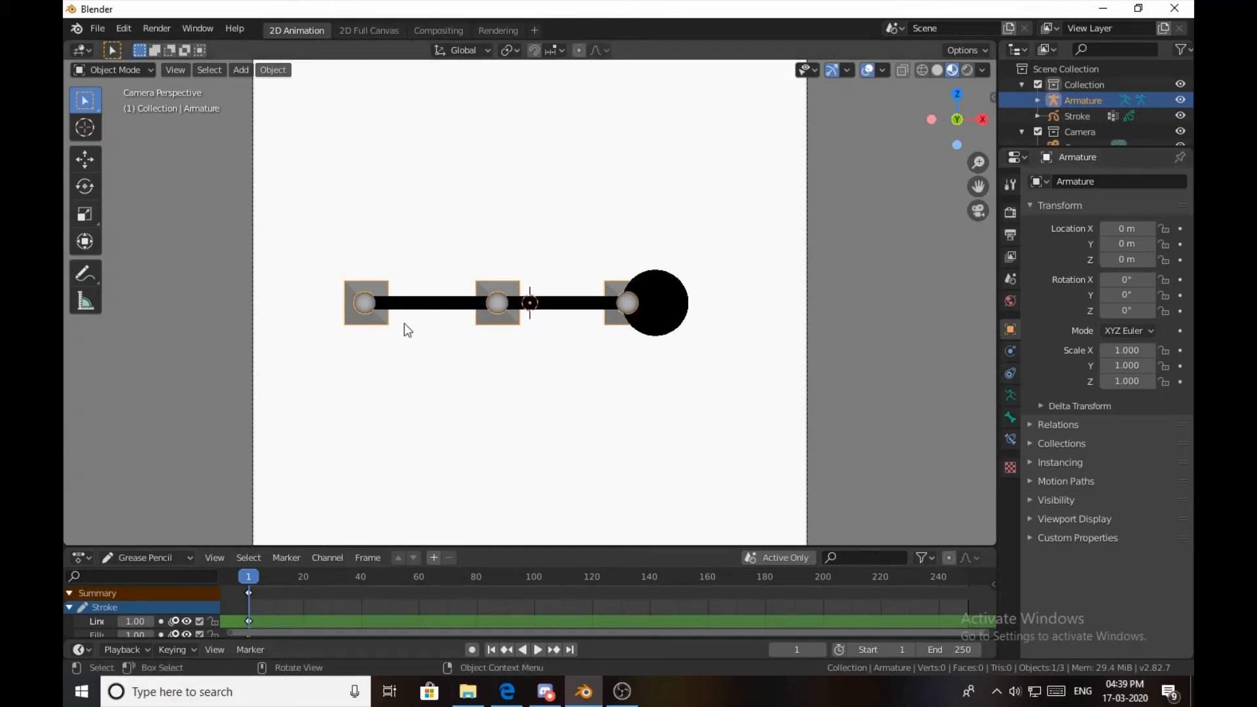
left_click(1010, 419)
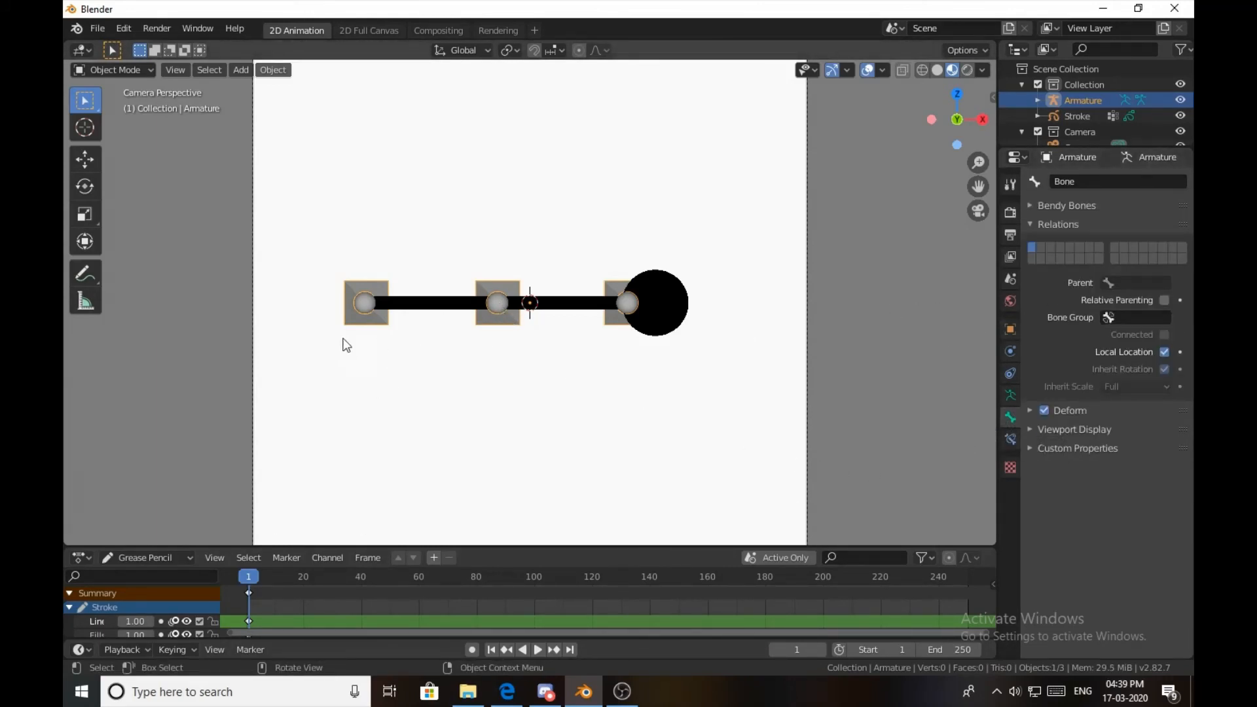
Select the Stroke object, show its modifiers and collapse the existing Hook modifier.
left_click(451, 304)
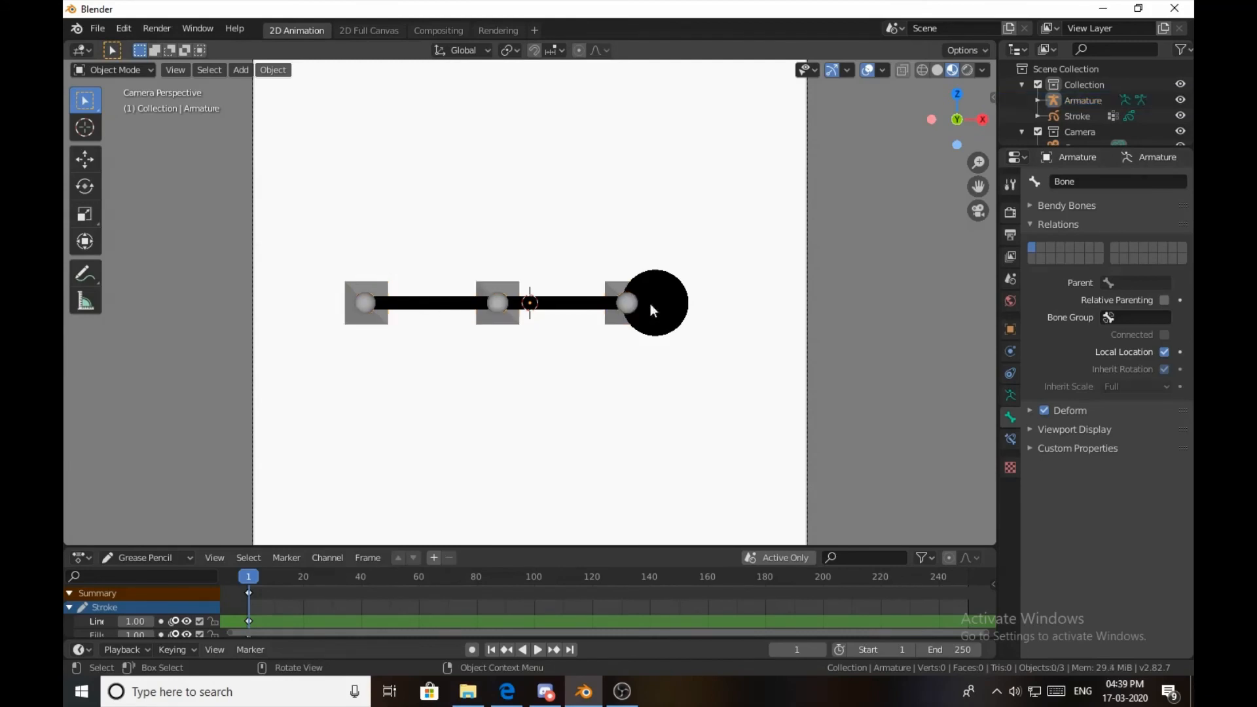
left_click(684, 306)
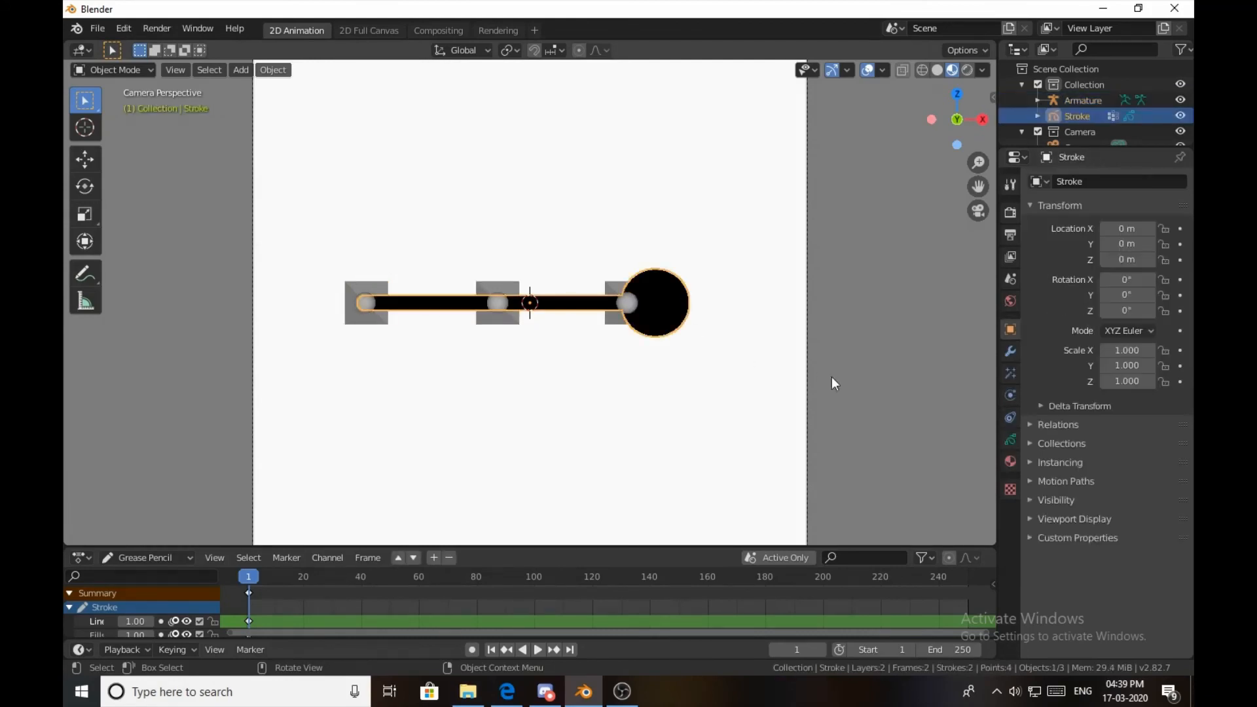
left_click(1010, 351)
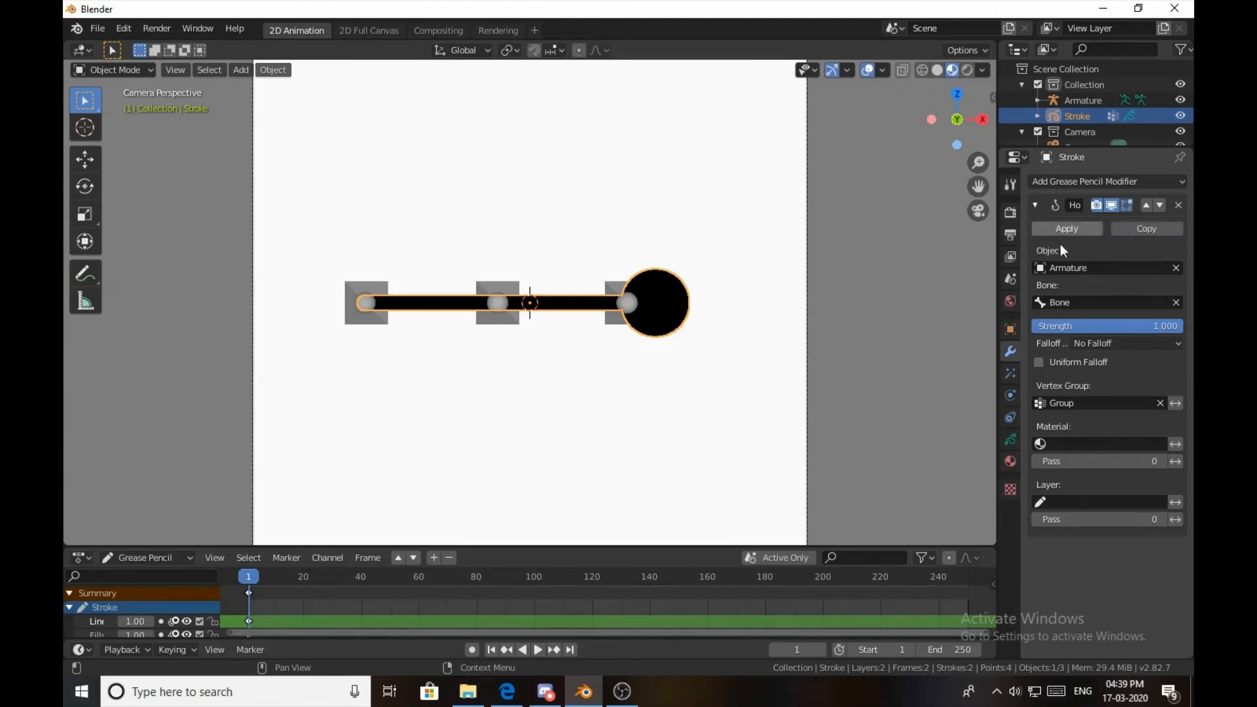
left_click(1040, 206)
Add two more Hook modifiers to the Stroke object.
left_click(1114, 182)
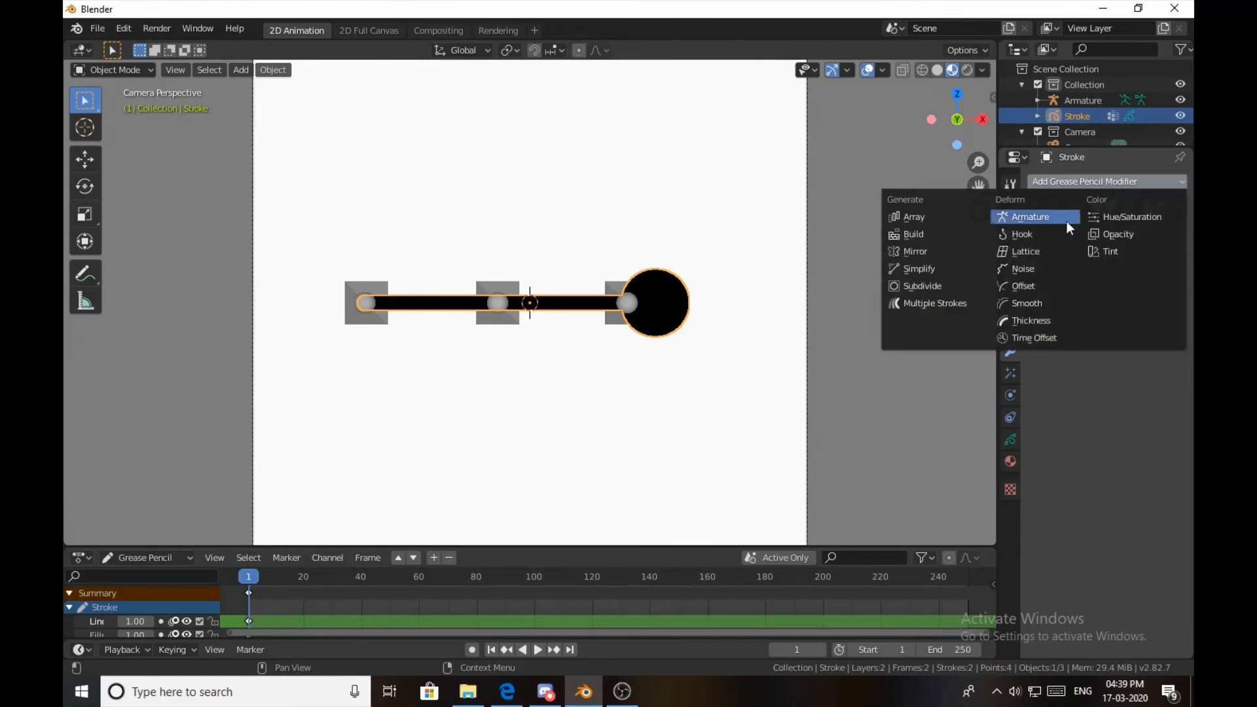
left_click(1032, 235)
left_click(1087, 182)
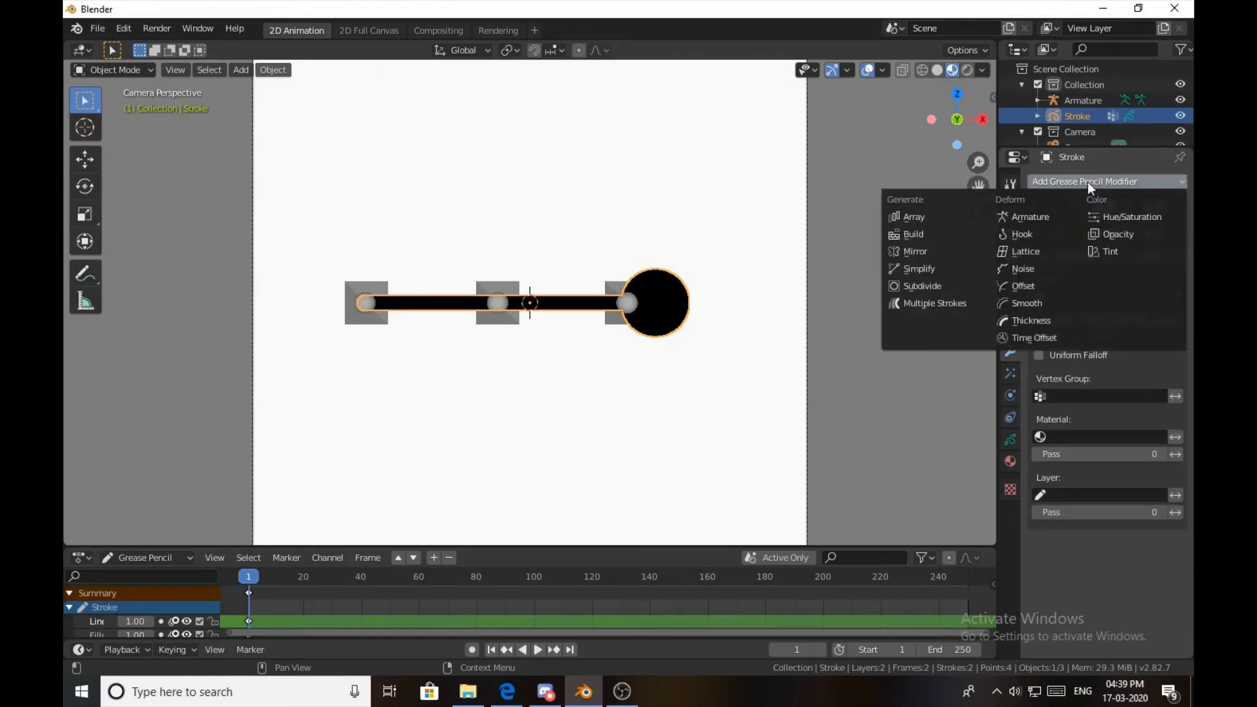
left_click(1047, 233)
Bind the second Hook modifier to the Armature's Bone.001 with No Falloff and vertex group Group.001, and collapse it.
left_click(1085, 294)
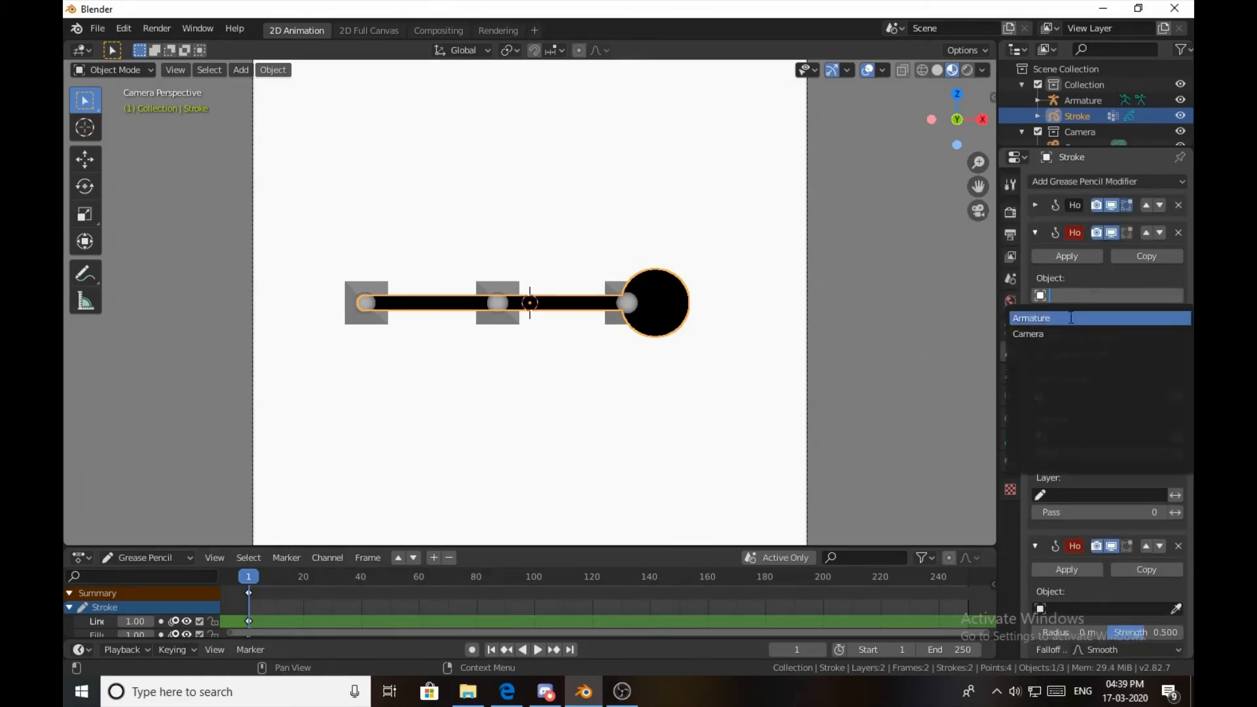
left_click(1063, 318)
left_click(1066, 332)
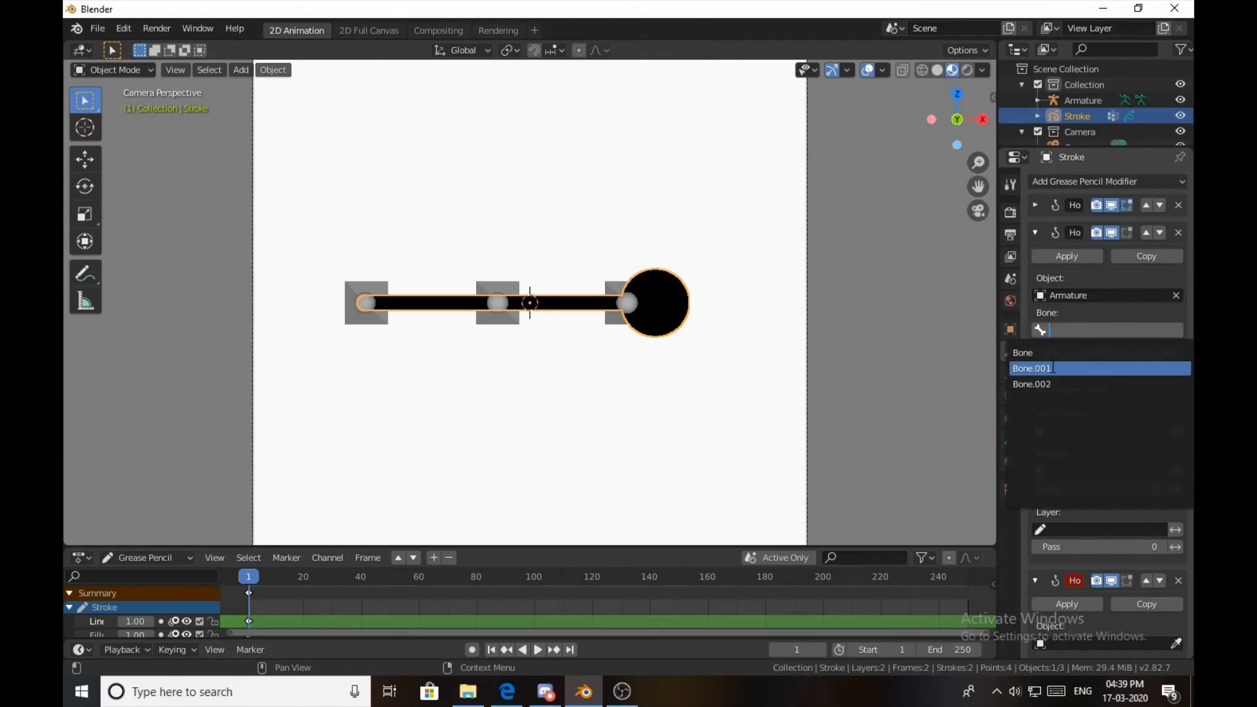
left_click(1053, 368)
left_click(1119, 371)
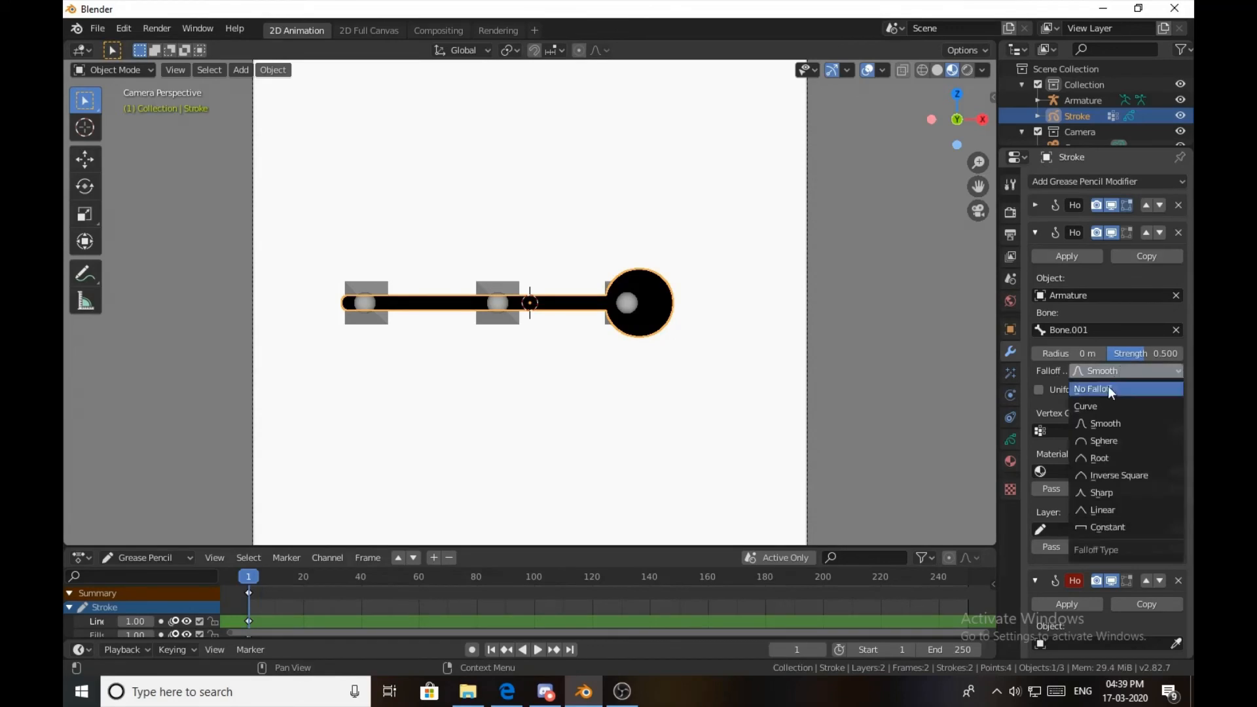
left_click(1106, 387)
left_click(1101, 430)
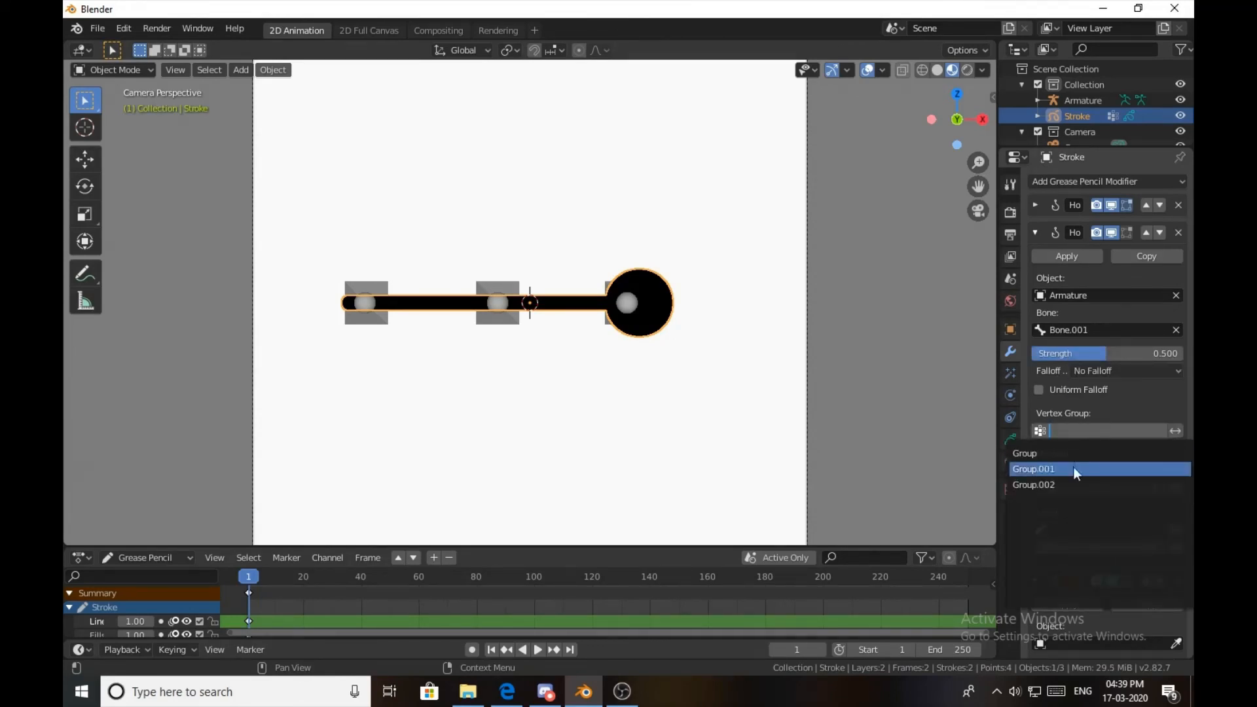
left_click(1074, 468)
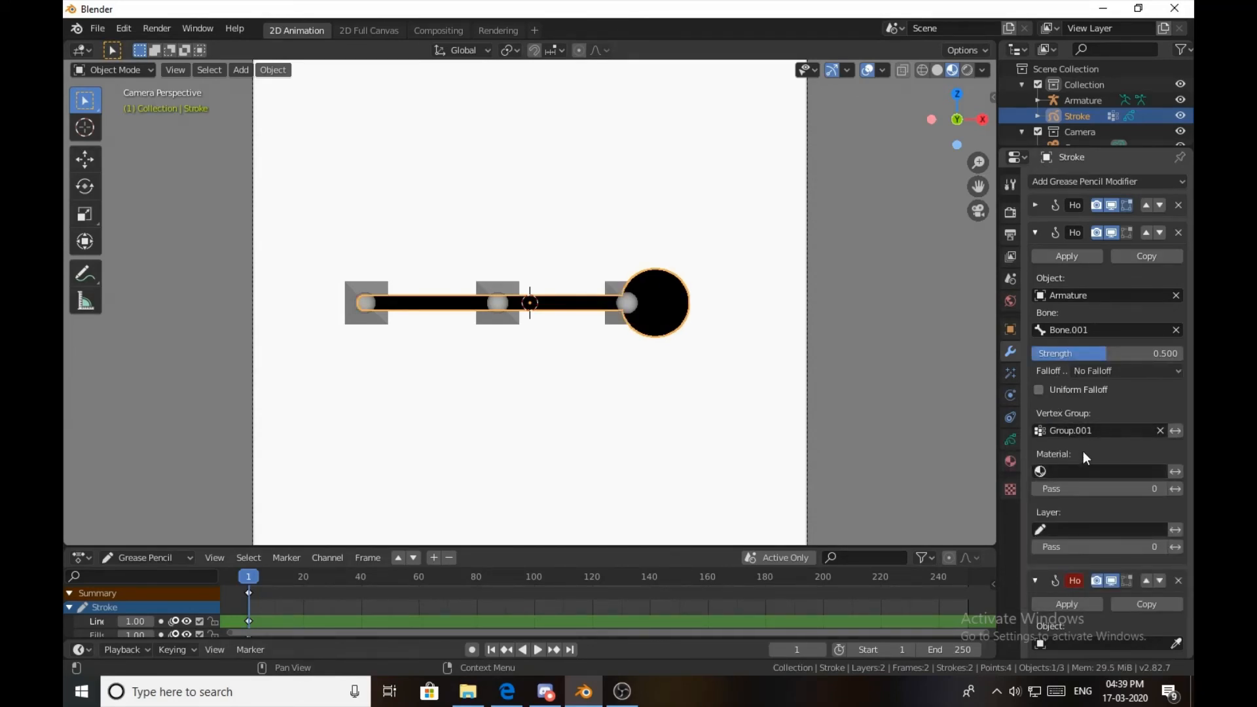
left_click(1036, 234)
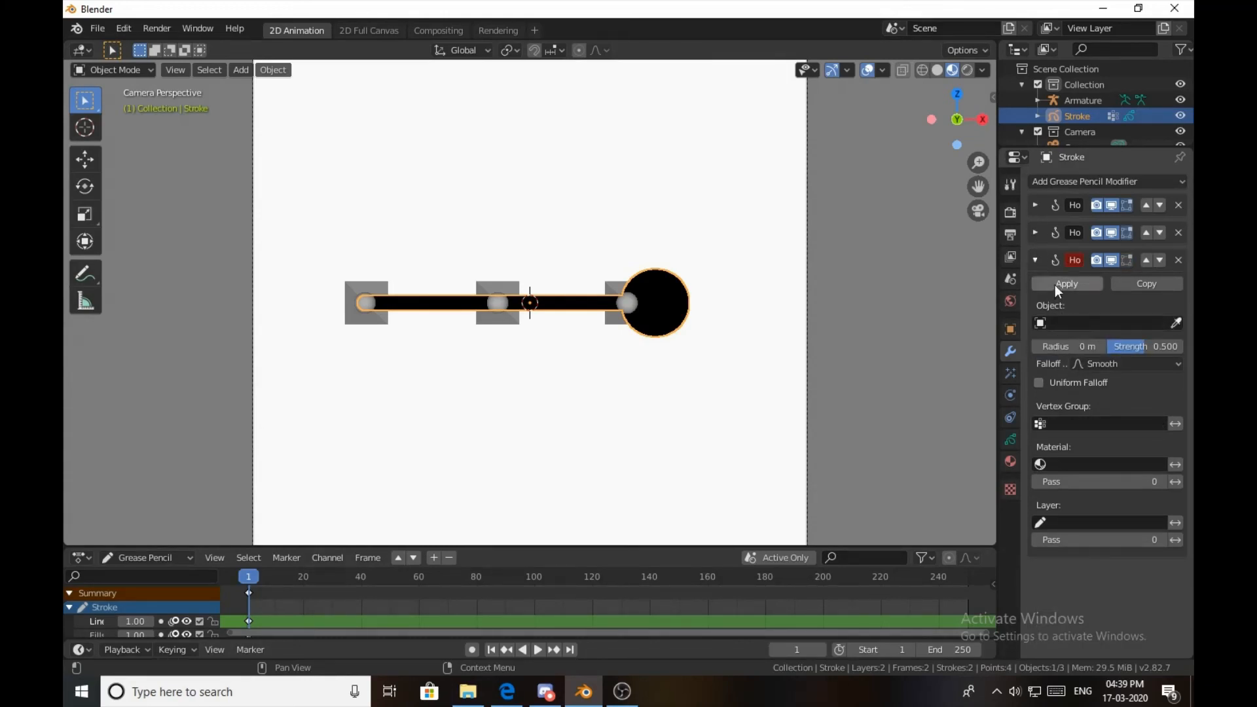
Bind the third Hook modifier to the Armature's Bone.002 with No Falloff and a strength of 1.000.
left_click(1083, 324)
left_click(1061, 345)
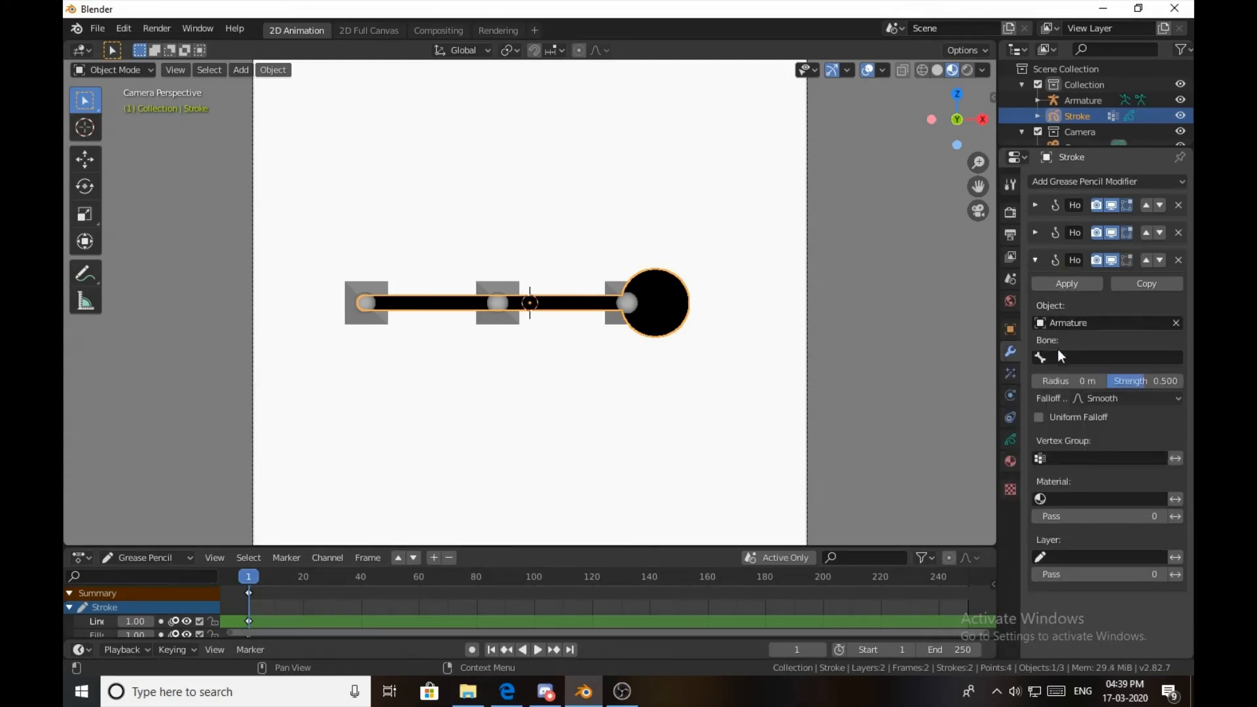
left_click(1074, 357)
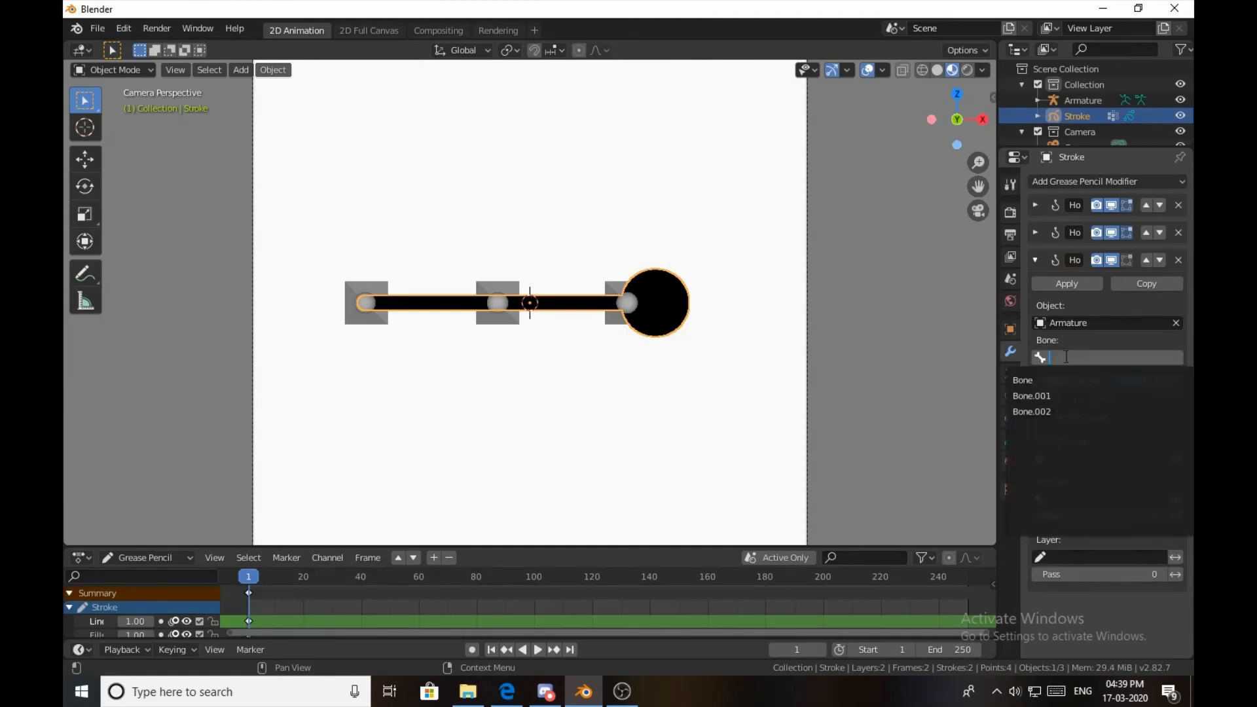
left_click(1040, 411)
left_click(1114, 397)
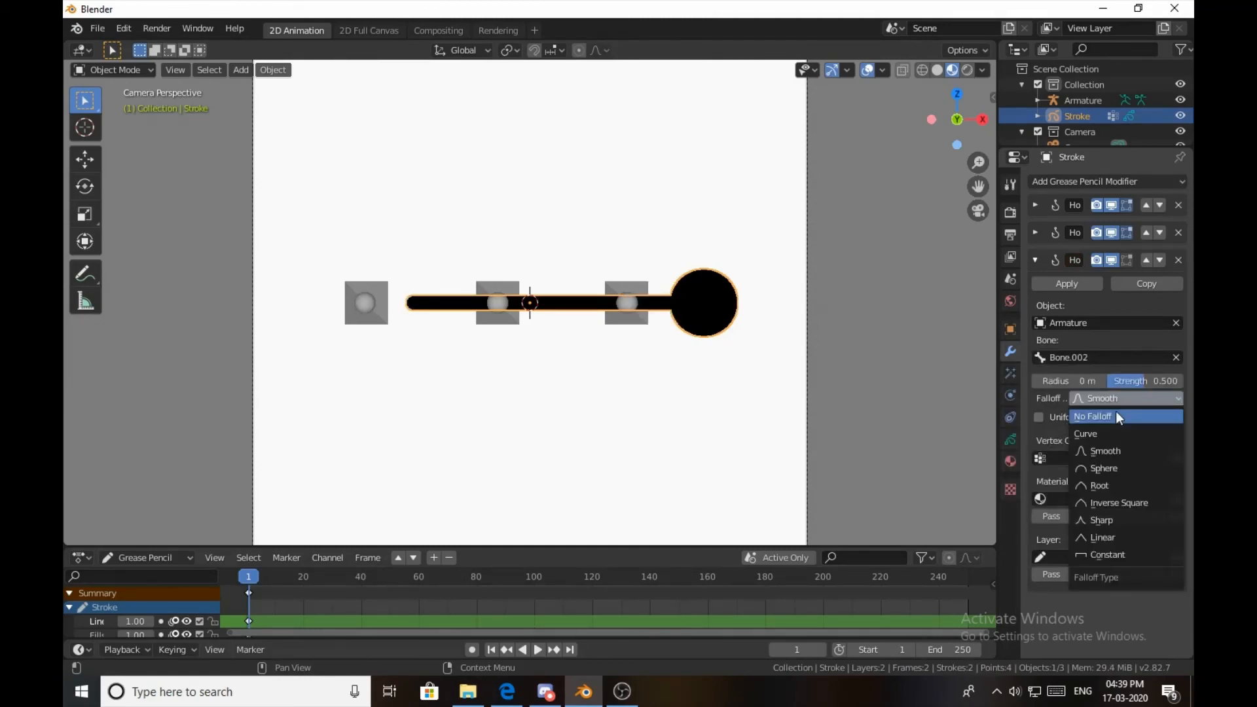
left_click(1115, 413)
left_click_drag(1105, 382, 1171, 382)
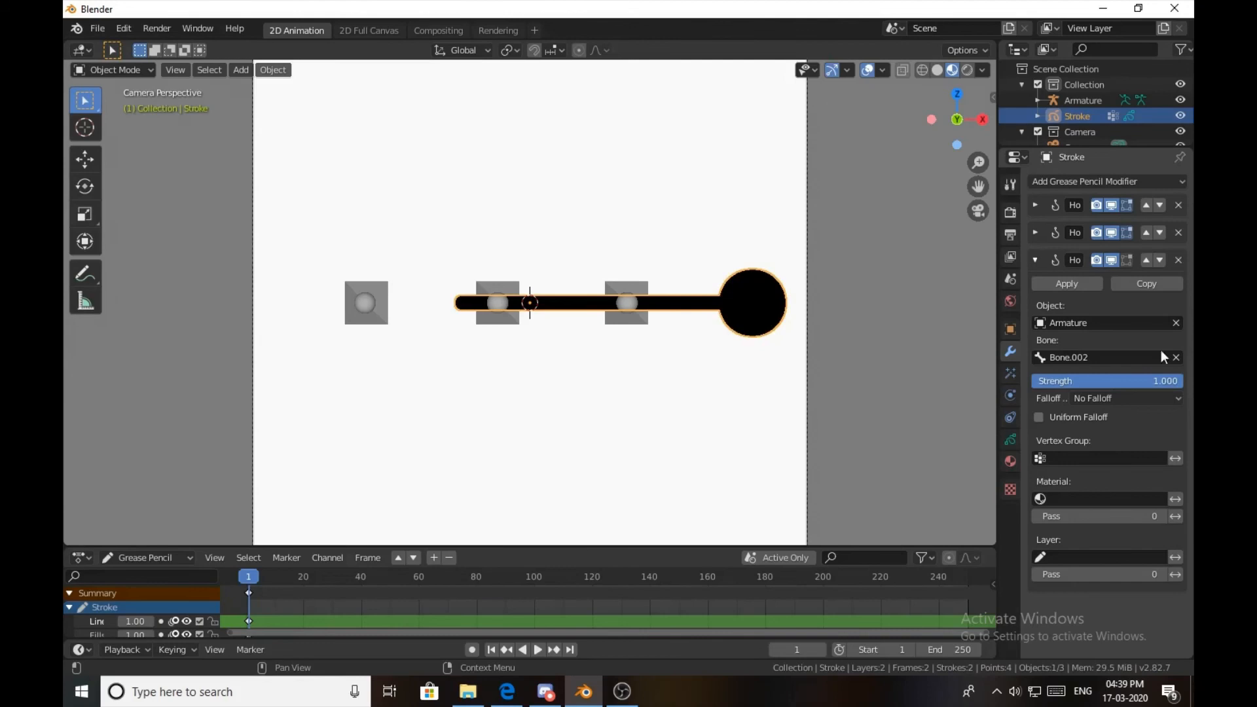
Set the second Hook modifier's strength to 1.000 and assign vertex group Group.002 to the third Hook modifier.
left_click(1035, 233)
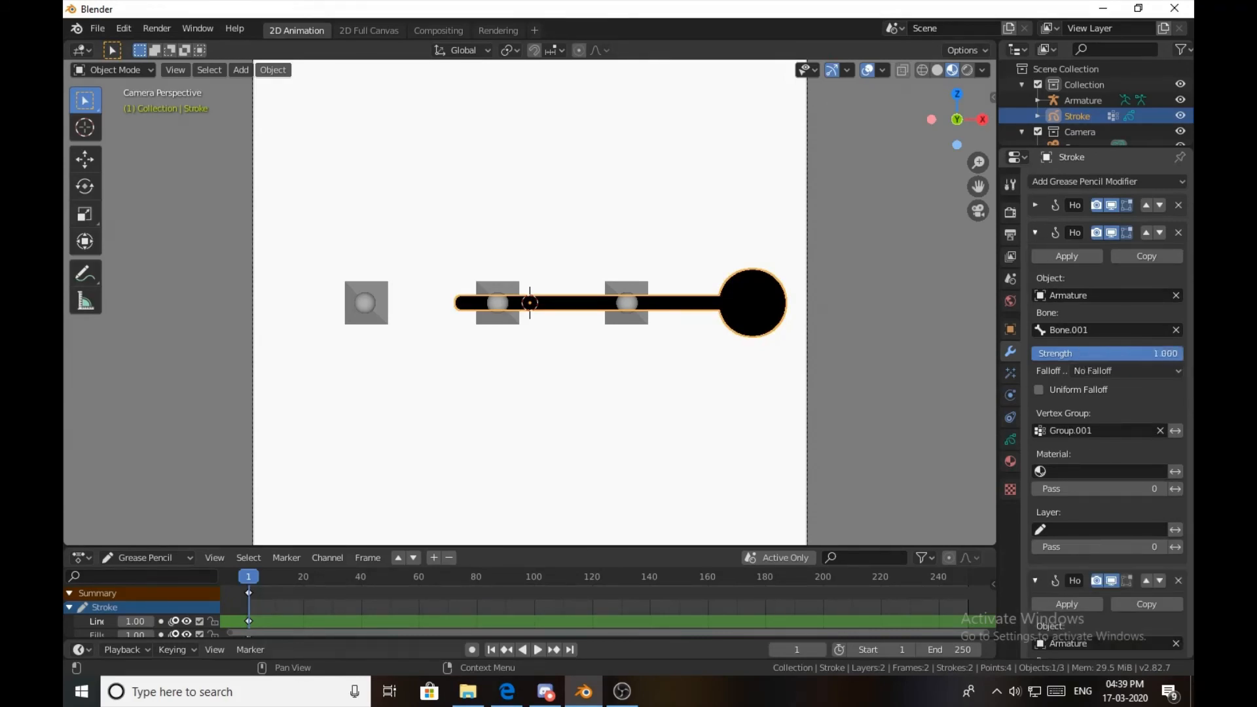
left_click(1035, 233)
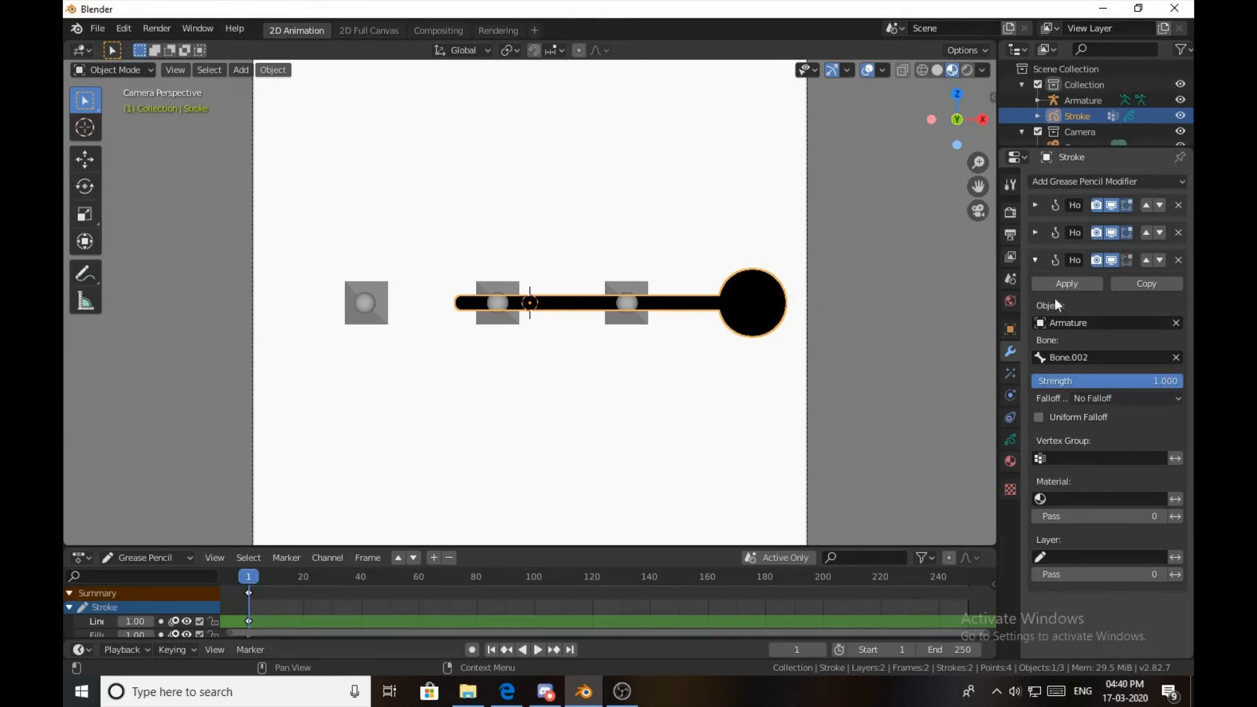
left_click(1090, 458)
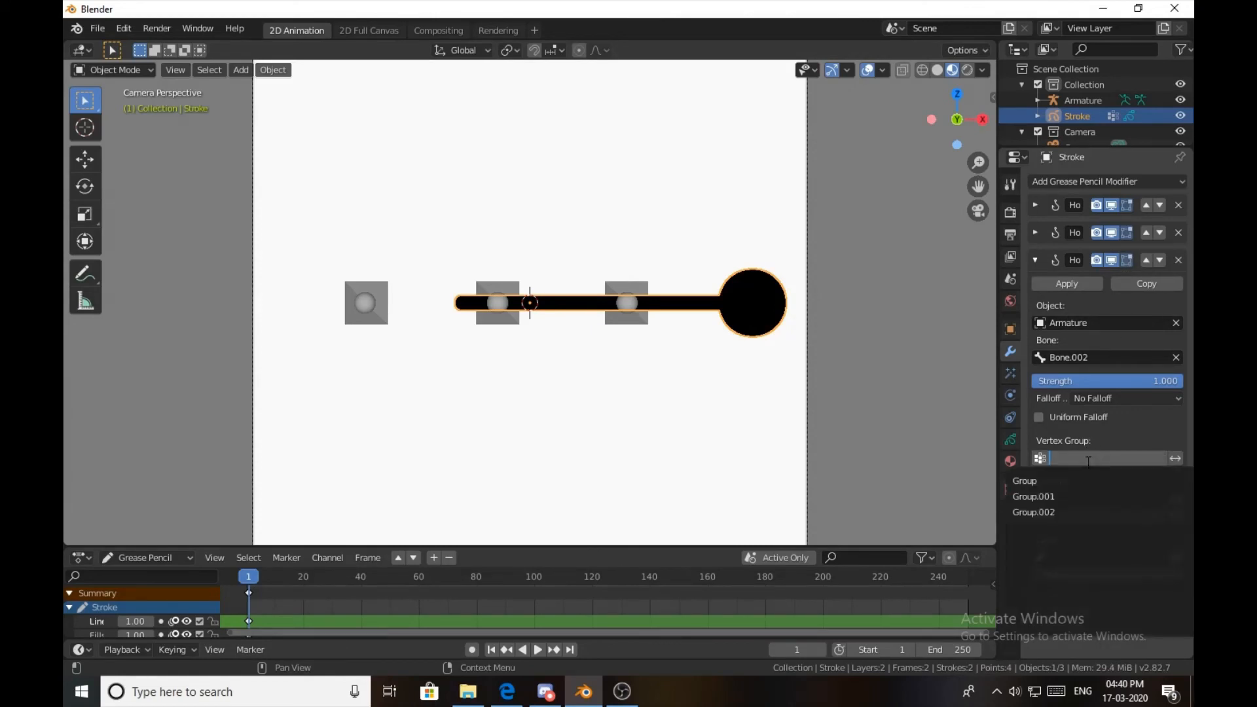
left_click(1066, 513)
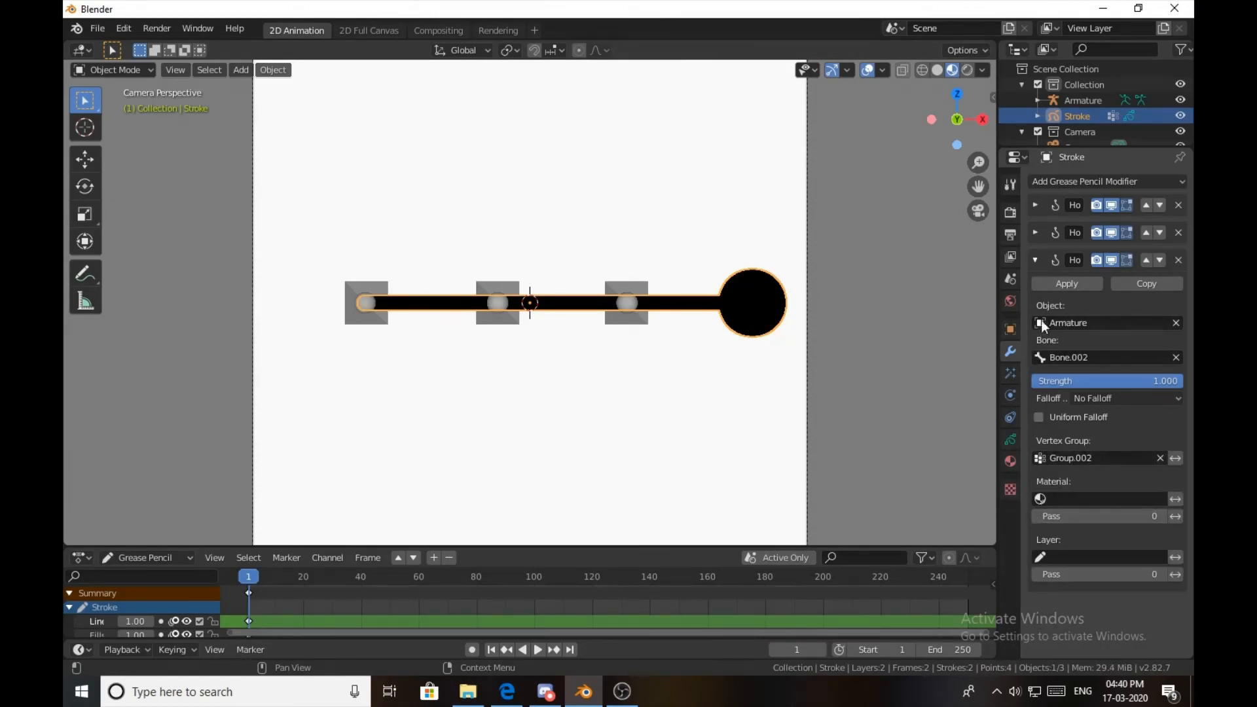
left_click(1036, 260)
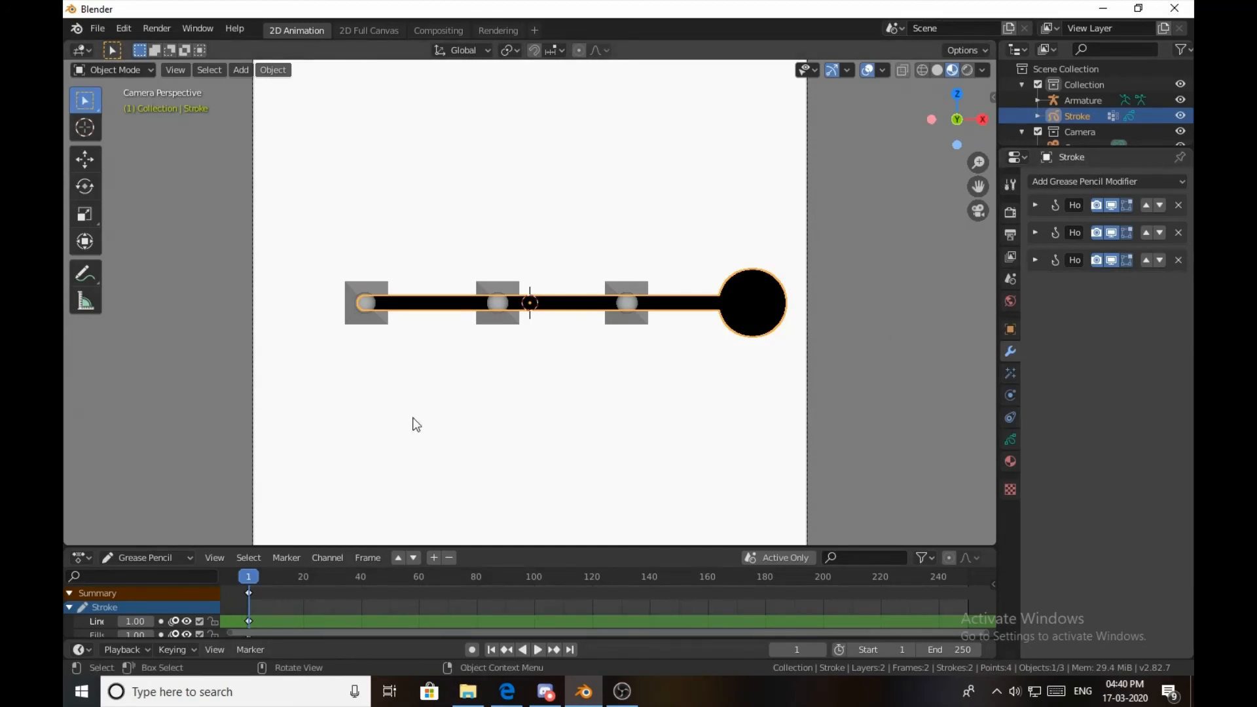
In Edit Mode, snap the line's middle point and its end point to the 3D cursor.
key("Tab")
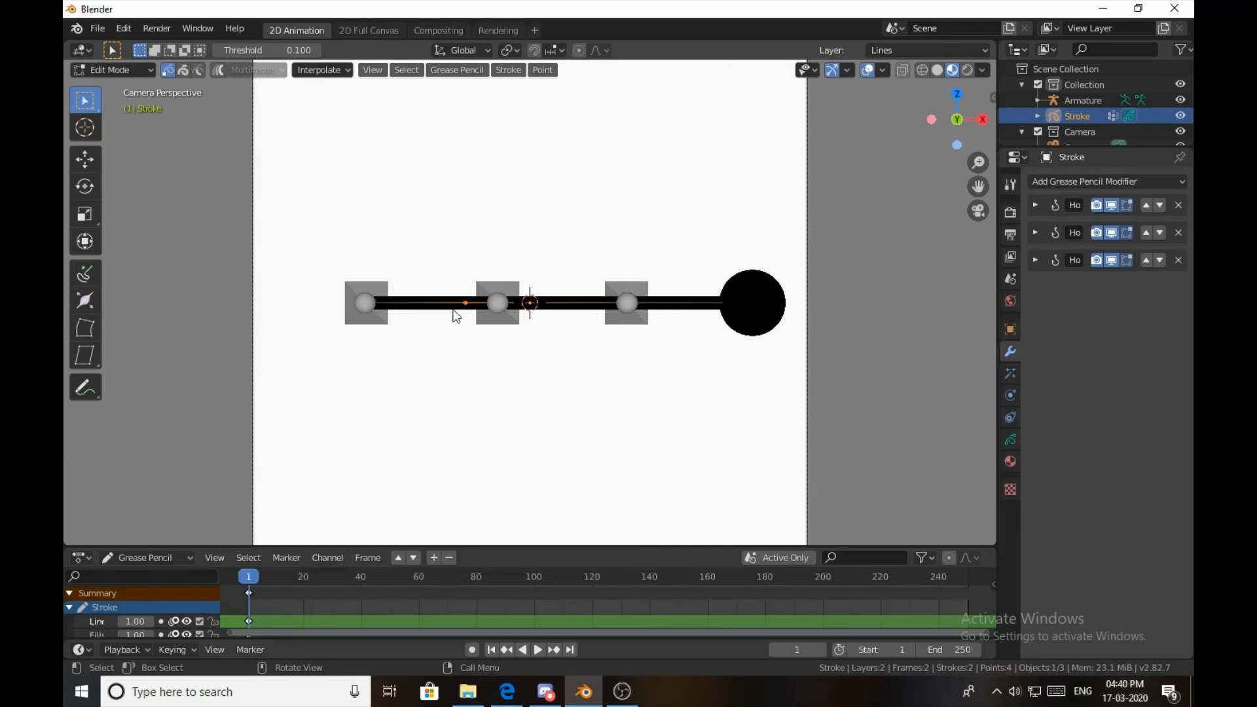
key("shift+s")
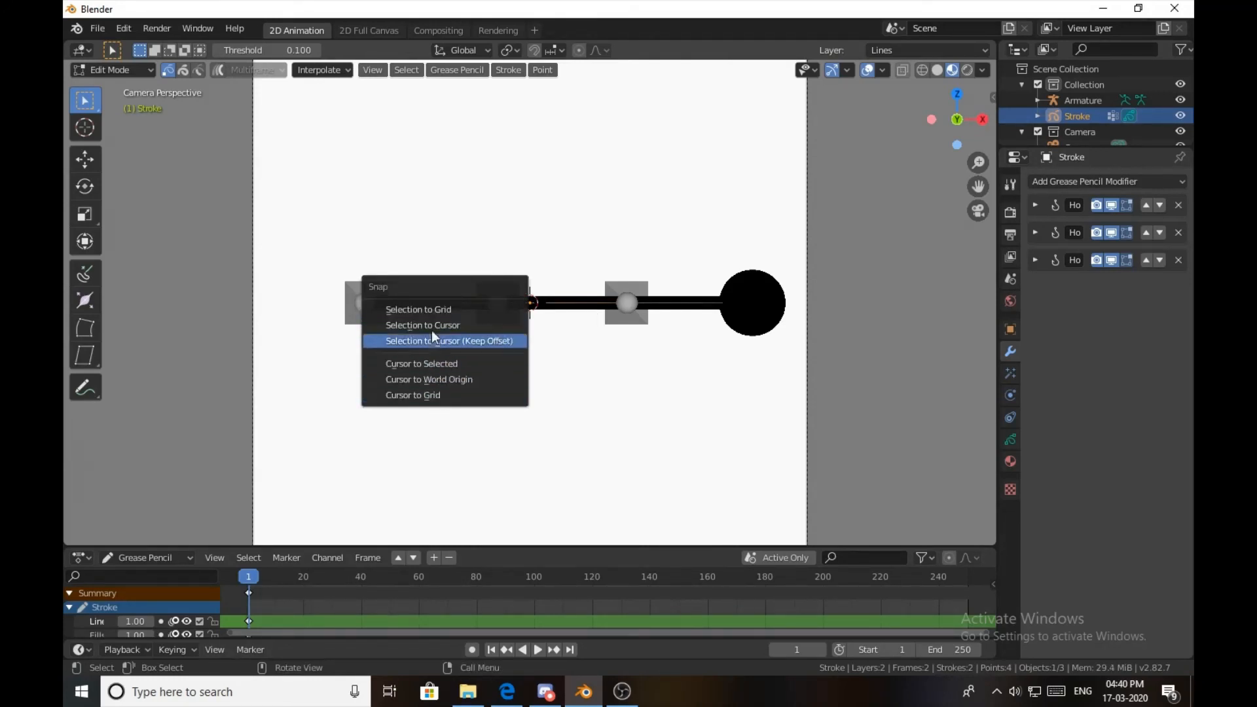
left_click(450, 328)
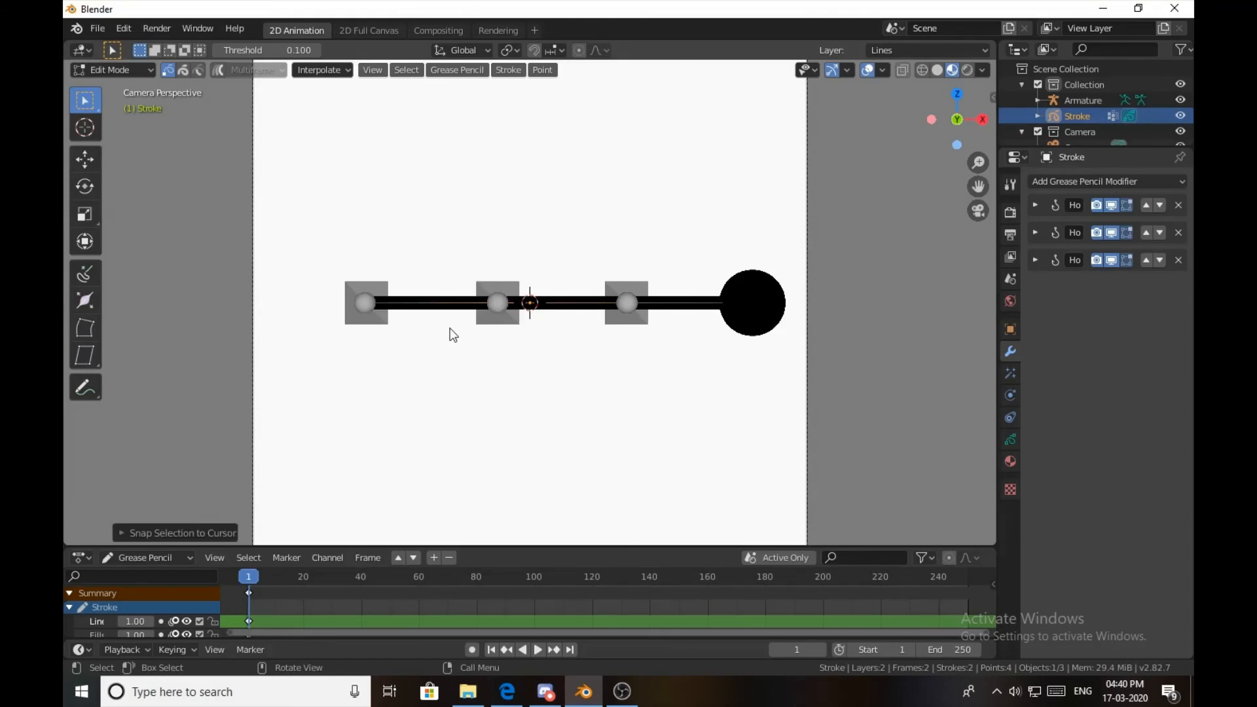
left_click(725, 304)
key("shift+s")
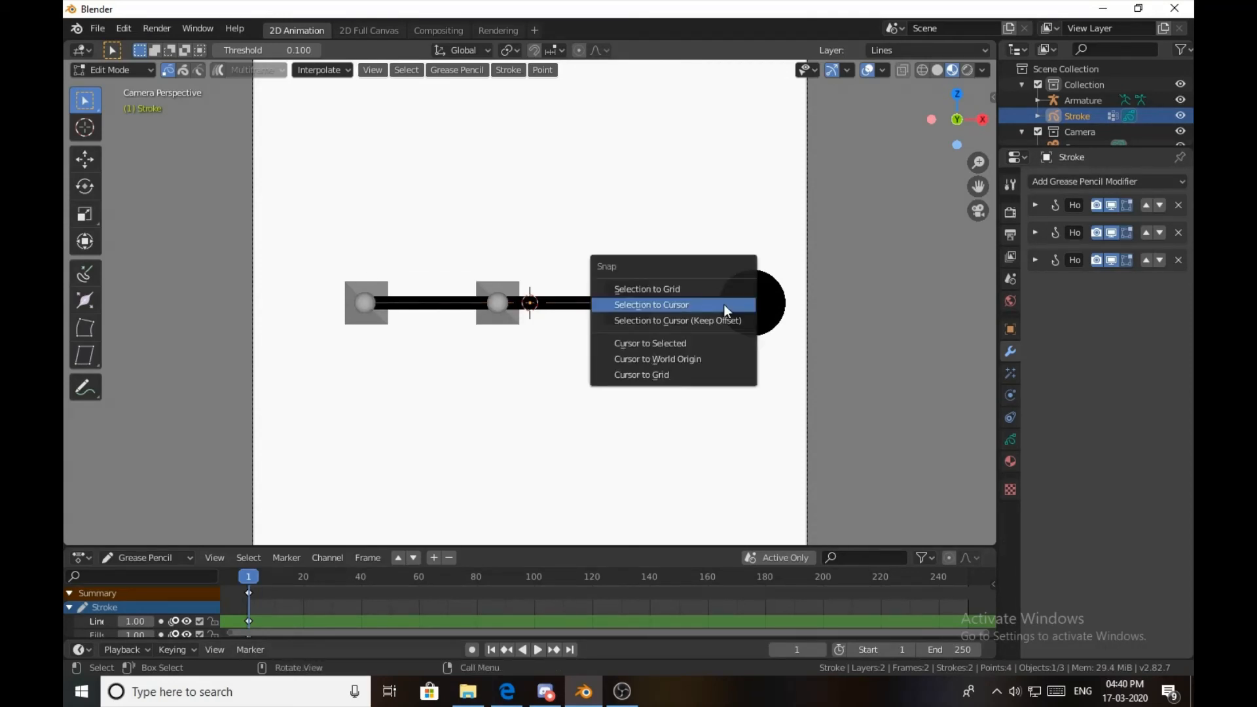
left_click(724, 304)
Snap the black circle's point to the 3D cursor, keeping the offset.
left_click(751, 300)
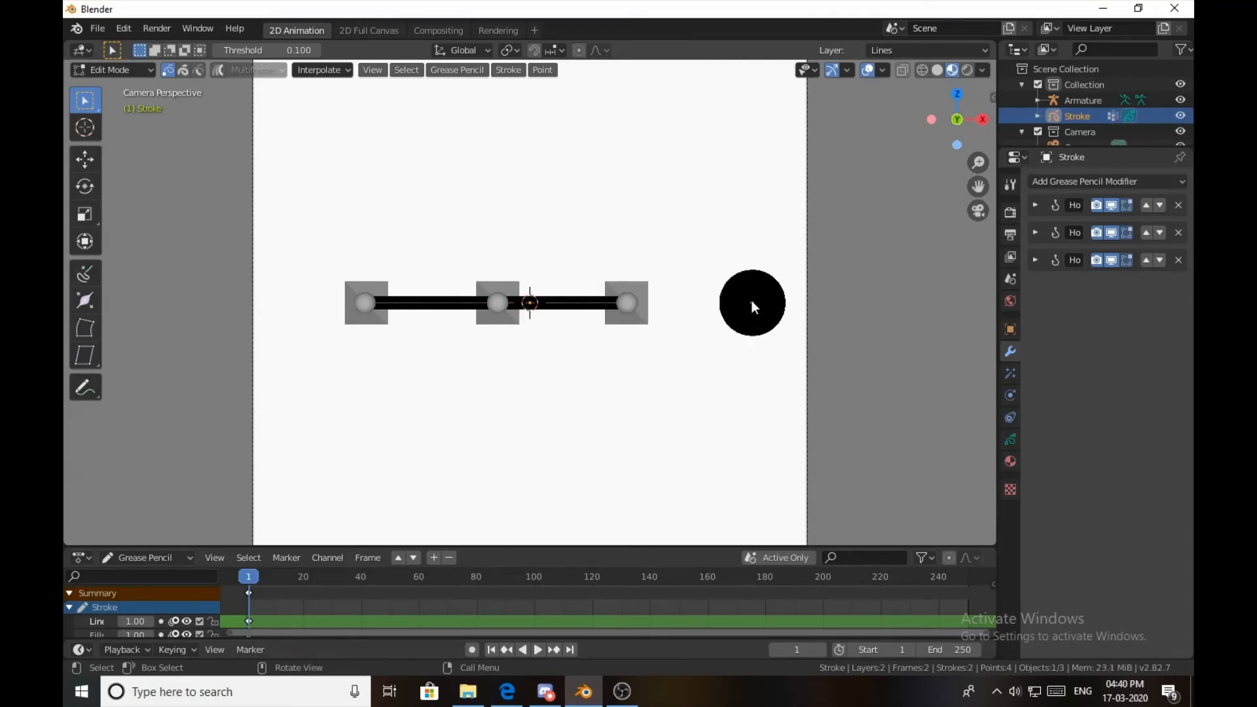
key("shift+s")
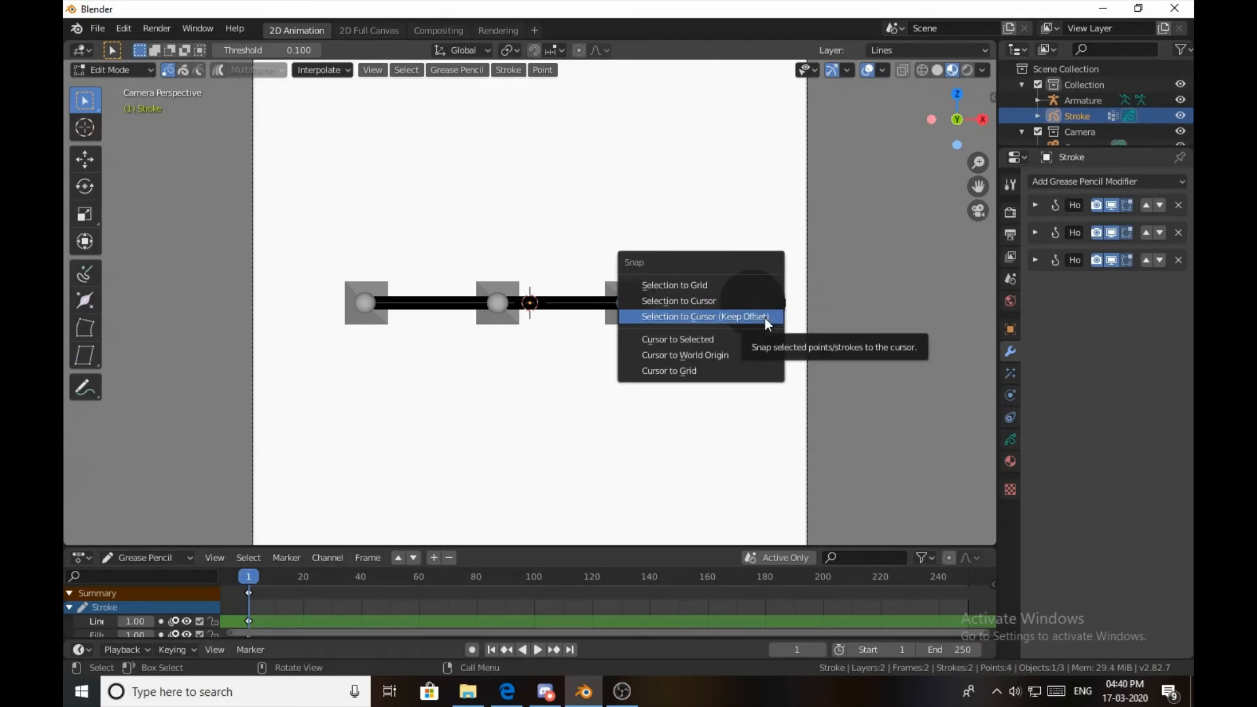
left_click(764, 317)
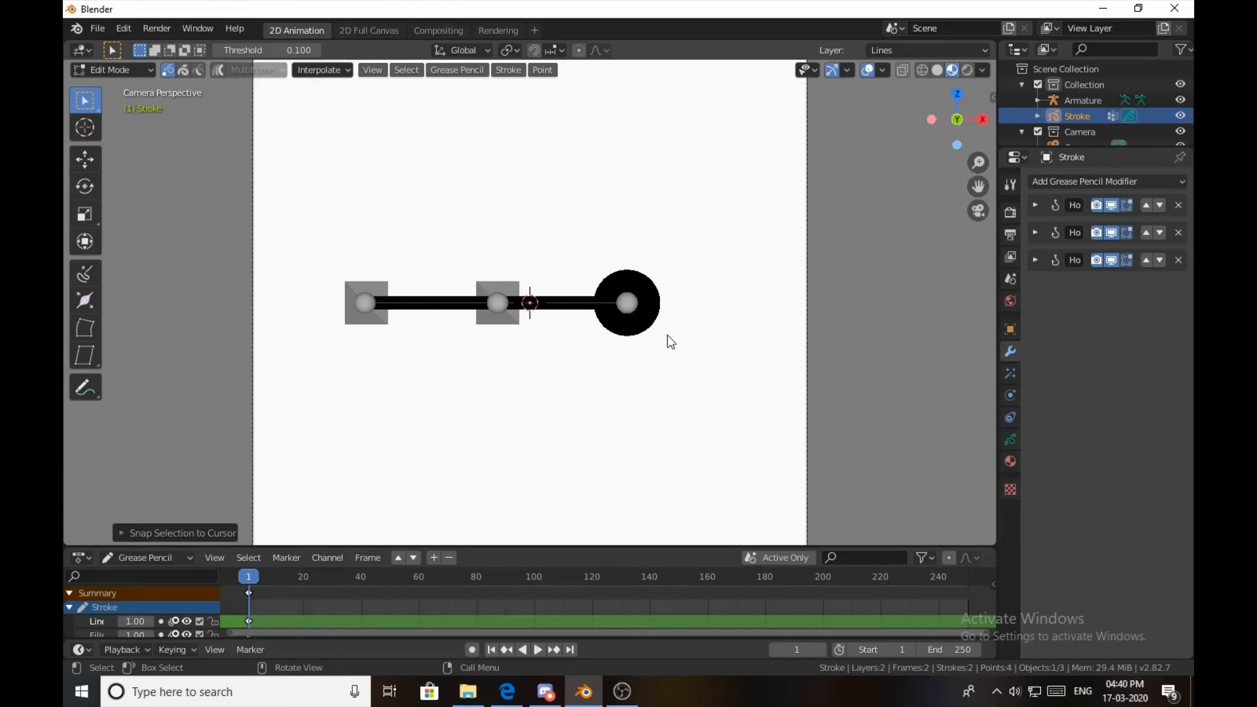
Move the black circle's point about 0.1 m along the global X axis and return to Object Mode.
key("g")
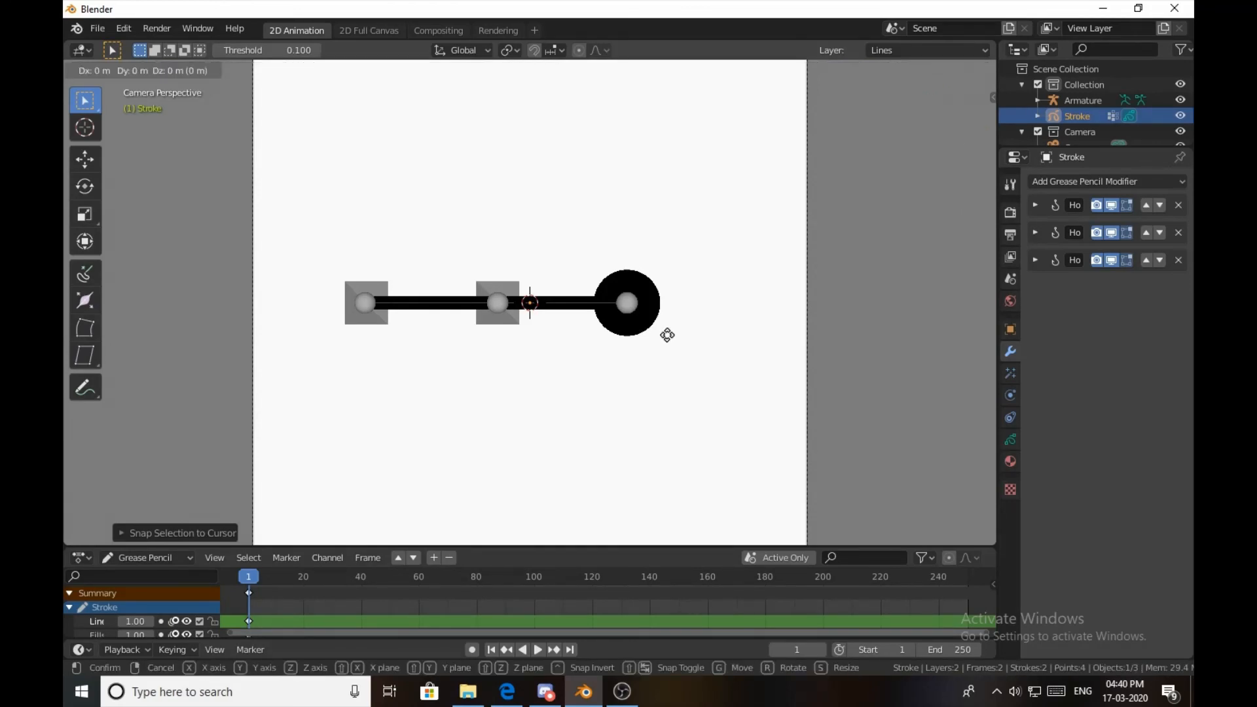
key("x")
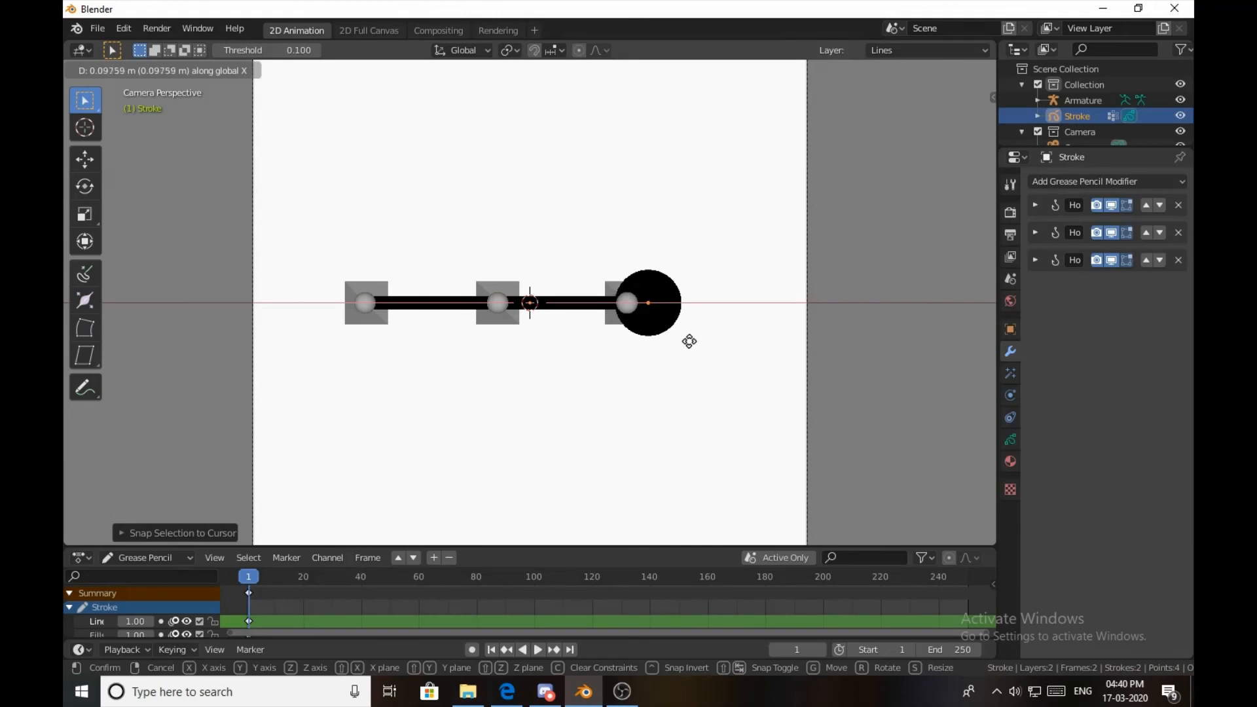
left_click(689, 342)
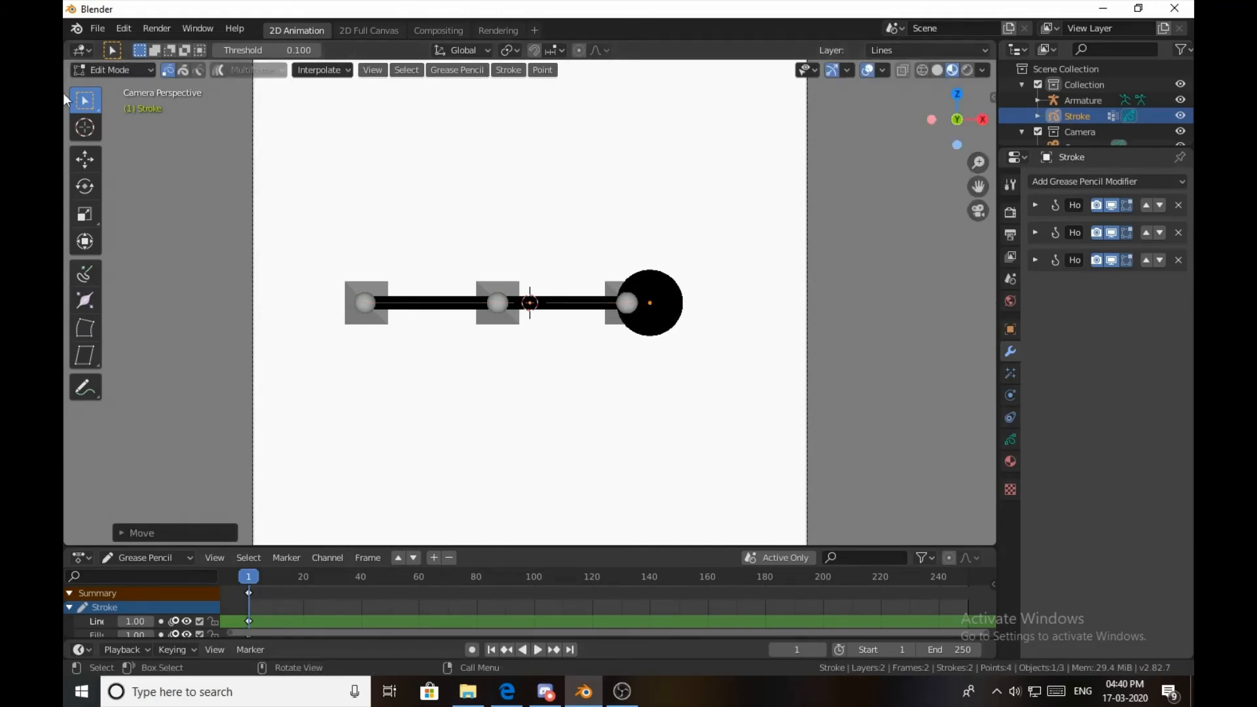
left_click(103, 72)
left_click(112, 89)
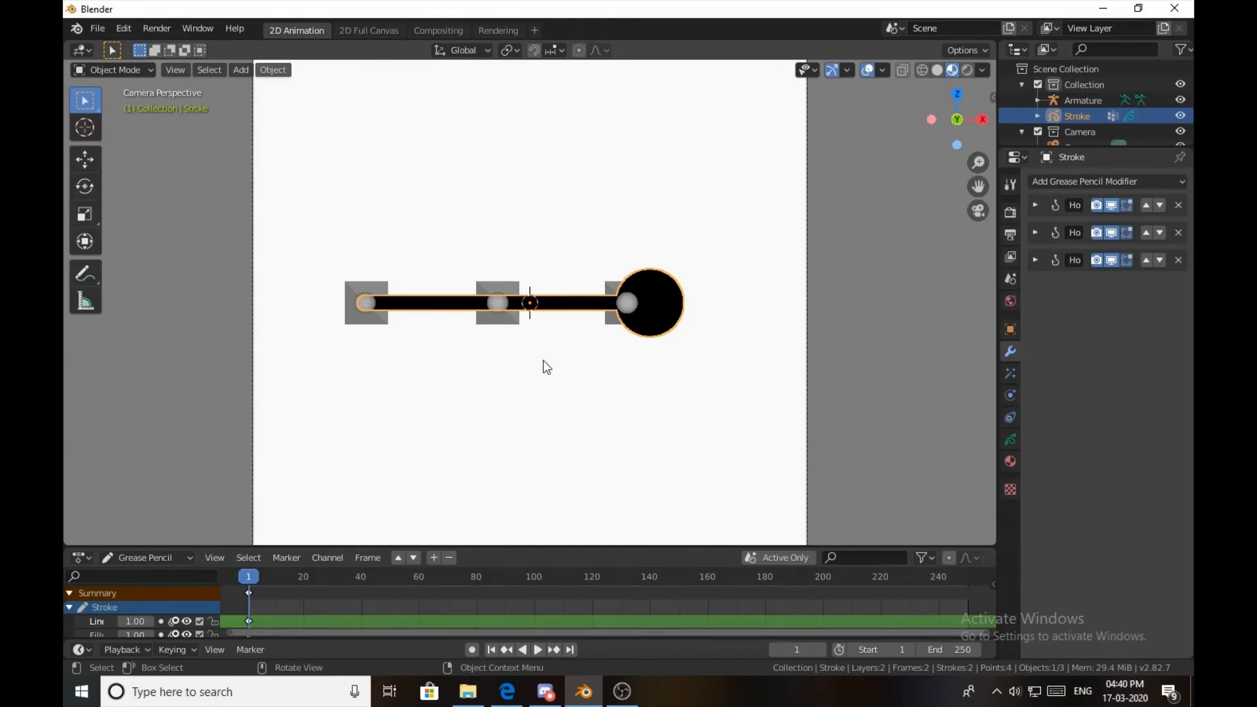
Put the armature in Pose Mode, try rotating its first bone, cancel the rotation and return to Object Mode.
left_click(374, 324)
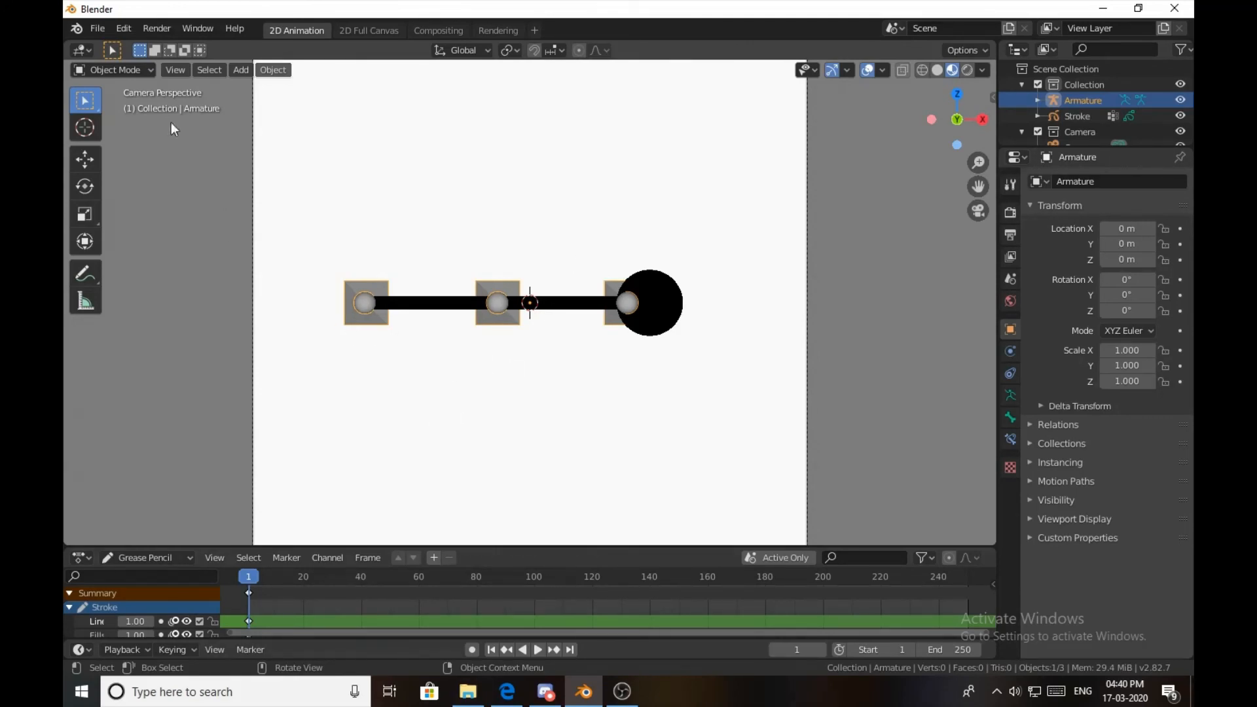
left_click(144, 69)
left_click(147, 120)
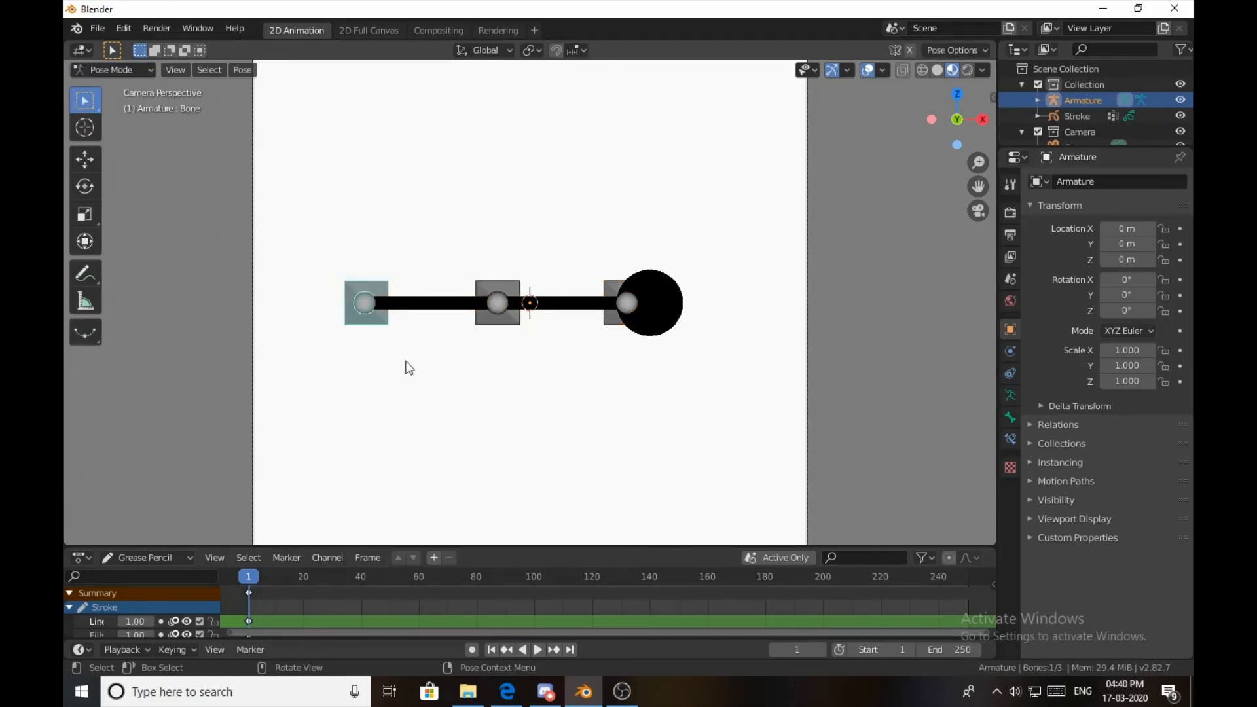
key("r")
key("Escape")
left_click(674, 318)
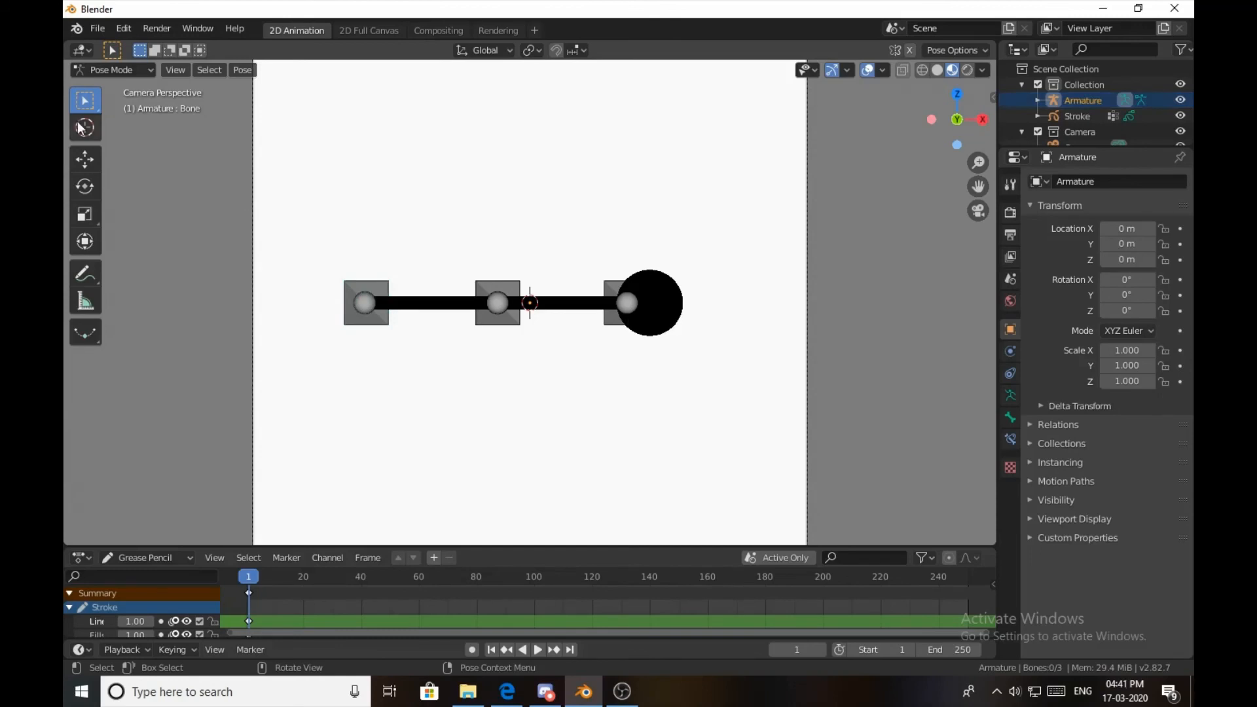
left_click(102, 69)
left_click(114, 85)
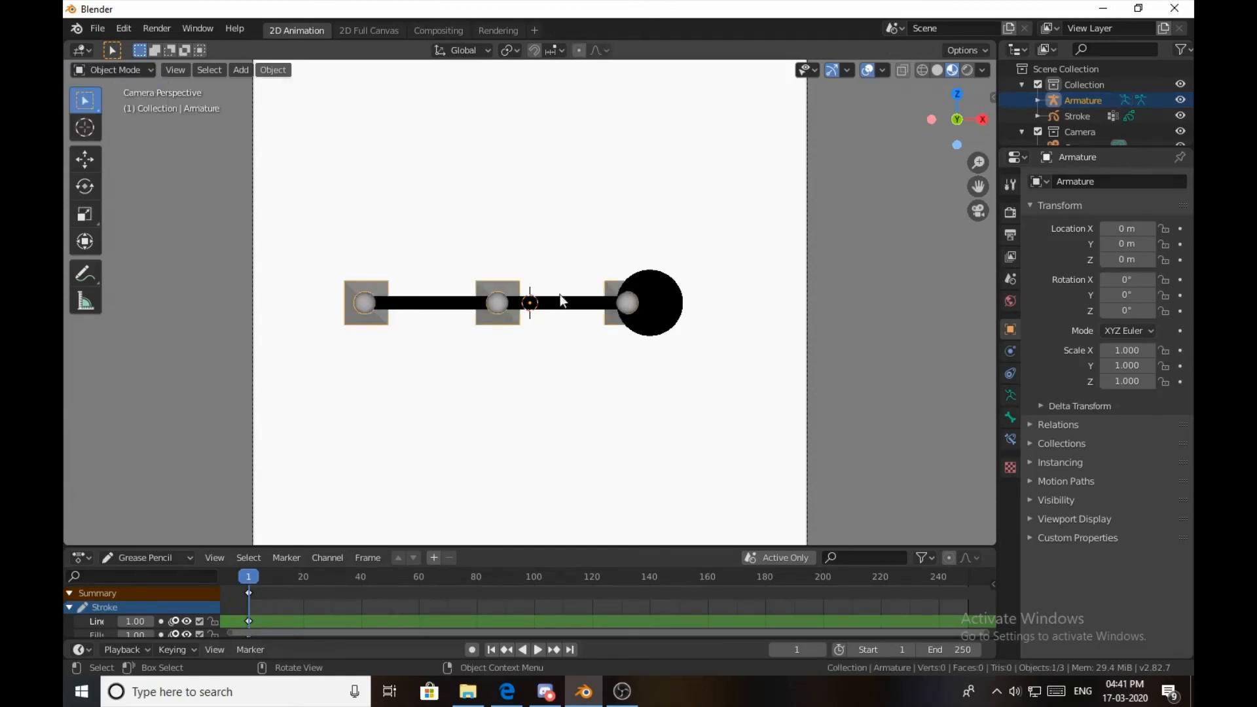
Add a Subdivide modifier with level 5 to the Stroke object and collapse it.
left_click(658, 315)
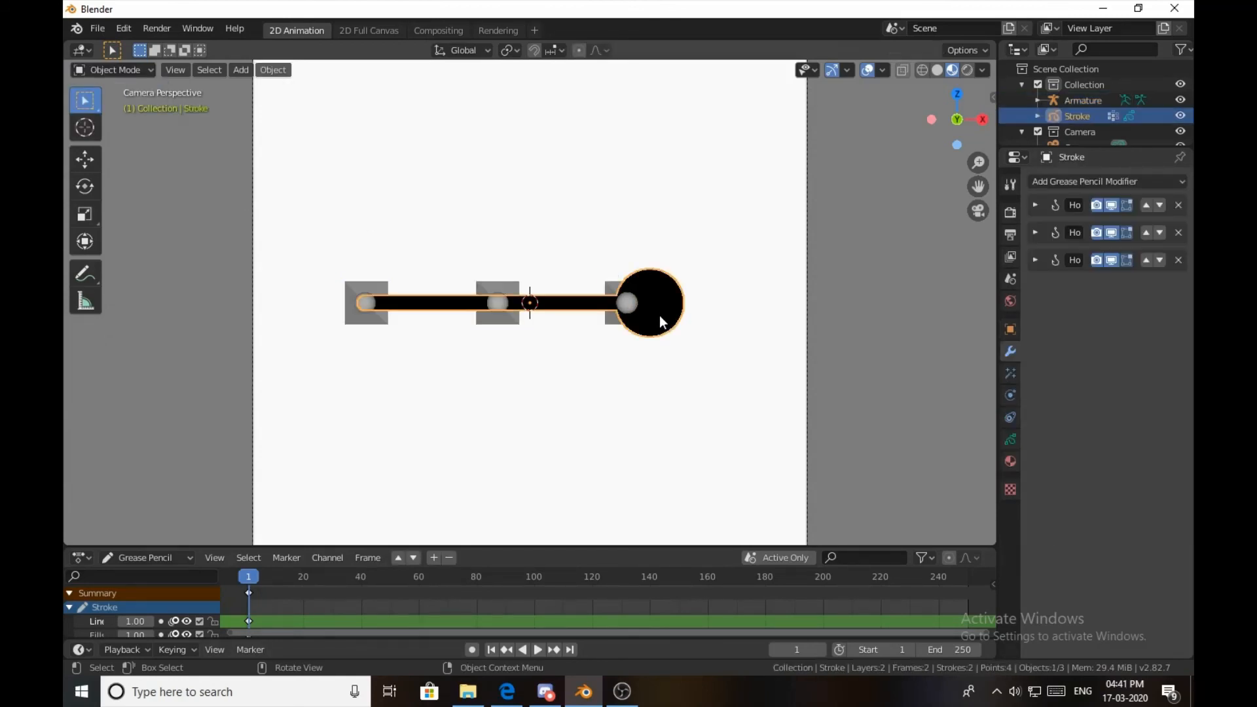
left_click(1074, 179)
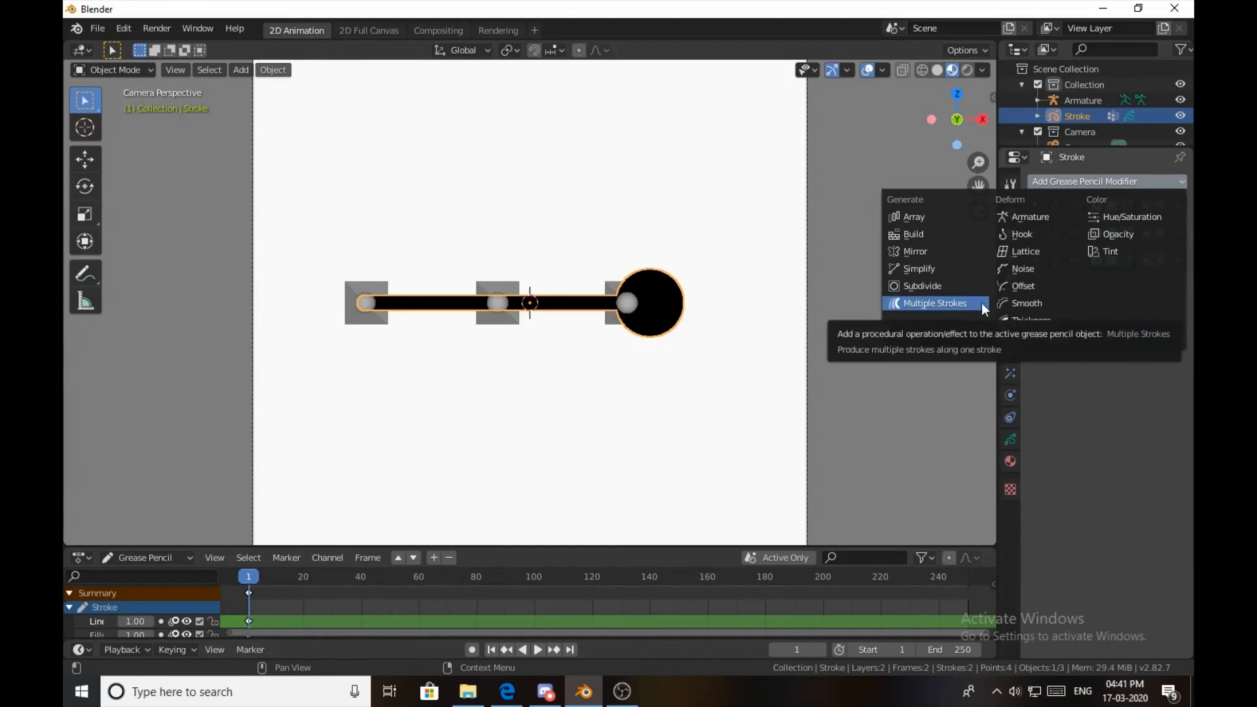
left_click(940, 284)
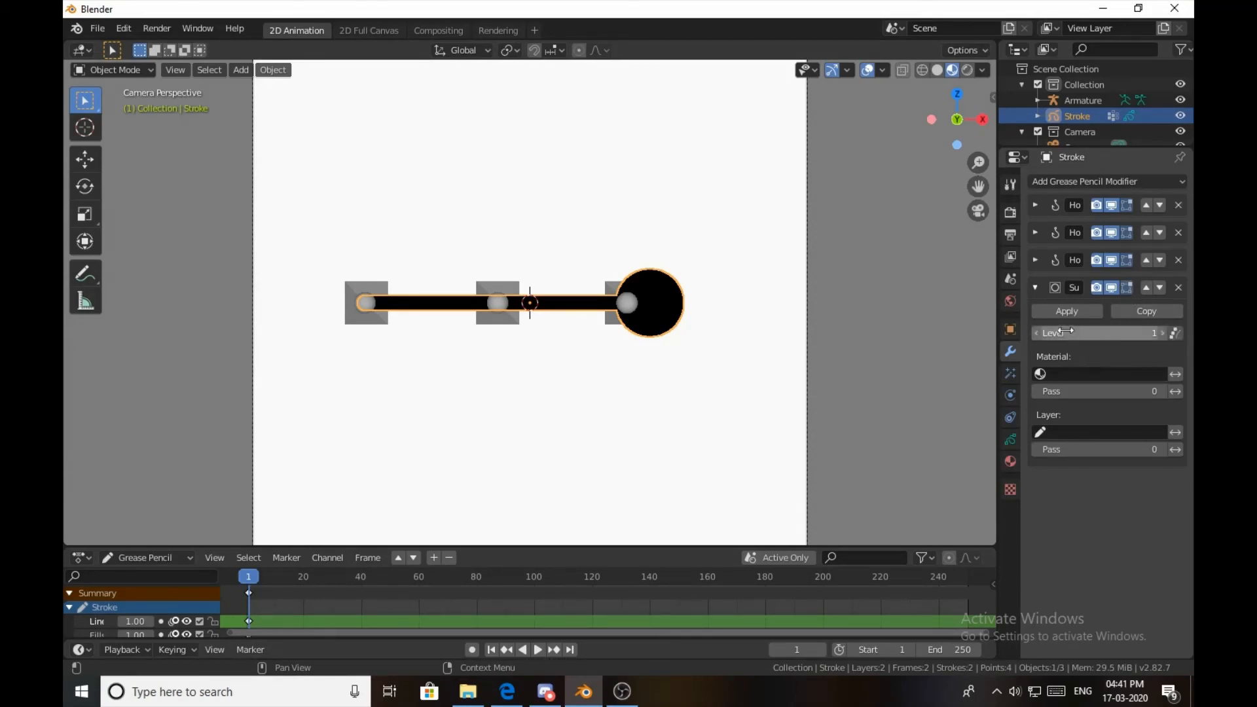
mouse_move(1066, 332)
left_mouse_down()
mouse_move(1100, 332)
mouse_move(1066, 332)
left_mouse_up()
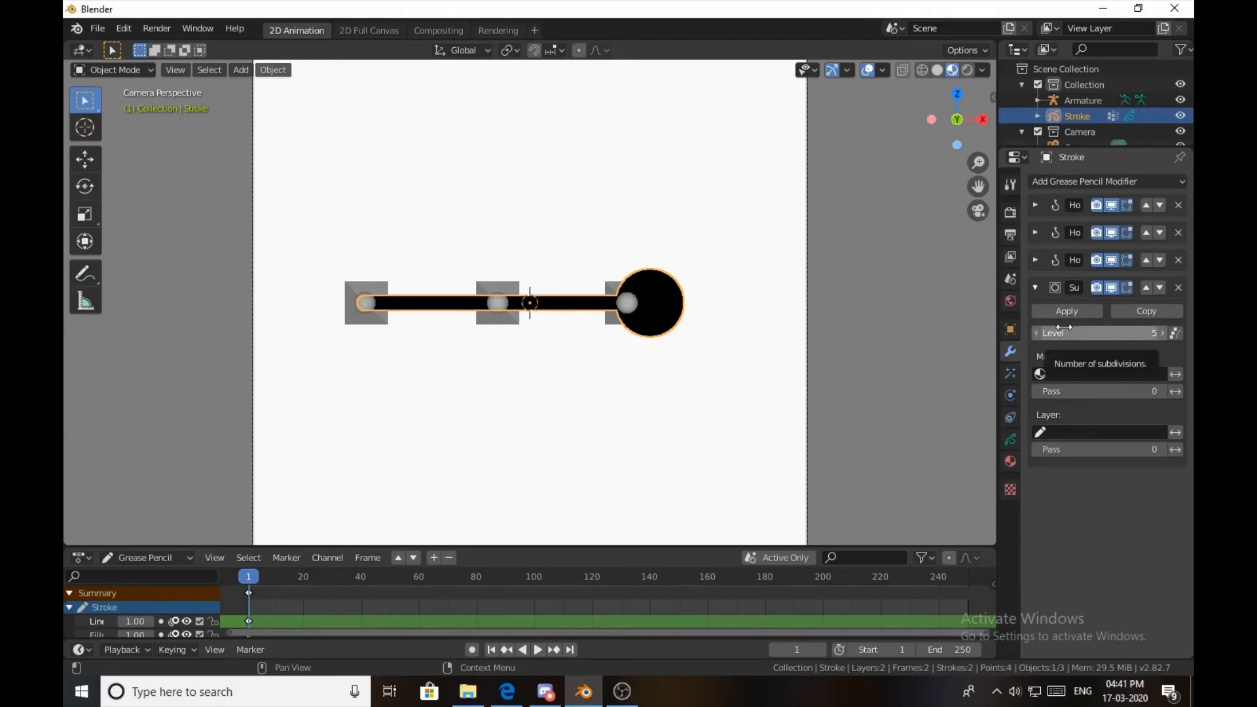
left_click(1035, 288)
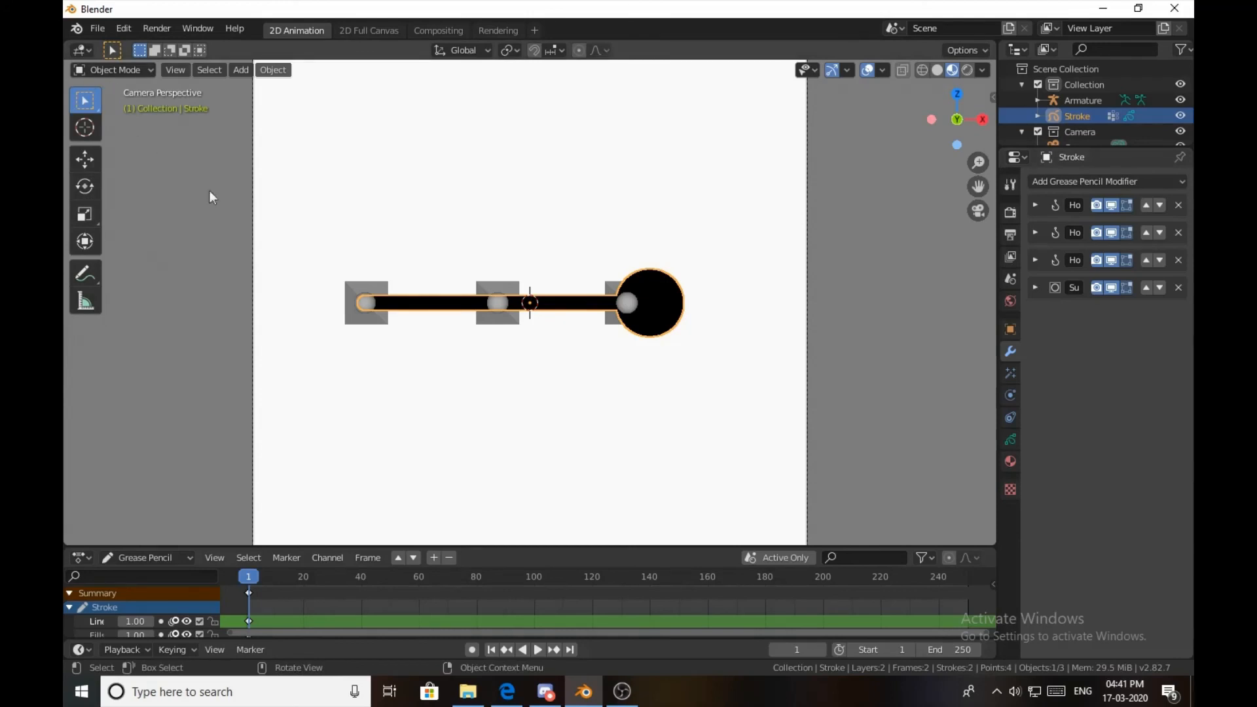
Put the armature in Pose Mode and rotate its middle bone counter-clockwise so the outer half of the limb swings upward.
left_click(500, 324)
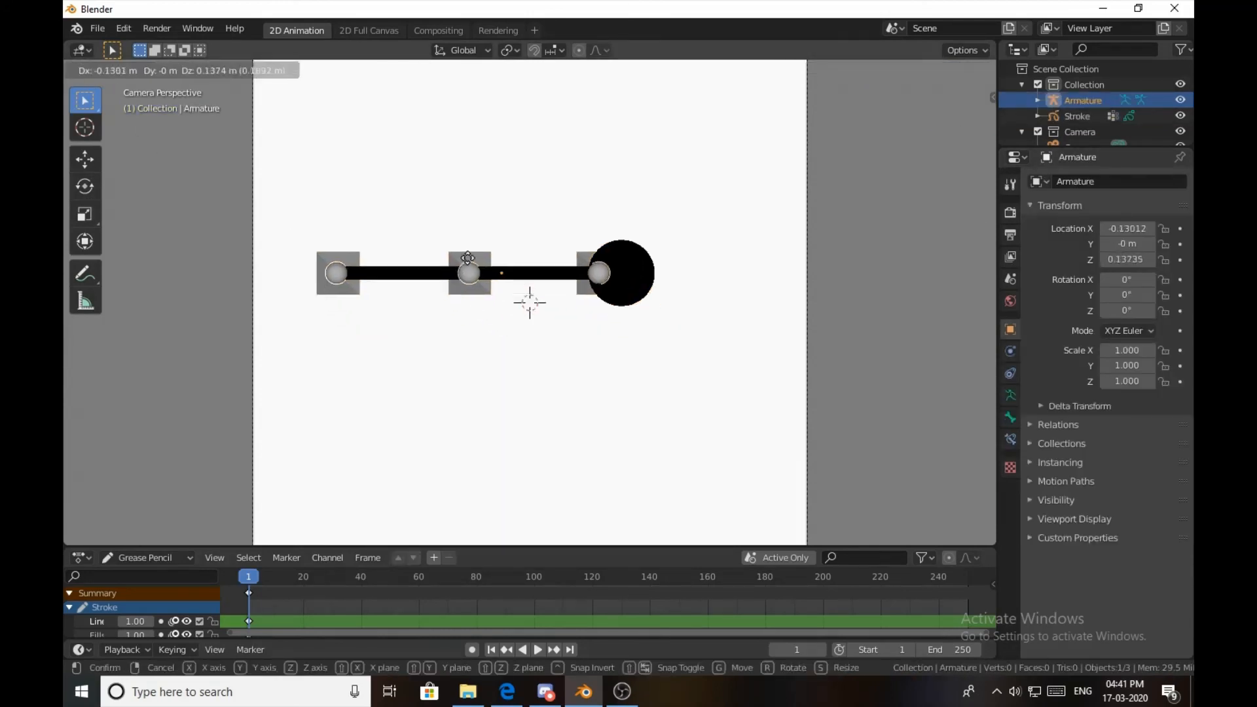
left_click(116, 71)
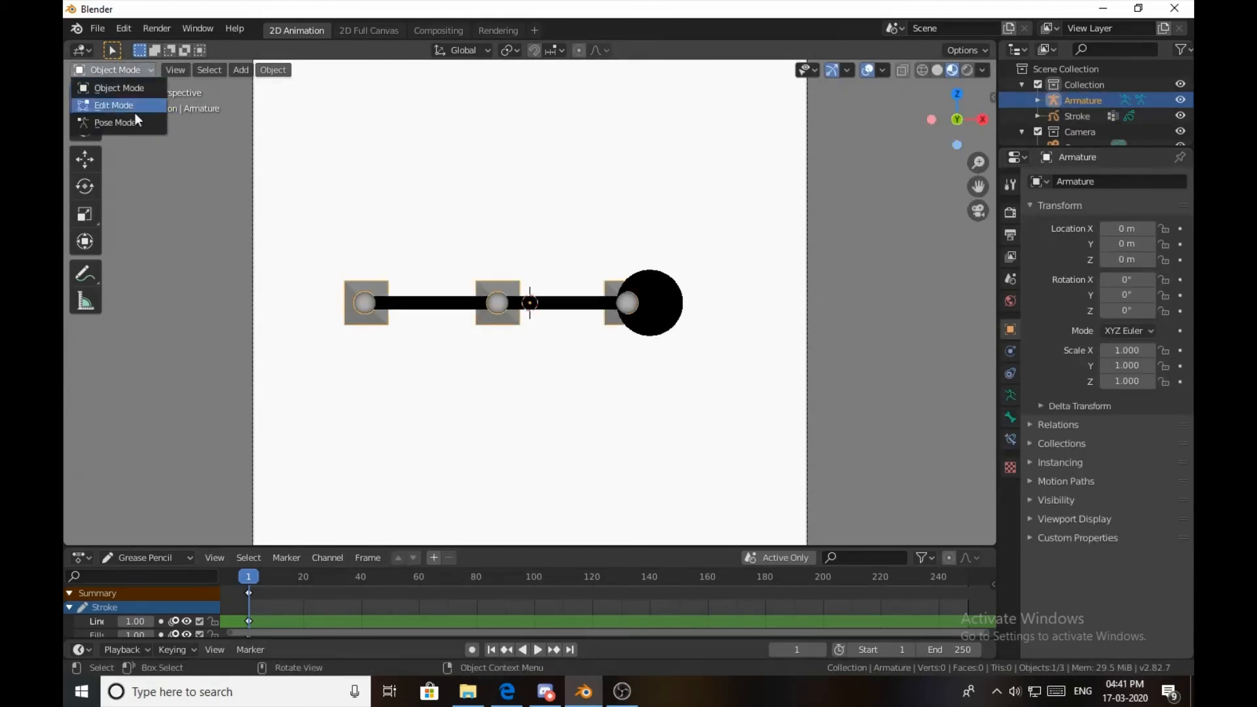
left_click(139, 124)
left_click(515, 304)
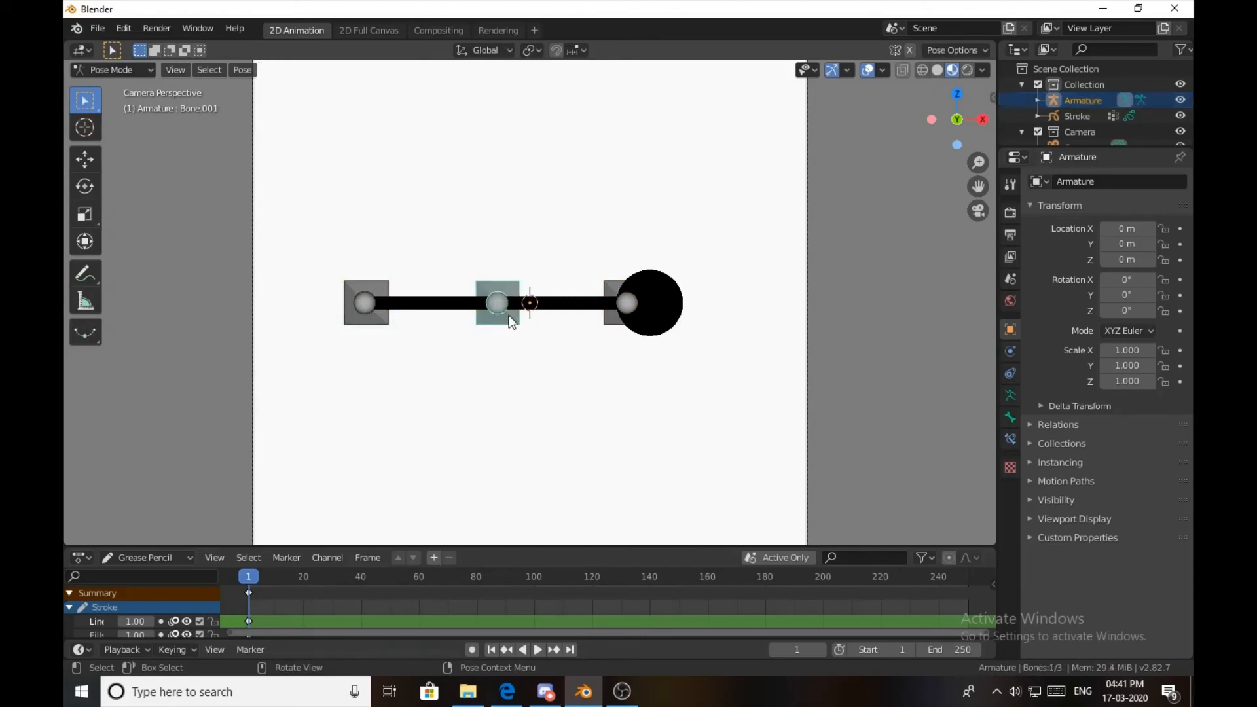
key("r")
right_click(622, 380)
key("r")
left_click(703, 283)
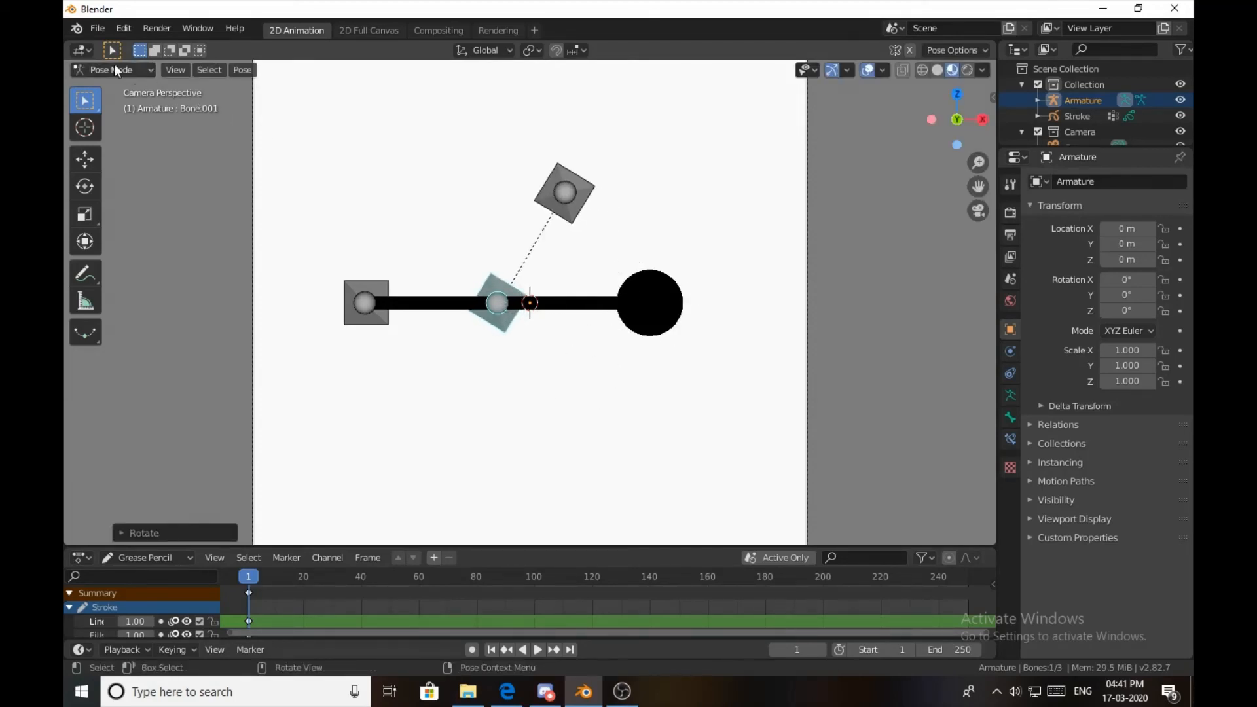
Return the armature to Object Mode and select the Stroke object.
left_click(114, 68)
left_click(136, 93)
left_click(556, 306)
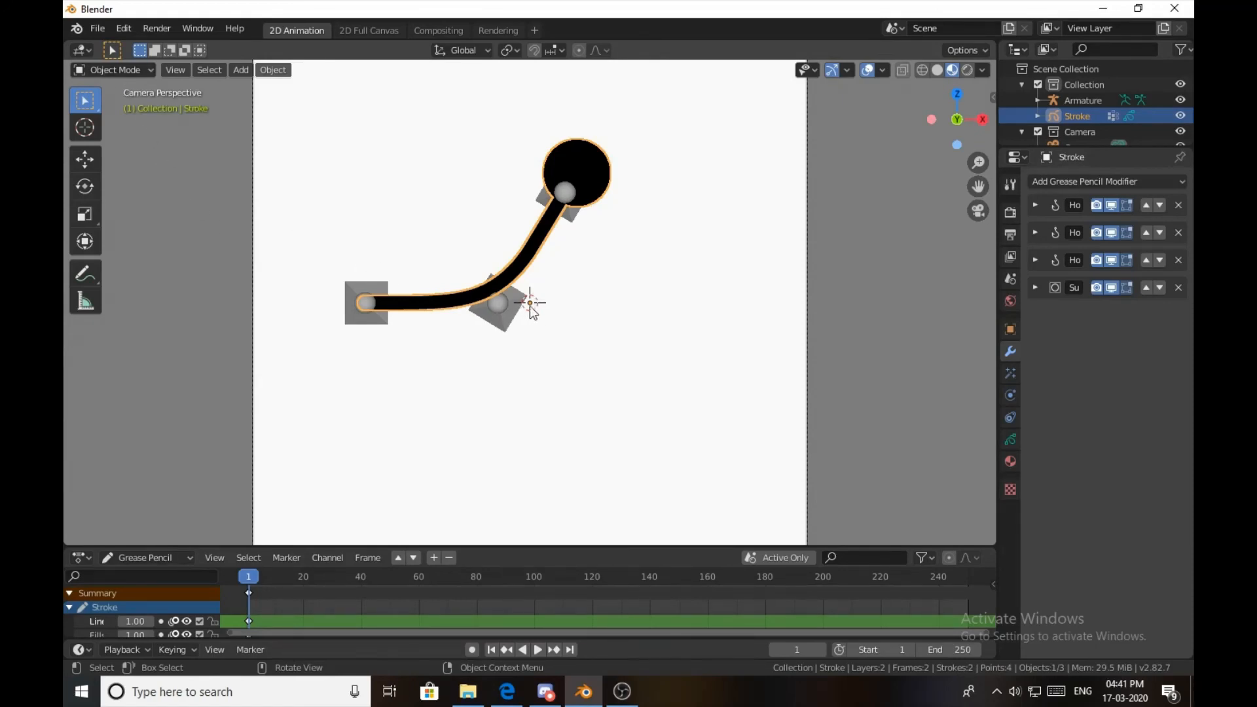
left_click(118, 70)
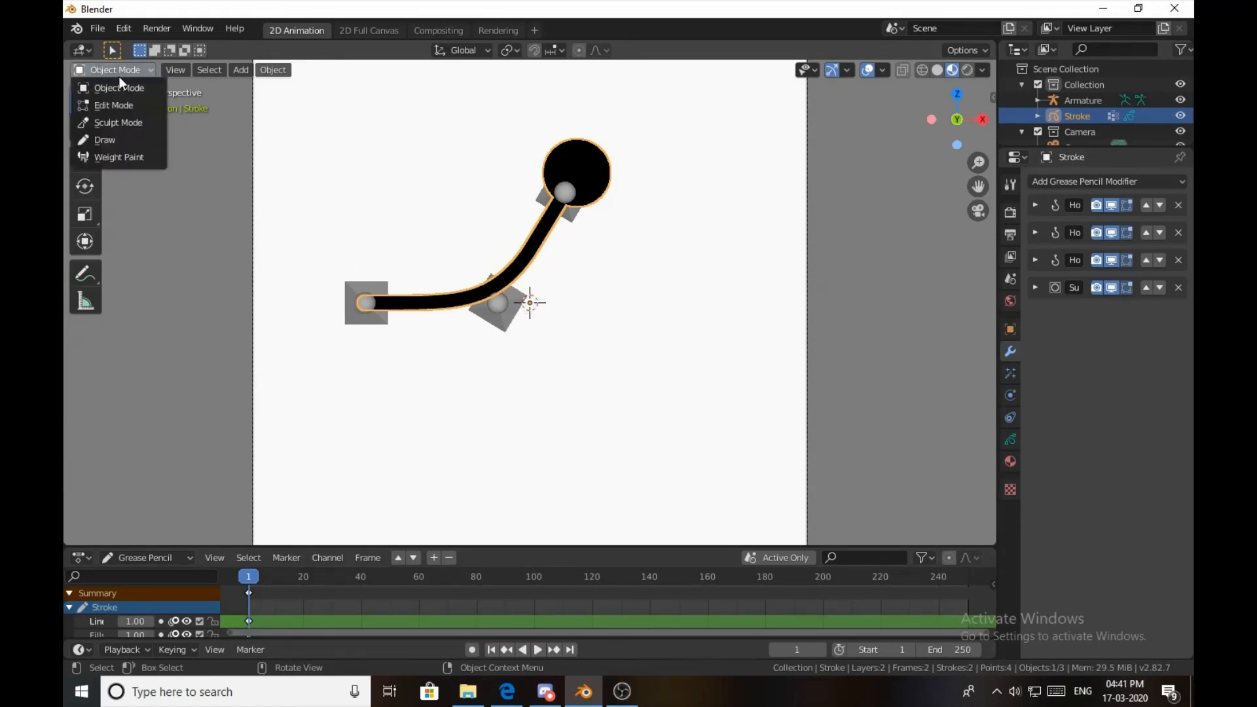
left_click(121, 76)
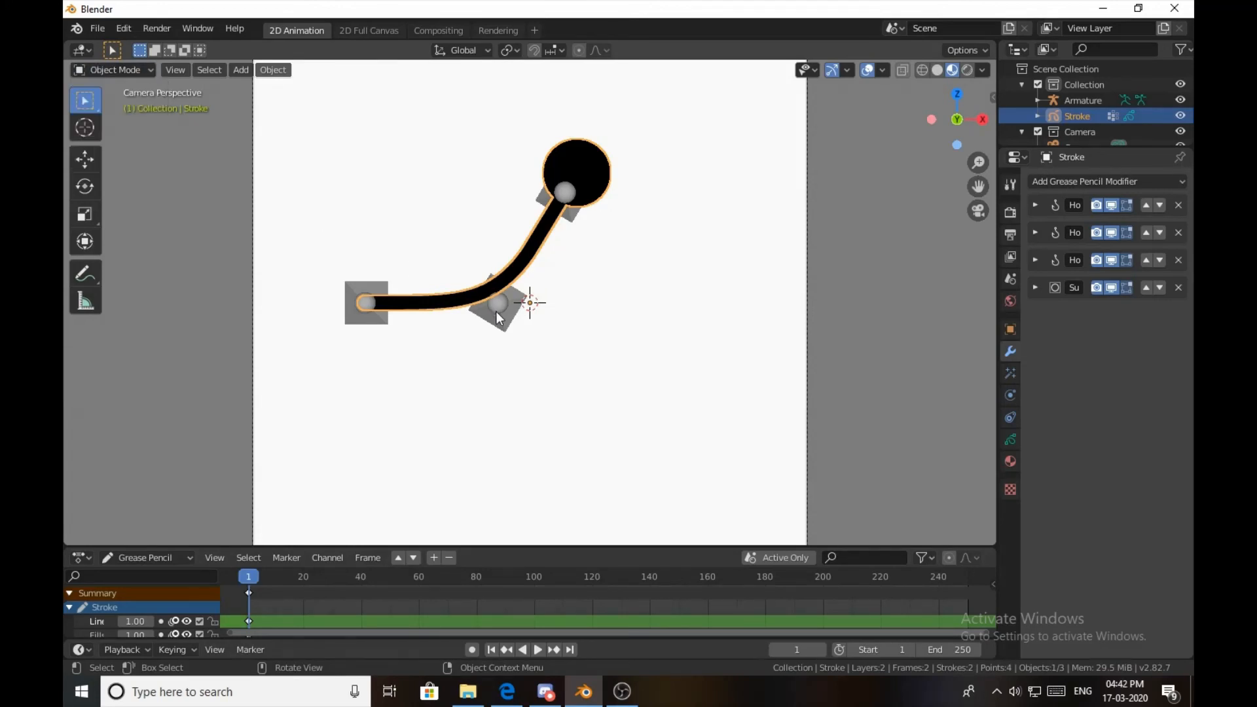
Put the armature back in Pose Mode and rotate the end bone at the black circle counter-clockwise.
left_click(496, 312)
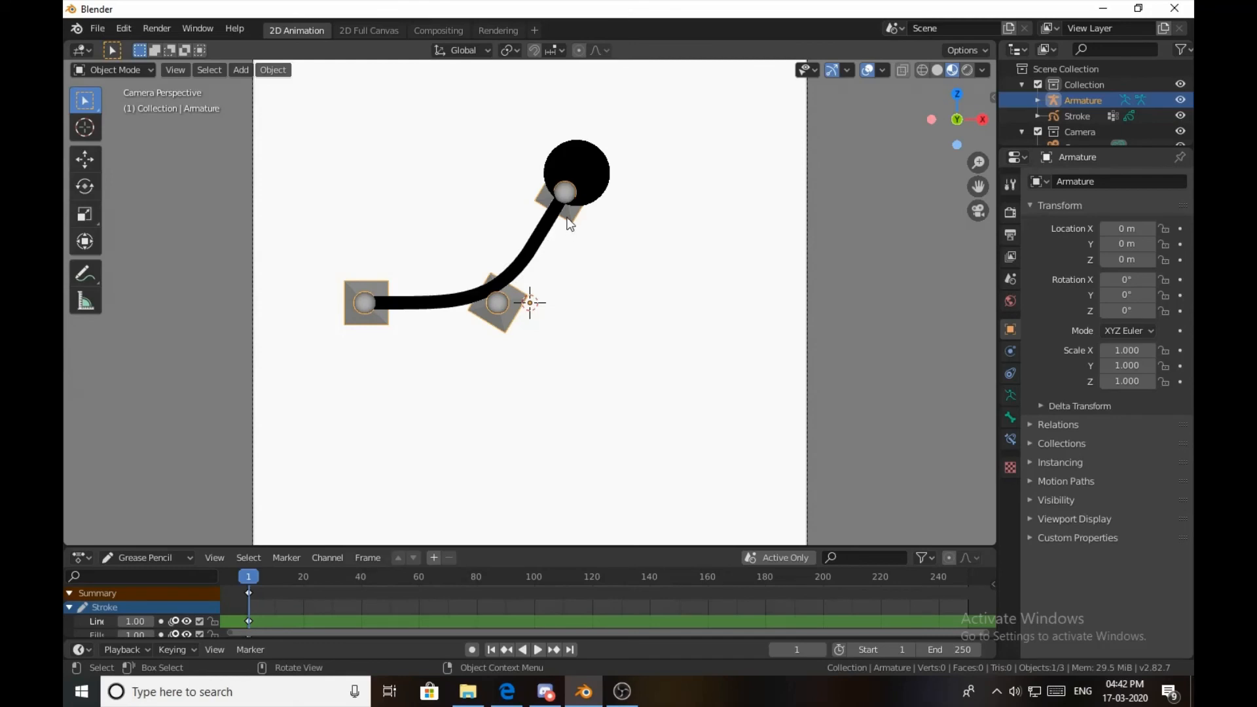
left_click(92, 69)
left_click(92, 68)
left_click(120, 70)
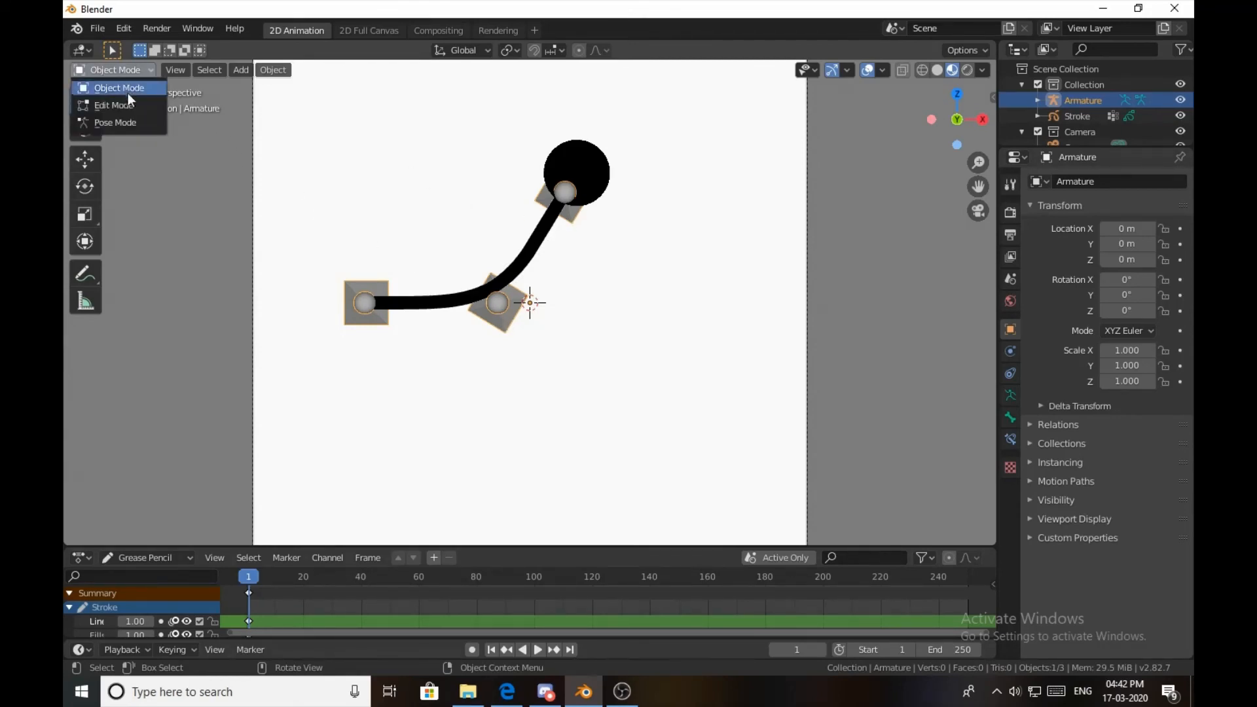
left_click(134, 122)
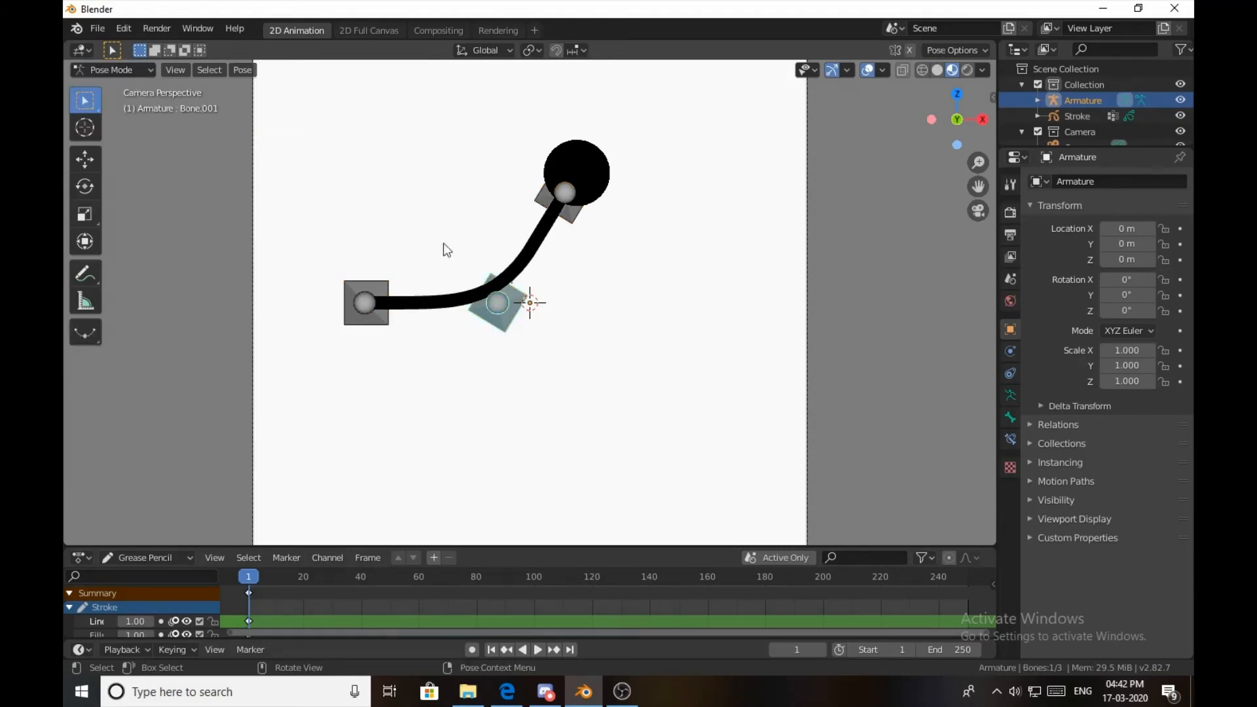
left_click(574, 224)
key("r")
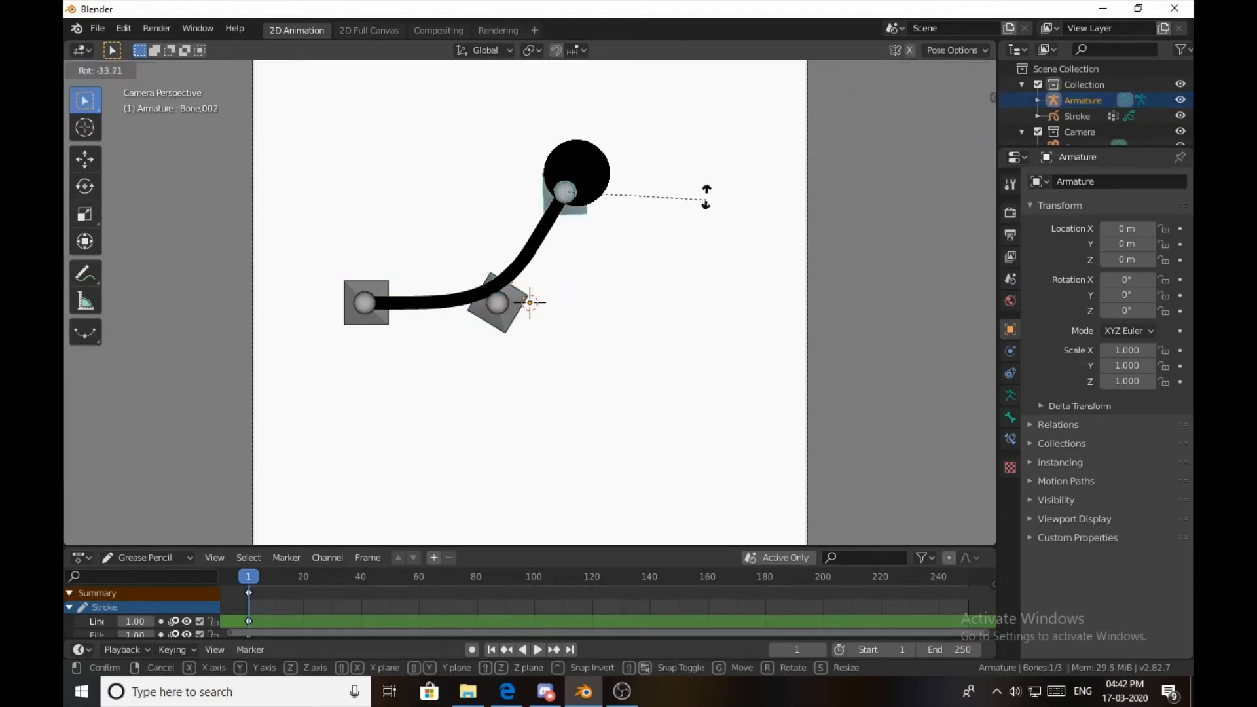
left_click(704, 128)
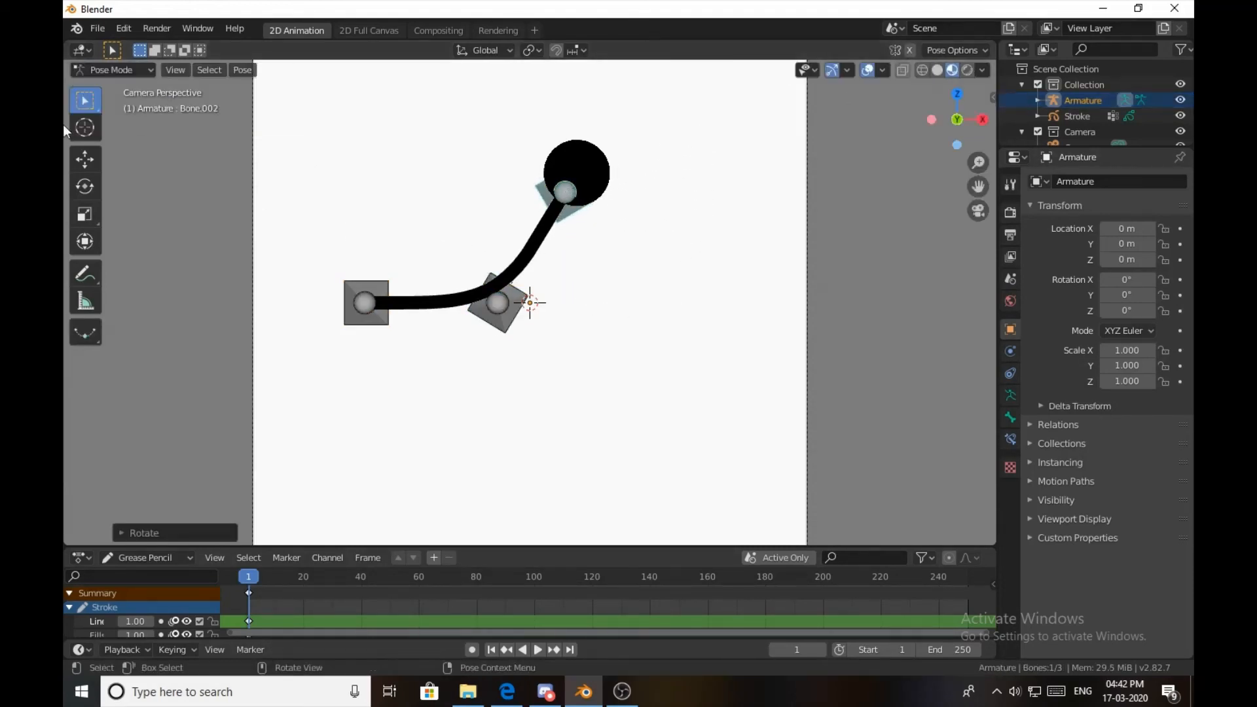
Return to Object Mode, select the Stroke object, and start and cancel a move to refresh its deformation.
left_click(119, 75)
left_click(128, 92)
left_click(573, 171)
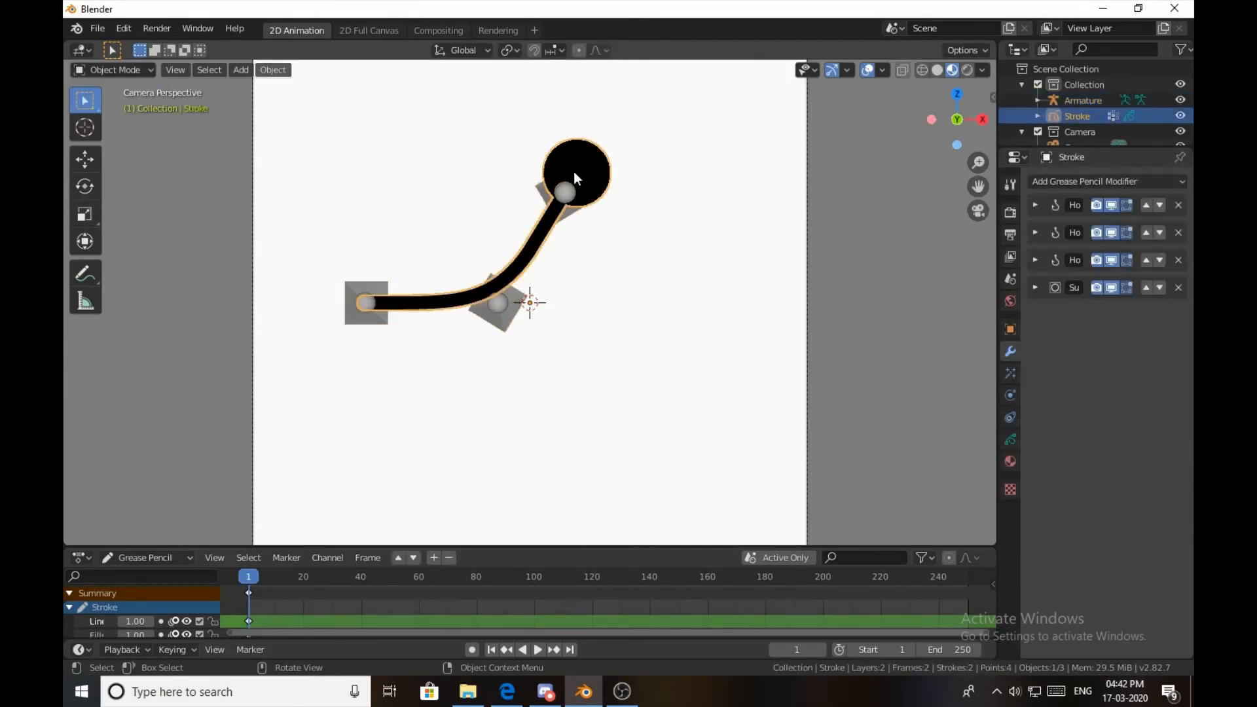
key("g")
right_click(552, 189)
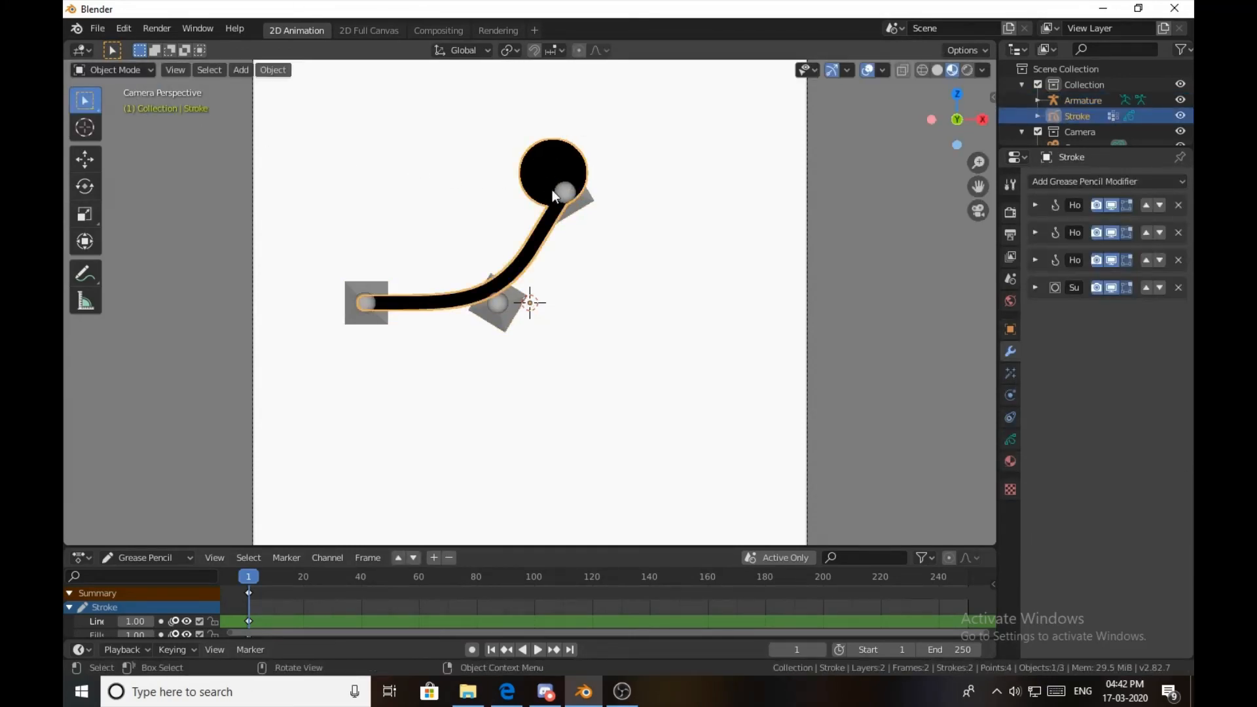
left_click(114, 73)
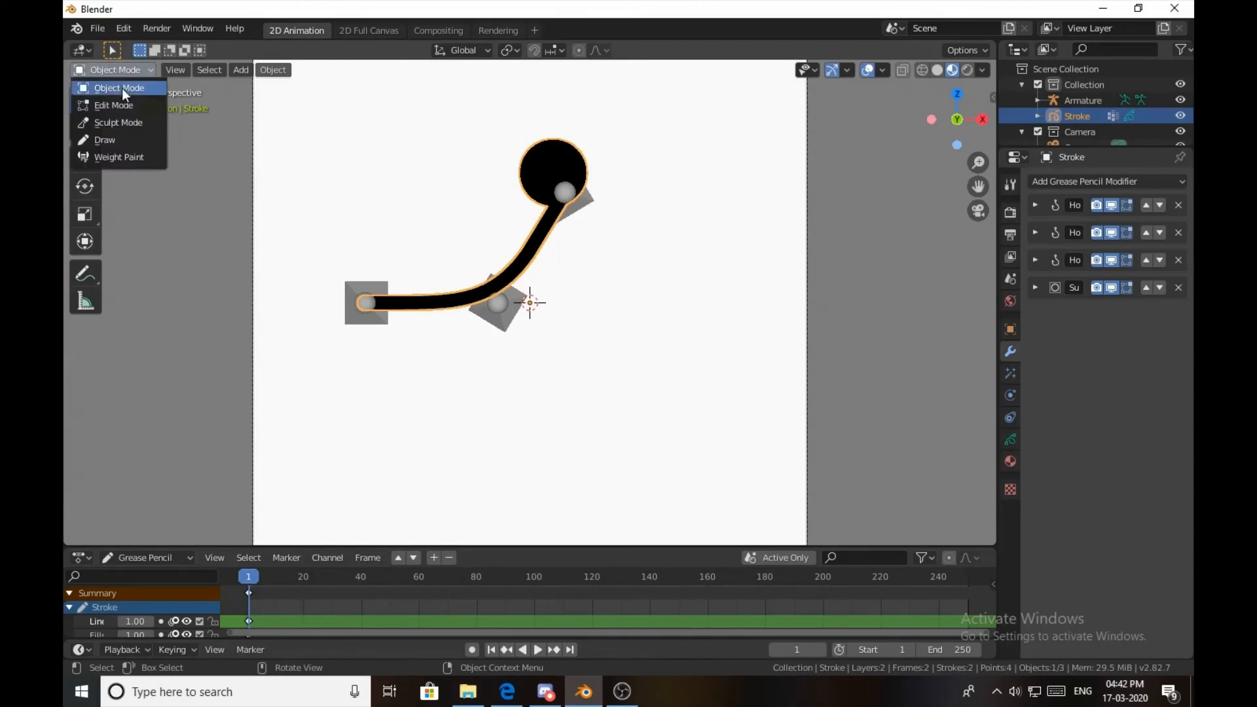
left_click(127, 108)
left_click(368, 312)
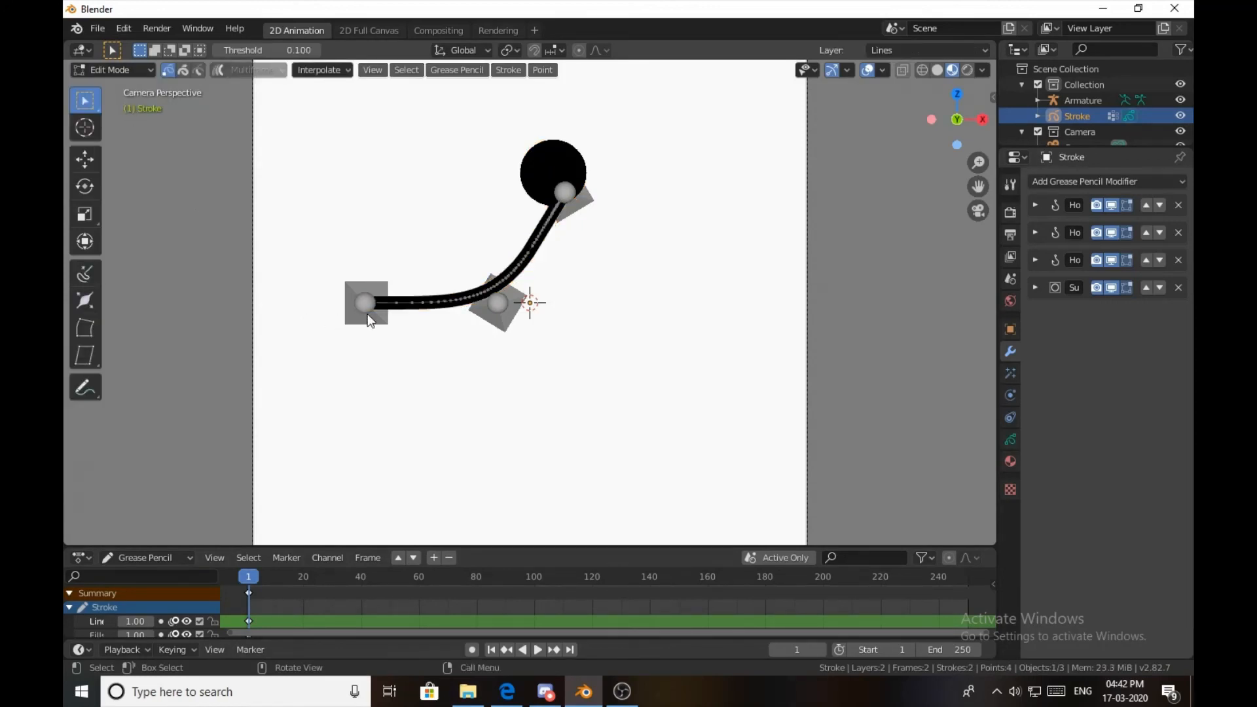
left_click(124, 70)
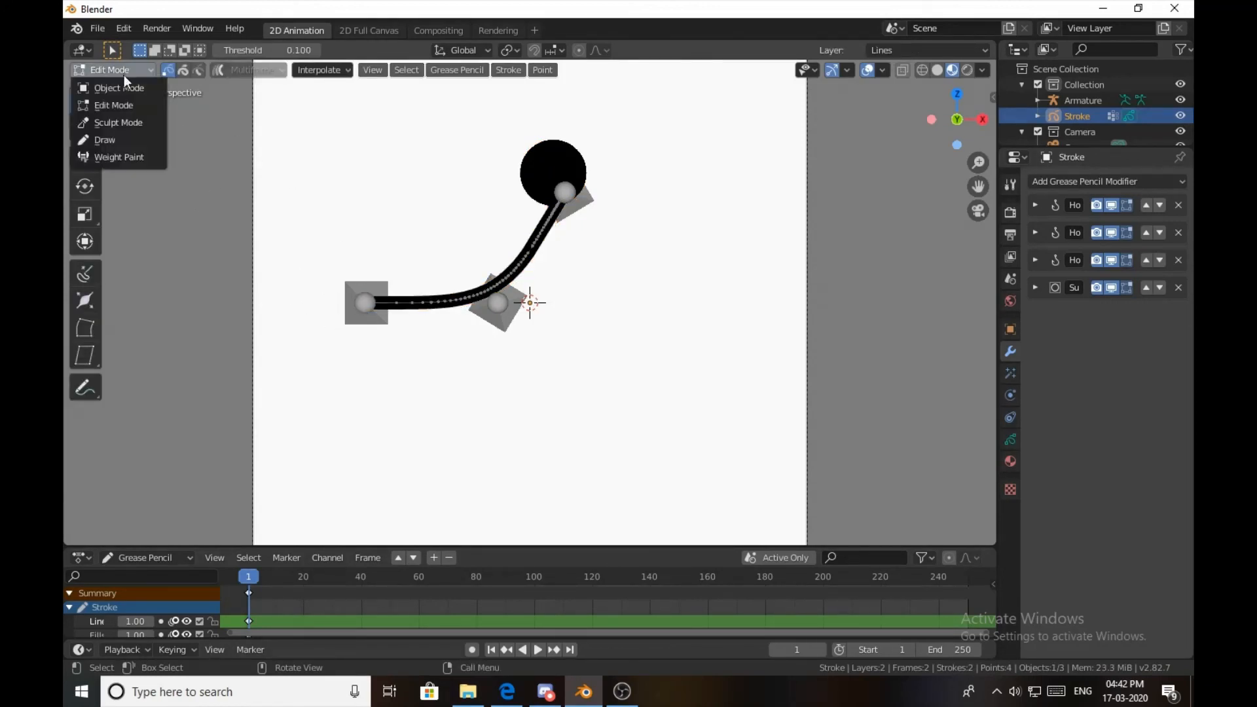
left_click(123, 87)
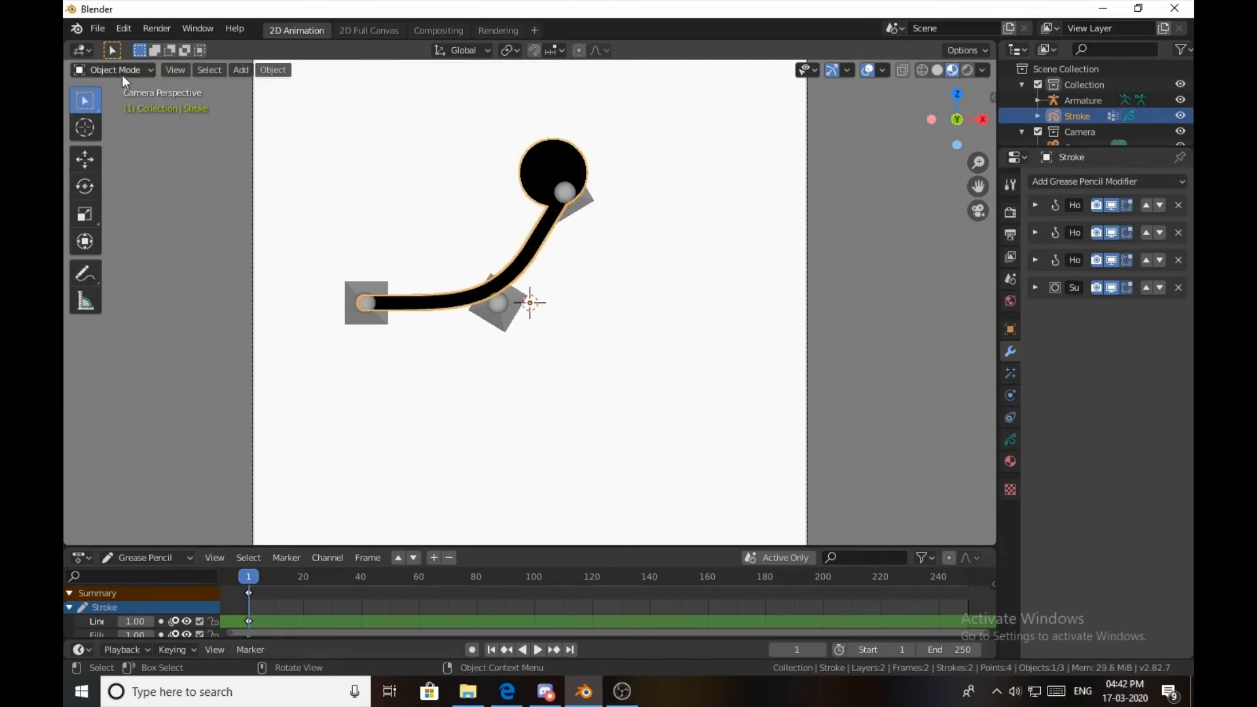
Put the armature in Pose Mode and rotate the first bone counter-clockwise to swing the whole bone chain upward.
left_click(376, 317)
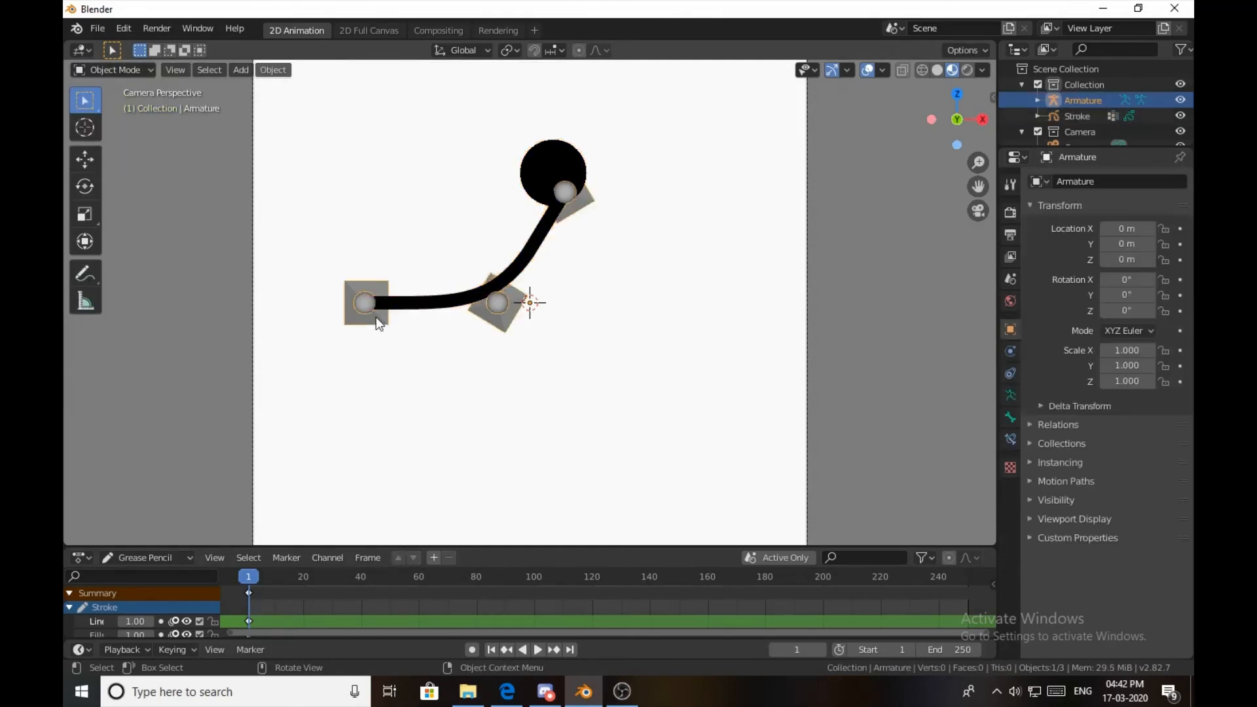
left_click(131, 71)
left_click(154, 120)
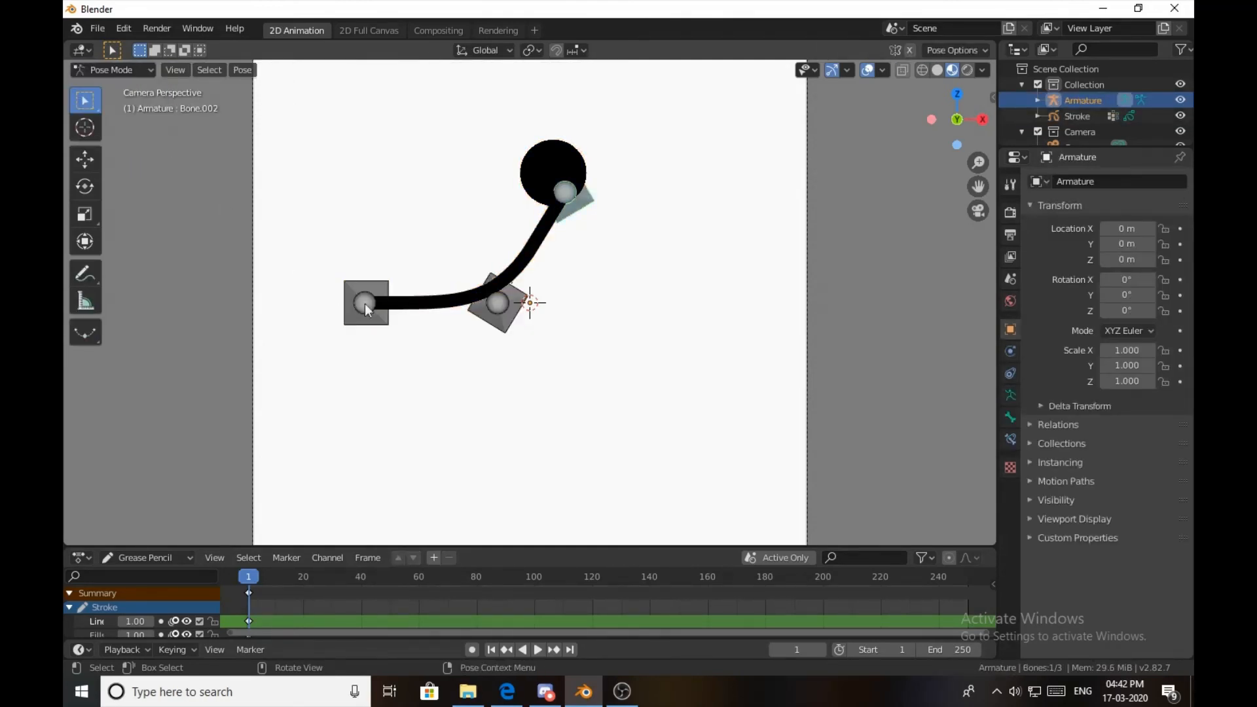
left_click(382, 323)
key("r")
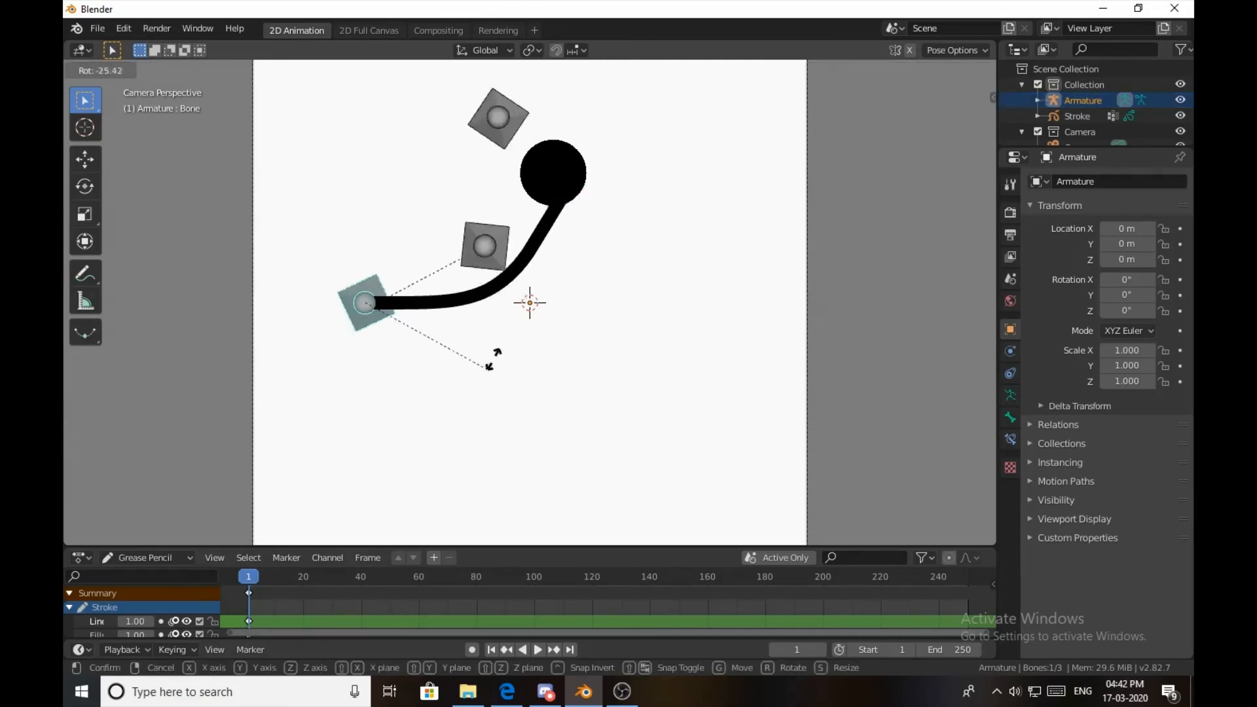
left_click(518, 296)
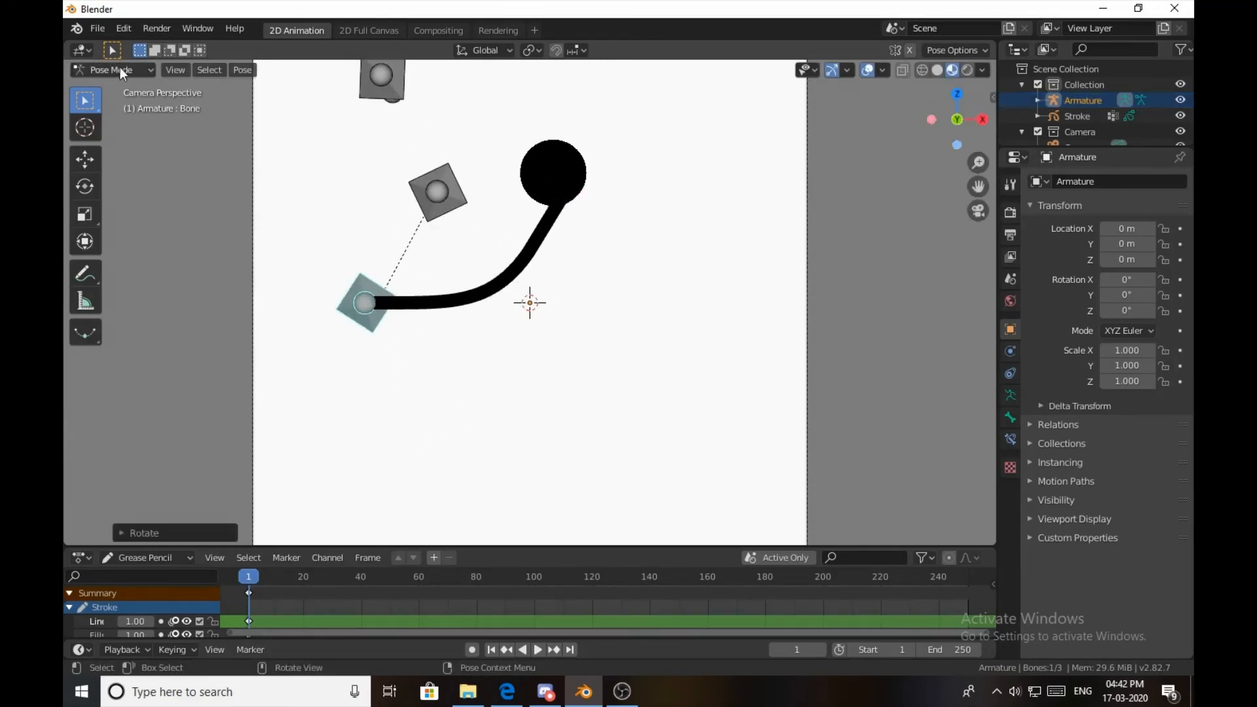
Return to Object Mode, select the Stroke, and start and cancel a move so it follows the rotated bones.
left_click(120, 70)
left_click(131, 83)
left_click(490, 303)
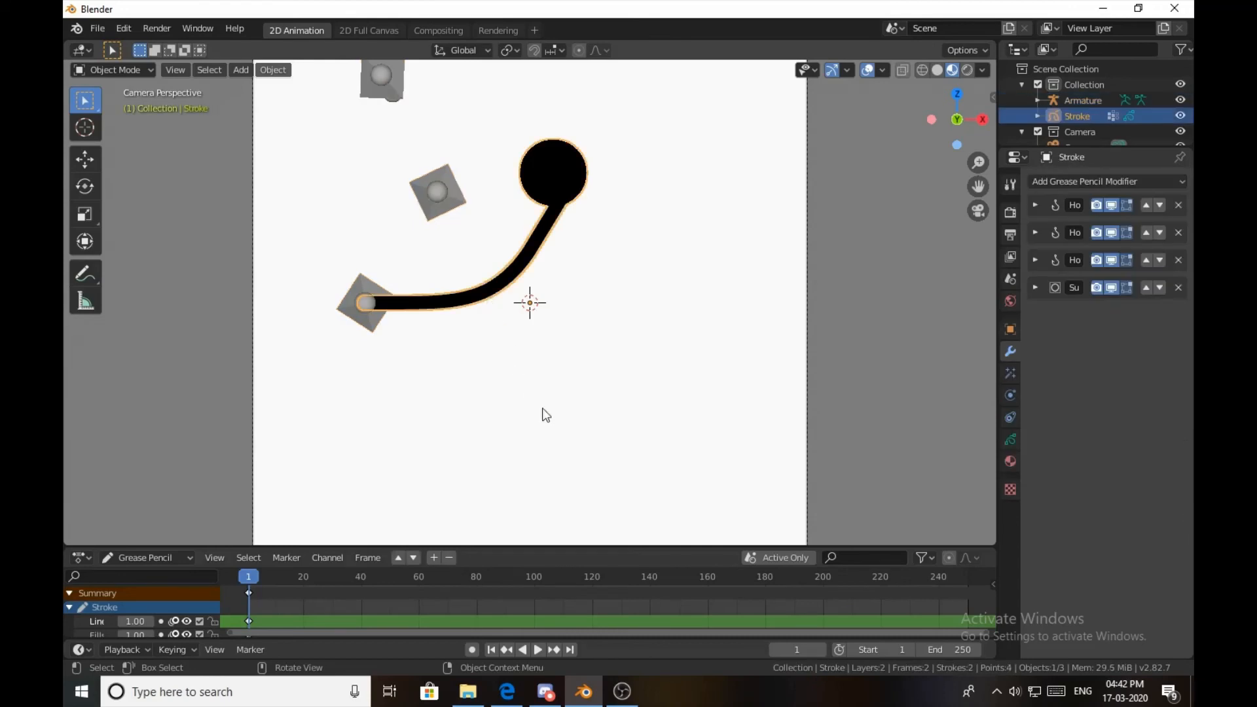
key("g")
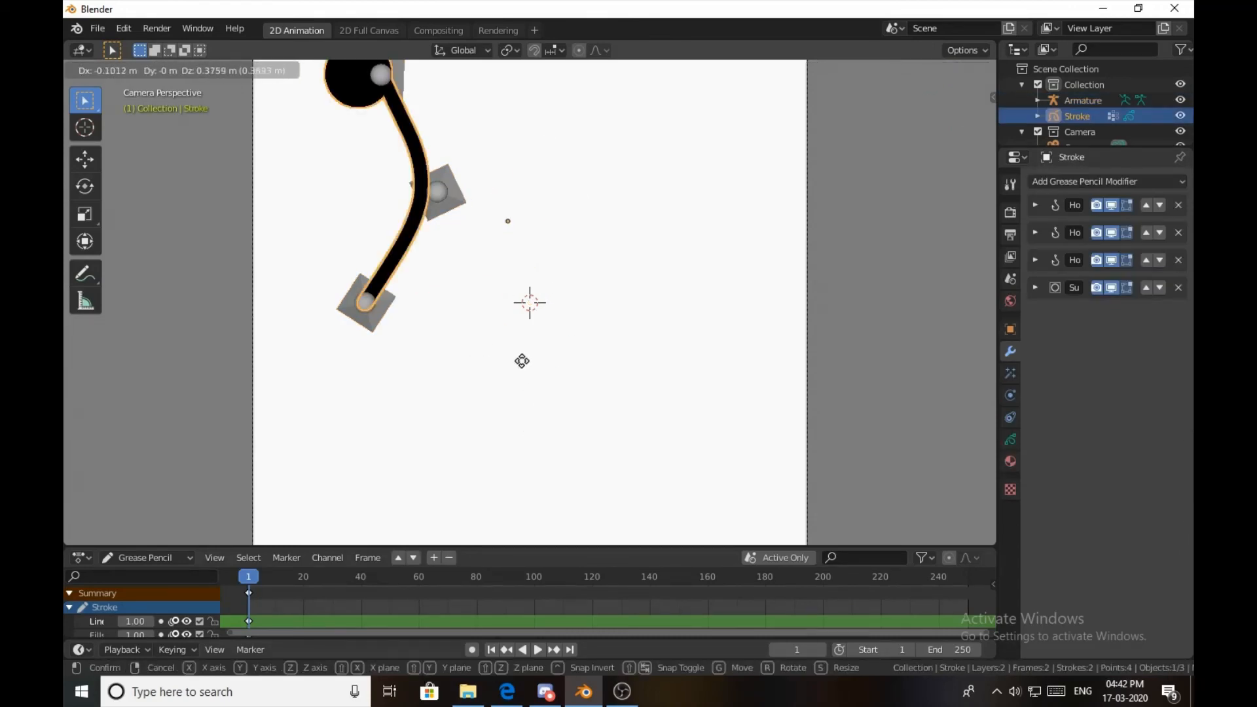
left_click(488, 407)
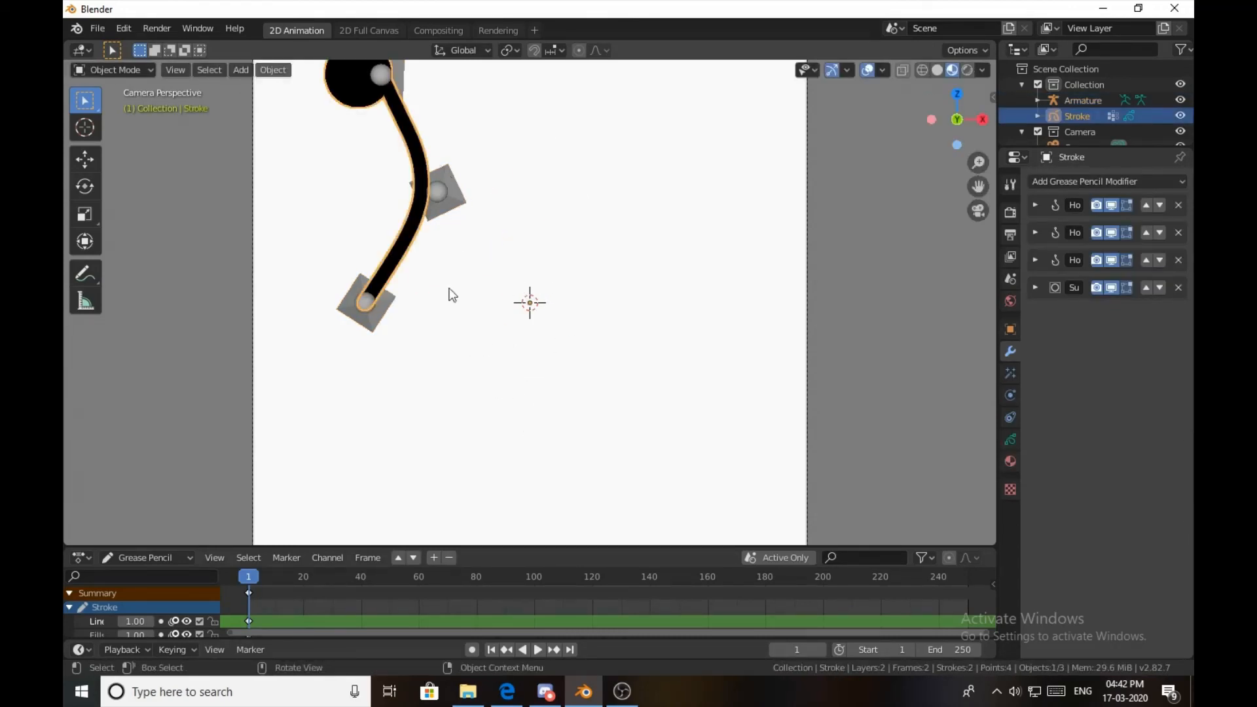